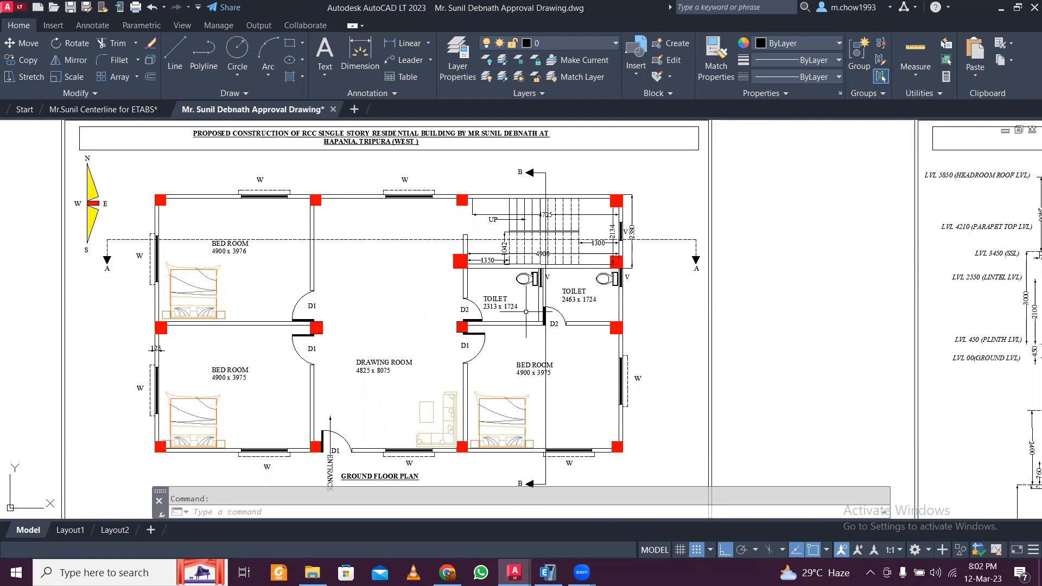
Switch from the approval drawing to the centerline drawing for ETABS and examine its overall layout and horizontal beam lines
{"action": "middle_click_drag", "start_coordinate": [430, 295], "coordinate": [435, 298]}
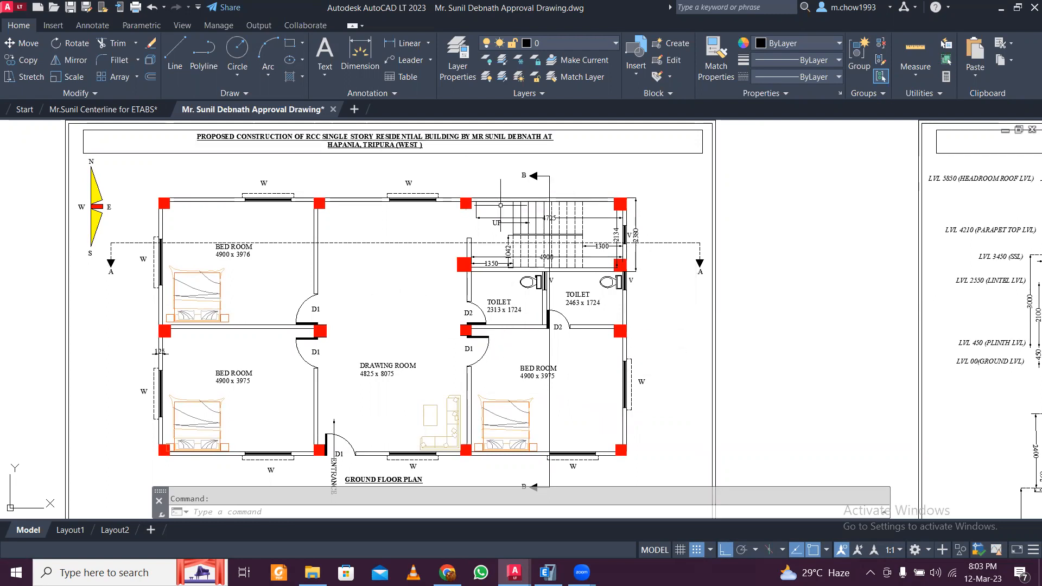
{"action": "scroll", "coordinate": [449, 359], "scroll_direction": "down", "scroll_amount": 5}
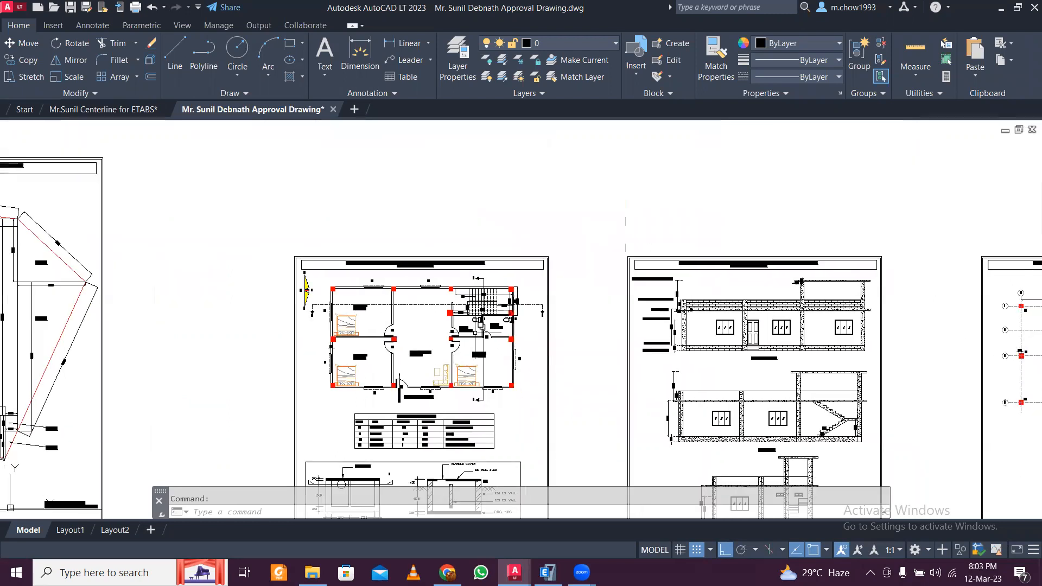
{"action": "left_click", "coordinate": [119, 112]}
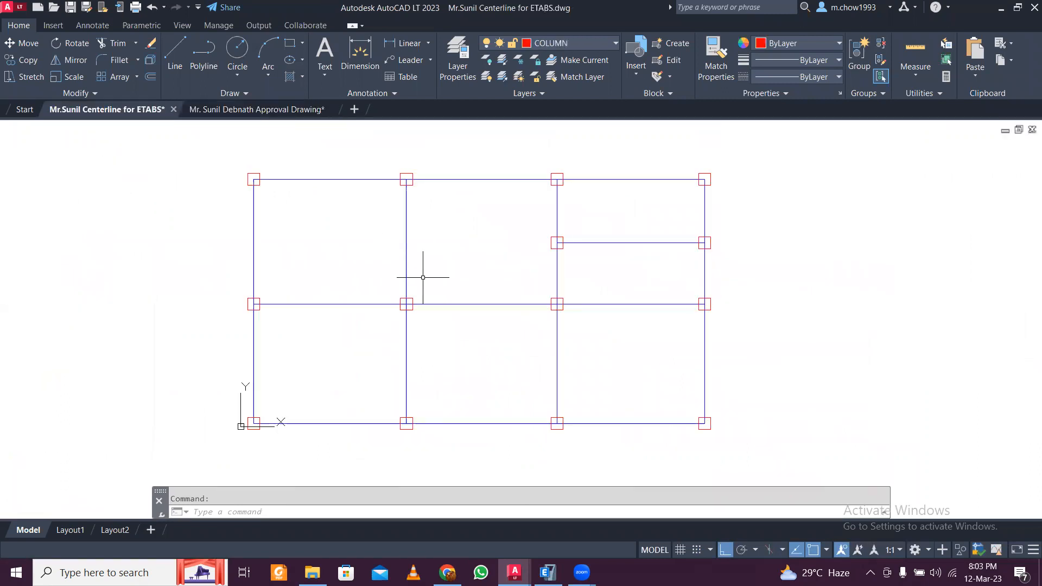
{"action": "scroll", "coordinate": [372, 305], "scroll_direction": "up", "scroll_amount": 2}
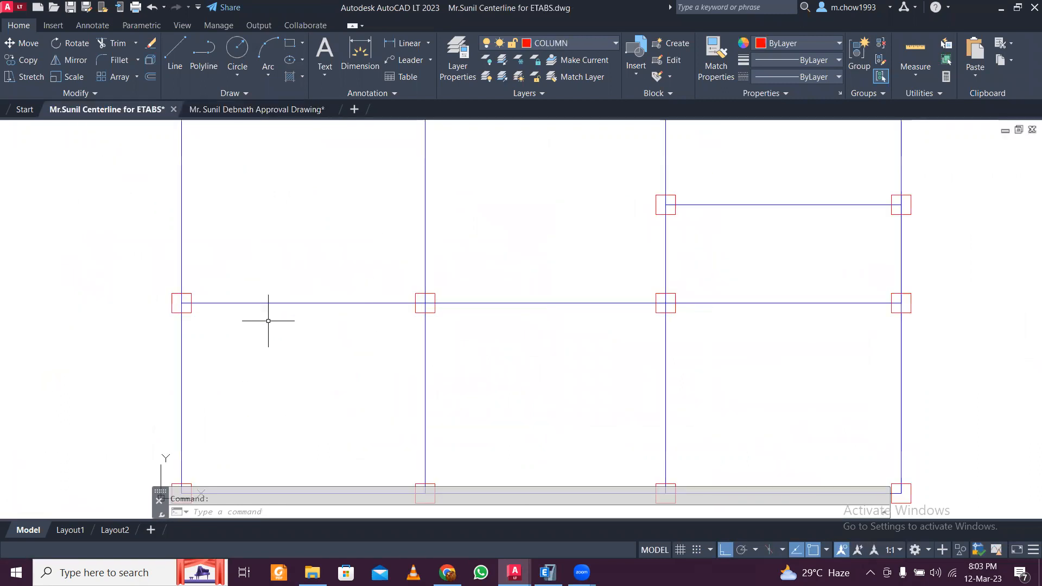
{"action": "scroll", "coordinate": [278, 321], "scroll_direction": "down", "scroll_amount": 2}
{"action": "left_click", "coordinate": [325, 458]}
{"action": "left_click", "coordinate": [277, 169]}
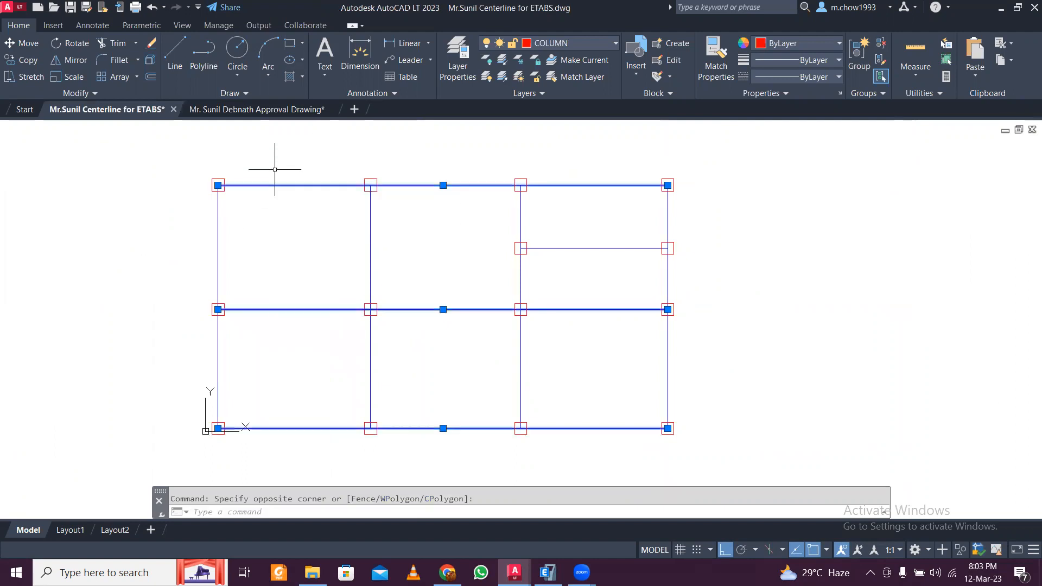
{"action": "key", "text": "Escape"}
Examine the layer list and the column outline at the upper-left corner of the centerline plan
{"action": "left_click", "coordinate": [570, 42]}
{"action": "left_click", "coordinate": [239, 187]}
{"action": "scroll", "coordinate": [215, 180], "scroll_direction": "up", "scroll_amount": 2}
{"action": "left_click", "coordinate": [268, 180]}
{"action": "left_click", "coordinate": [196, 165]}
{"action": "key", "text": "Escape"}
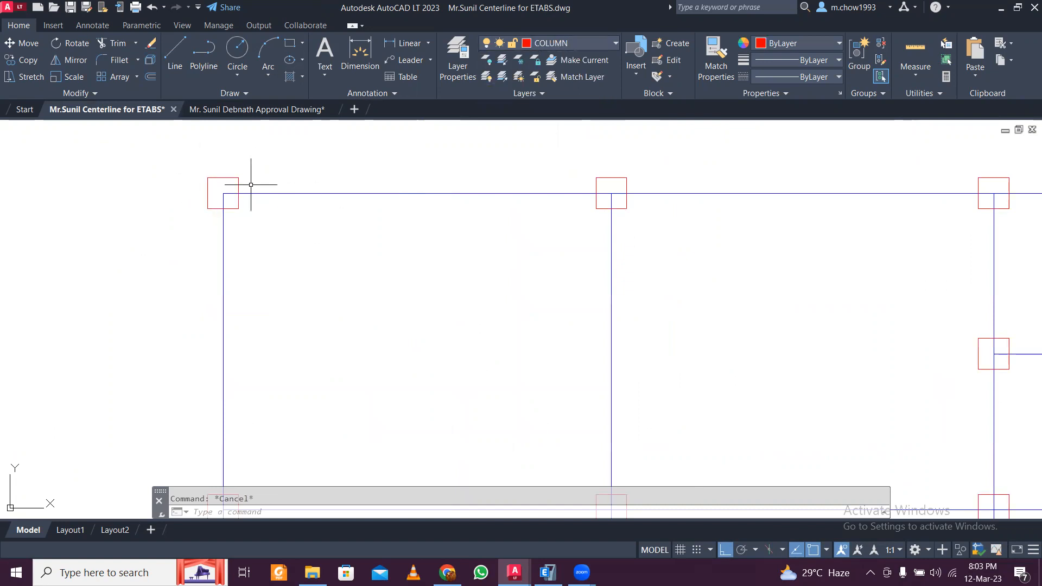
{"action": "scroll", "coordinate": [239, 186], "scroll_direction": "down", "scroll_amount": 1}
{"action": "scroll", "coordinate": [217, 210], "scroll_direction": "down", "scroll_amount": 1}
{"action": "scroll", "coordinate": [396, 196], "scroll_direction": "down", "scroll_amount": 1}
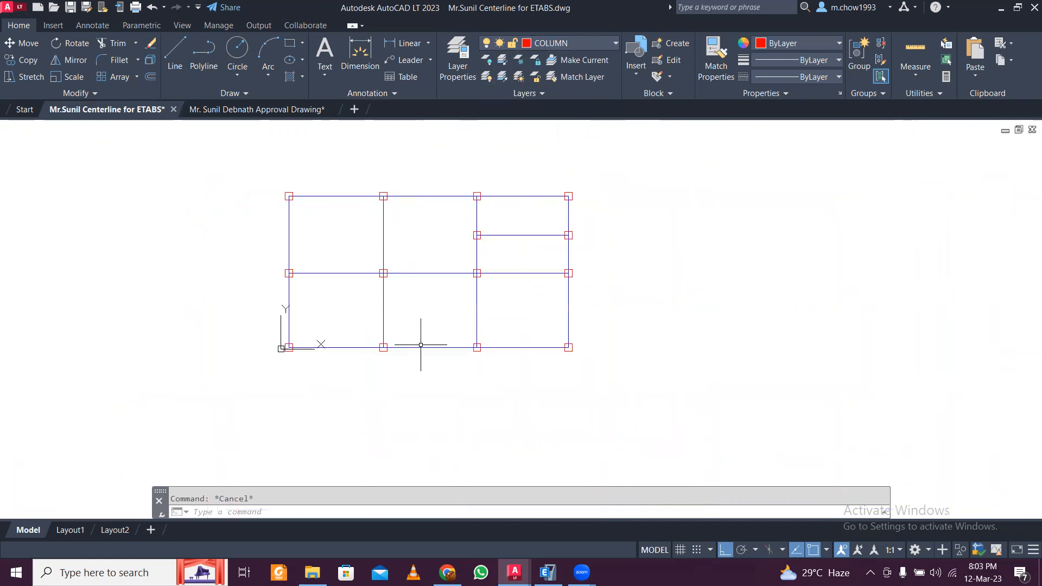
Examine the beam centerlines across the middle and right-hand bays and check the drawing's layers again
{"action": "left_click", "coordinate": [433, 386]}
{"action": "left_click", "coordinate": [400, 154]}
{"action": "key", "text": "Escape"}
{"action": "scroll", "coordinate": [535, 222], "scroll_direction": "up", "scroll_amount": 2}
{"action": "middle_click_drag", "start_coordinate": [475, 229], "coordinate": [574, 227]}
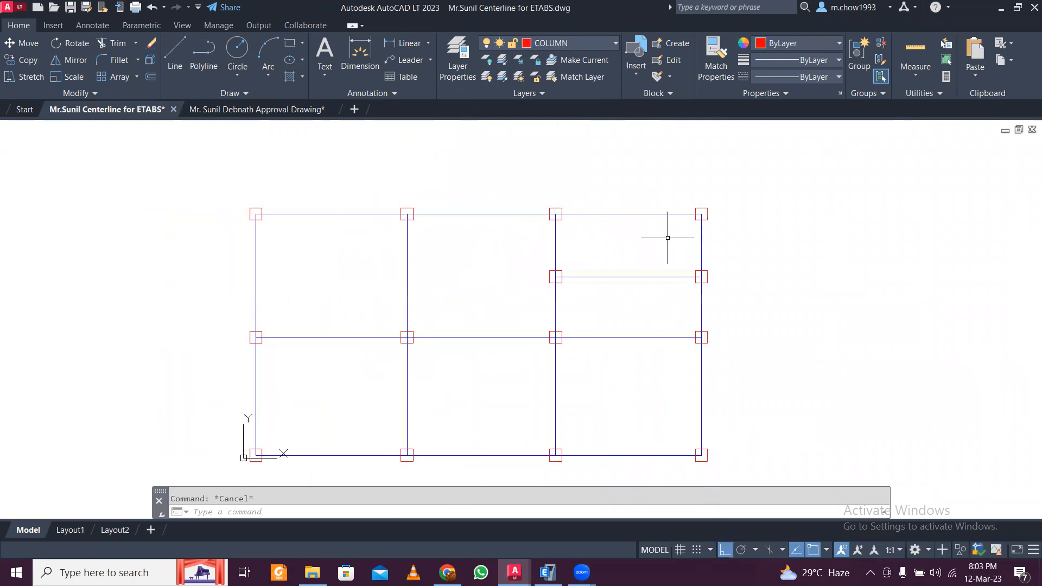
{"action": "scroll", "coordinate": [646, 279], "scroll_direction": "up", "scroll_amount": 2}
{"action": "scroll", "coordinate": [643, 254], "scroll_direction": "down", "scroll_amount": 2}
{"action": "left_click", "coordinate": [723, 283]}
{"action": "left_click", "coordinate": [549, 262]}
{"action": "key", "text": "Escape"}
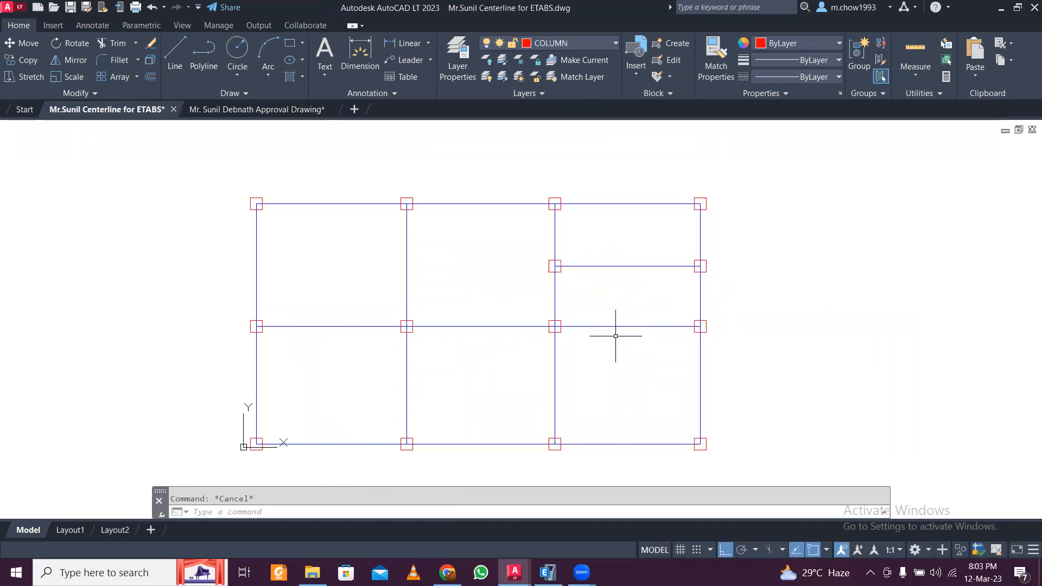
{"action": "left_click", "coordinate": [688, 458]}
{"action": "left_click", "coordinate": [615, 145]}
{"action": "key", "text": "Escape"}
{"action": "left_click", "coordinate": [580, 41]}
{"action": "left_click", "coordinate": [585, 39]}
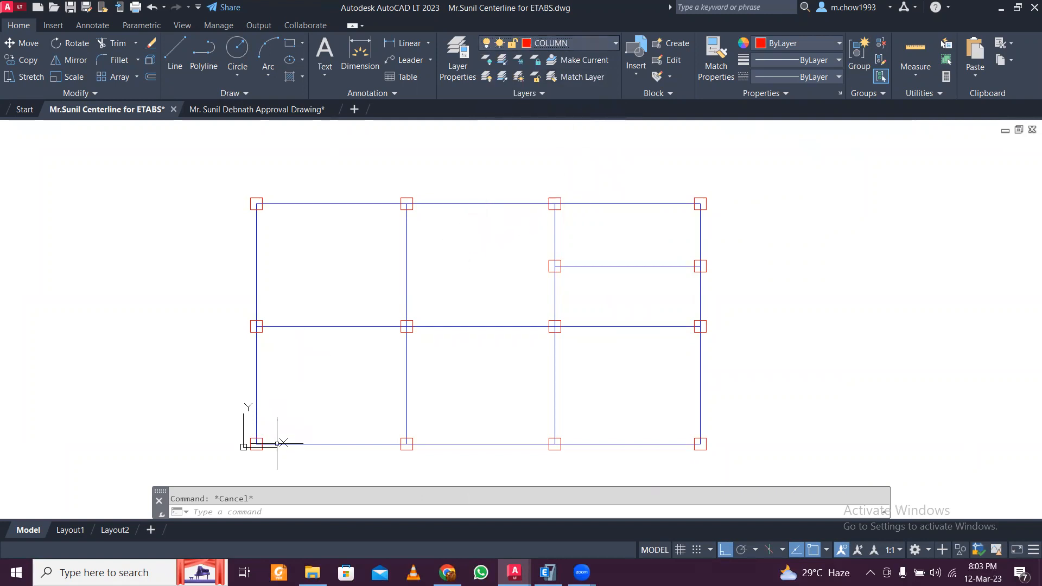
Check the coordinate origin's position relative to the lower-left corner column of the centerline plan
{"action": "middle_click_drag", "start_coordinate": [245, 461], "coordinate": [255, 418]}
{"action": "scroll", "coordinate": [255, 418], "scroll_direction": "up", "scroll_amount": 4}
{"action": "left_click", "coordinate": [255, 387]}
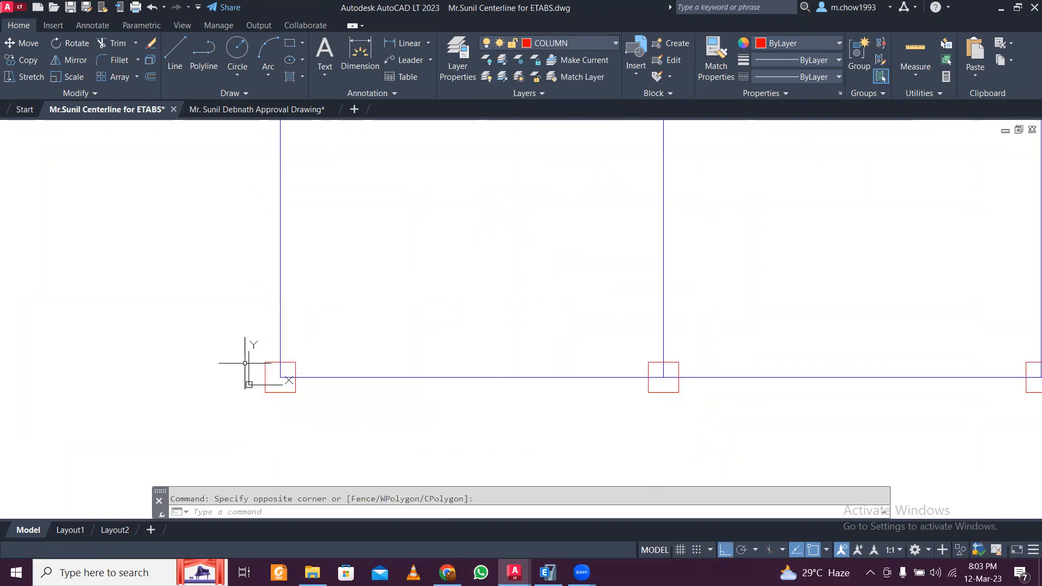
{"action": "scroll", "coordinate": [245, 369], "scroll_direction": "down", "scroll_amount": 5}
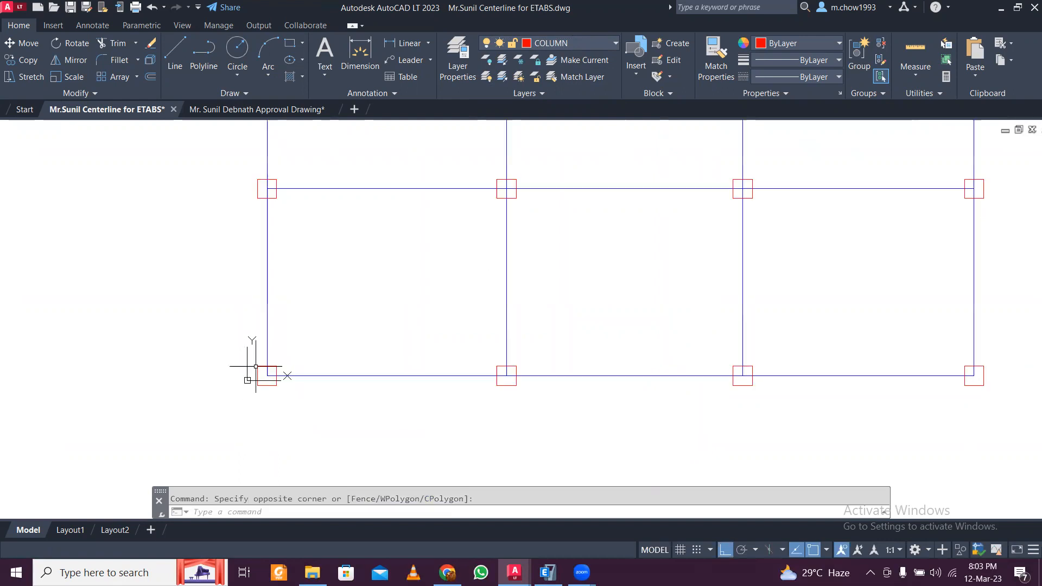
{"action": "scroll", "coordinate": [289, 344], "scroll_direction": "up", "scroll_amount": 2}
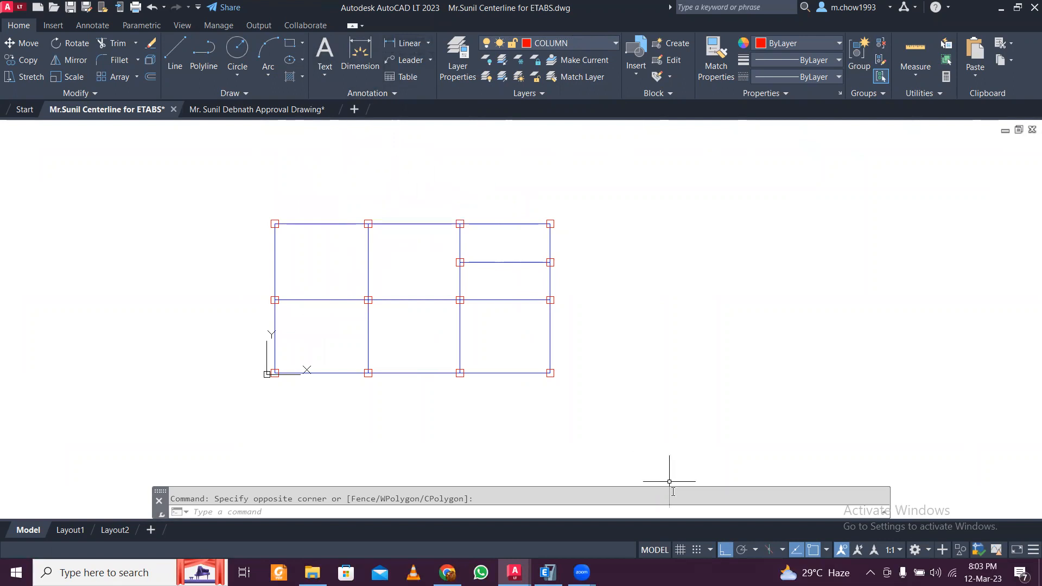
Switch to ETABS and initialize the model with built-in settings: Metric SI, India materials, Indian steel sections, IS 800:2007 and IS 456:2000
{"action": "left_click", "coordinate": [548, 573]}
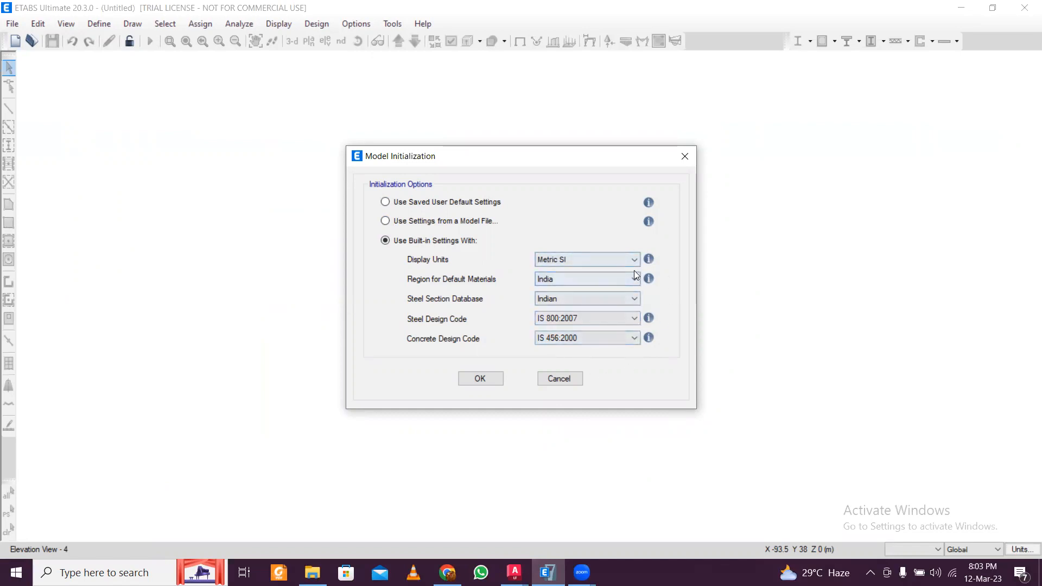
{"action": "left_click", "coordinate": [491, 382]}
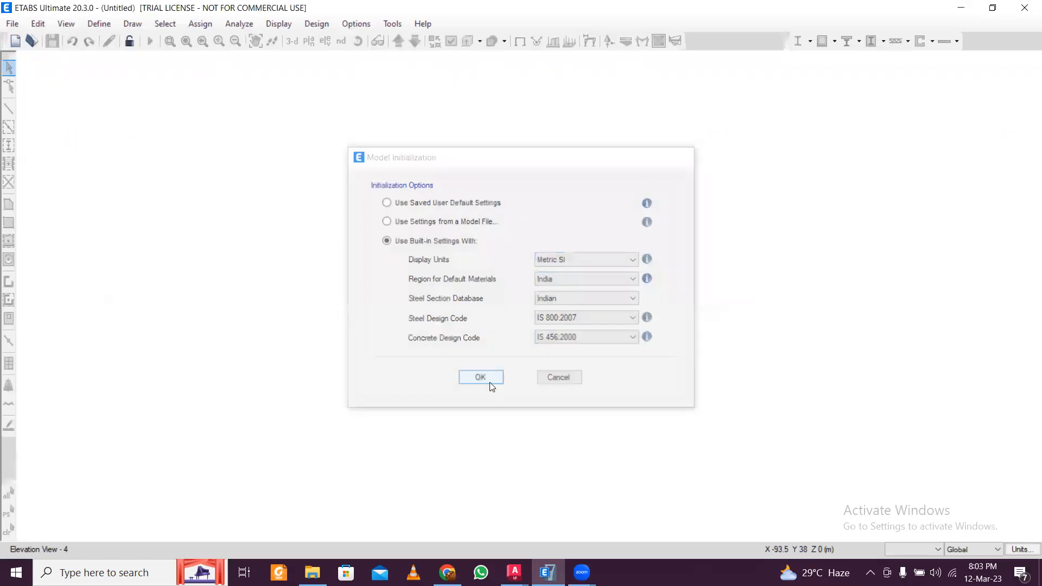
Select the Blank template, choose Custom Story Data and open the story data table at the Base row
{"action": "left_click", "coordinate": [265, 343]}
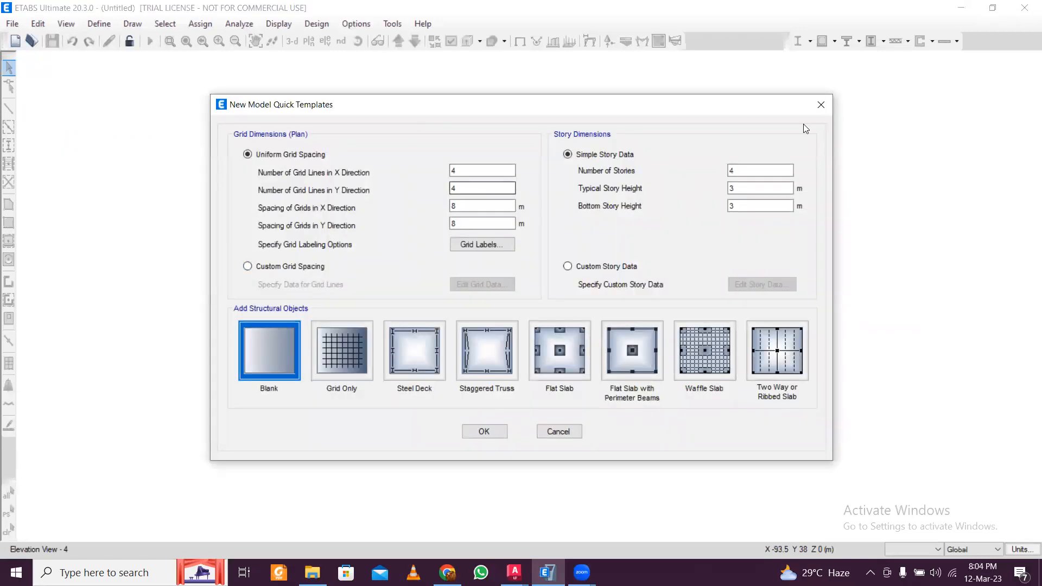
{"action": "left_click", "coordinate": [734, 188]}
{"action": "left_click", "coordinate": [617, 264]}
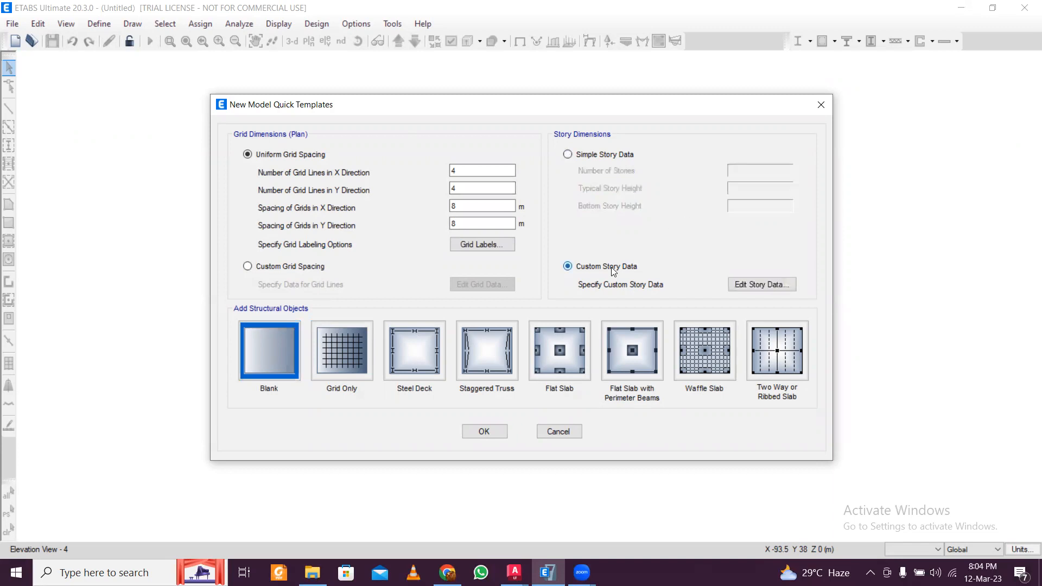
{"action": "left_click", "coordinate": [760, 286]}
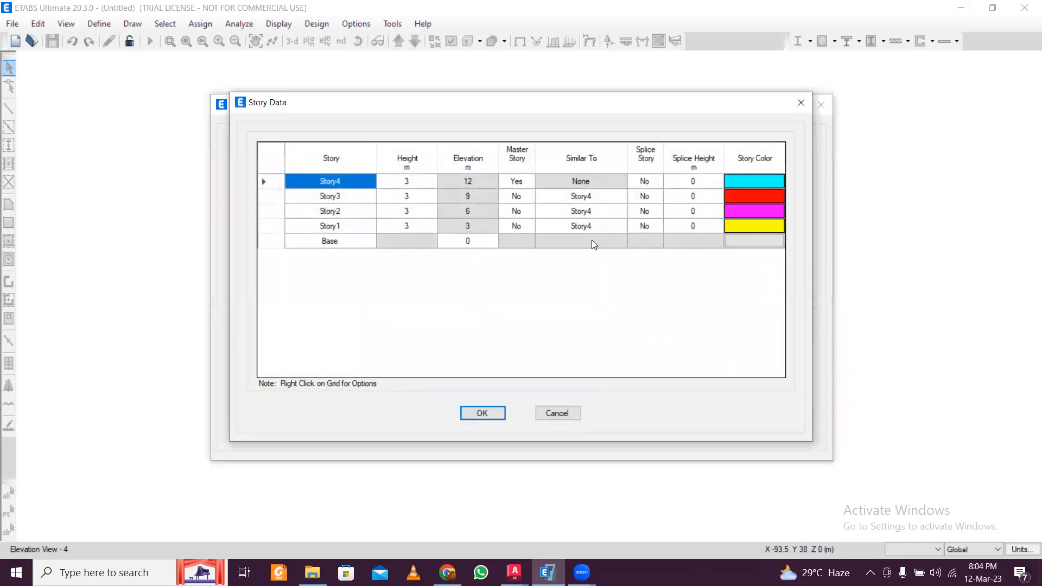
{"action": "double_click", "coordinate": [364, 241]}
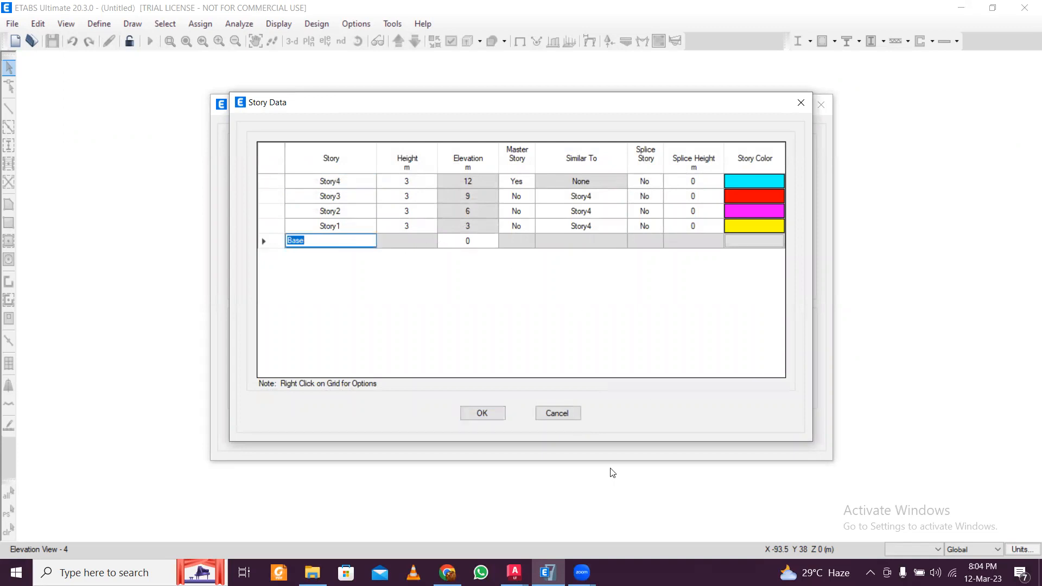
Switch to the approval drawing in AutoCAD and locate the typical section X-X of footing F1
{"action": "left_click", "coordinate": [514, 573]}
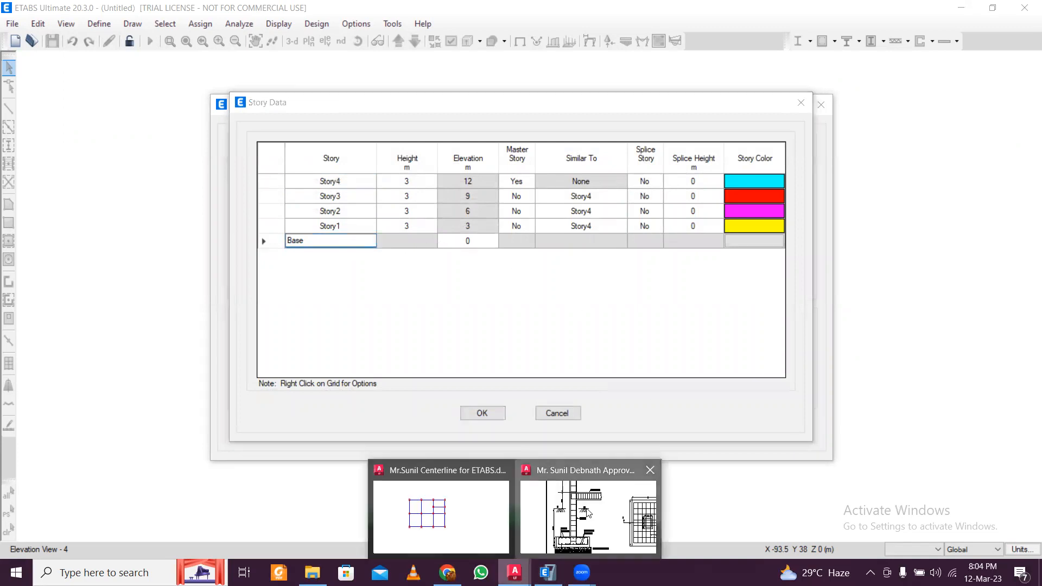
{"action": "left_click", "coordinate": [587, 513]}
{"action": "scroll", "coordinate": [465, 308], "scroll_direction": "down", "scroll_amount": 3}
{"action": "middle_click_drag", "start_coordinate": [784, 317], "coordinate": [293, 323]}
{"action": "scroll", "coordinate": [290, 321], "scroll_direction": "down", "scroll_amount": 3}
{"action": "scroll", "coordinate": [591, 334], "scroll_direction": "up", "scroll_amount": 3}
{"action": "scroll", "coordinate": [556, 284], "scroll_direction": "up", "scroll_amount": 6}
{"action": "scroll", "coordinate": [483, 229], "scroll_direction": "down", "scroll_amount": 1}
{"action": "scroll", "coordinate": [483, 229], "scroll_direction": "up", "scroll_amount": 1}
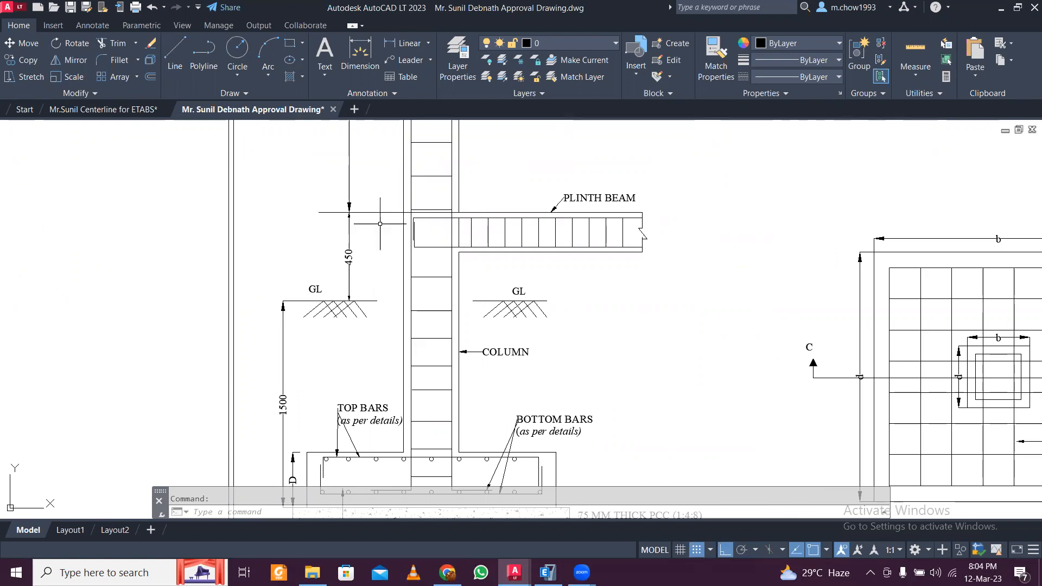
Examine the footing section's dimensions for foundation depth, plinth height above ground and the height from plinth beam to roof beam
{"action": "middle_click_drag", "start_coordinate": [406, 346], "coordinate": [406, 269]}
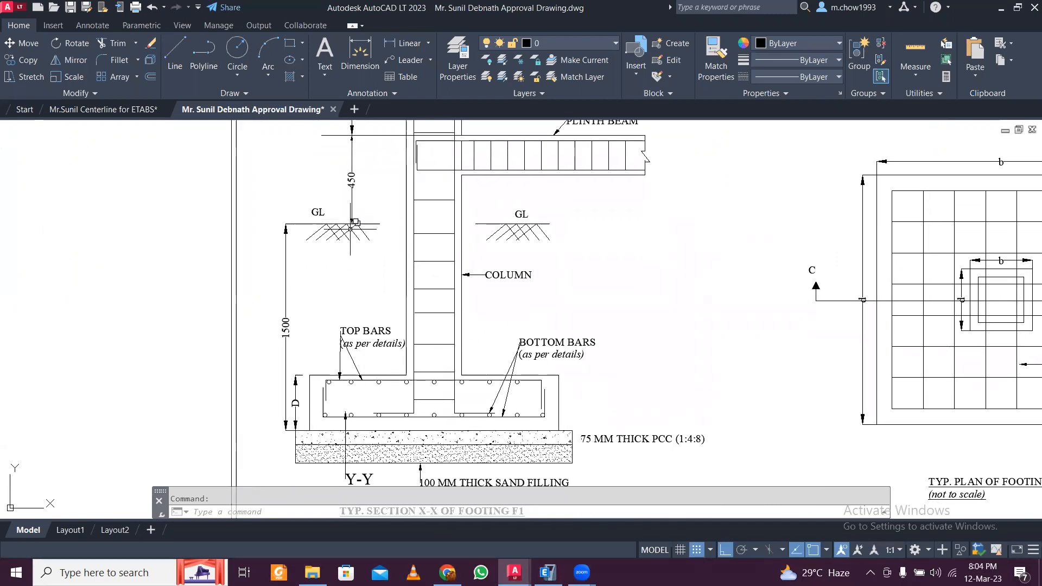
{"action": "scroll", "coordinate": [374, 353], "scroll_direction": "up", "scroll_amount": 2}
{"action": "scroll", "coordinate": [380, 336], "scroll_direction": "down", "scroll_amount": 2}
{"action": "left_click", "coordinate": [330, 292]}
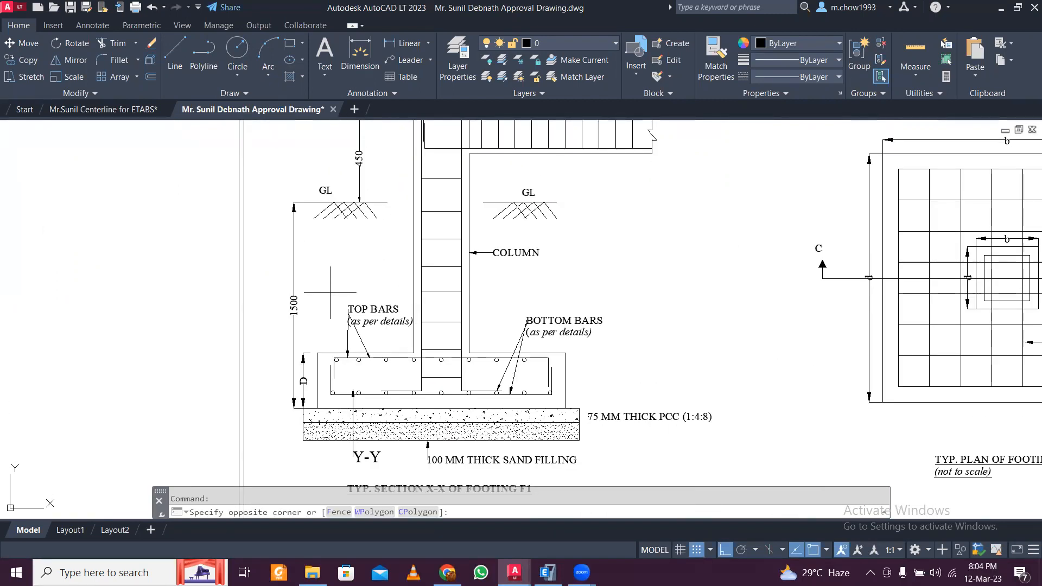
{"action": "key", "text": "Escape"}
{"action": "left_click", "coordinate": [326, 274]}
{"action": "key", "text": "Escape"}
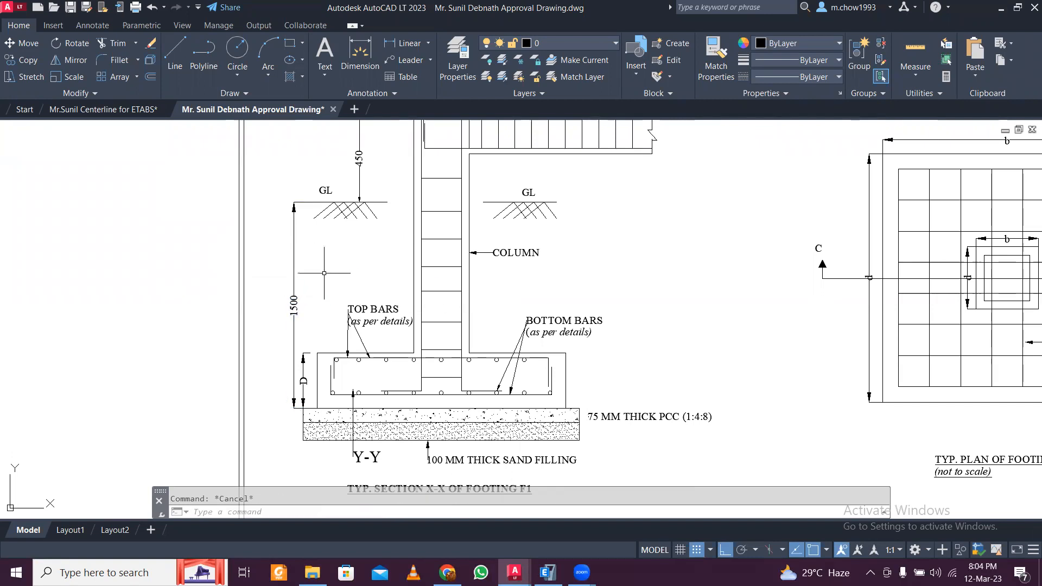
{"action": "scroll", "coordinate": [328, 273], "scroll_direction": "down", "scroll_amount": 2}
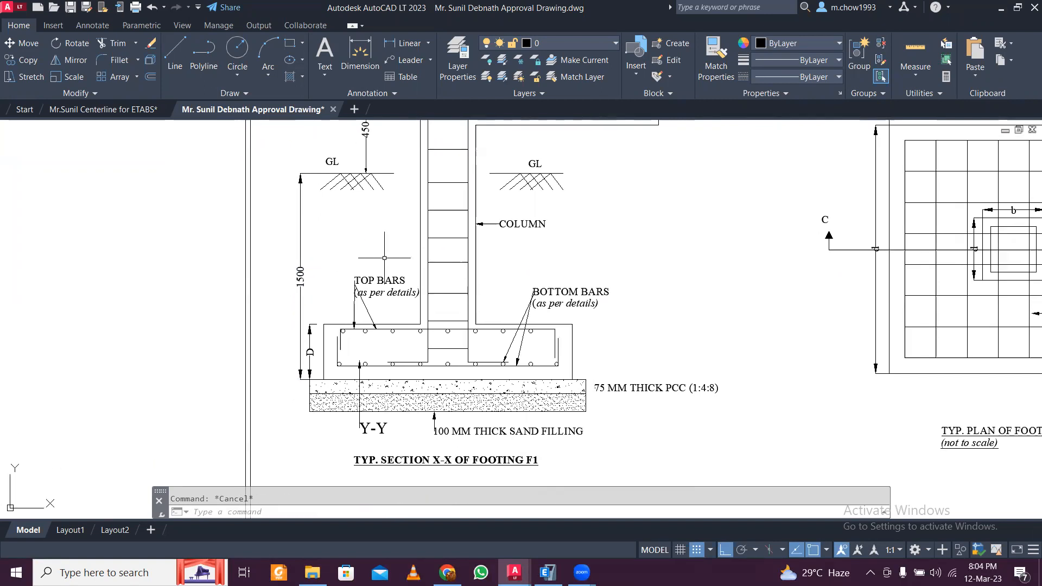
{"action": "scroll", "coordinate": [421, 140], "scroll_direction": "up", "scroll_amount": 2}
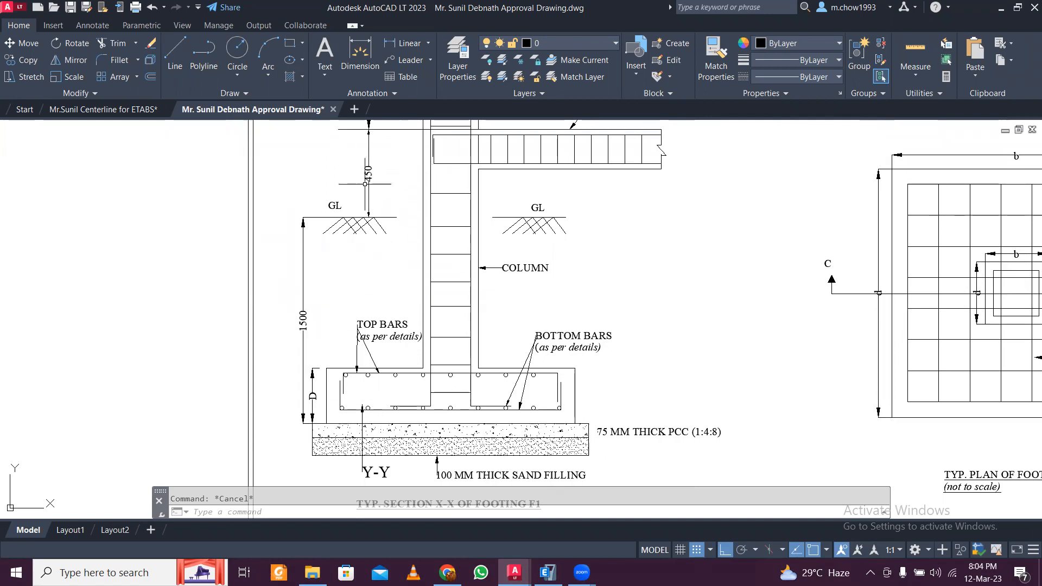
{"action": "scroll", "coordinate": [402, 260], "scroll_direction": "down", "scroll_amount": 5}
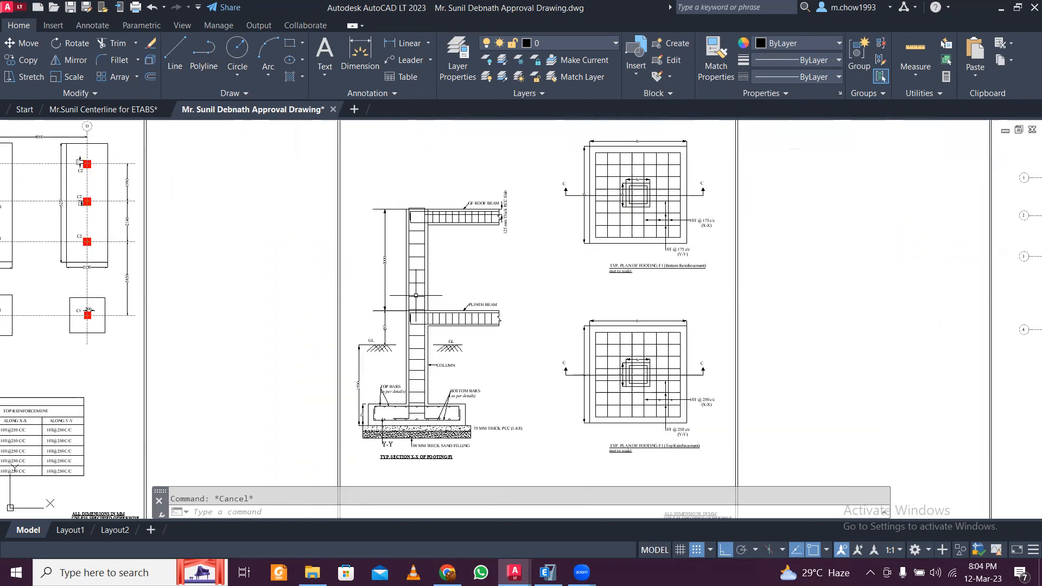
{"action": "scroll", "coordinate": [416, 296], "scroll_direction": "up", "scroll_amount": 2}
{"action": "middle_click_drag", "start_coordinate": [548, 258], "coordinate": [517, 290]}
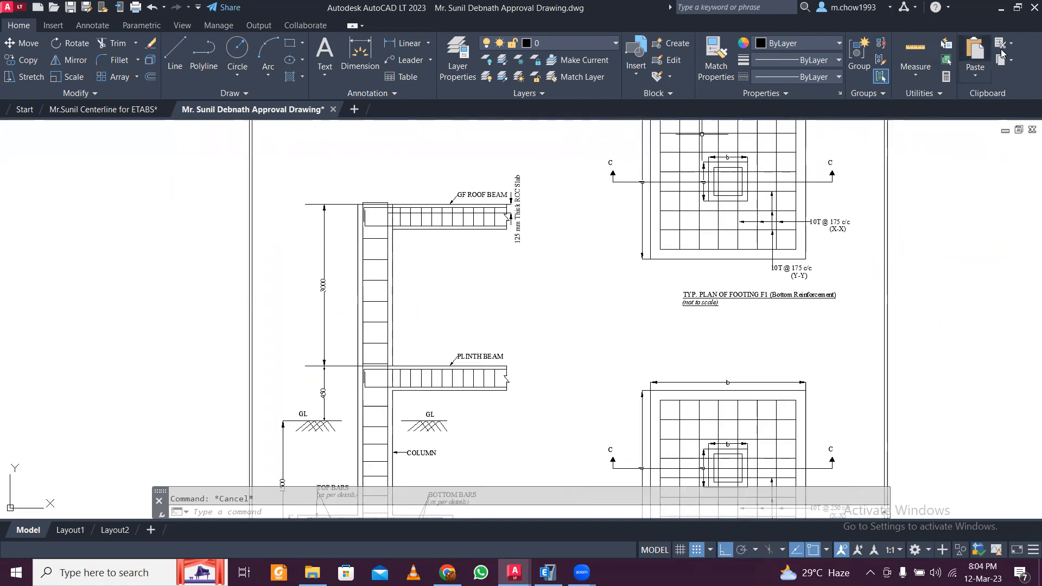
Return to the ETABS story data and set Story1's height to 1.9 m
{"action": "left_click", "coordinate": [1002, 9]}
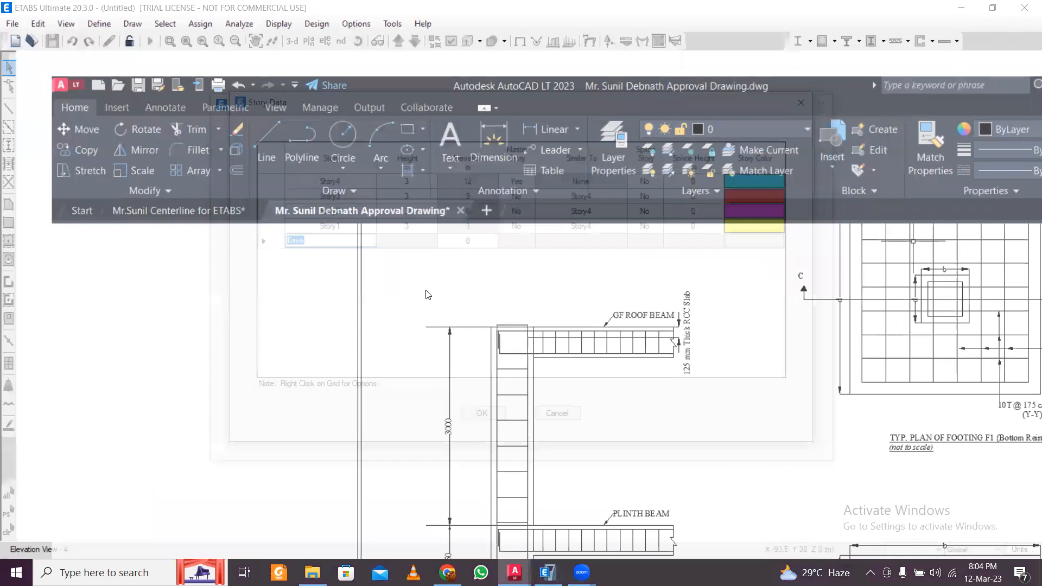
{"action": "left_click", "coordinate": [457, 242]}
{"action": "left_click", "coordinate": [407, 228]}
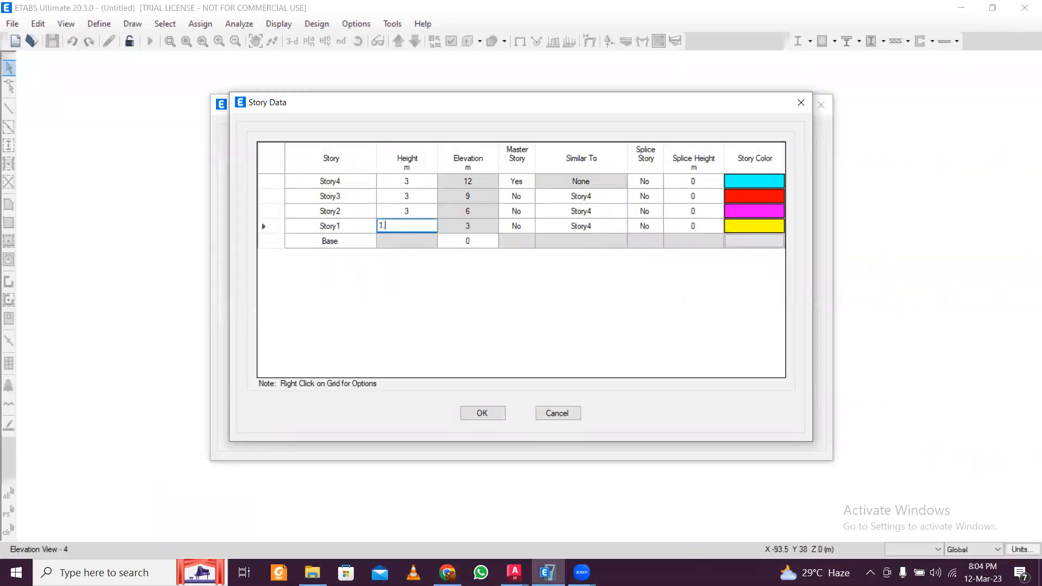
Set the heights of Story2 and Story3 to 3.2 m and Story4 to 2.8 m
{"action": "left_click", "coordinate": [424, 211]}
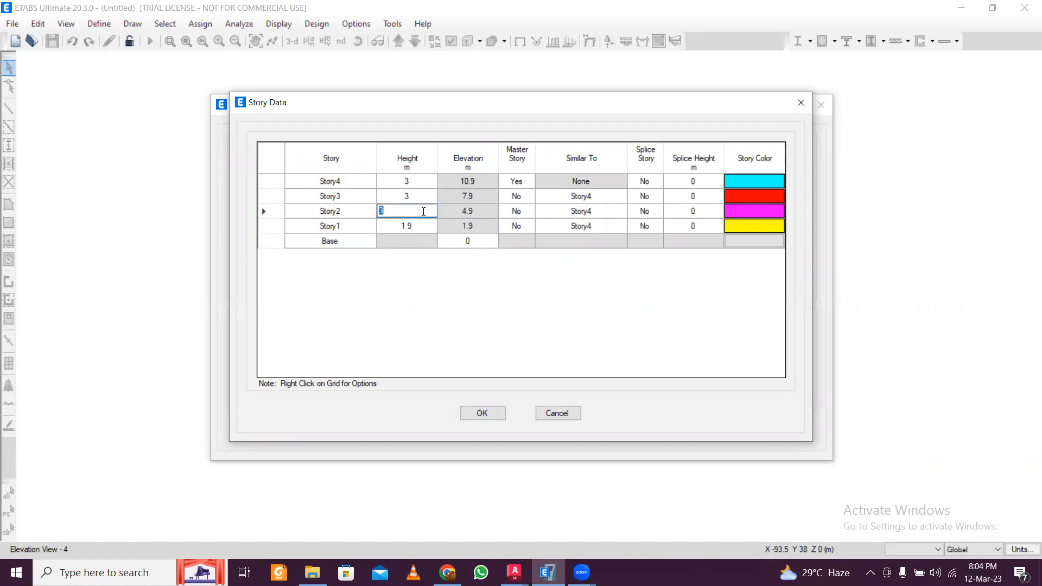
{"action": "type", "text": "3.2"}
{"action": "left_click", "coordinate": [411, 197]}
{"action": "left_click", "coordinate": [348, 192]}
{"action": "left_click", "coordinate": [368, 180]}
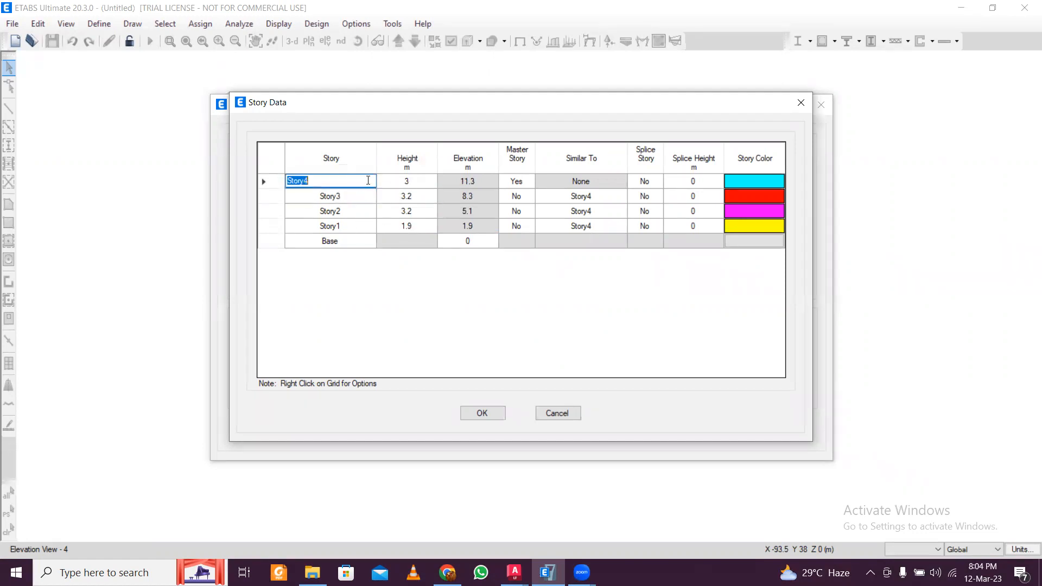
{"action": "left_click", "coordinate": [415, 183]}
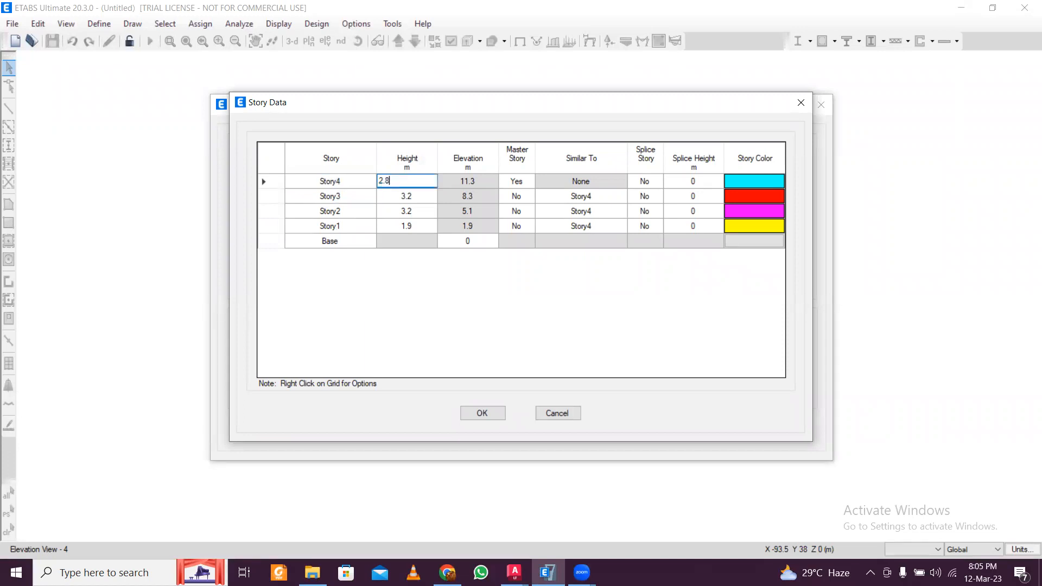
{"action": "type", "text": "2.8"}
Rename Story1 as PL and Story4 as HRL in the story data
{"action": "left_click", "coordinate": [346, 226]}
{"action": "type", "text": "PL"}
{"action": "left_click", "coordinate": [367, 181]}
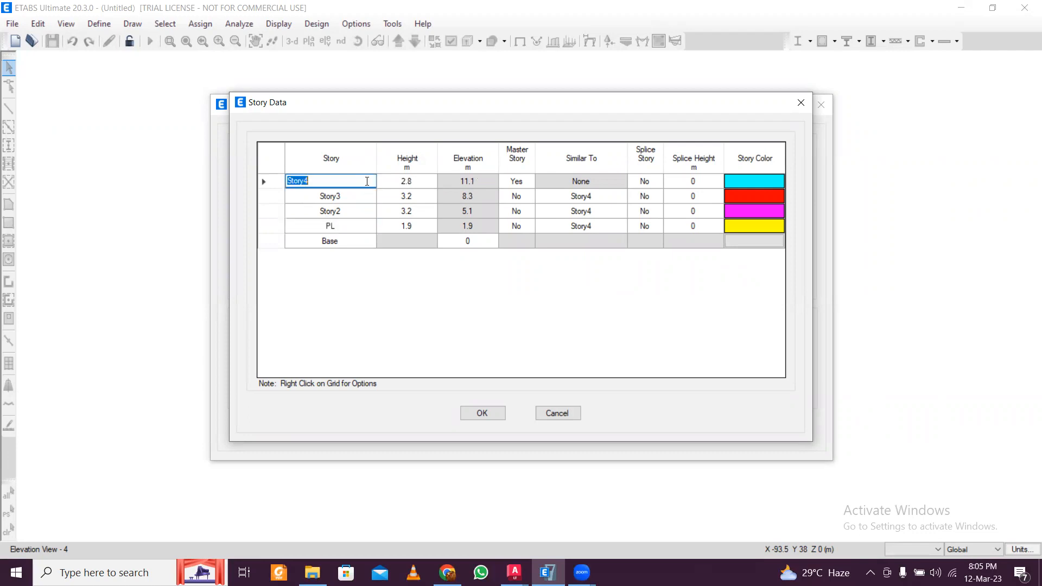
{"action": "type", "text": "H"}
{"action": "left_click", "coordinate": [354, 209]}
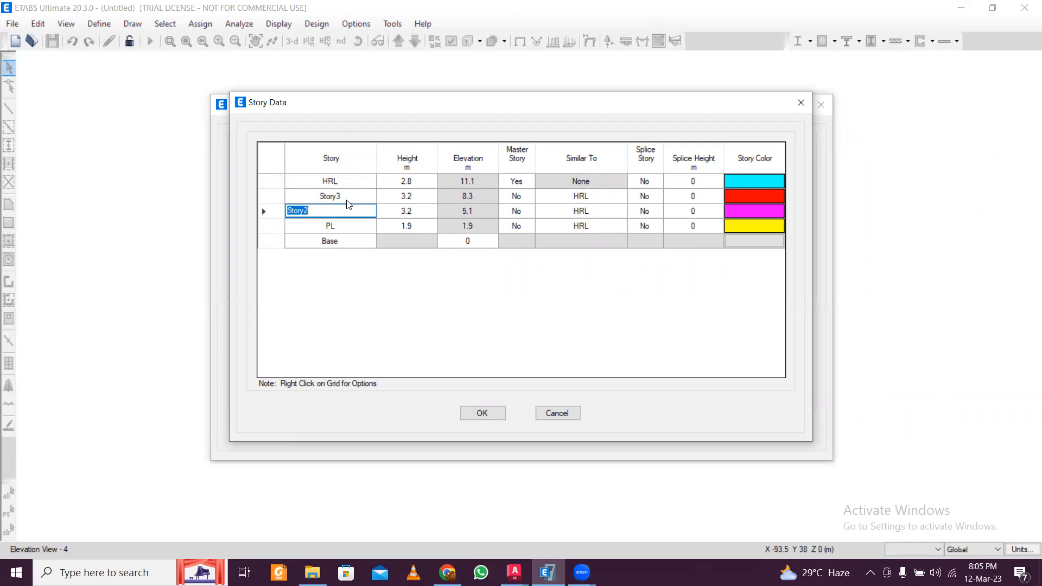
Set the HRL story's Master Story option to No and make Story2 the master story
{"action": "left_click", "coordinate": [516, 185]}
{"action": "left_click", "coordinate": [530, 181]}
{"action": "left_click", "coordinate": [525, 200]}
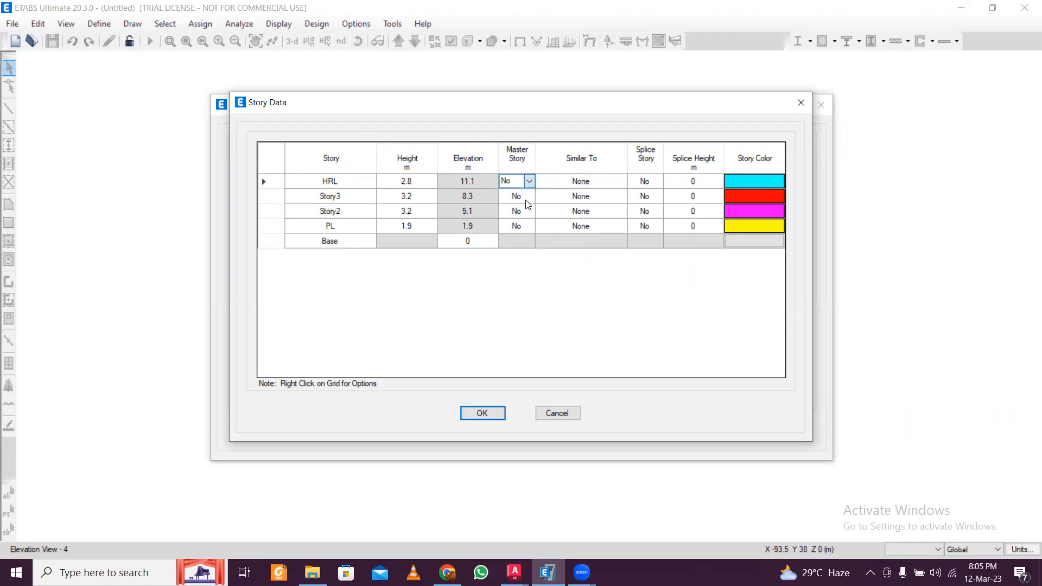
{"action": "left_click", "coordinate": [528, 199]}
{"action": "left_click", "coordinate": [530, 199]}
{"action": "left_click", "coordinate": [528, 215]}
{"action": "left_click", "coordinate": [528, 214]}
{"action": "left_click", "coordinate": [529, 214]}
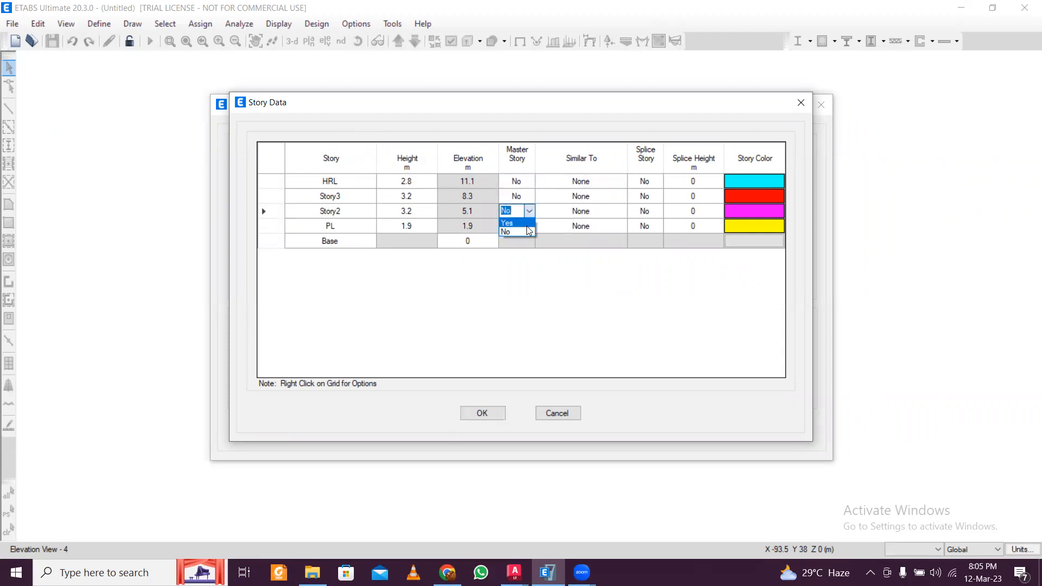
{"action": "left_click", "coordinate": [522, 223]}
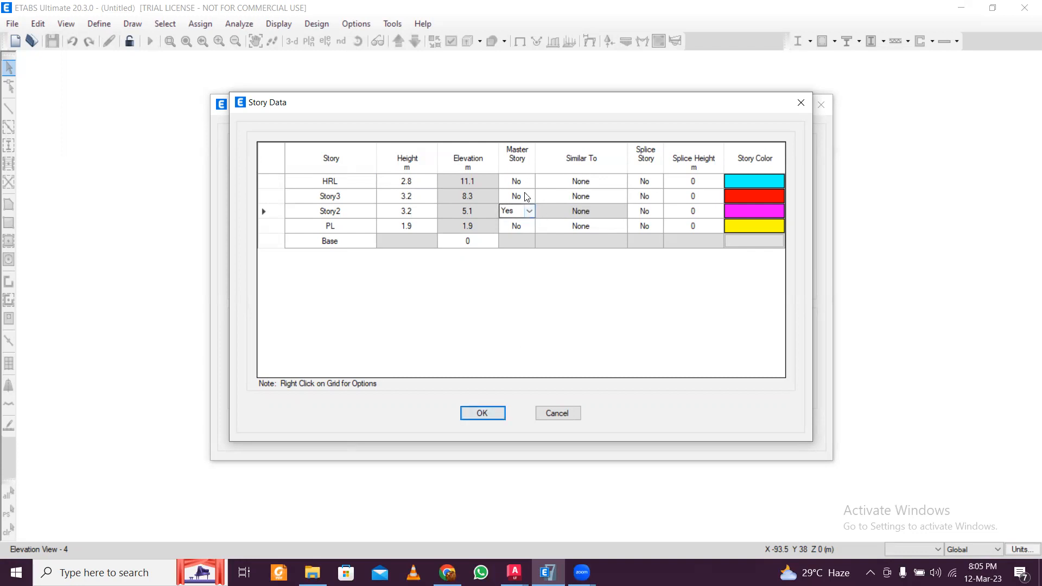
Accept the story data, create the model from the Blank template, and dismiss the CONNECTION Client sign-in window
{"action": "left_click", "coordinate": [480, 414]}
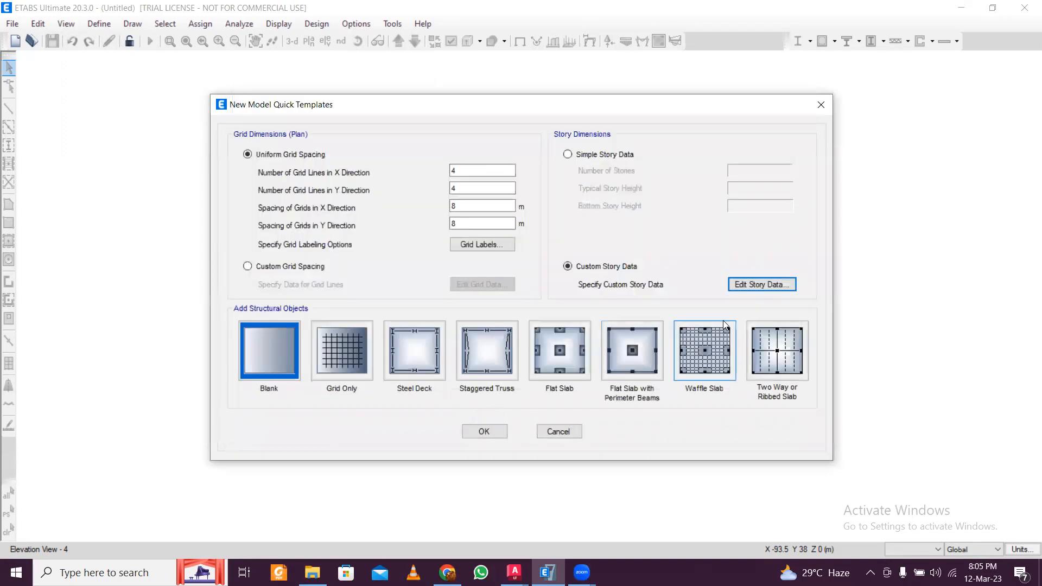
{"action": "left_click", "coordinate": [492, 425]}
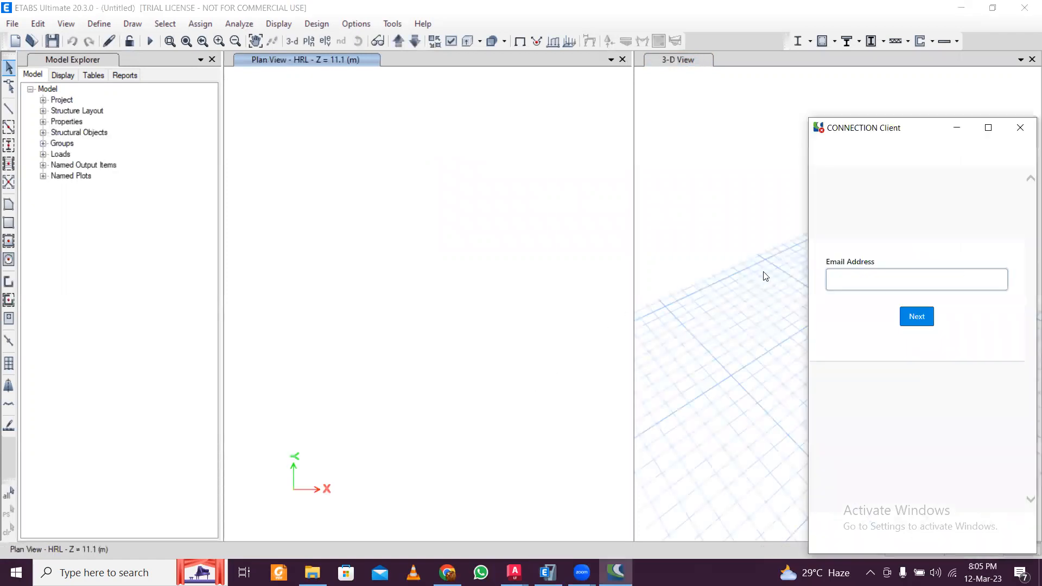
{"action": "left_click", "coordinate": [1021, 127]}
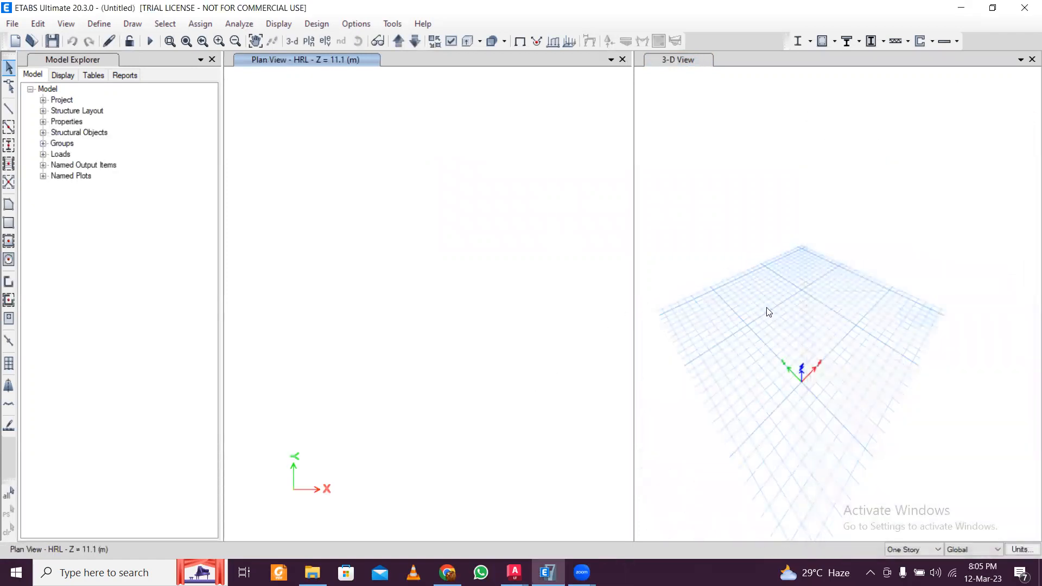
{"action": "scroll", "coordinate": [703, 323], "scroll_direction": "up", "scroll_amount": 3}
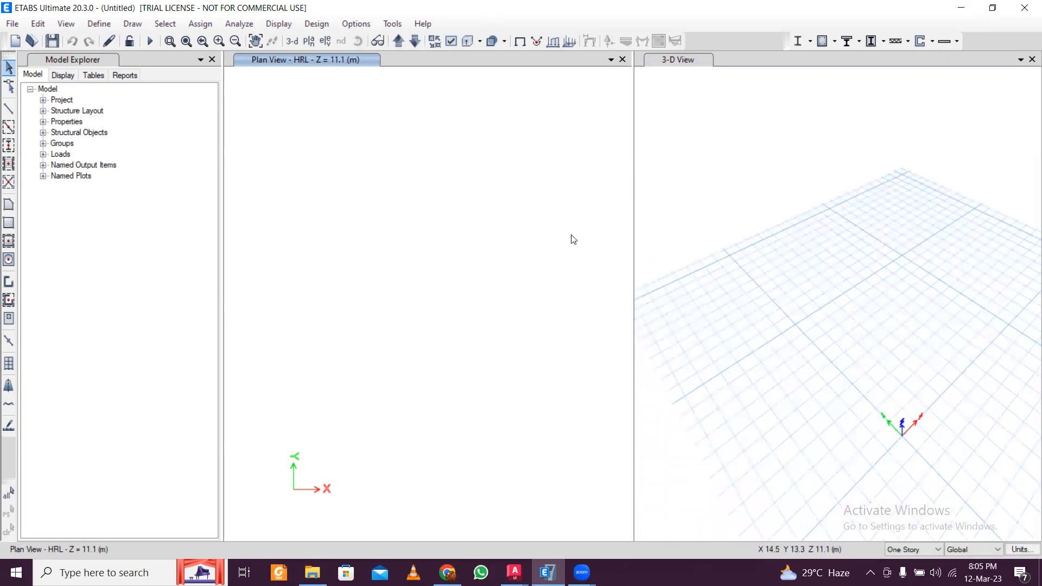
{"action": "left_click", "coordinate": [11, 25]}
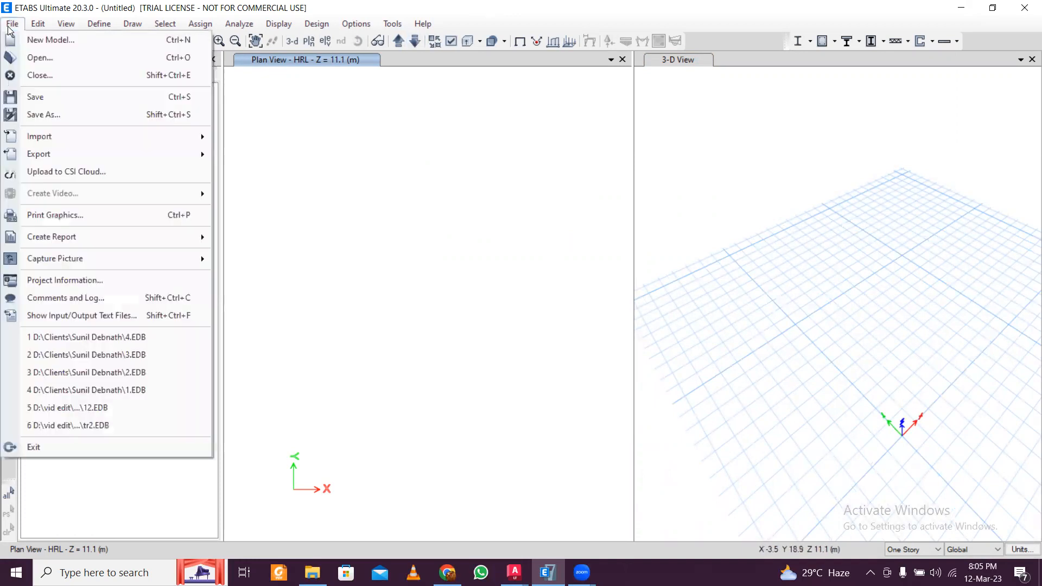
{"action": "left_click", "coordinate": [17, 28]}
{"action": "left_click", "coordinate": [15, 26]}
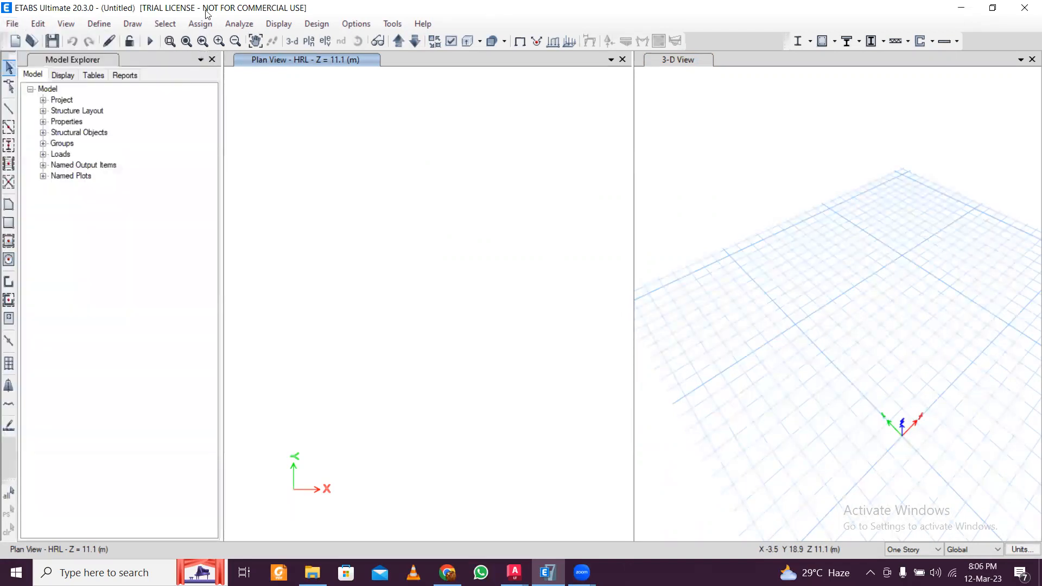
Open the material definitions and examine the property data of the Fe345 steel
{"action": "left_click", "coordinate": [92, 27]}
{"action": "left_click", "coordinate": [125, 40]}
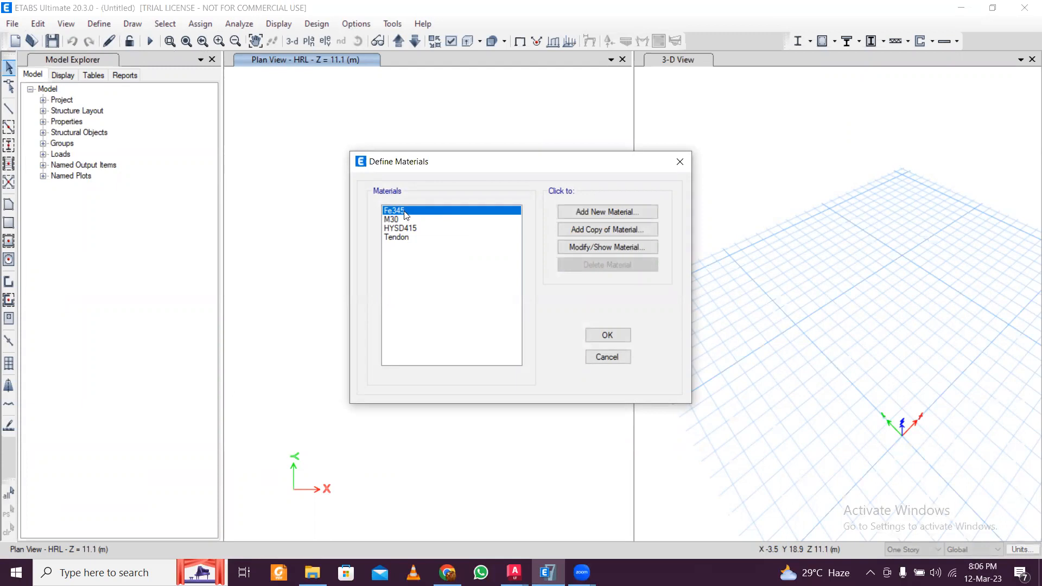
{"action": "left_click", "coordinate": [571, 247]}
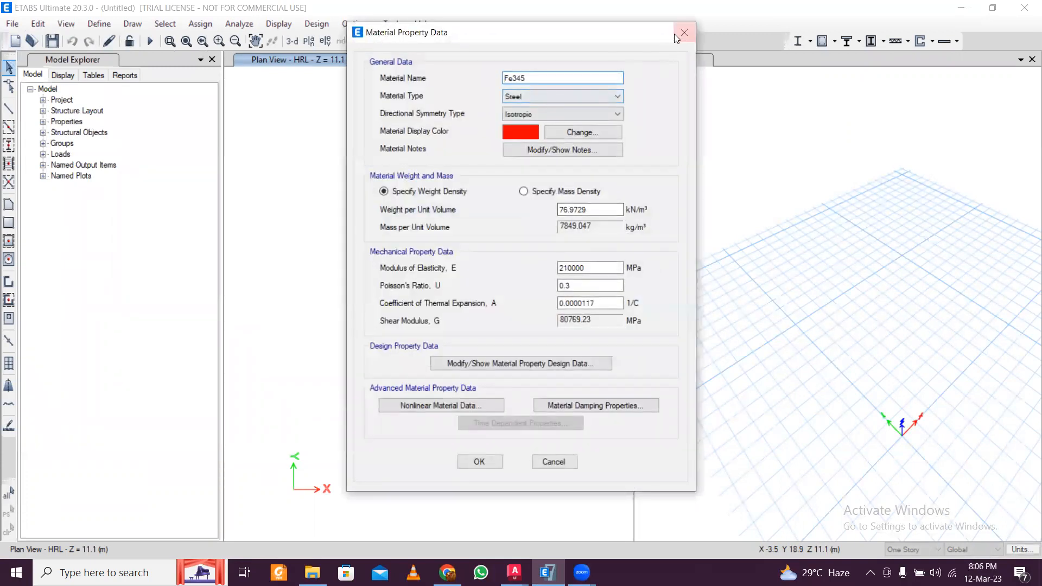
{"action": "key", "text": "Escape"}
Rename the M30 concrete material as M25
{"action": "left_click", "coordinate": [402, 220]}
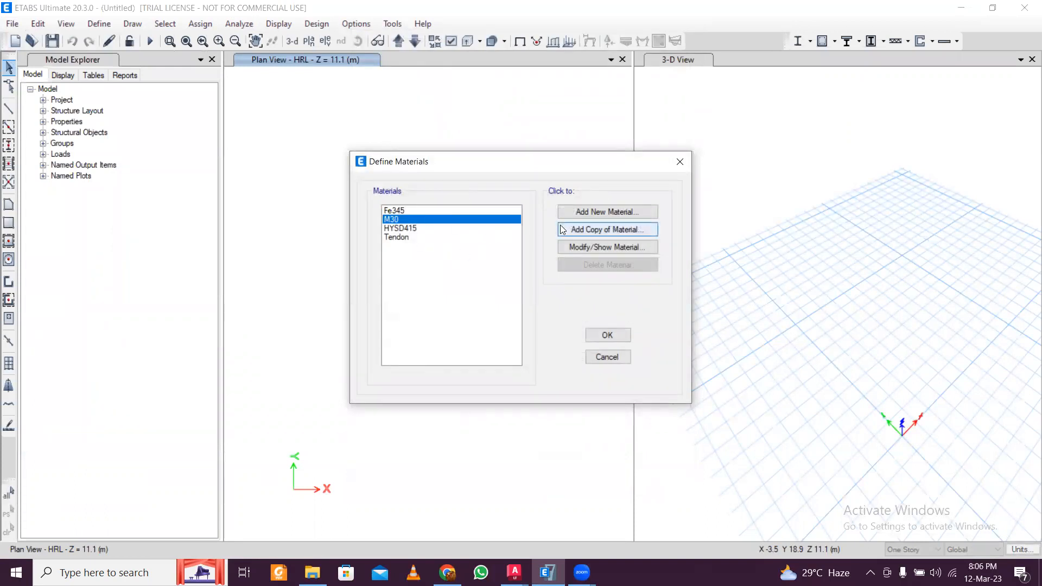
{"action": "left_click", "coordinate": [575, 248]}
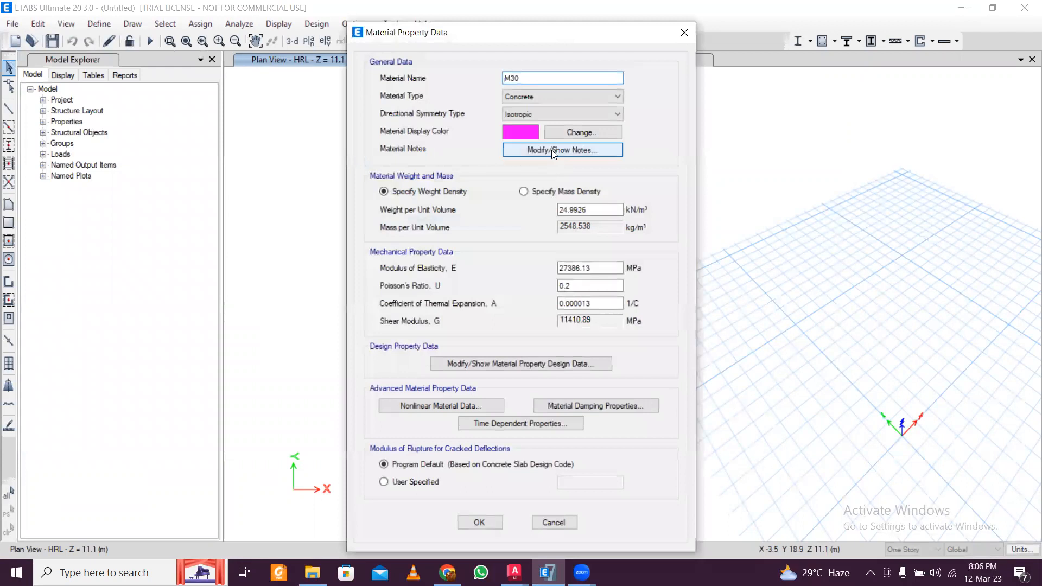
{"action": "double_click", "coordinate": [543, 84]}
{"action": "type", "text": "M2"}
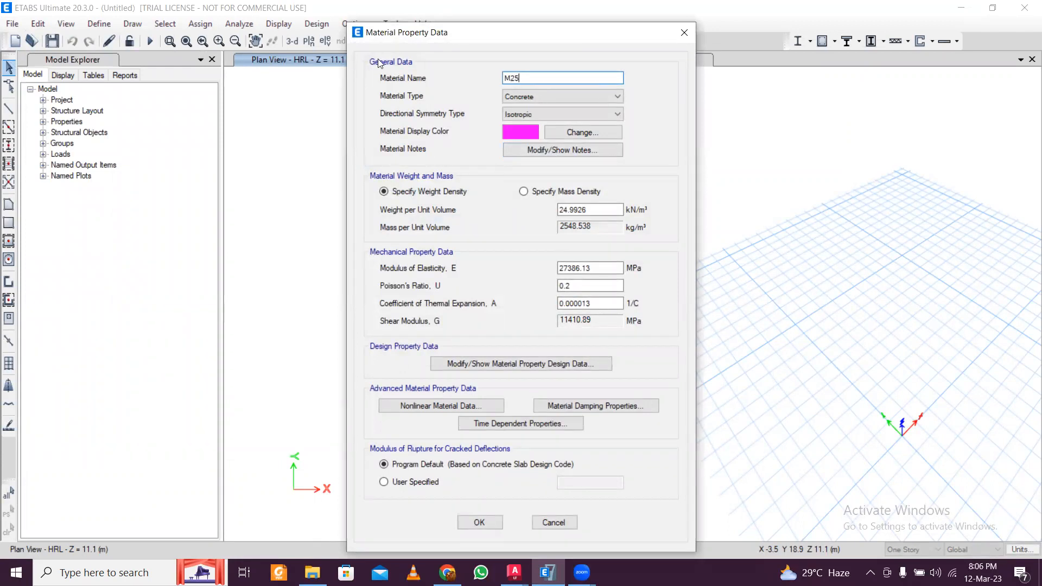
{"action": "type", "text": "5"}
Change the grade and cube compressive strength in the M25 concrete's design data to match its new name
{"action": "left_click", "coordinate": [548, 363]}
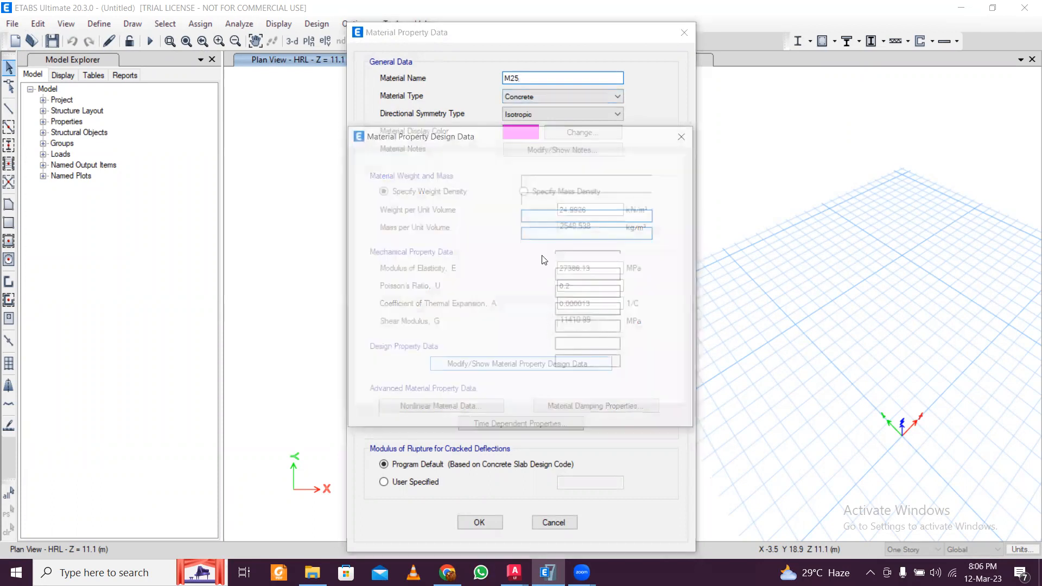
{"action": "left_click_drag", "start_coordinate": [570, 217], "coordinate": [405, 217]}
{"action": "type", "text": "M"}
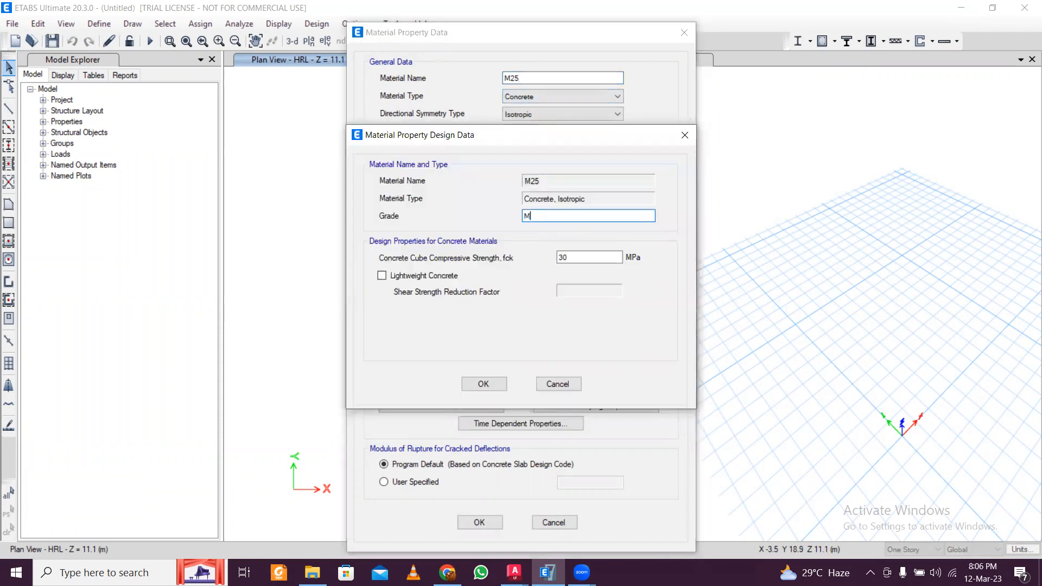
{"action": "key", "text": "Tab"}
{"action": "type", "text": "2"}
{"action": "left_click", "coordinate": [473, 382]}
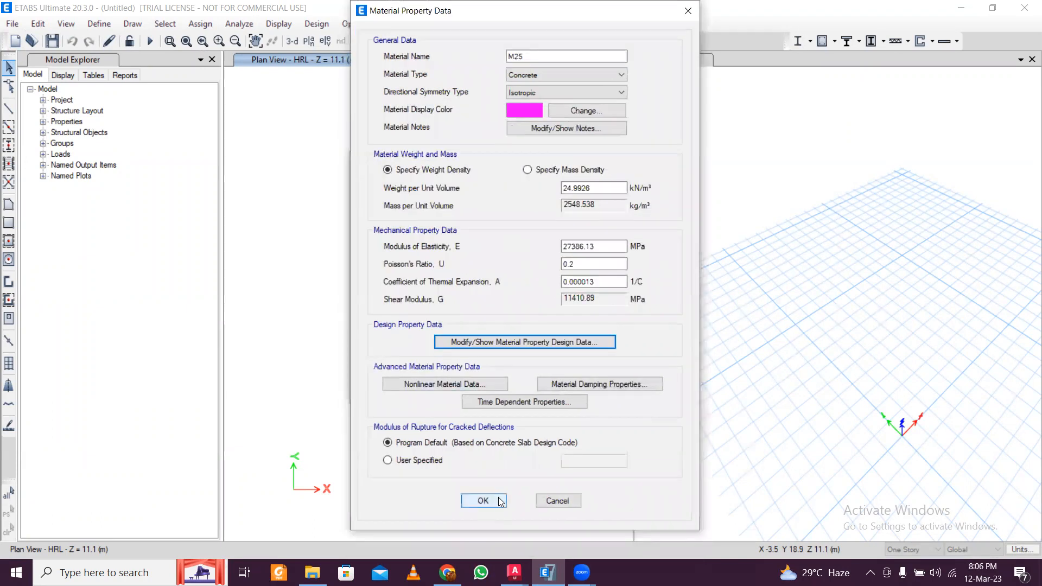
{"action": "left_click", "coordinate": [500, 498]}
Rename the HYSD415 rebar material as Fe550
{"action": "left_click", "coordinate": [411, 228]}
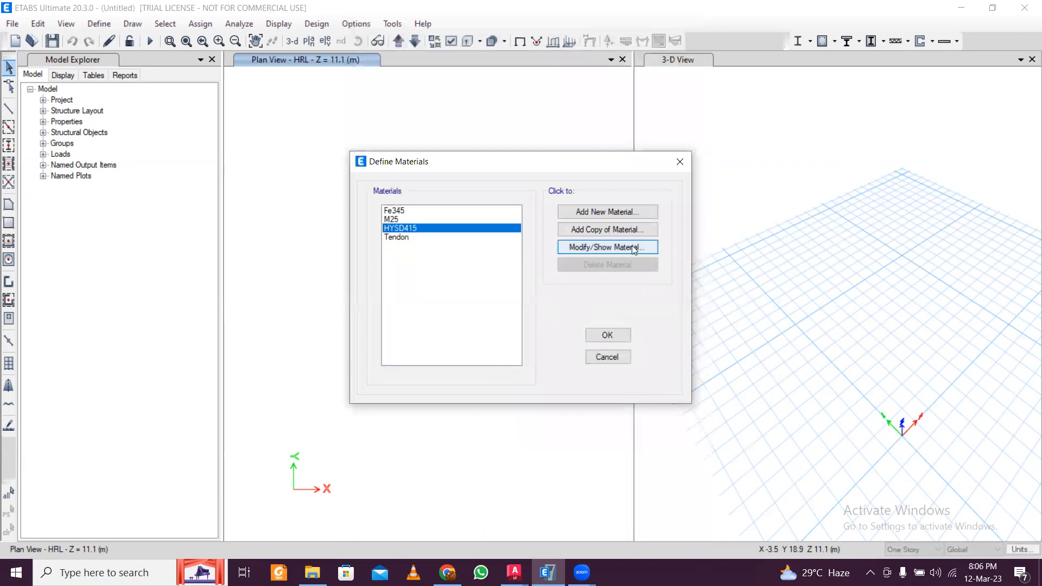
{"action": "left_click", "coordinate": [616, 246]}
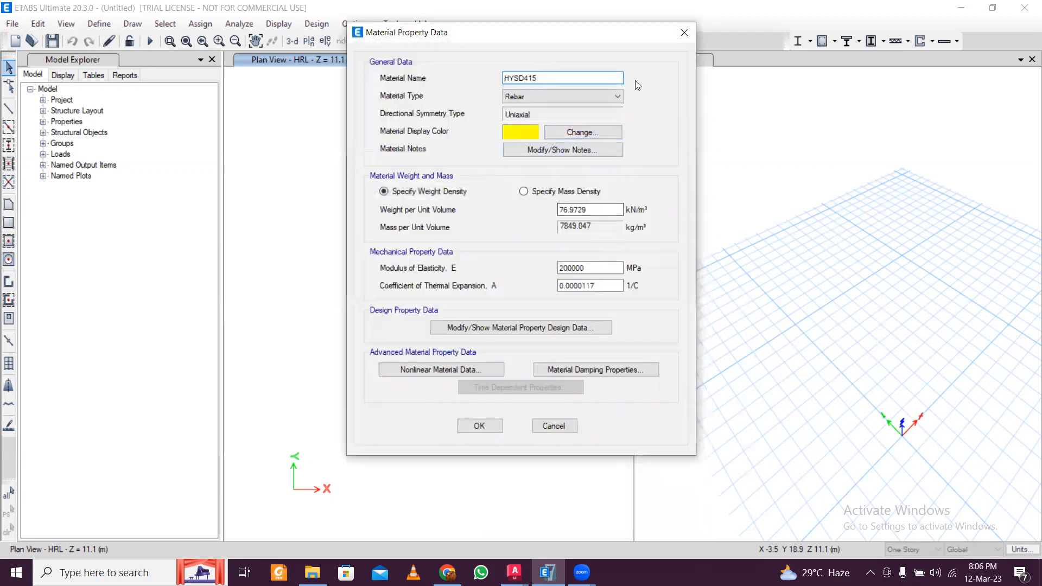
{"action": "left_click_drag", "start_coordinate": [578, 73], "coordinate": [336, 45]}
{"action": "type", "text": "Fe550"}
Set Fe550's grade to HYSD Grade 550 and its minimum yield and tensile strengths to 550 MPa, and close the material definitions
{"action": "left_click", "coordinate": [555, 325]}
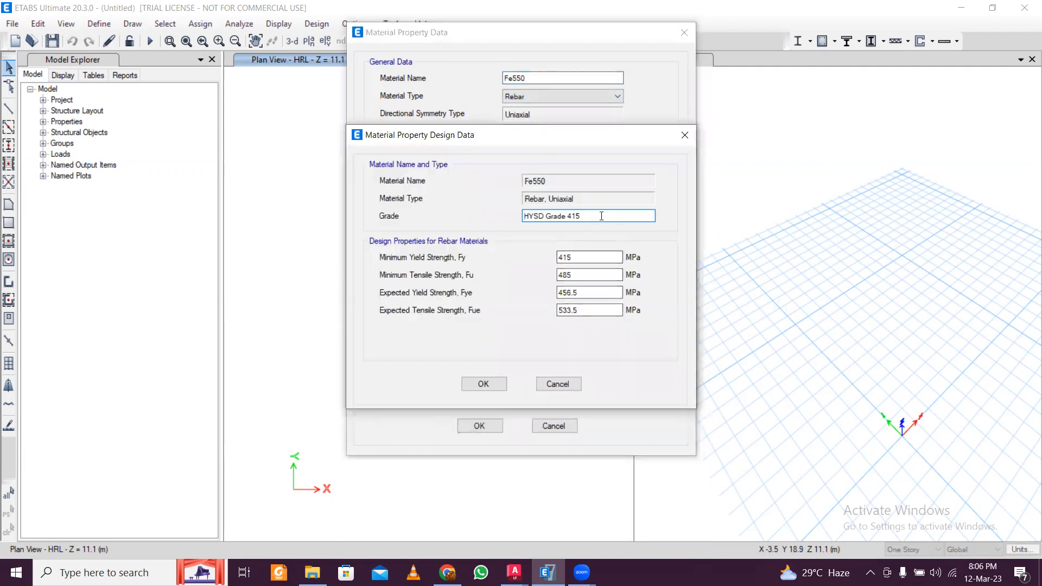
{"action": "left_click_drag", "start_coordinate": [602, 215], "coordinate": [568, 215]}
{"action": "type", "text": "415"}
{"action": "left_click", "coordinate": [587, 256]}
{"action": "double_click", "coordinate": [569, 216]}
{"action": "type", "text": "550"}
{"action": "key", "text": "Tab"}
{"action": "type", "text": "550"}
{"action": "key", "text": "Tab"}
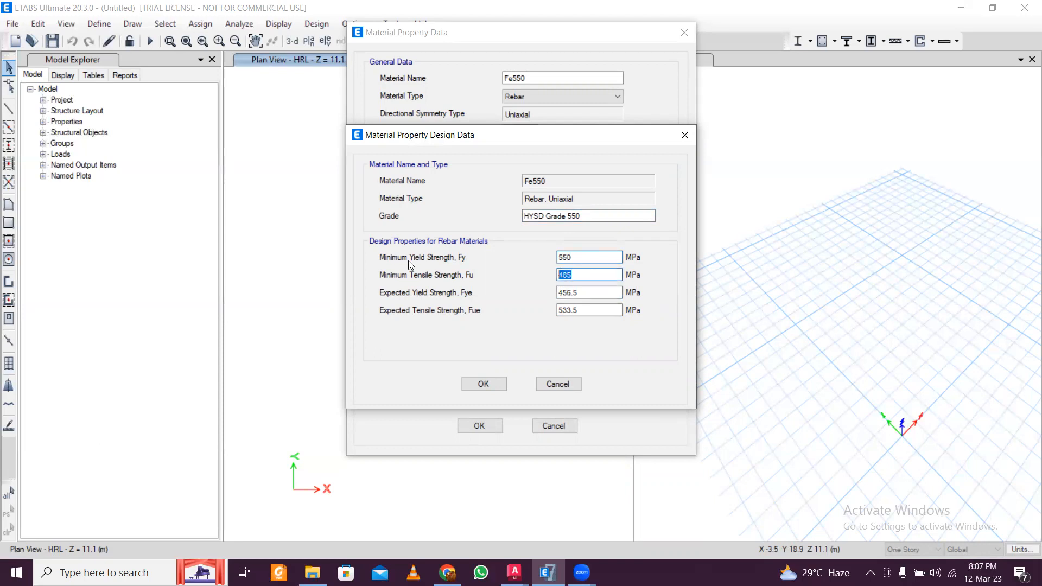
{"action": "type", "text": "550"}
{"action": "left_click", "coordinate": [473, 385]}
{"action": "left_click", "coordinate": [482, 425]}
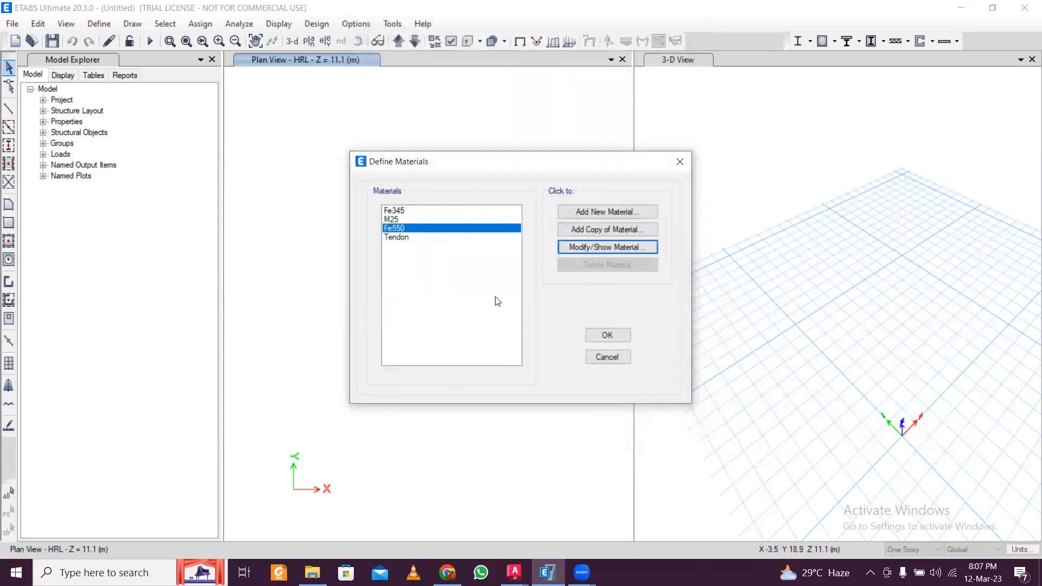
{"action": "left_click", "coordinate": [685, 171]}
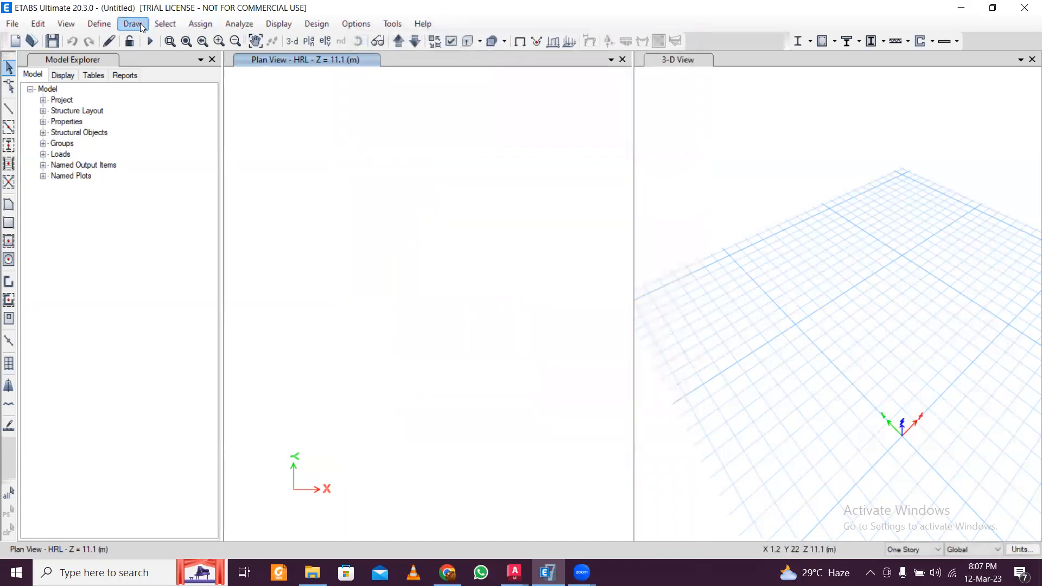
Open the Slab1 section for editing and check which materials are available for it
{"action": "left_click", "coordinate": [99, 24]}
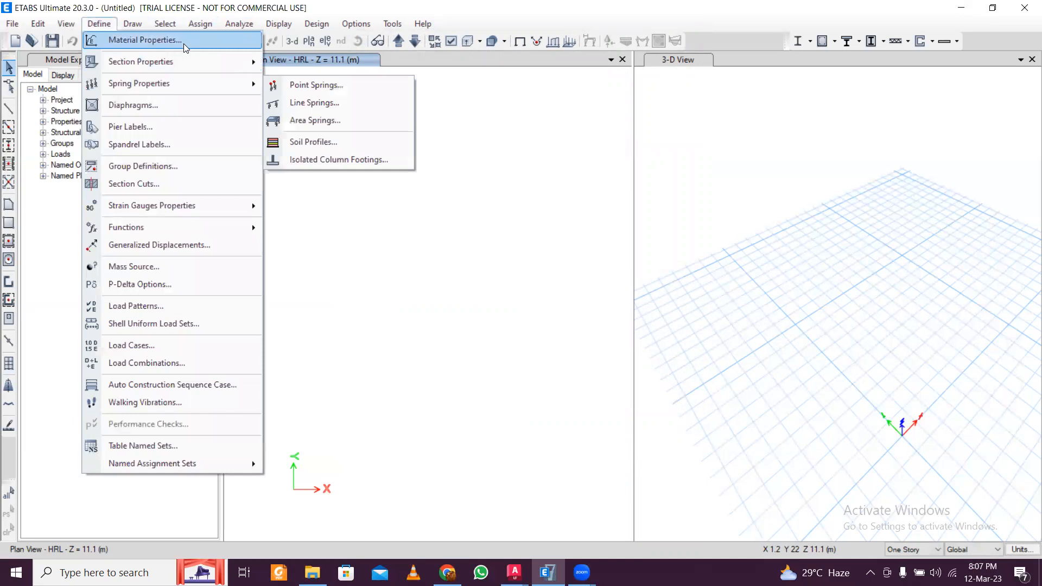
{"action": "mouse_move", "coordinate": [185, 62]}
{"action": "left_click", "coordinate": [314, 100]}
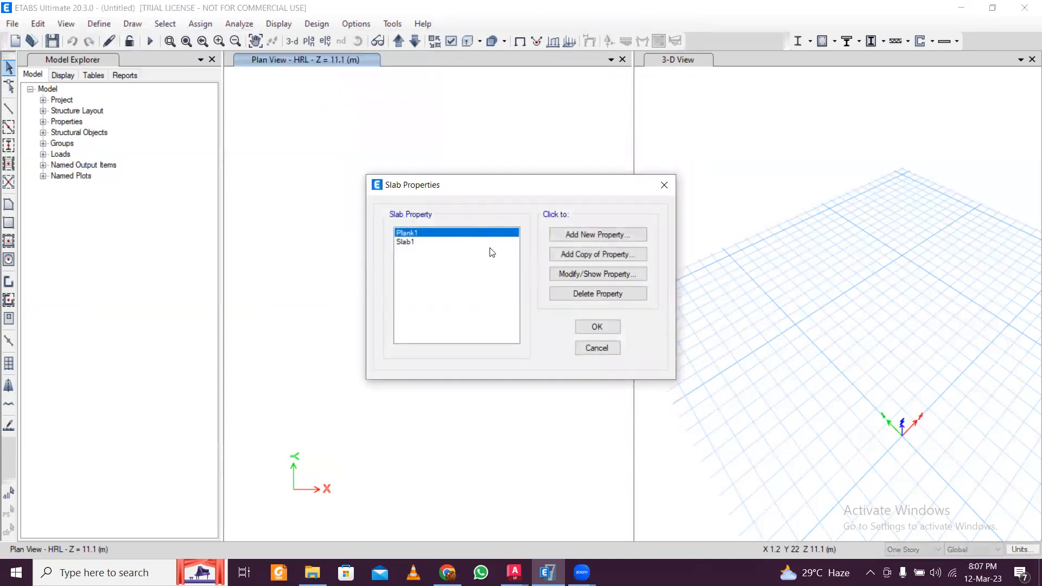
{"action": "left_click", "coordinate": [470, 242]}
{"action": "left_click", "coordinate": [587, 272]}
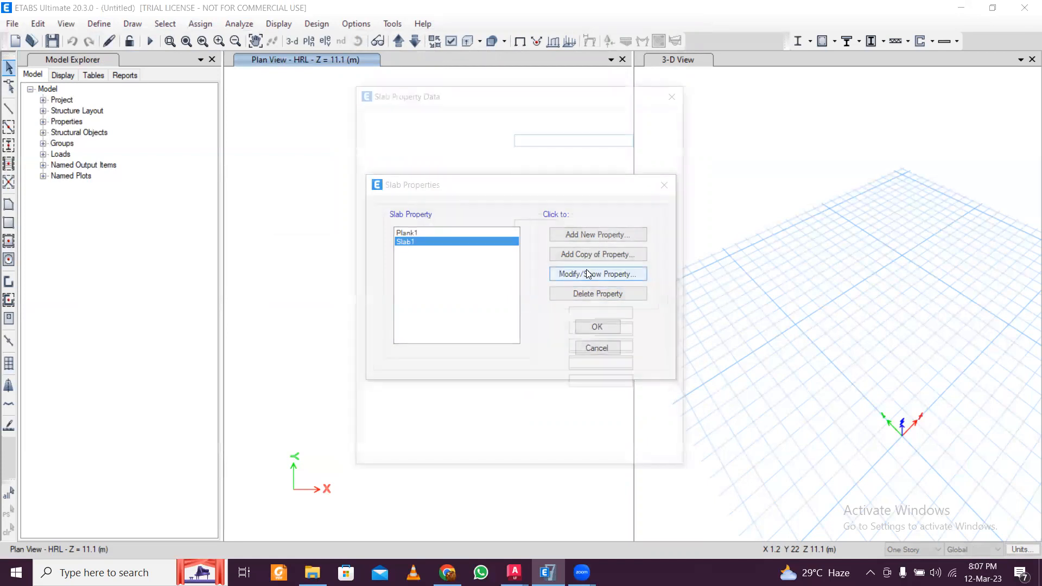
{"action": "left_click", "coordinate": [559, 156]}
{"action": "left_click", "coordinate": [561, 156]}
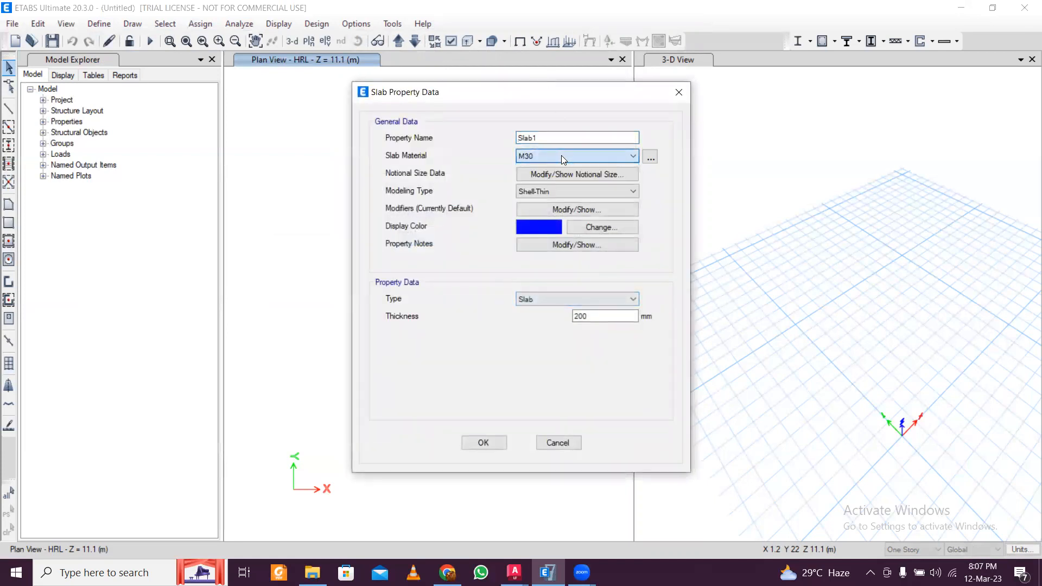
{"action": "left_click", "coordinate": [649, 158]}
{"action": "left_click", "coordinate": [671, 162]}
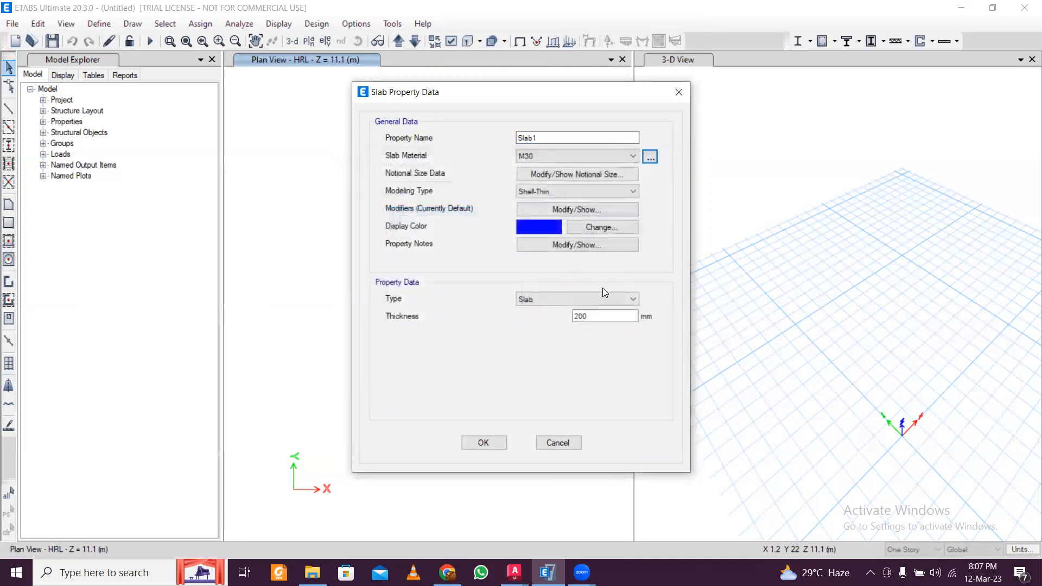
Set Slab1's thickness to 150 mm and accept the slab properties
{"action": "left_click_drag", "start_coordinate": [611, 315], "coordinate": [526, 310]}
{"action": "type", "text": "150"}
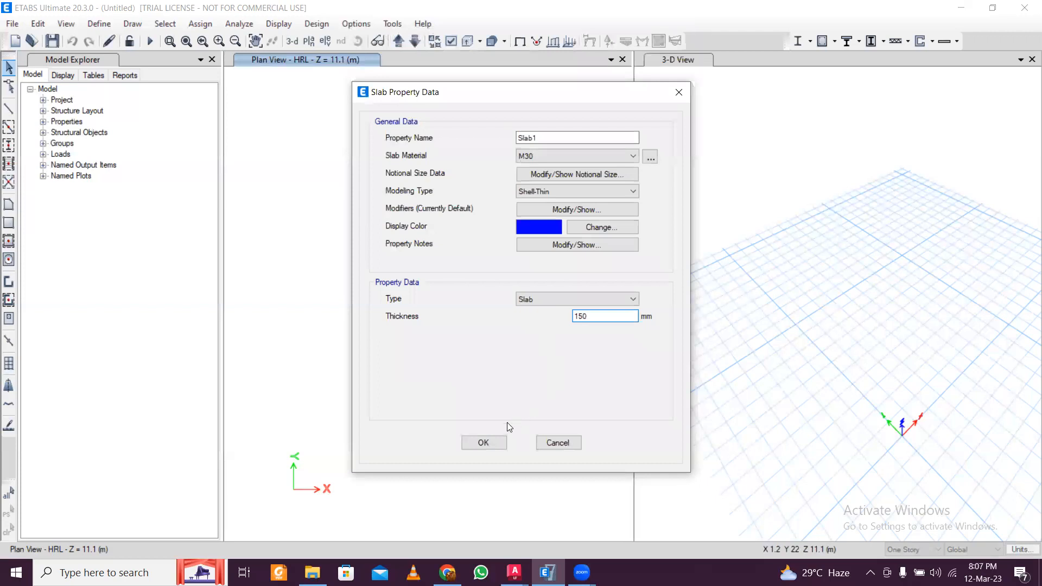
{"action": "left_click", "coordinate": [501, 444]}
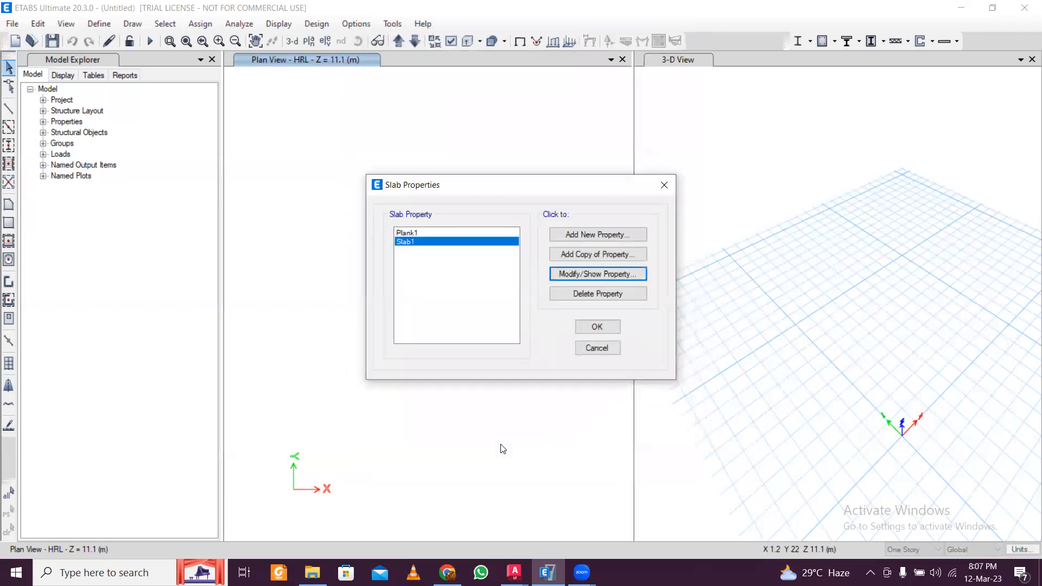
{"action": "left_click", "coordinate": [590, 329]}
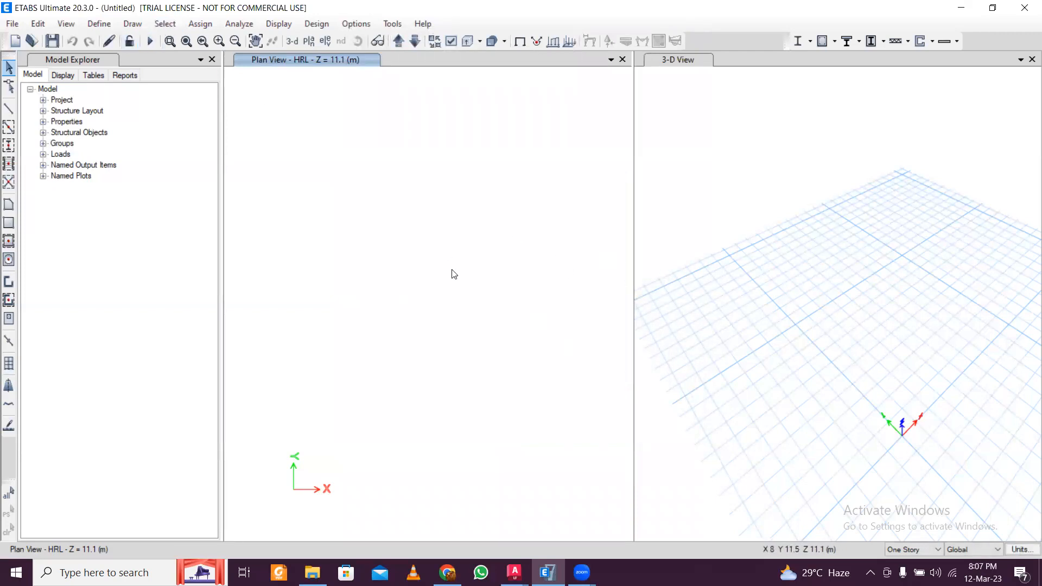
Open the ConcBm frame section for editing and check which concrete materials are available for it
{"action": "left_click", "coordinate": [107, 25]}
{"action": "mouse_move", "coordinate": [129, 61]}
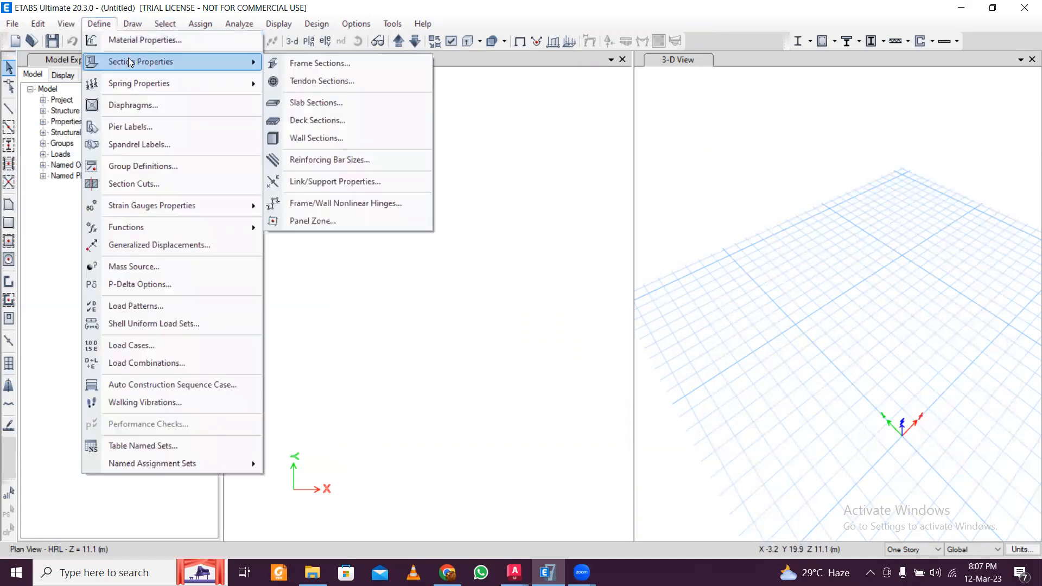
{"action": "left_click", "coordinate": [319, 65]}
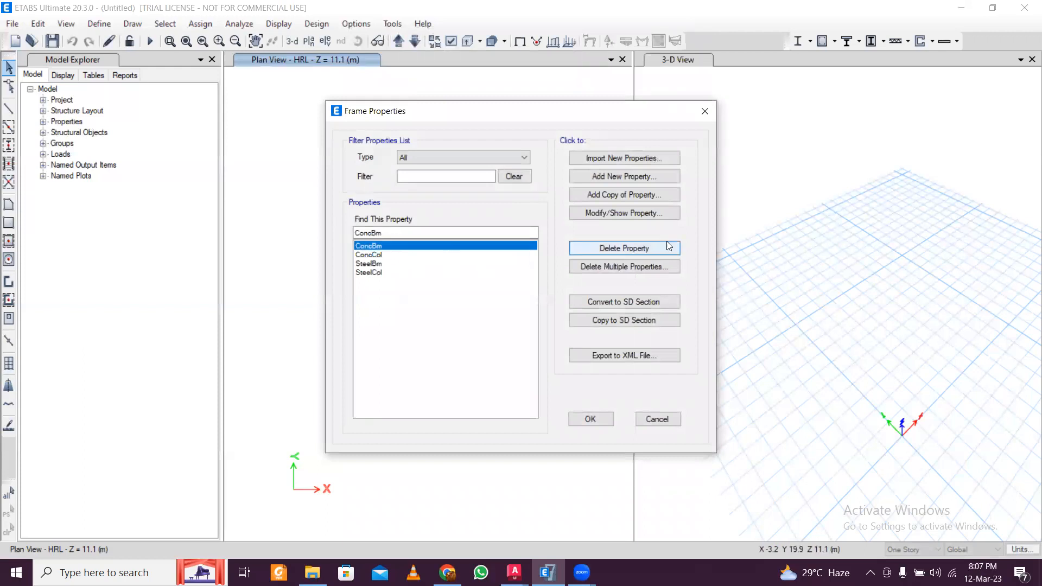
{"action": "left_click", "coordinate": [570, 214]}
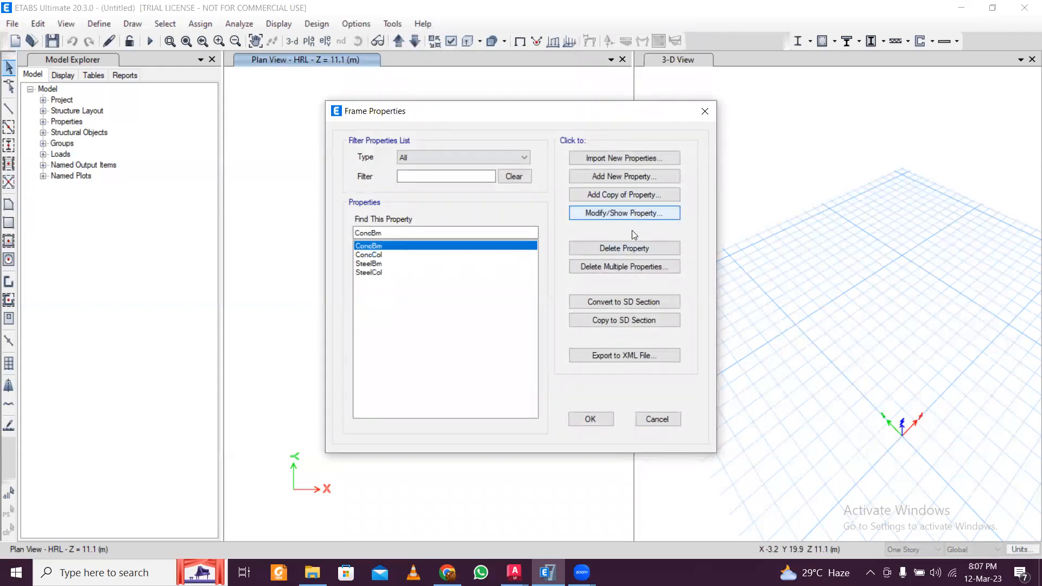
{"action": "left_click", "coordinate": [491, 127]}
{"action": "left_click", "coordinate": [506, 139]}
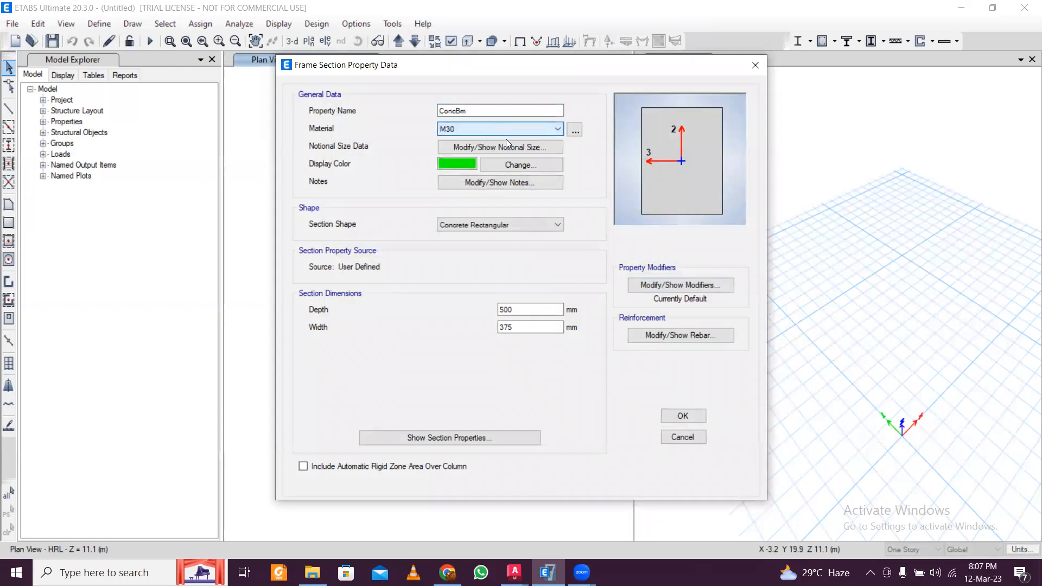
Check ConcBm's reinforcement data and the rebar materials available for its longitudinal bars
{"action": "left_click", "coordinate": [699, 335]}
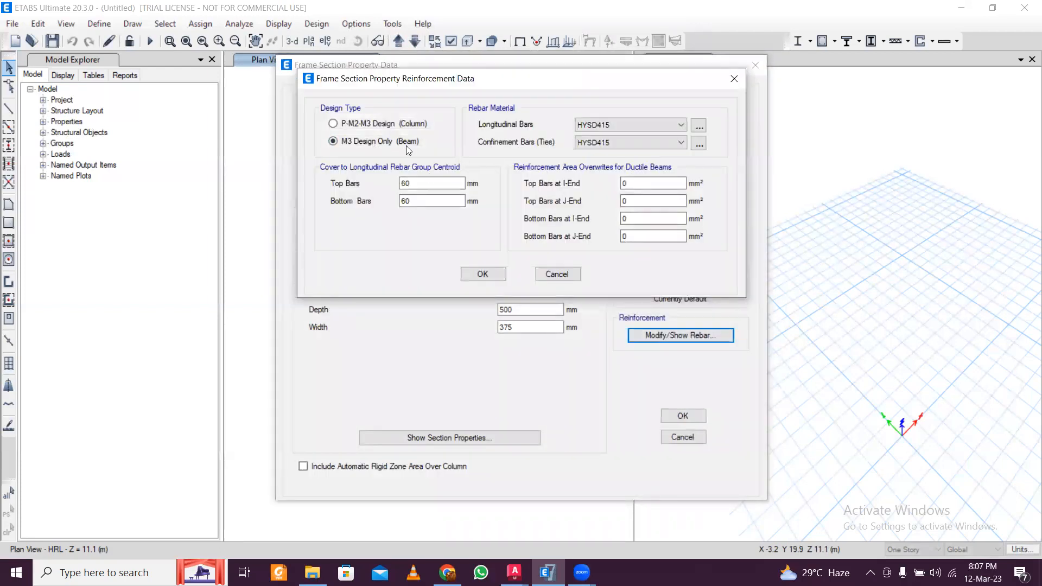
{"action": "left_click", "coordinate": [648, 128]}
{"action": "left_click", "coordinate": [649, 128]}
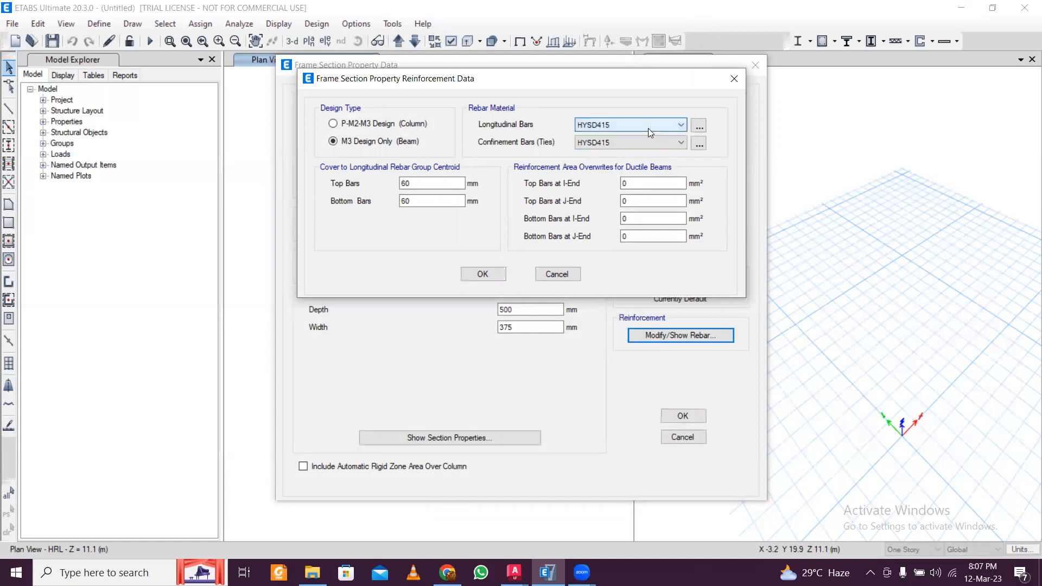
{"action": "left_click", "coordinate": [648, 128]}
{"action": "left_click", "coordinate": [648, 128]}
{"action": "left_click", "coordinate": [648, 128]}
{"action": "left_click", "coordinate": [648, 128]}
{"action": "left_click", "coordinate": [483, 273]}
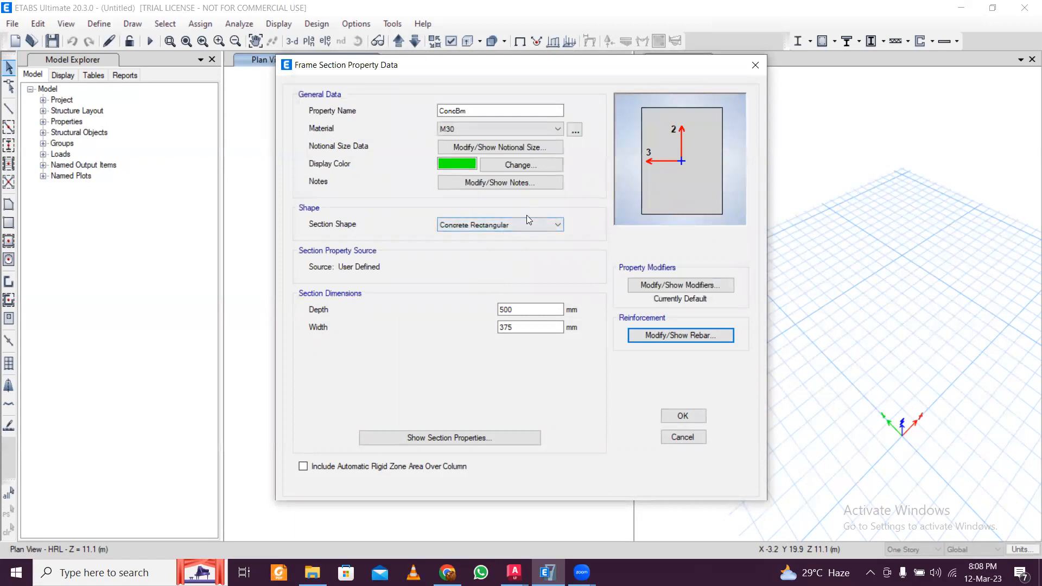
Set ConcBm's depth to 300 mm and width to 400 mm, and close the frame properties
{"action": "double_click", "coordinate": [537, 309]}
{"action": "type", "text": "3"}
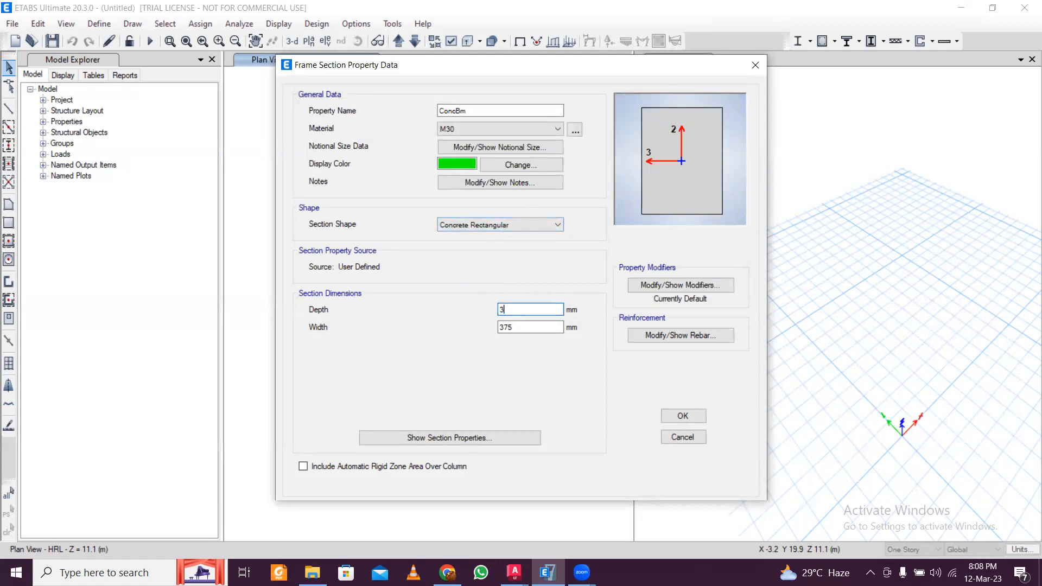
{"action": "key", "text": "Tab"}
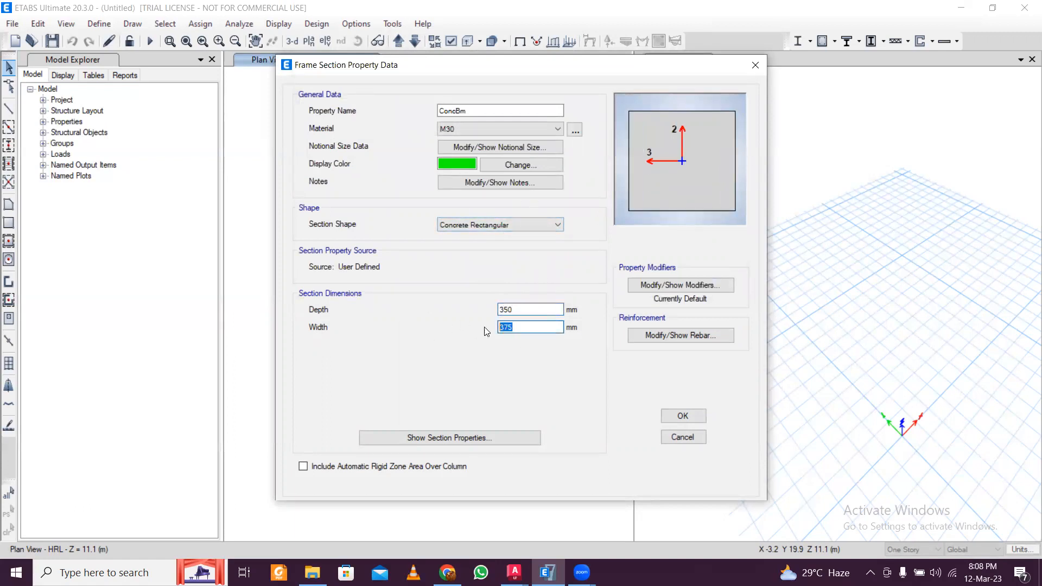
{"action": "type", "text": "400"}
{"action": "double_click", "coordinate": [522, 309]}
{"action": "type", "text": "30"}
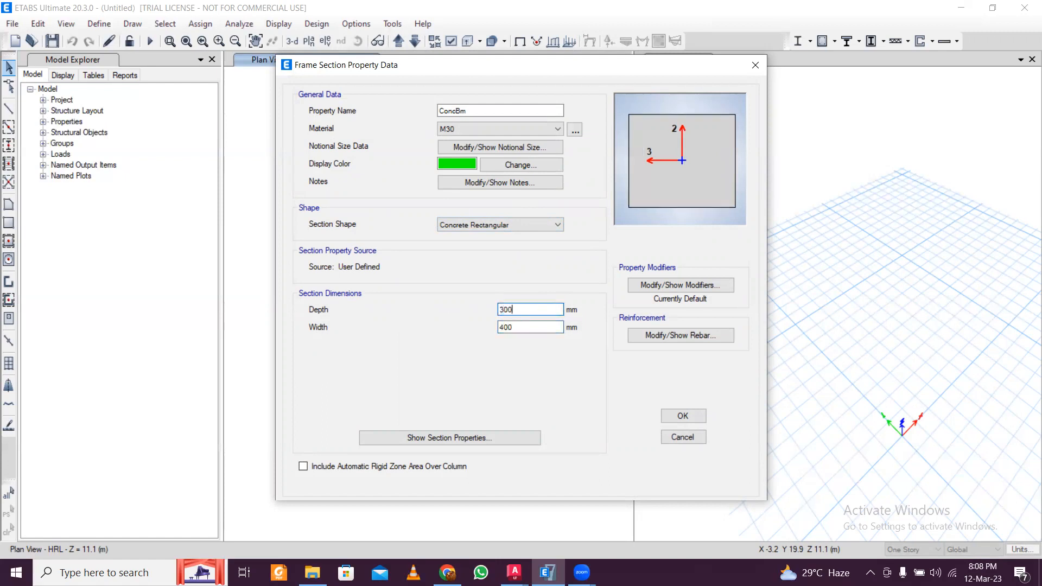
{"action": "left_click", "coordinate": [683, 416]}
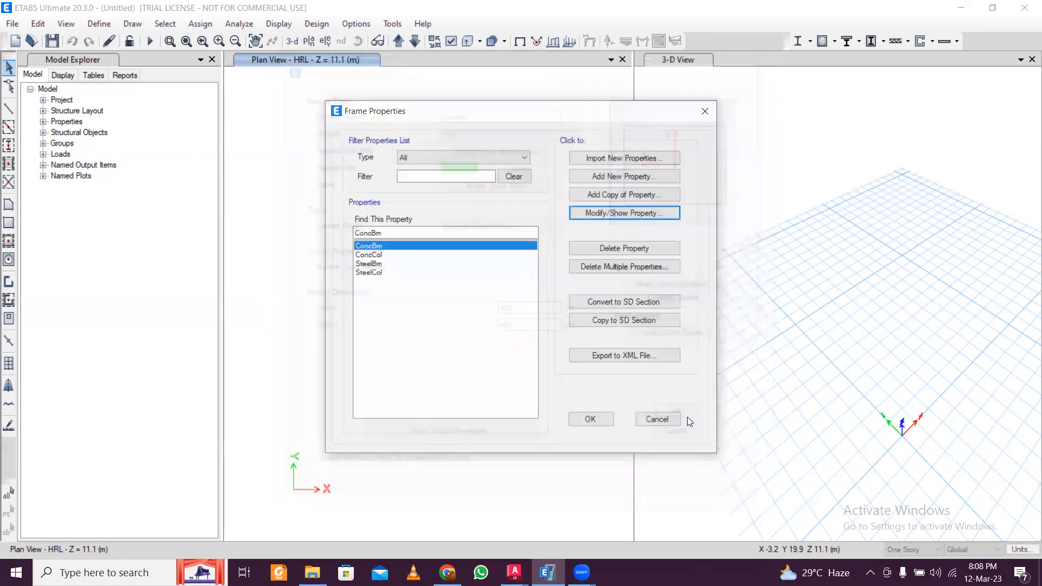
{"action": "left_click", "coordinate": [589, 418]}
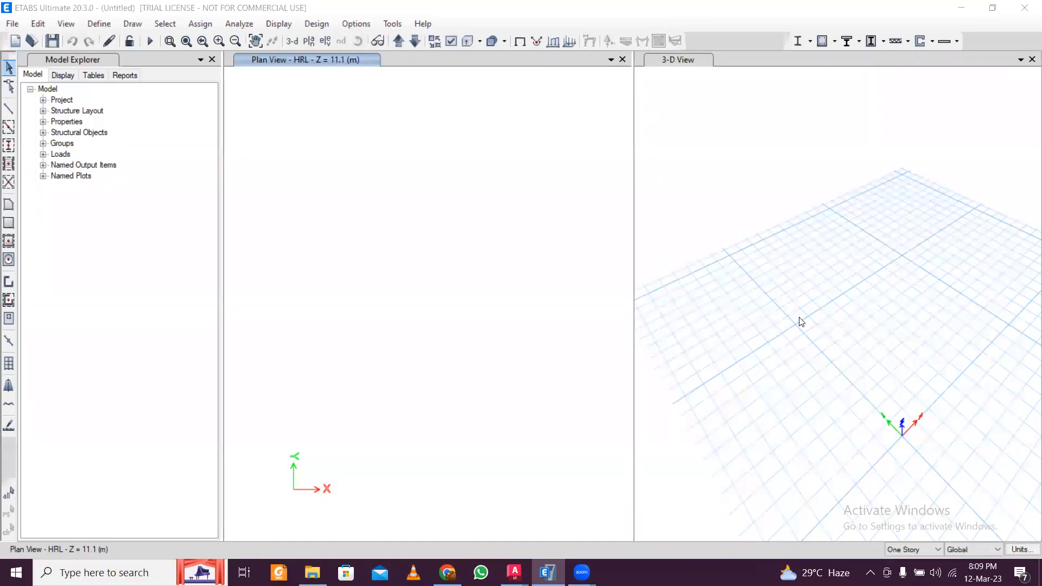
Review the design data of the Fe 550 rebar material and close the material definitions
{"action": "left_click", "coordinate": [101, 23]}
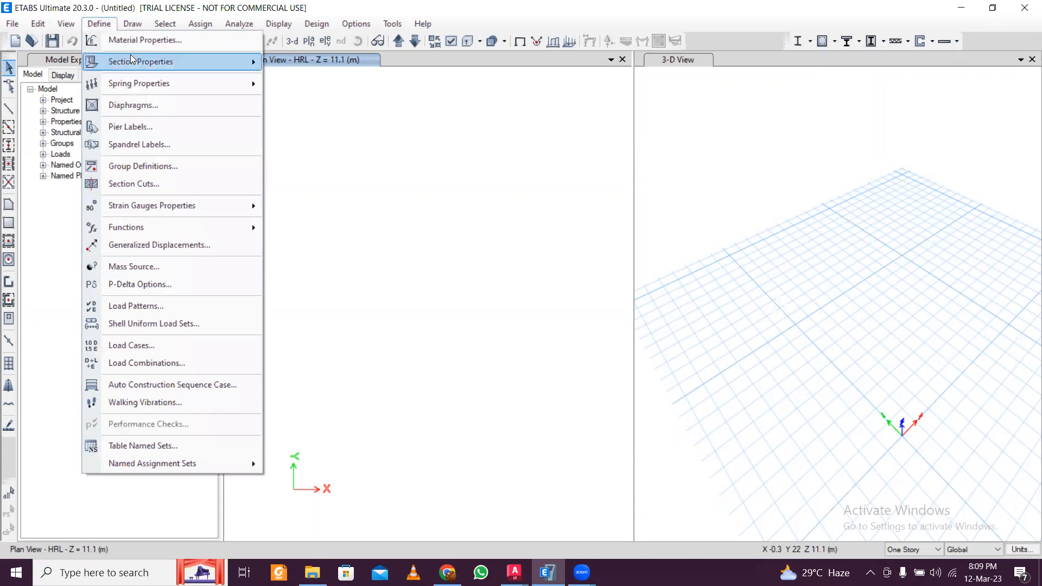
{"action": "left_click", "coordinate": [144, 41]}
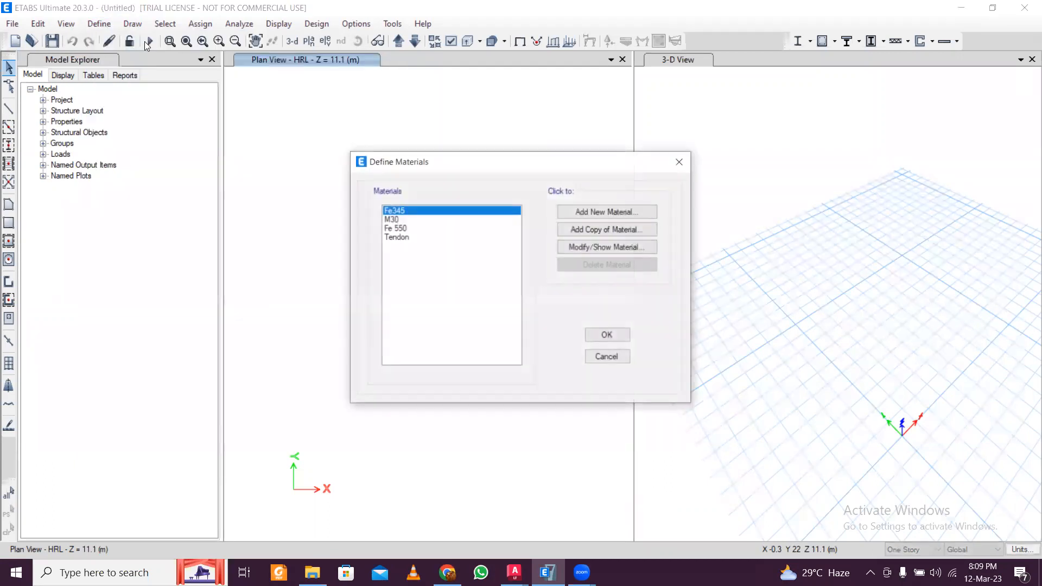
{"action": "left_click", "coordinate": [402, 228]}
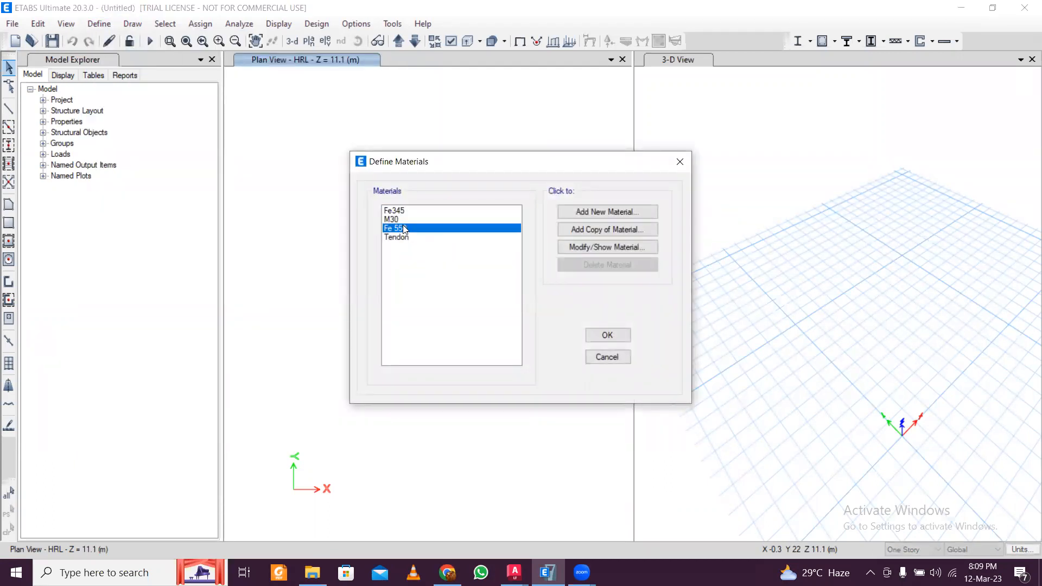
{"action": "left_click", "coordinate": [578, 247]}
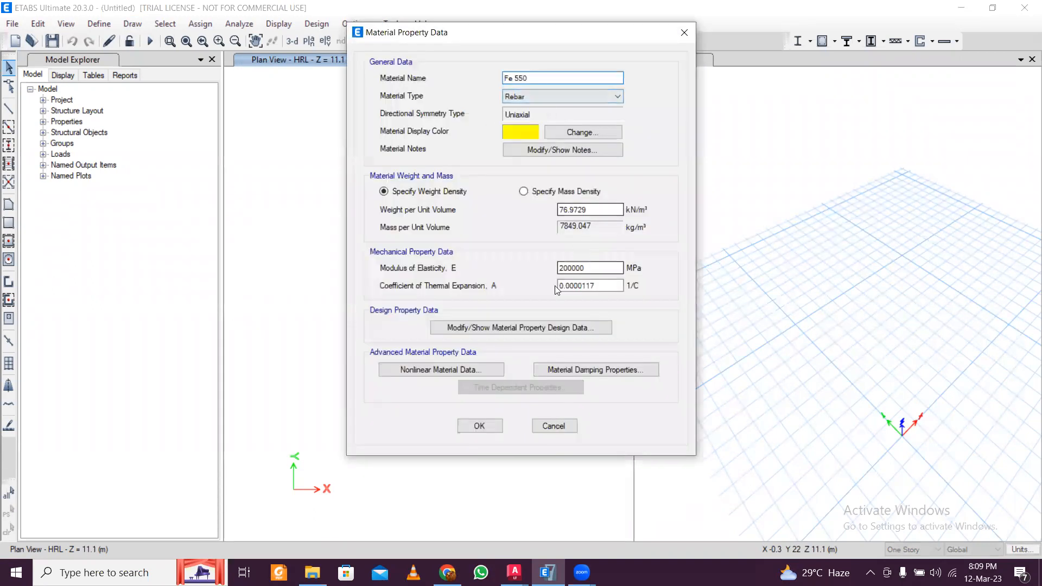
{"action": "left_click", "coordinate": [570, 327]}
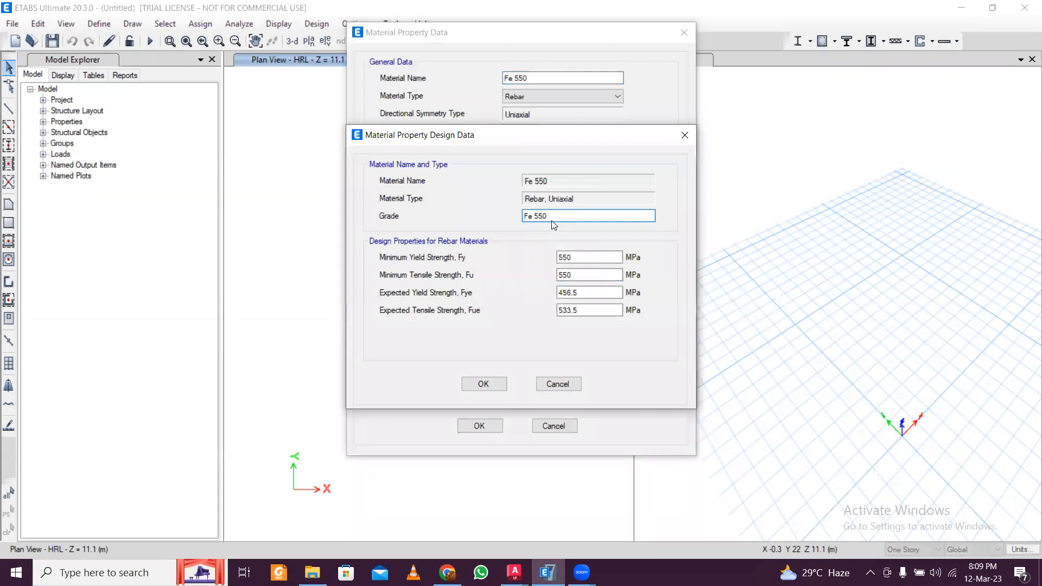
{"action": "left_click", "coordinate": [483, 385]}
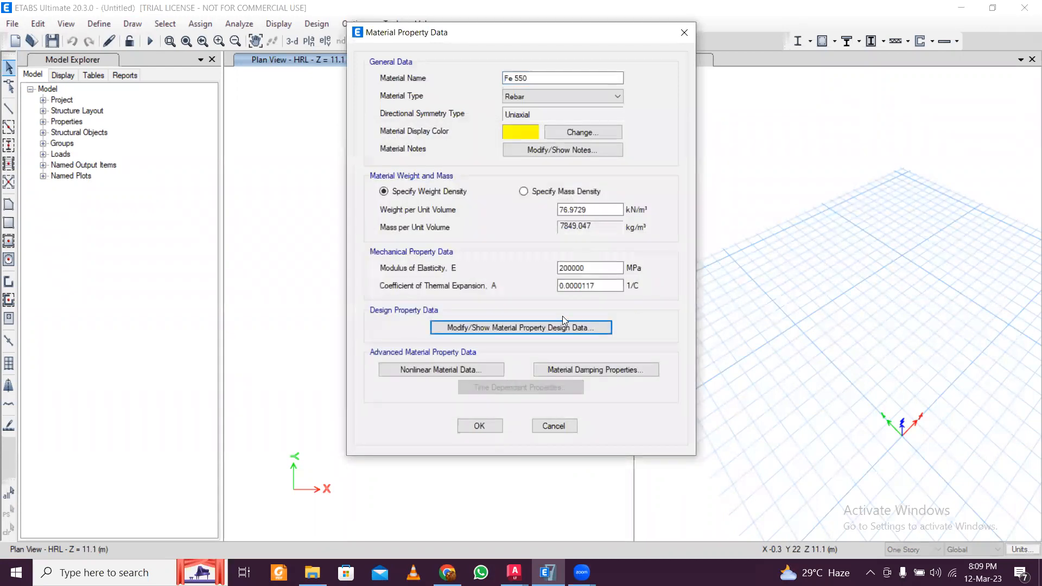
{"action": "left_click", "coordinate": [482, 426]}
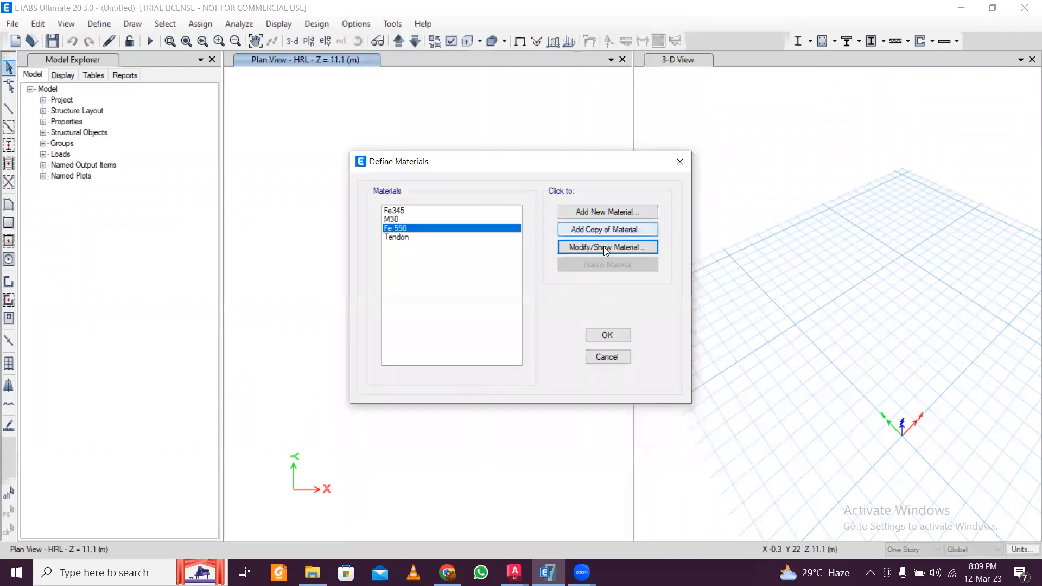
{"action": "left_click", "coordinate": [608, 335]}
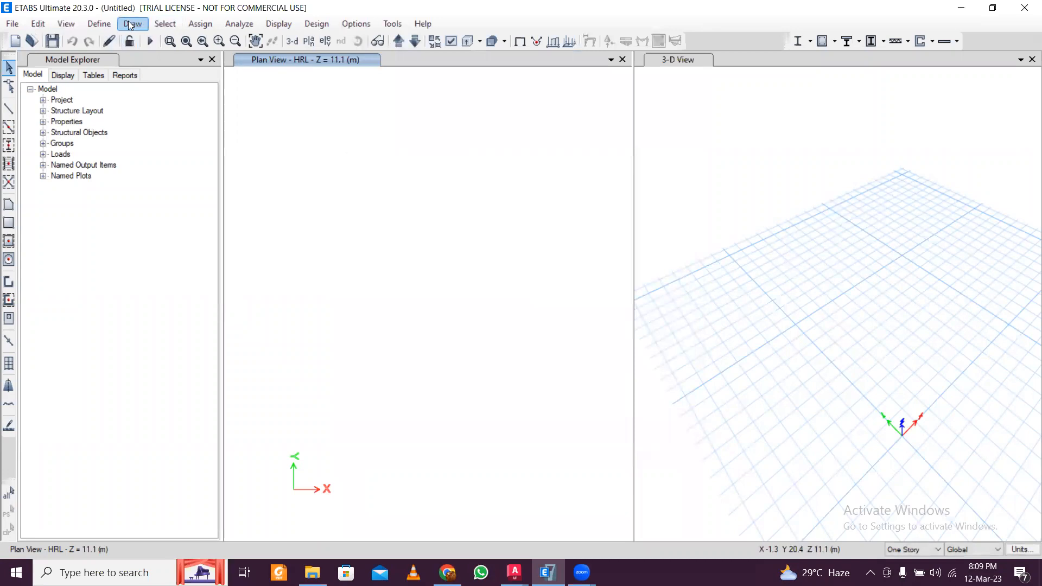
Reopen the ConcBm frame section to check its longitudinal and confinement bar materials, and close the frame properties
{"action": "left_click", "coordinate": [99, 24]}
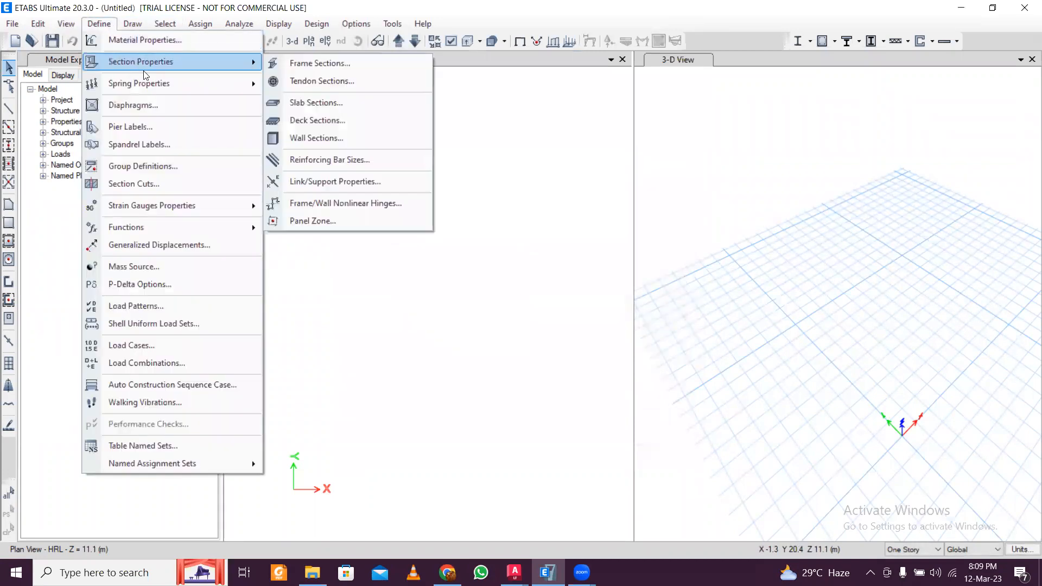
{"action": "mouse_move", "coordinate": [168, 64]}
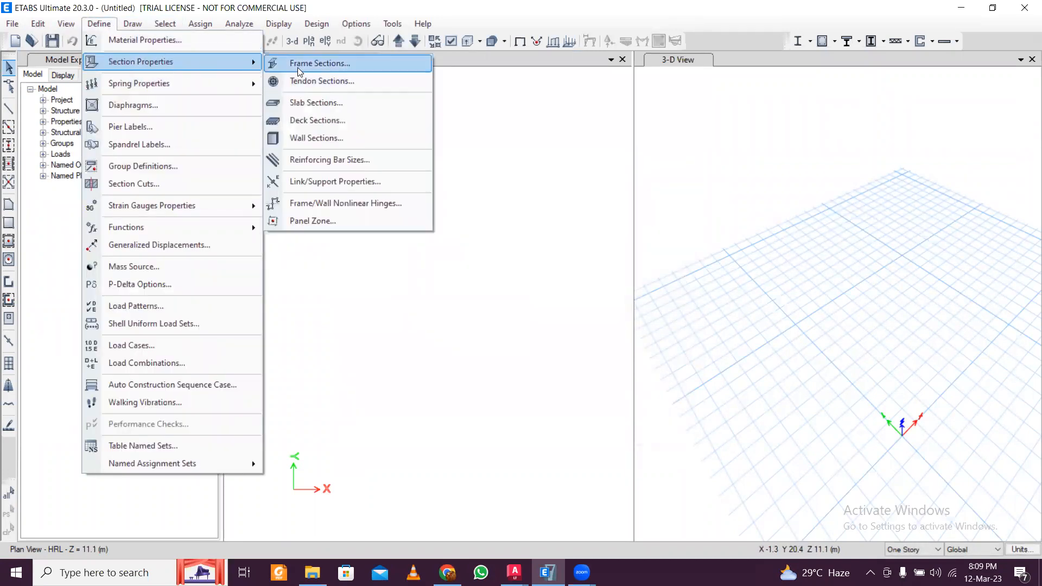
{"action": "left_click", "coordinate": [304, 64]}
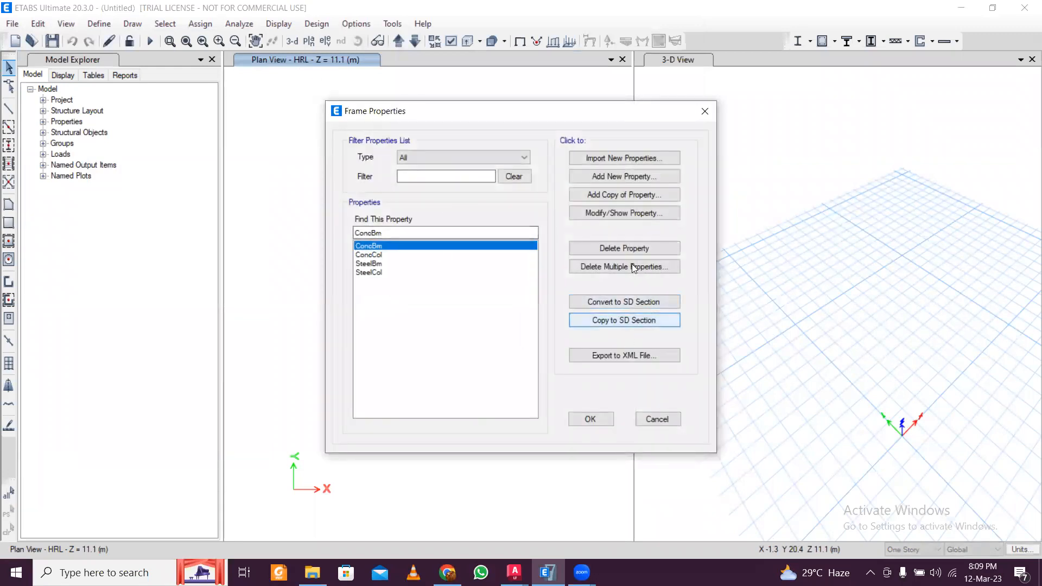
{"action": "left_click", "coordinate": [634, 220]}
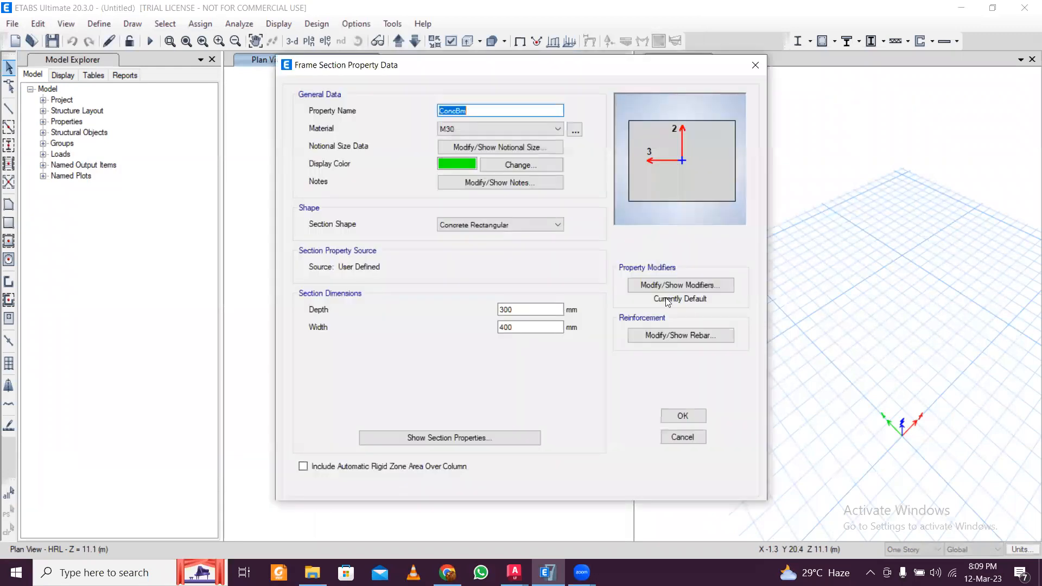
{"action": "left_click", "coordinate": [664, 336]}
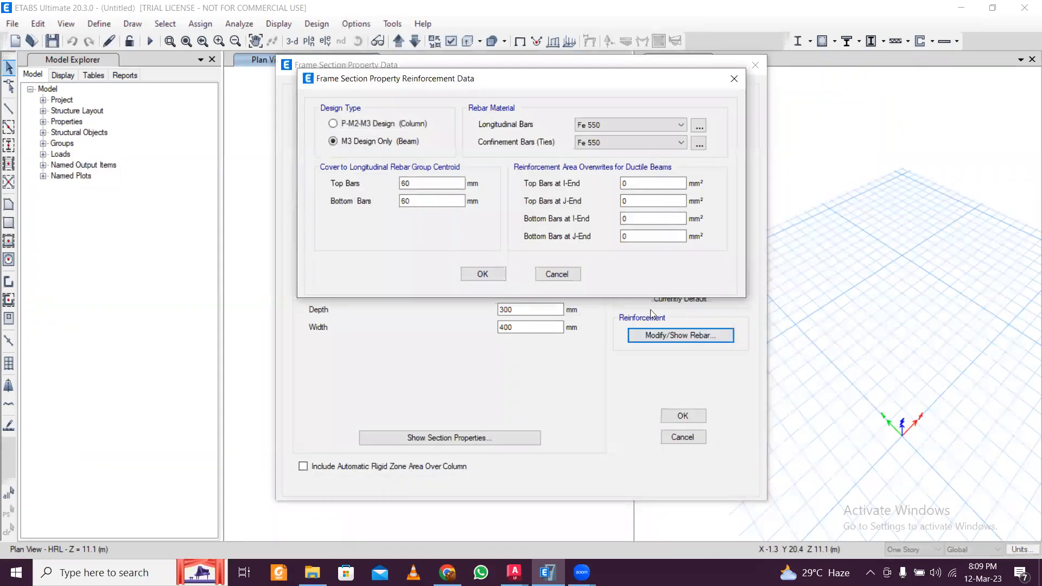
{"action": "left_click", "coordinate": [665, 126]}
{"action": "left_click", "coordinate": [665, 126]}
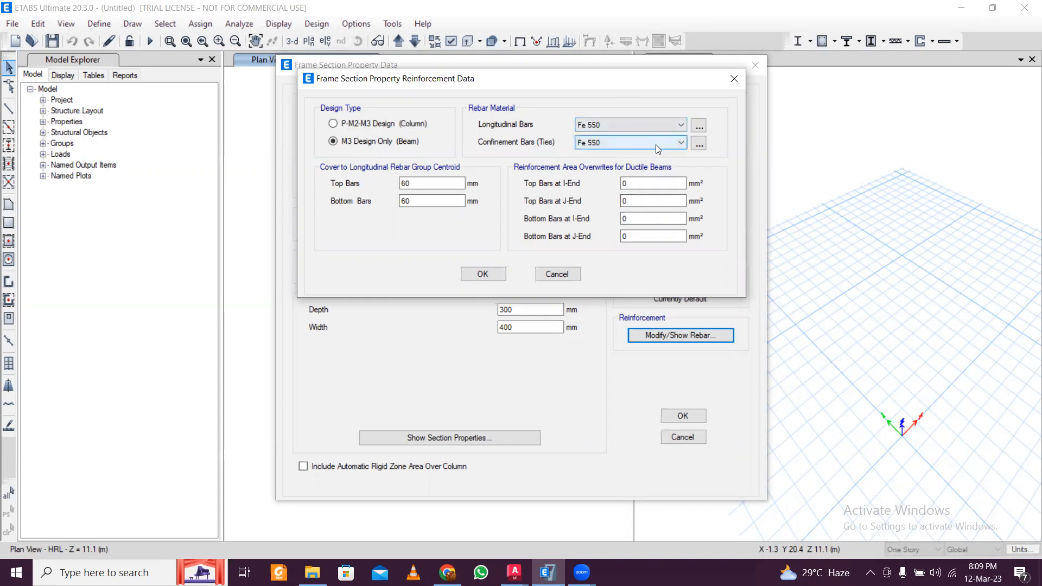
{"action": "left_click", "coordinate": [483, 274]}
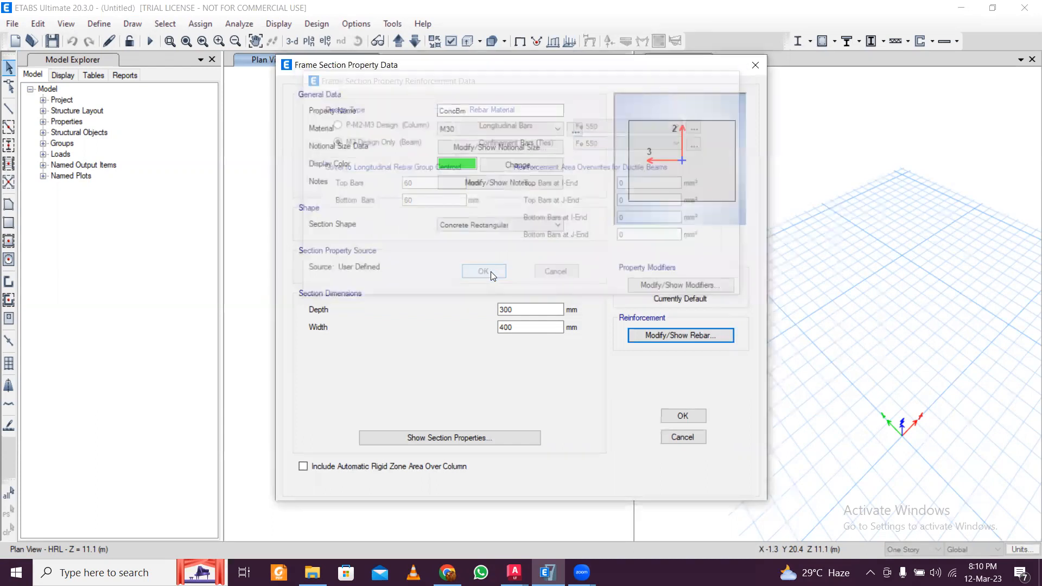
{"action": "left_click", "coordinate": [755, 65]}
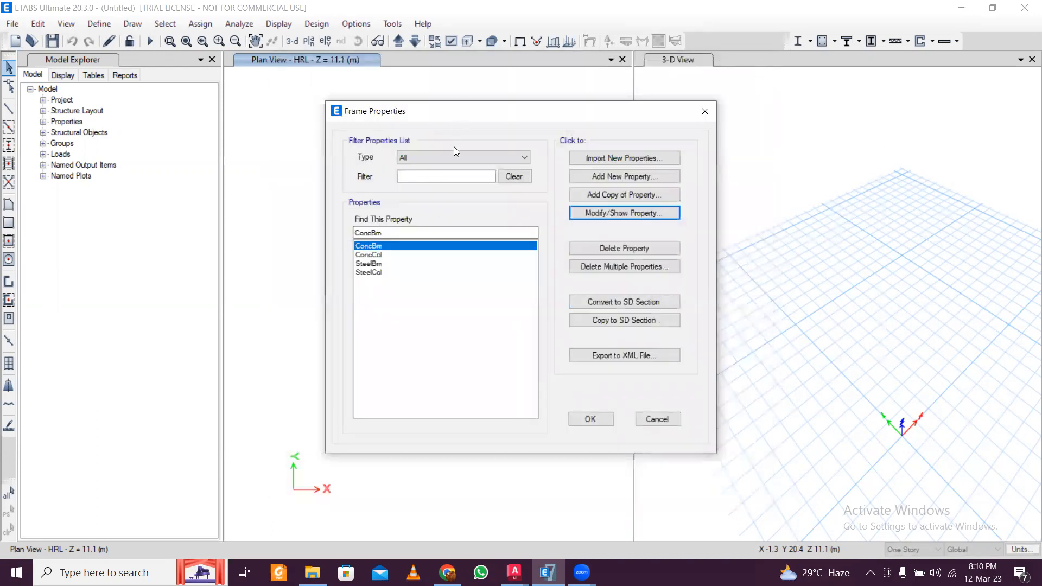
{"action": "left_click", "coordinate": [602, 422]}
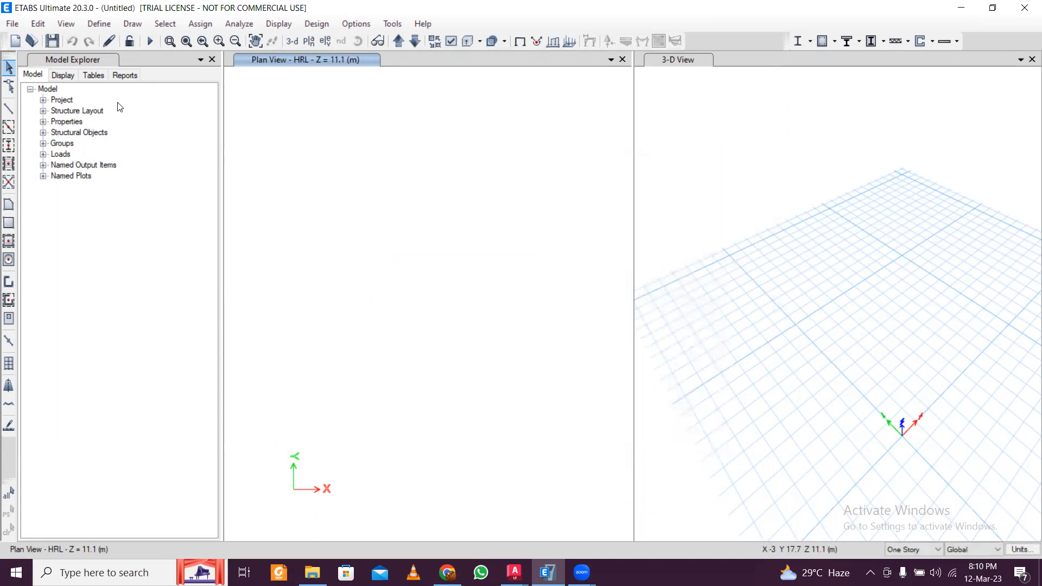
{"action": "left_click", "coordinate": [679, 61]}
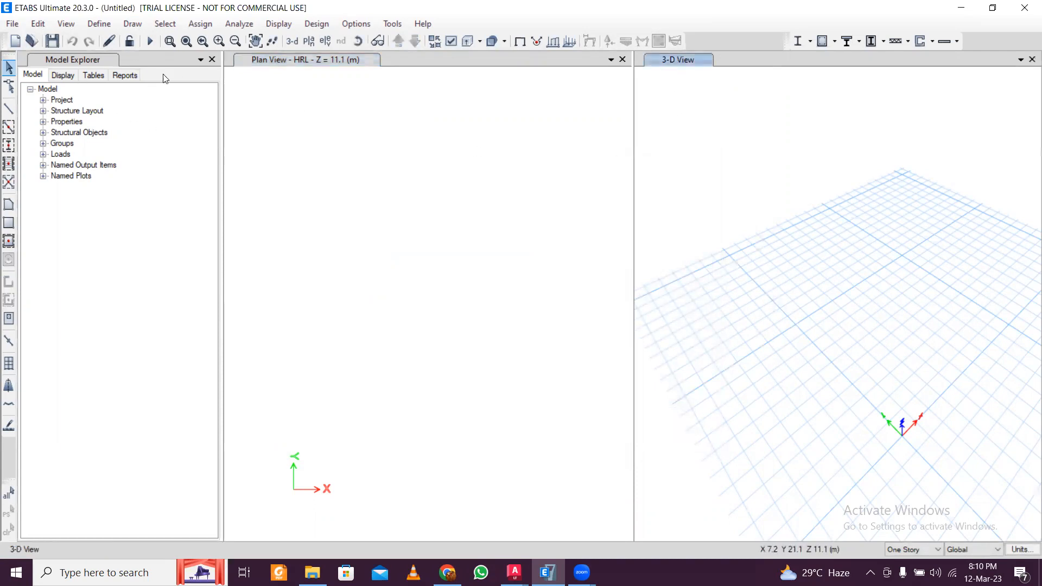
{"action": "left_click", "coordinate": [12, 23]}
{"action": "left_click", "coordinate": [329, 91]}
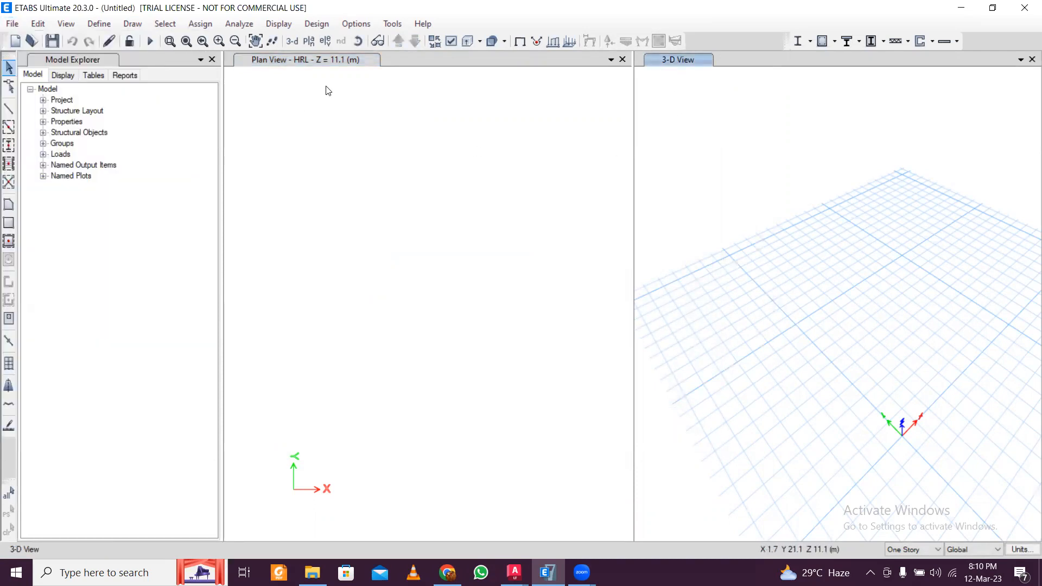
Switch the plan view to the PL story at Z = 1.9 m
{"action": "left_click", "coordinate": [317, 59]}
{"action": "left_click", "coordinate": [405, 43]}
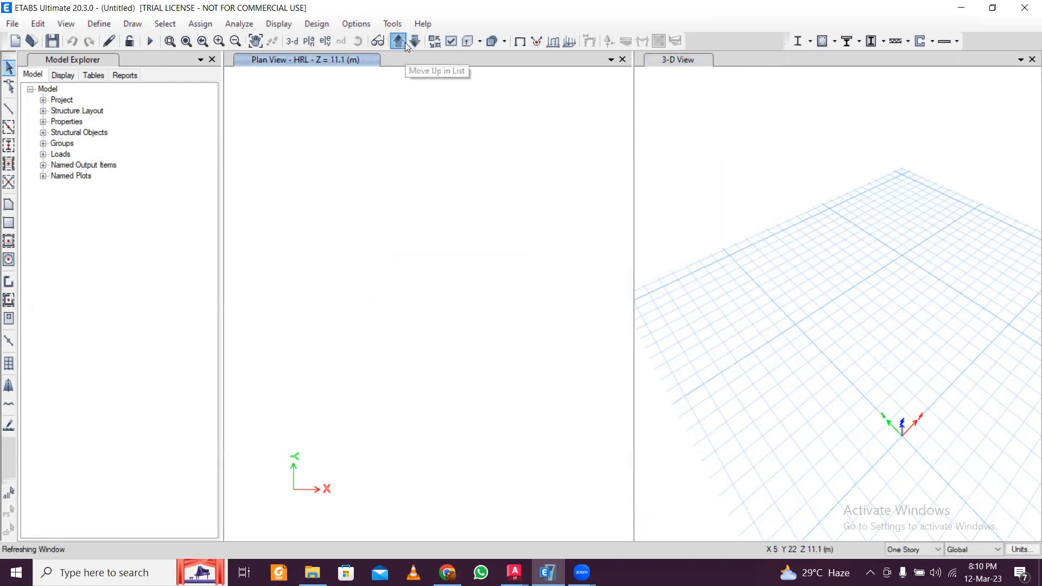
{"action": "left_click", "coordinate": [405, 43]}
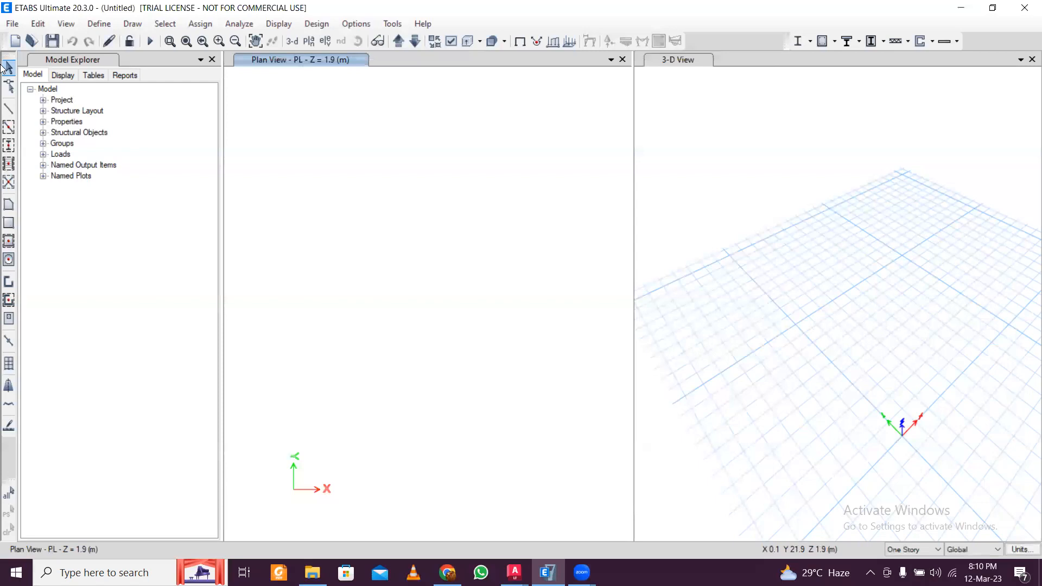
List the model windows in the explorer's display tree and expand the entries of the 3-D View
{"action": "left_click", "coordinate": [62, 75]}
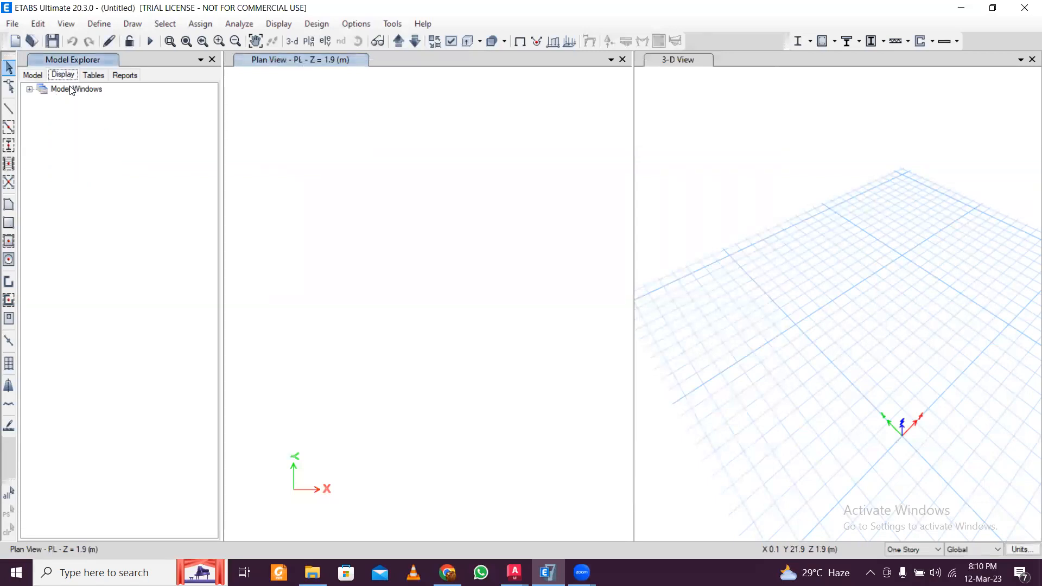
{"action": "left_click", "coordinate": [29, 90]}
{"action": "left_click", "coordinate": [43, 111]}
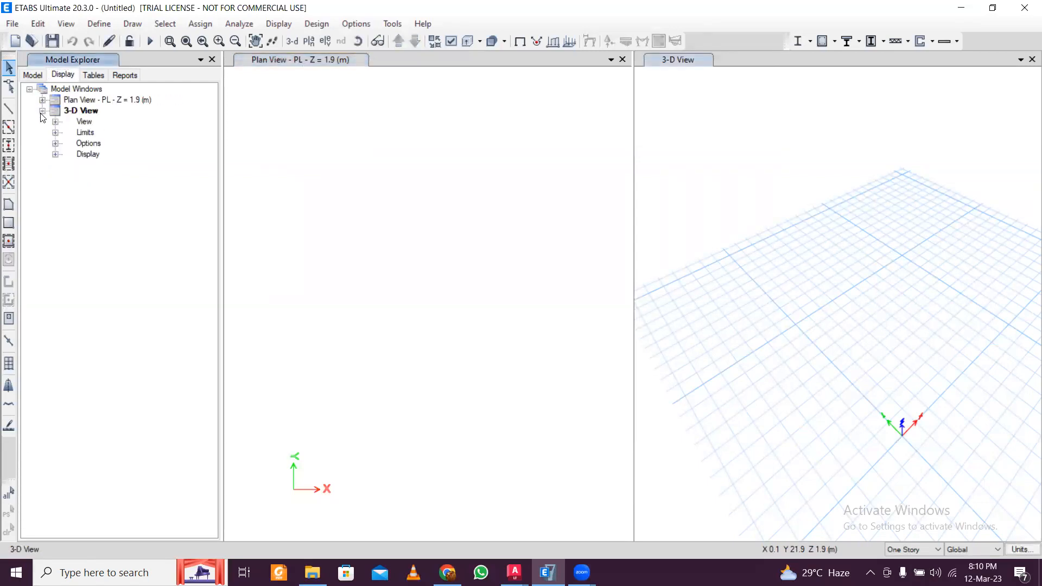
Expand the 3-D View's display entry and load the ETABS centerline DXF file as an architectural plan import for the plan view
{"action": "left_click", "coordinate": [55, 154]}
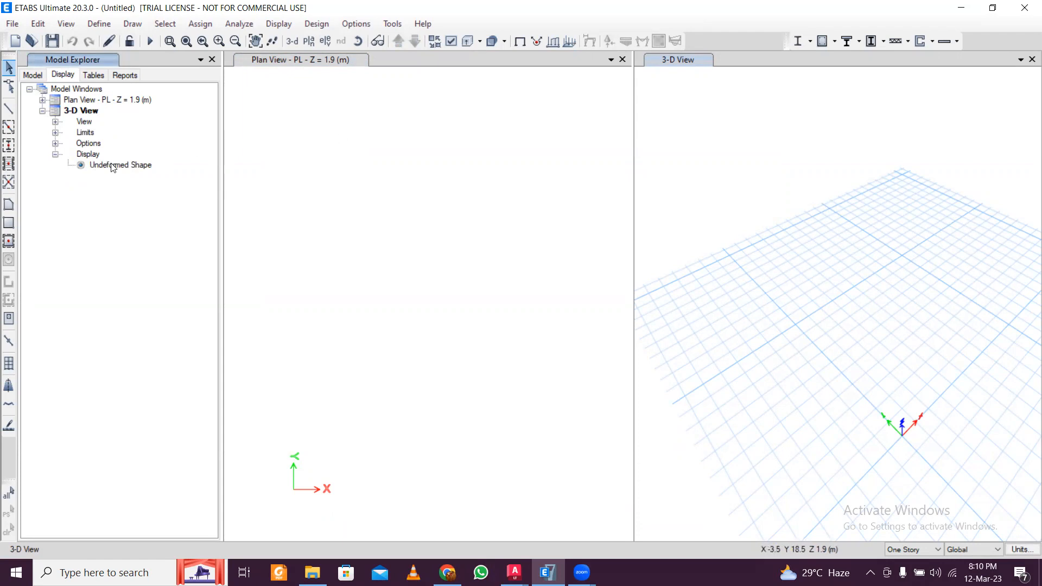
{"action": "left_click", "coordinate": [297, 60]}
{"action": "left_click", "coordinate": [16, 24]}
{"action": "left_click", "coordinate": [18, 26]}
{"action": "left_click", "coordinate": [19, 27]}
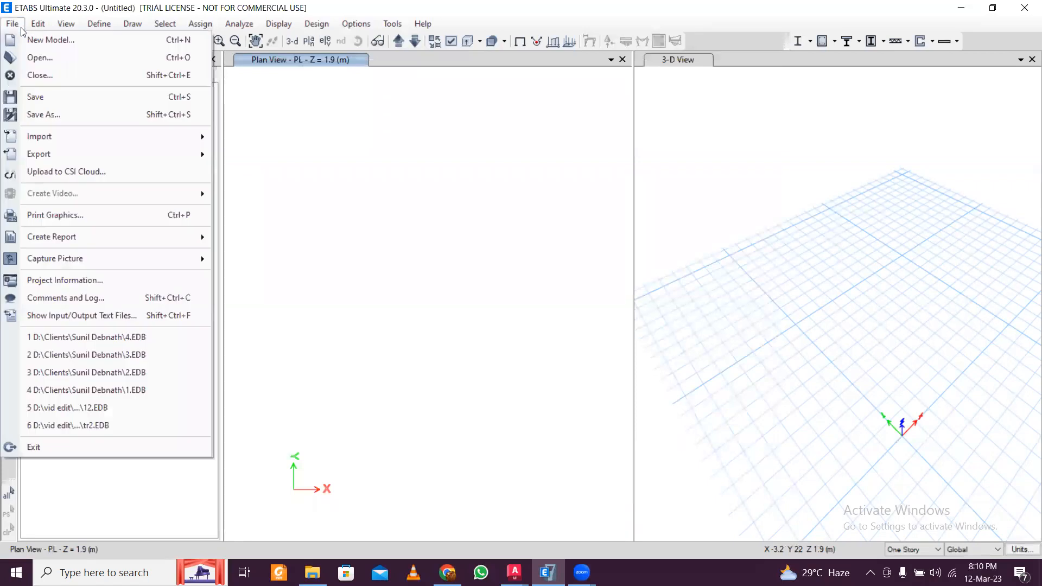
{"action": "mouse_move", "coordinate": [88, 138]}
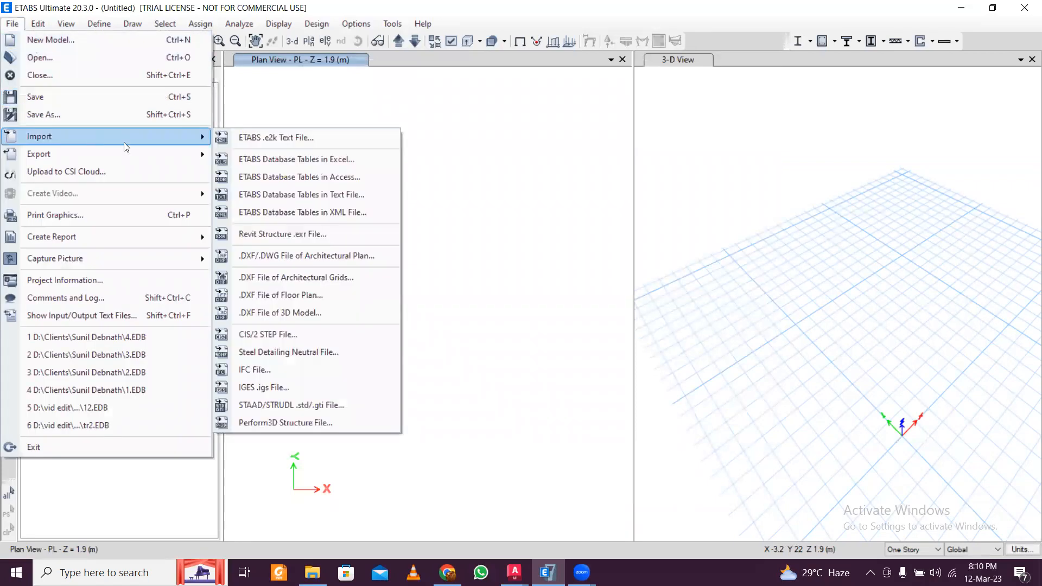
{"action": "left_click", "coordinate": [350, 257]}
{"action": "left_click", "coordinate": [276, 185]}
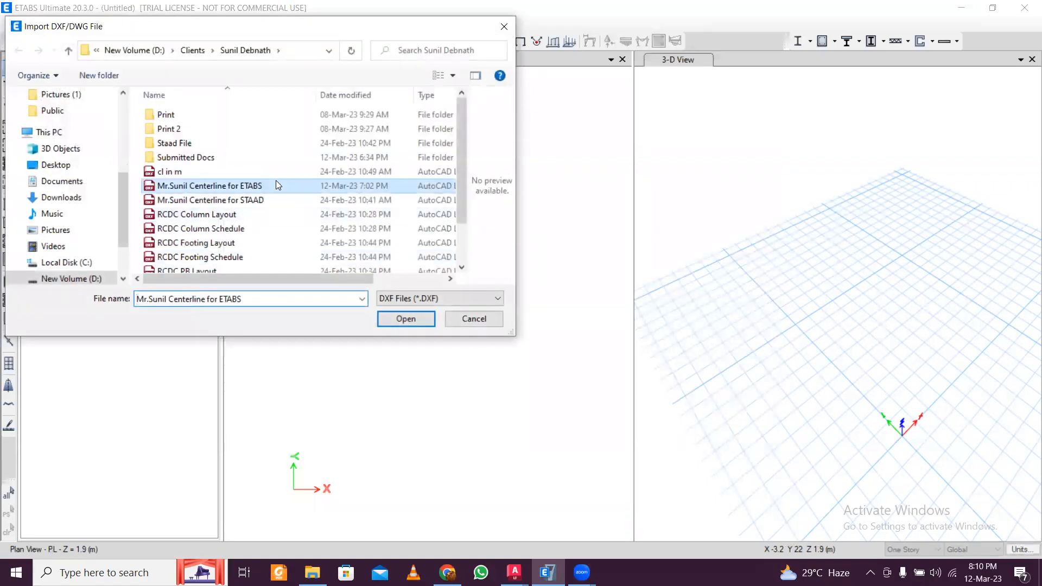
{"action": "left_click", "coordinate": [411, 319]}
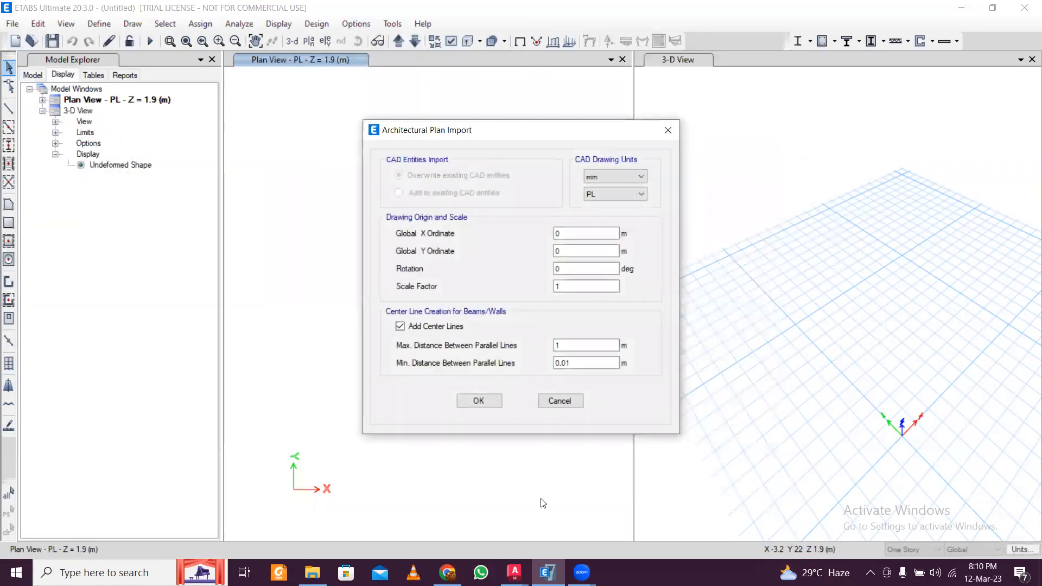
Switch to AutoCAD and save the ETABS centerline drawing as an AutoCAD 2000/LT2000 DXF file with DXFOUT
{"action": "mouse_move", "coordinate": [514, 572]}
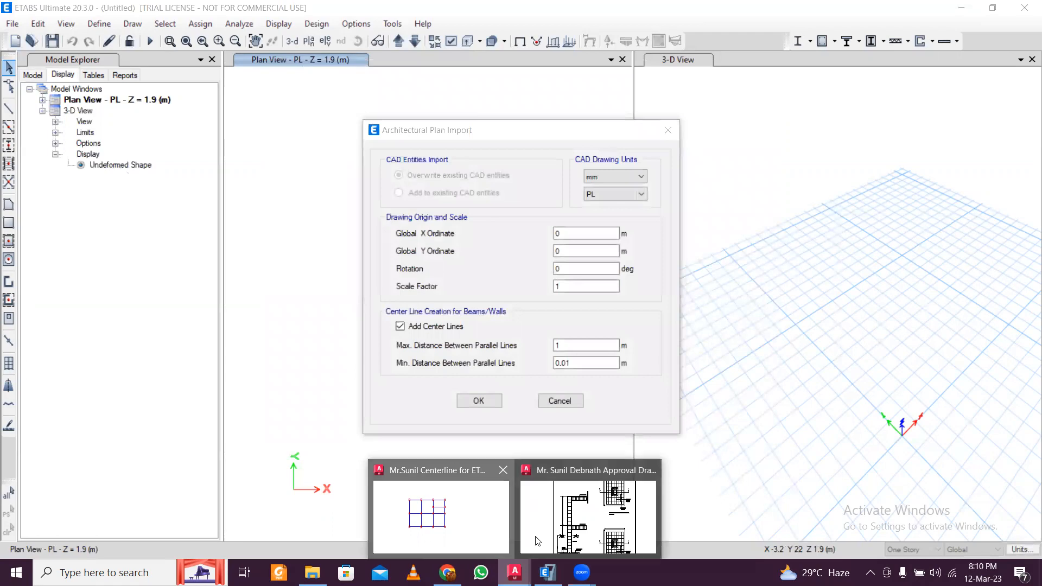
{"action": "left_click", "coordinate": [535, 536]}
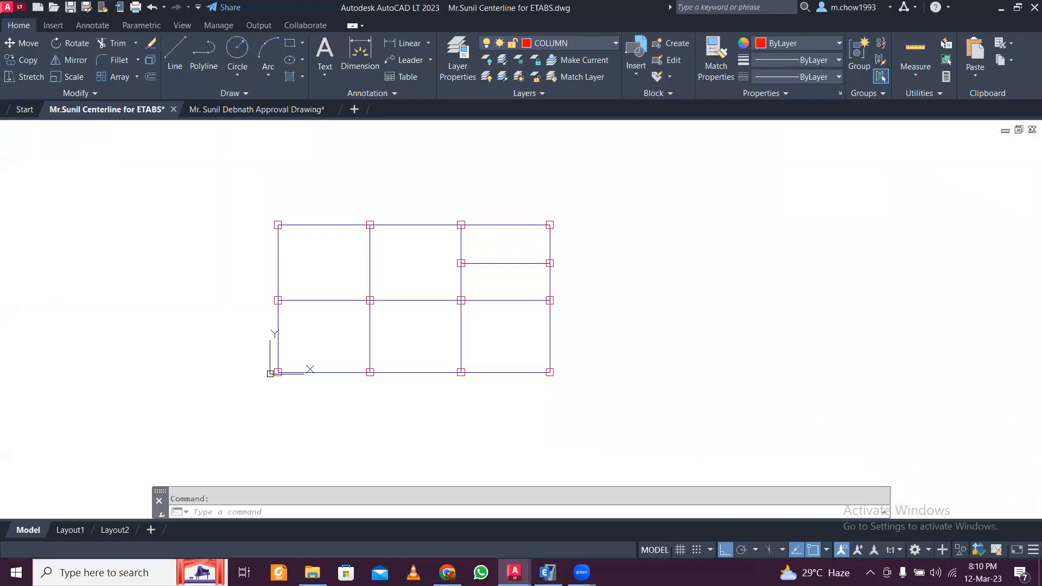
{"action": "type", "text": "DXFOUT"}
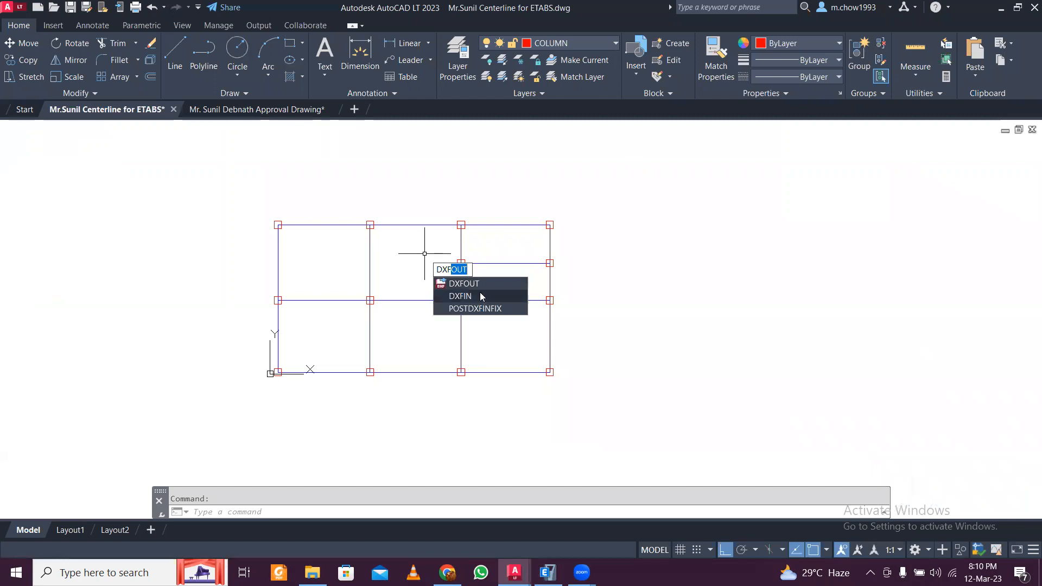
{"action": "key", "text": "Return"}
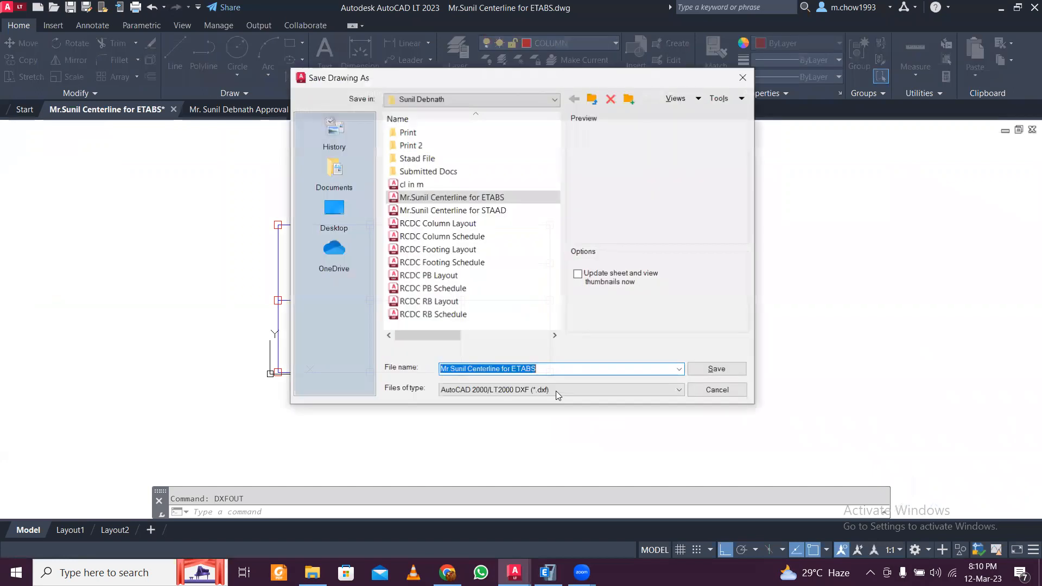
{"action": "left_click", "coordinate": [715, 370]}
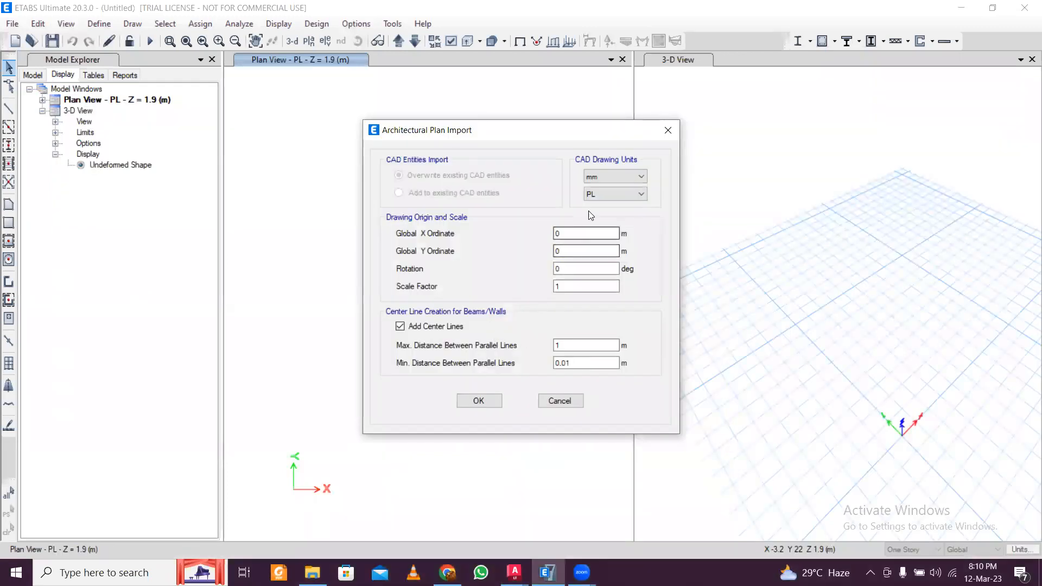
Import the architectural plan onto story PL with millimetre drawing units, origin 0, 0, scale factor 1 and center lines added
{"action": "left_click", "coordinate": [609, 179]}
{"action": "left_click", "coordinate": [609, 179]}
{"action": "left_click", "coordinate": [609, 179]}
{"action": "left_click", "coordinate": [609, 179]}
{"action": "left_click", "coordinate": [612, 194]}
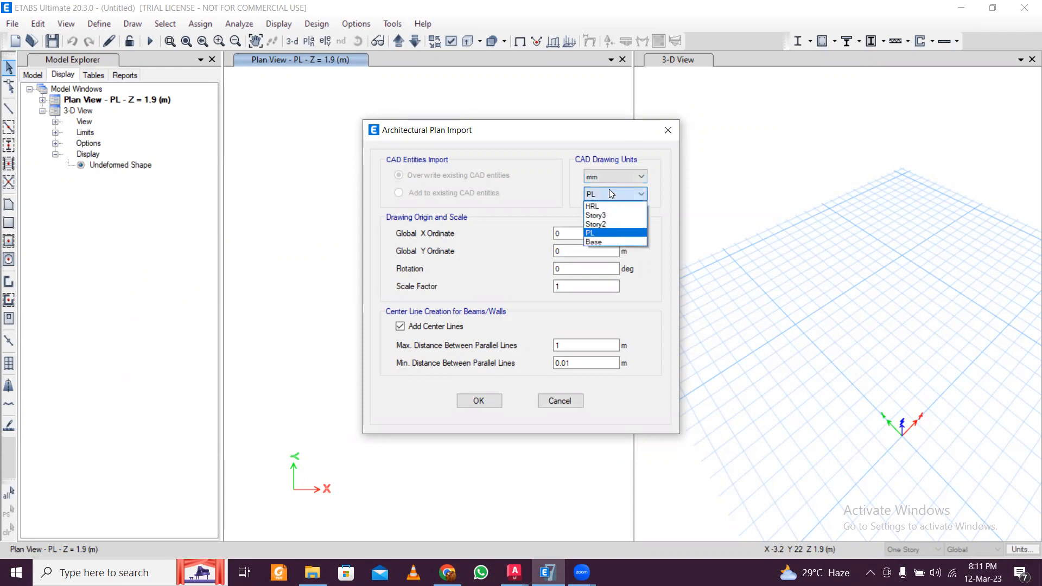
{"action": "left_click", "coordinate": [610, 192]}
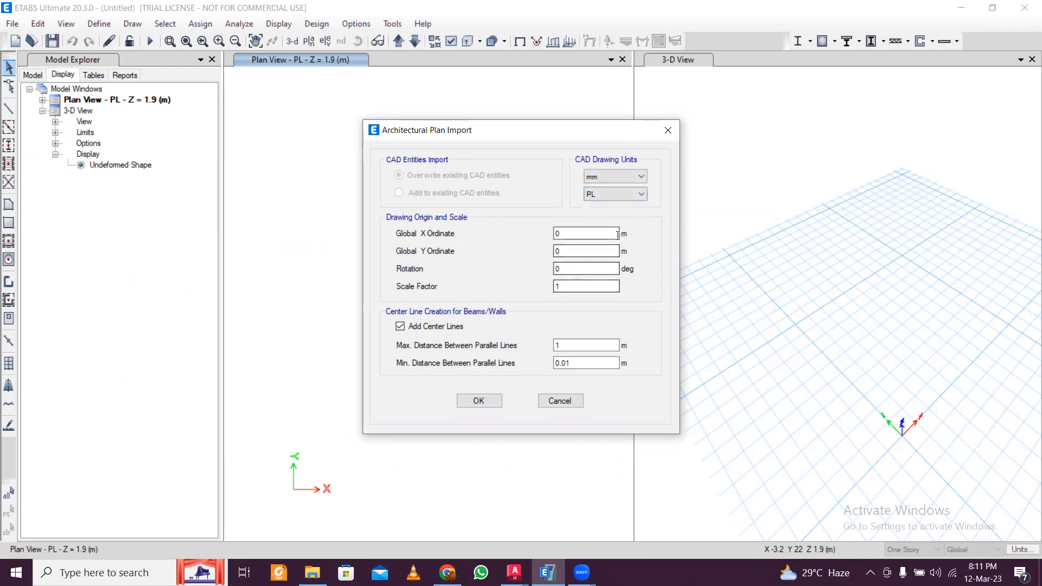
{"action": "left_click", "coordinate": [479, 401]}
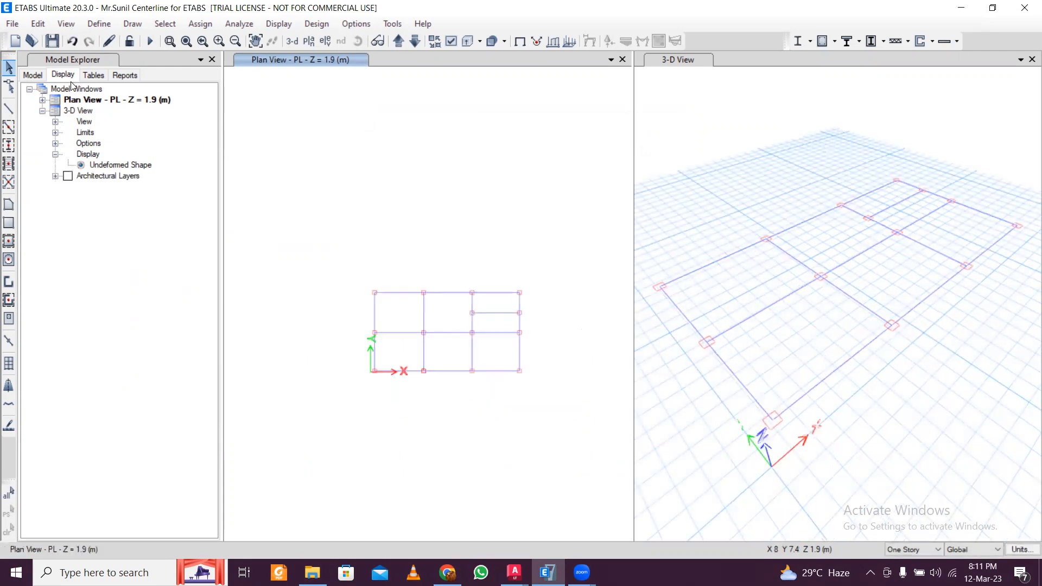
List the imported architectural layers and add column objects from the COLUMN layer
{"action": "left_click", "coordinate": [55, 177]}
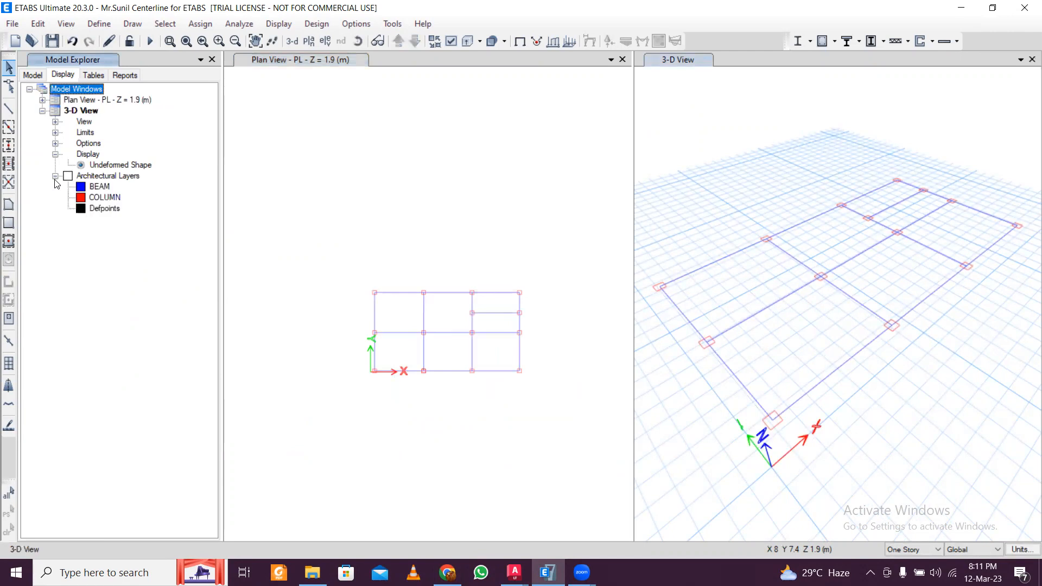
{"action": "left_click", "coordinate": [102, 200]}
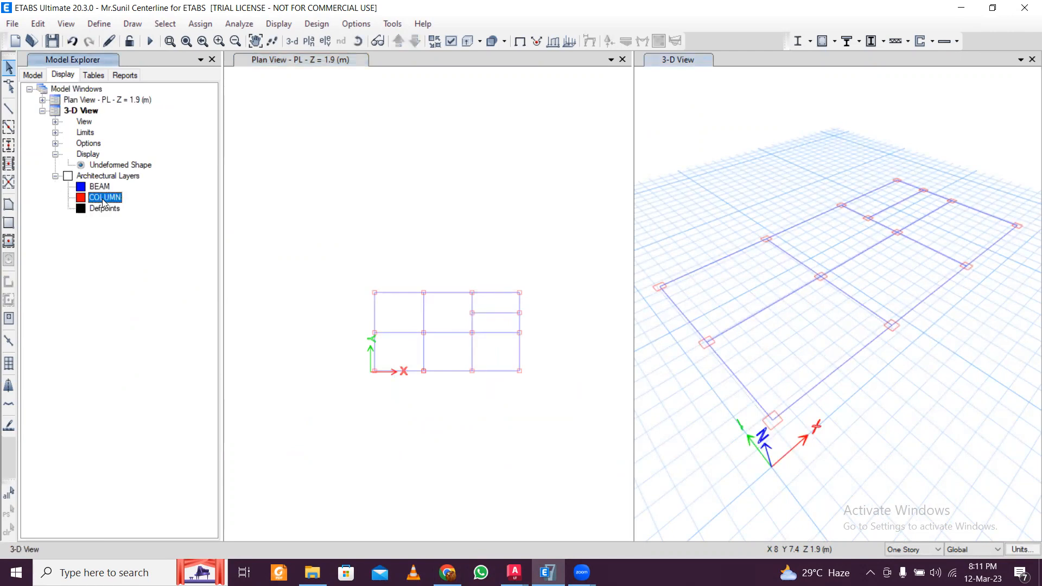
{"action": "right_click", "coordinate": [104, 203]}
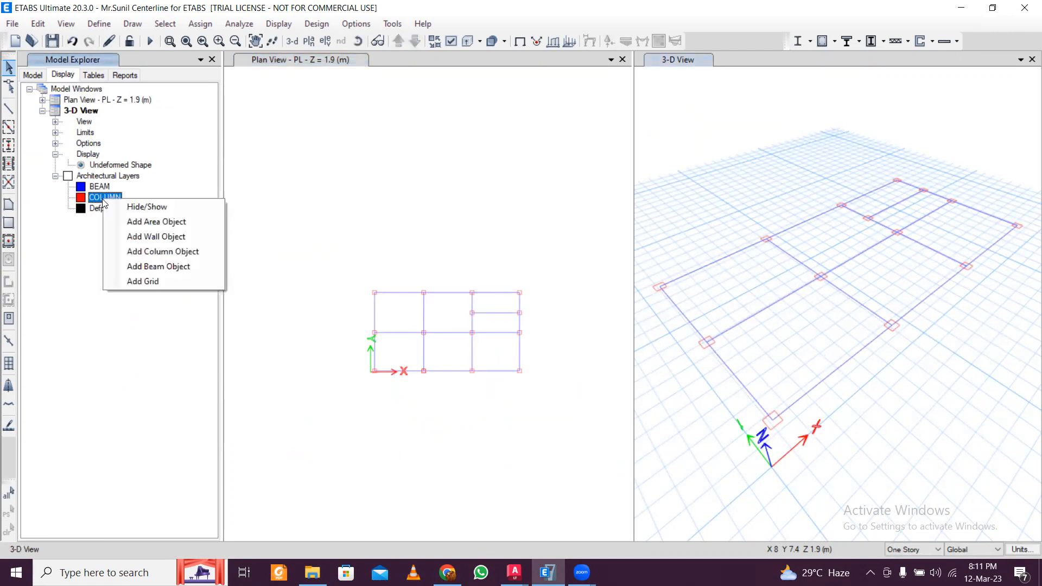
{"action": "left_click", "coordinate": [157, 253]}
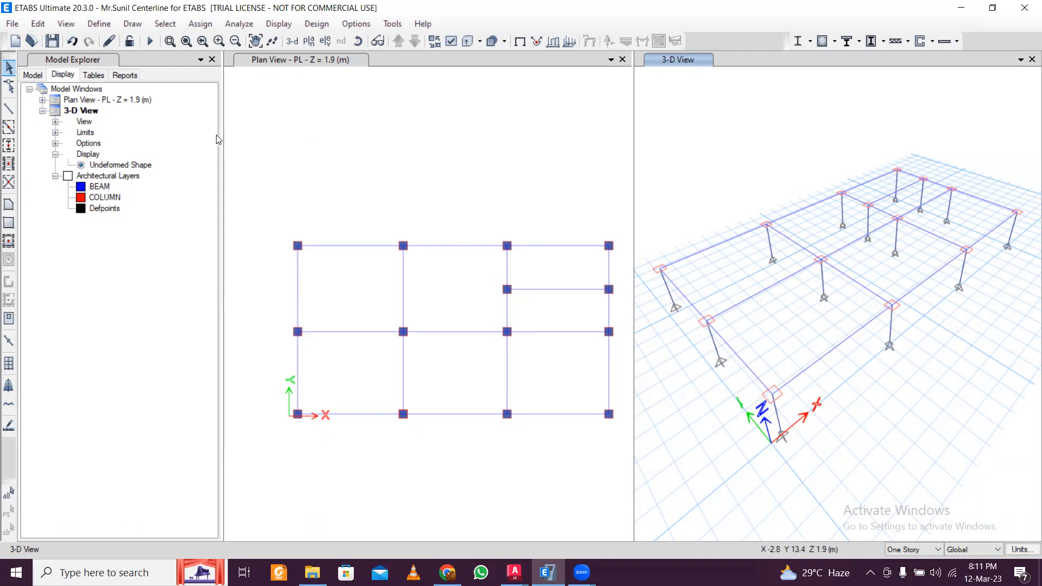
Show the Base plan at Z = 0 m and draw four X-direction grid lines through the joint rows, the short second one 4.85 m long
{"action": "left_click", "coordinate": [310, 60]}
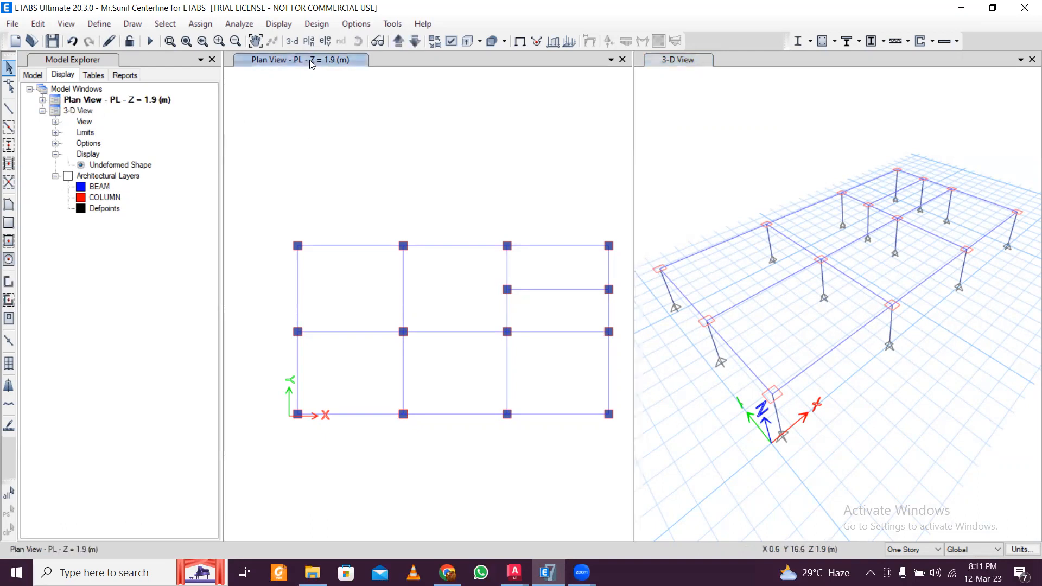
{"action": "left_click", "coordinate": [414, 45]}
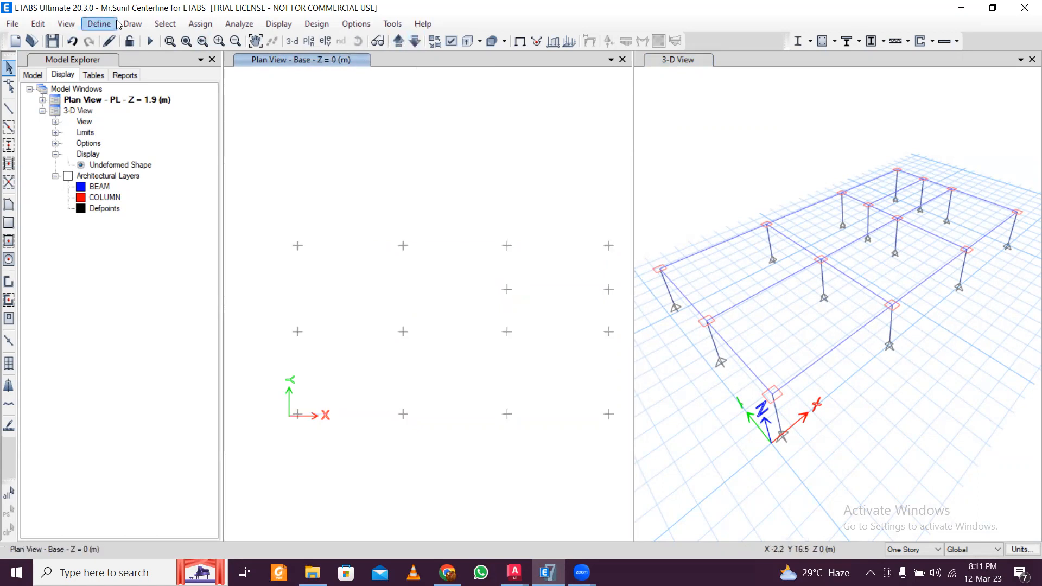
{"action": "left_click", "coordinate": [133, 25]}
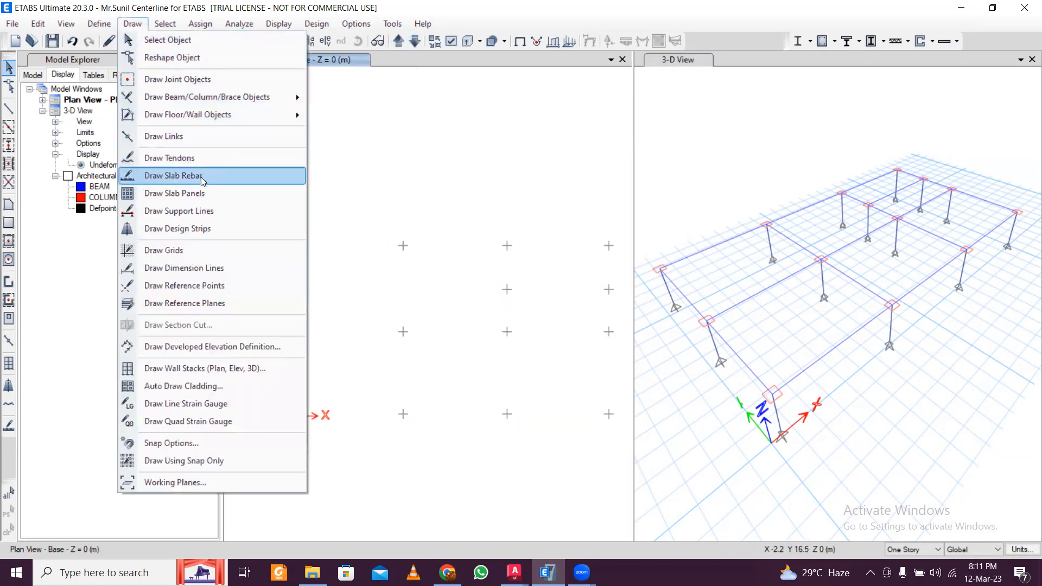
{"action": "left_click", "coordinate": [215, 252]}
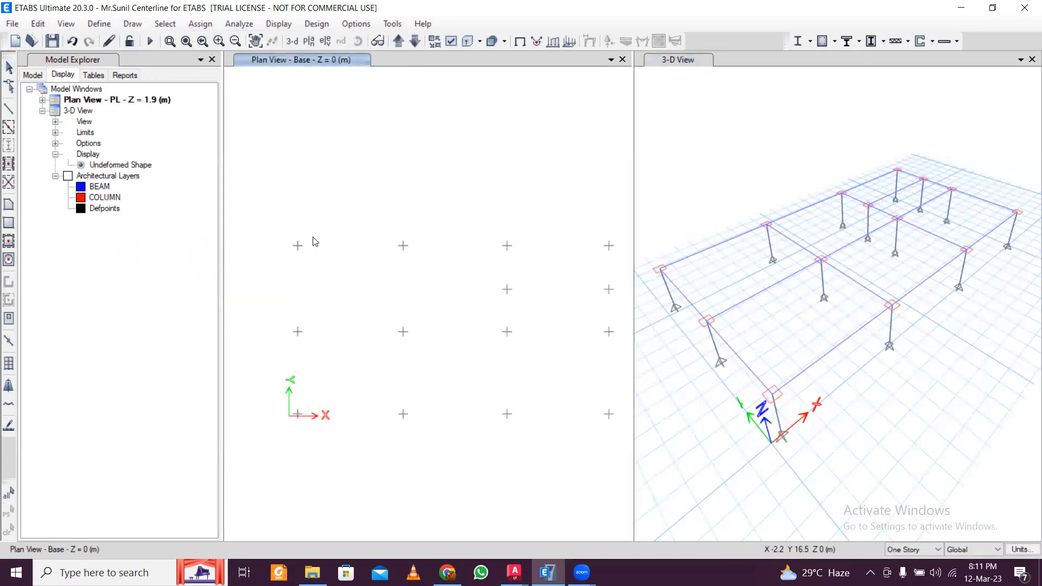
{"action": "left_click", "coordinate": [298, 246]}
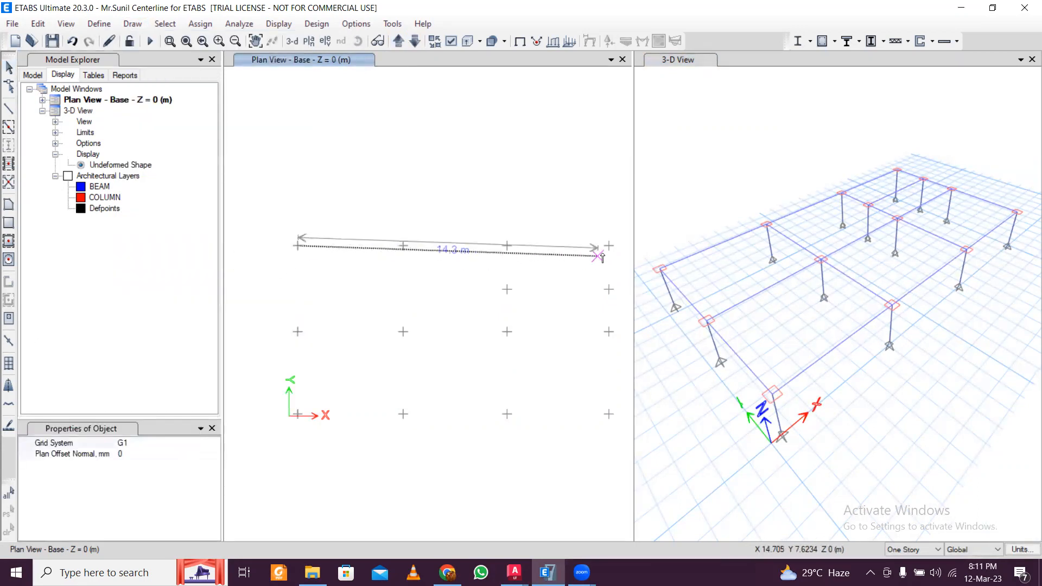
{"action": "left_click", "coordinate": [609, 246]}
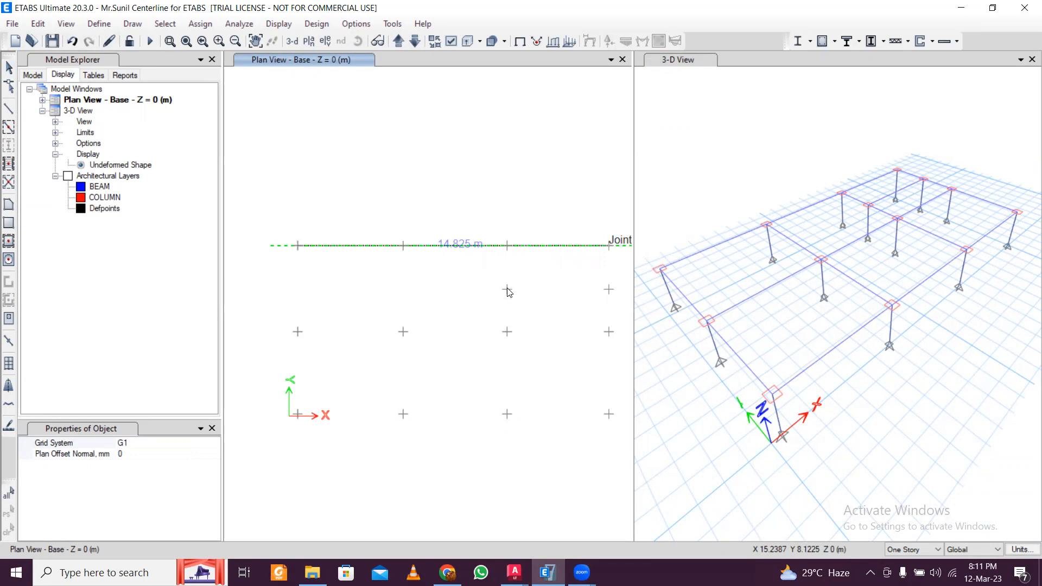
{"action": "left_click", "coordinate": [507, 289]}
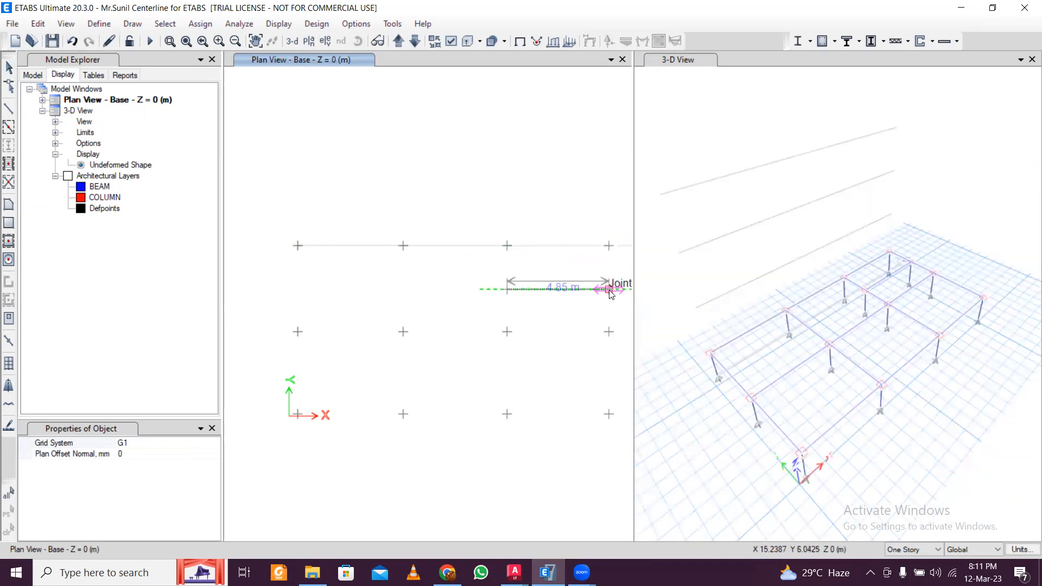
{"action": "left_click", "coordinate": [598, 294]}
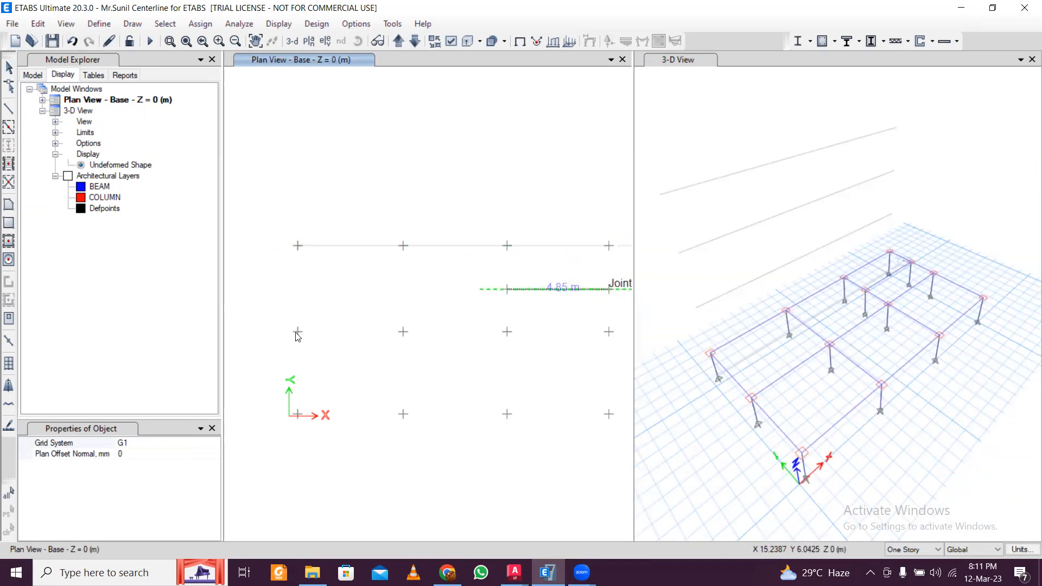
{"action": "left_click", "coordinate": [302, 332]}
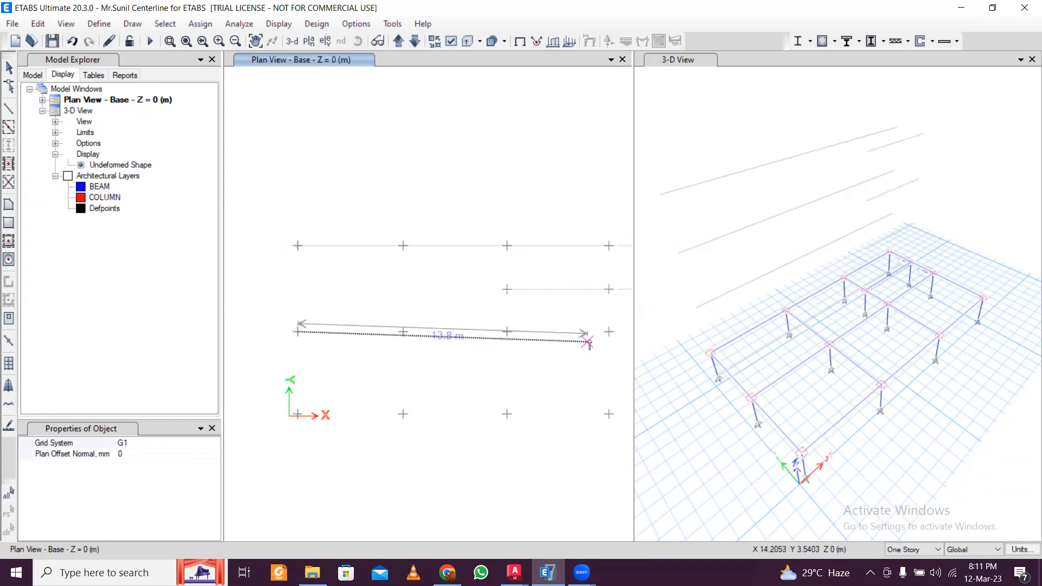
{"action": "left_click", "coordinate": [303, 416]}
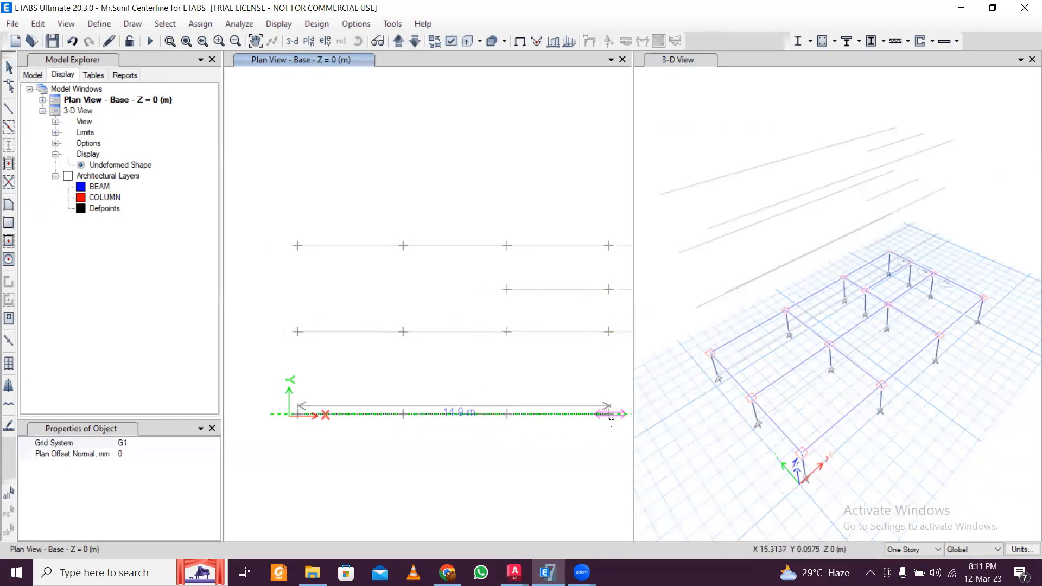
Draw four Y-direction grid lines, each 8.025 m long, through the joint columns of the Base plan
{"action": "left_click", "coordinate": [297, 246]}
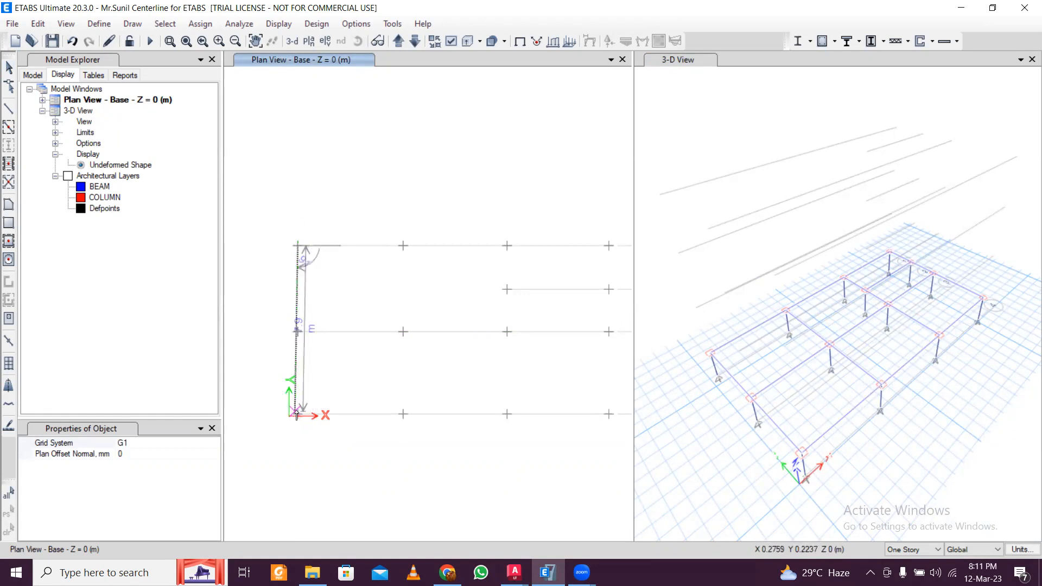
{"action": "left_click", "coordinate": [403, 246]}
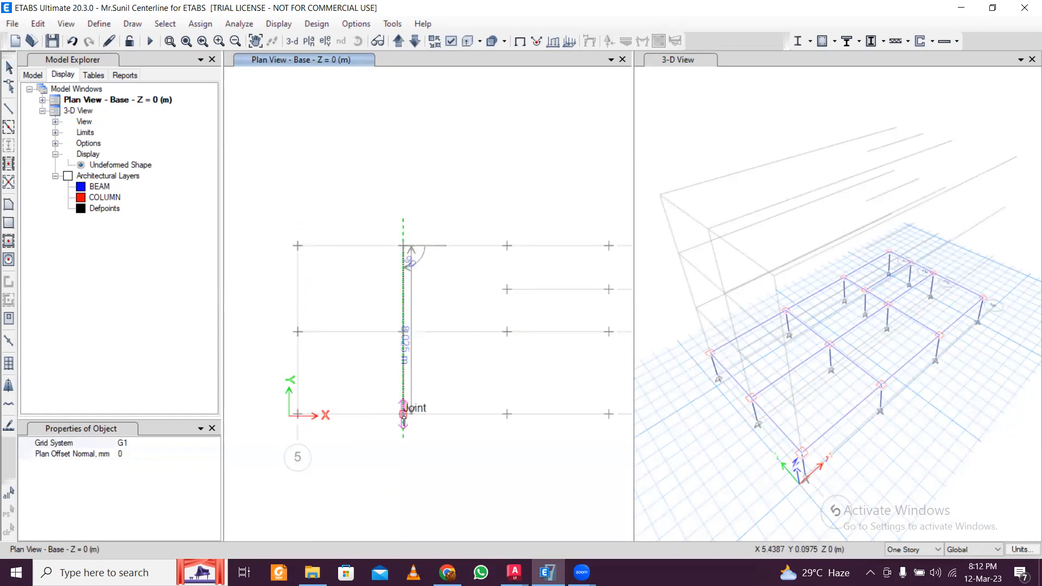
{"action": "left_click", "coordinate": [403, 414]}
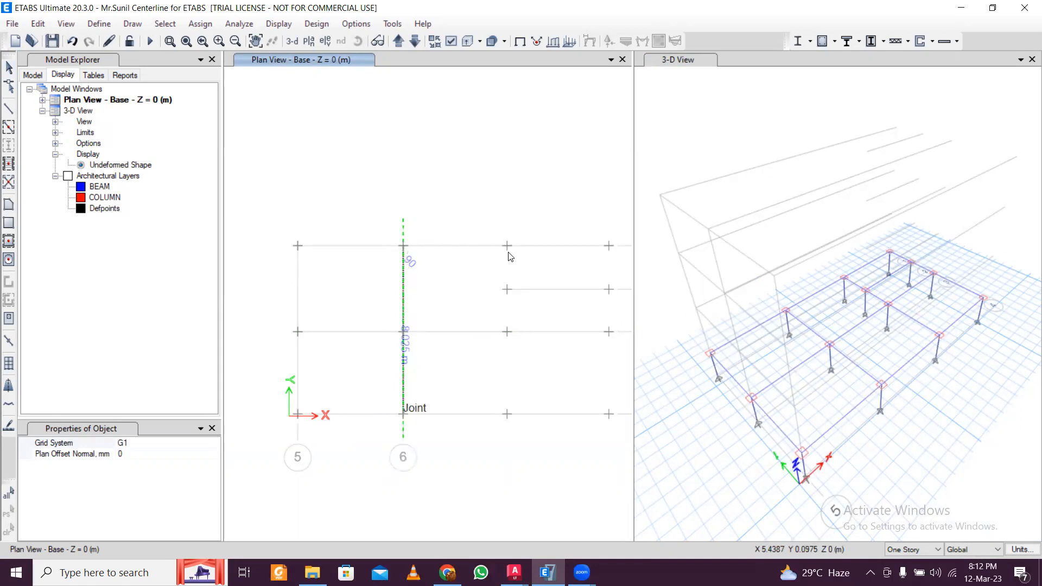
{"action": "left_click", "coordinate": [508, 246]}
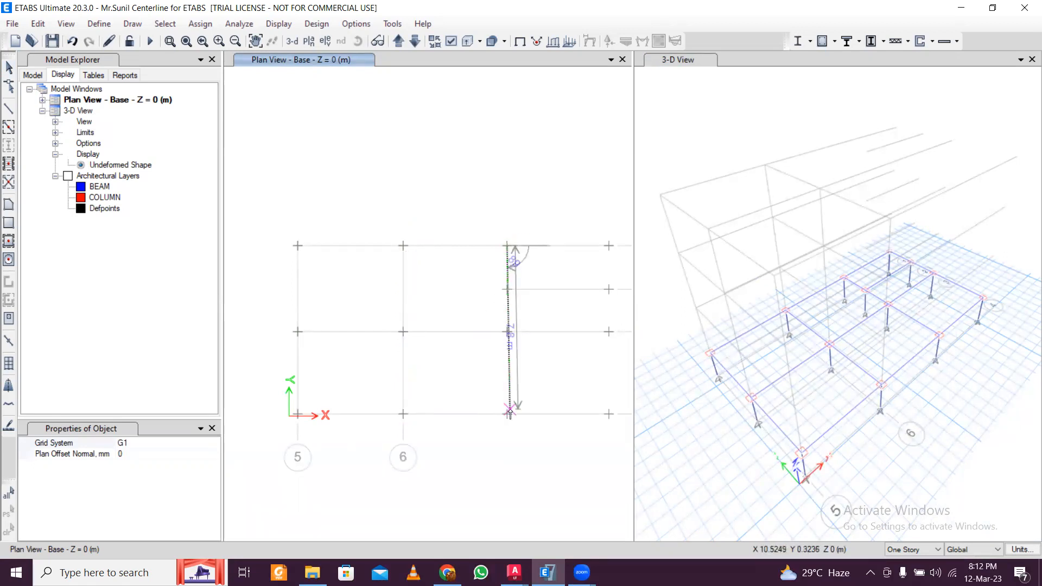
{"action": "left_click", "coordinate": [597, 269]}
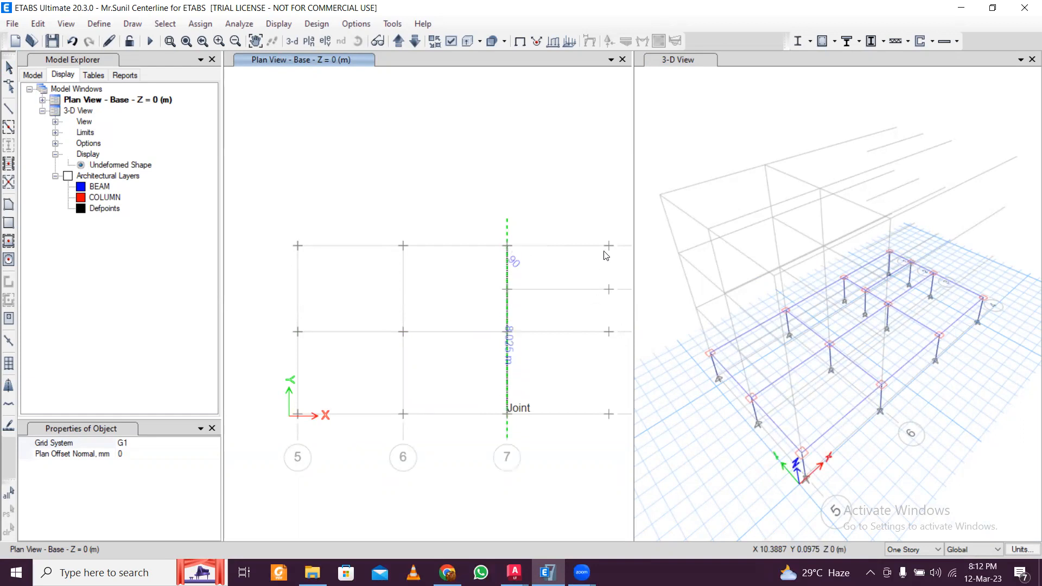
{"action": "left_click", "coordinate": [609, 247]}
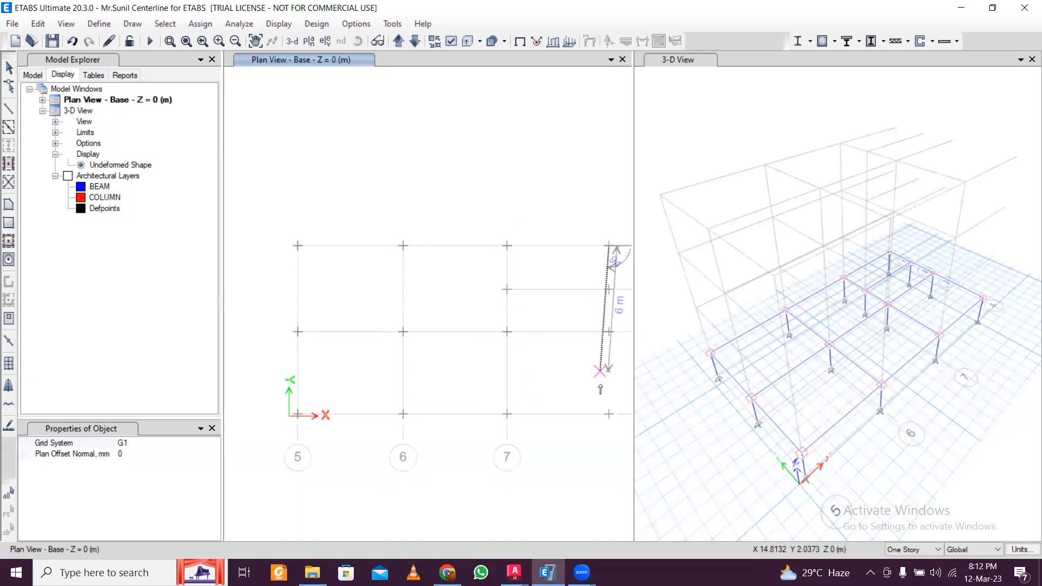
{"action": "left_click", "coordinate": [611, 419]}
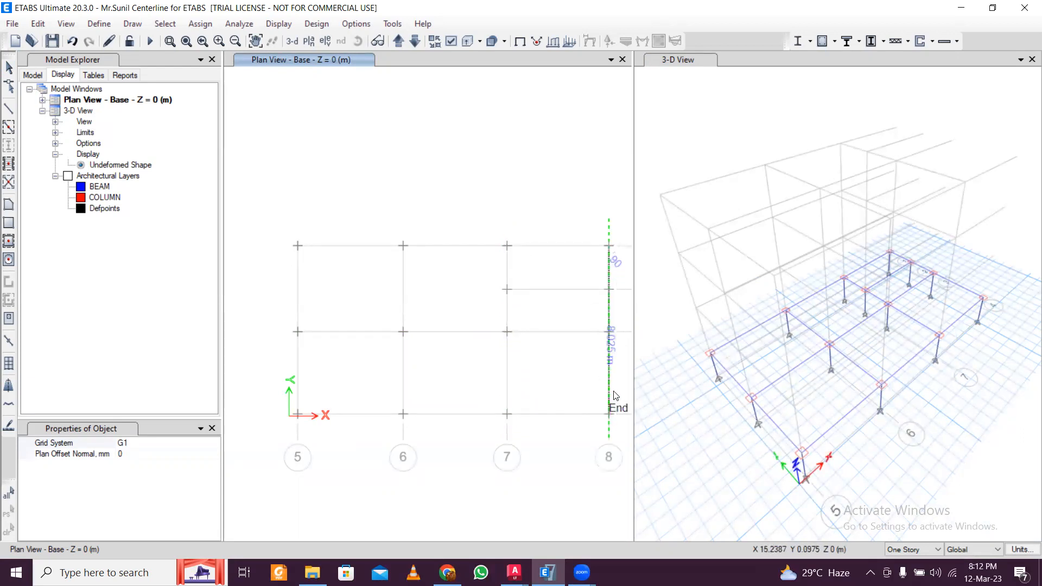
{"action": "scroll", "coordinate": [424, 356], "scroll_direction": "down", "scroll_amount": 2}
{"action": "scroll", "coordinate": [449, 368], "scroll_direction": "up", "scroll_amount": 2}
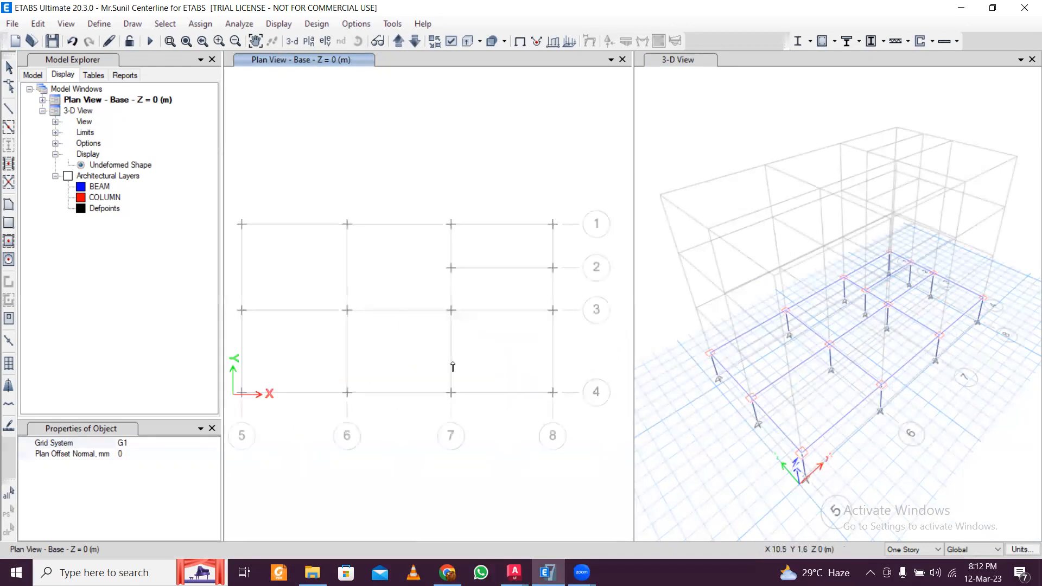
Show the PL plan at Z = 1.9 m, add beam objects from the BEAM layer and display the 3-D view extruded
{"action": "left_click", "coordinate": [399, 41]}
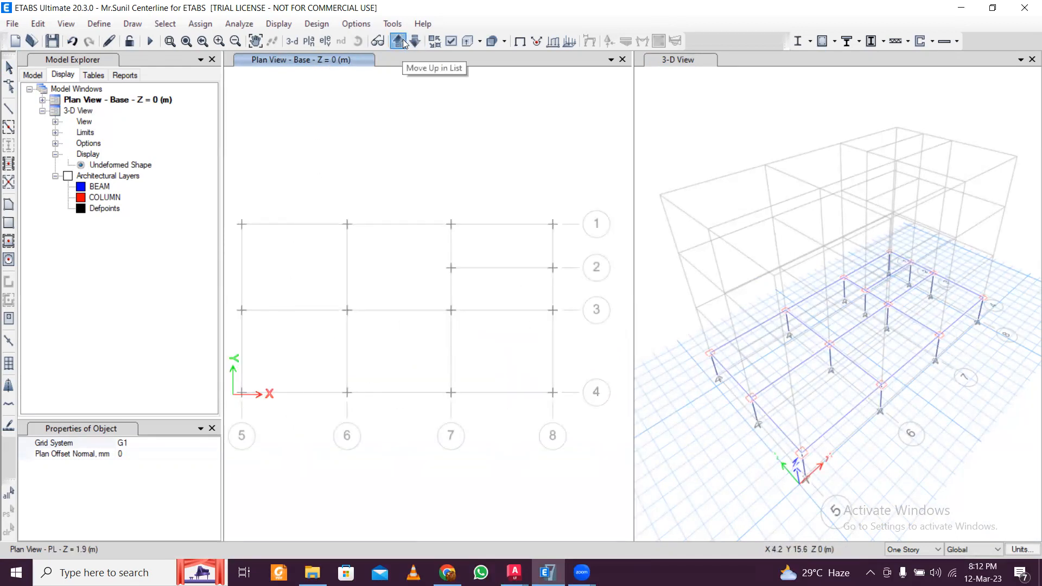
{"action": "left_click", "coordinate": [101, 187]}
{"action": "right_click", "coordinate": [103, 187]}
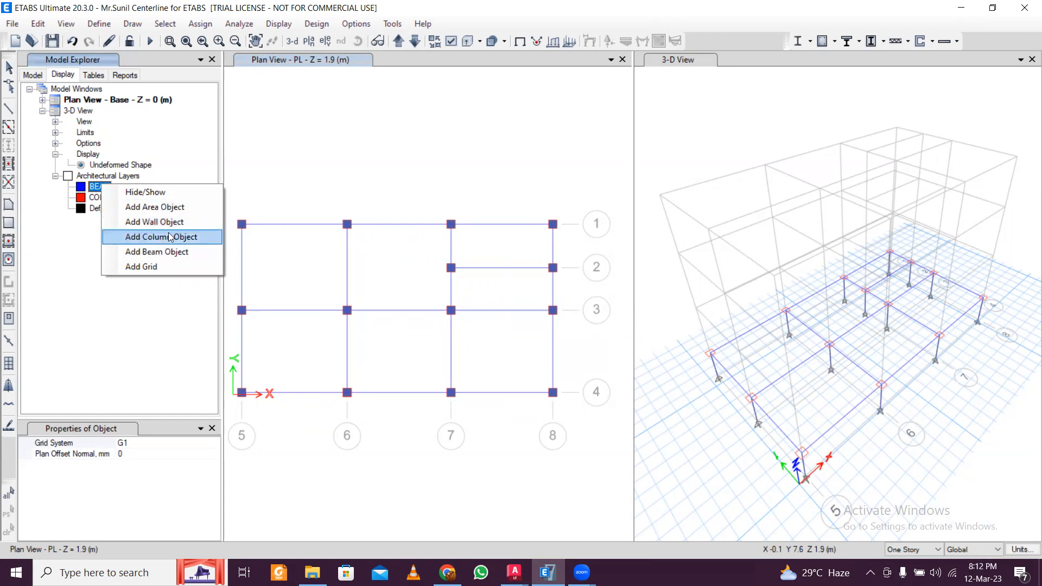
{"action": "left_click", "coordinate": [170, 251]}
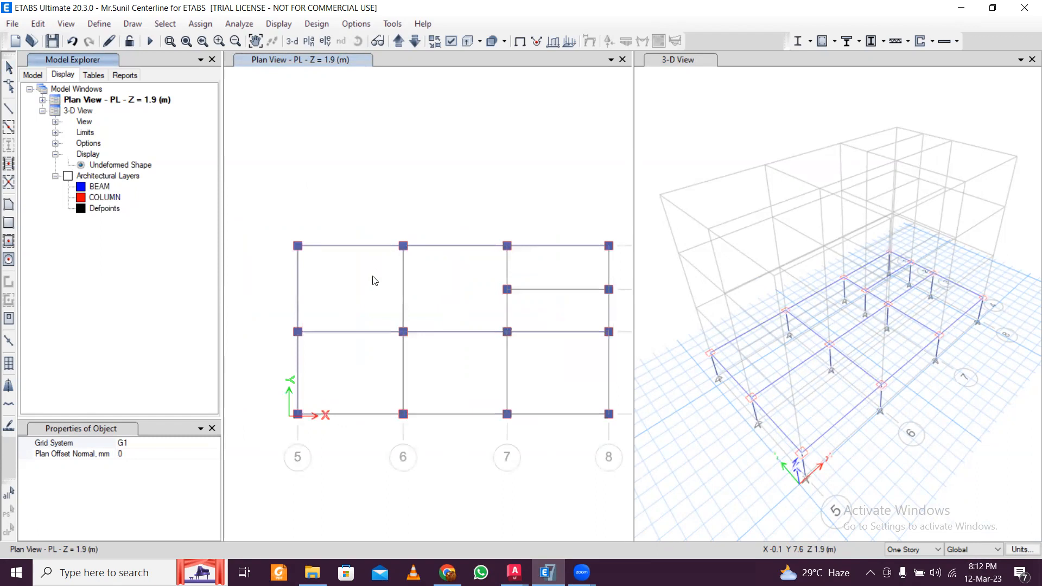
{"action": "left_click", "coordinate": [693, 61]}
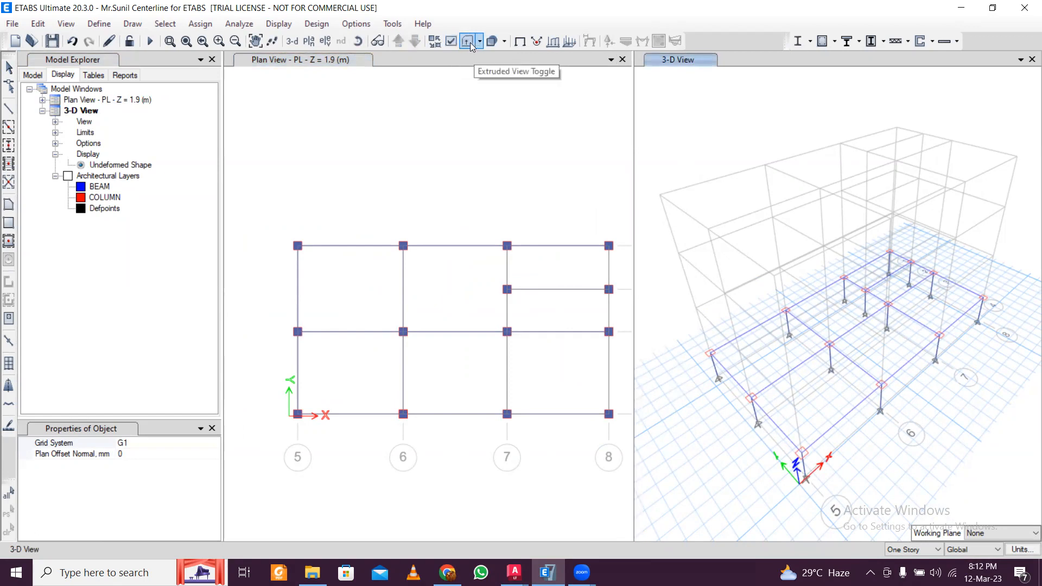
{"action": "left_click", "coordinate": [472, 44]}
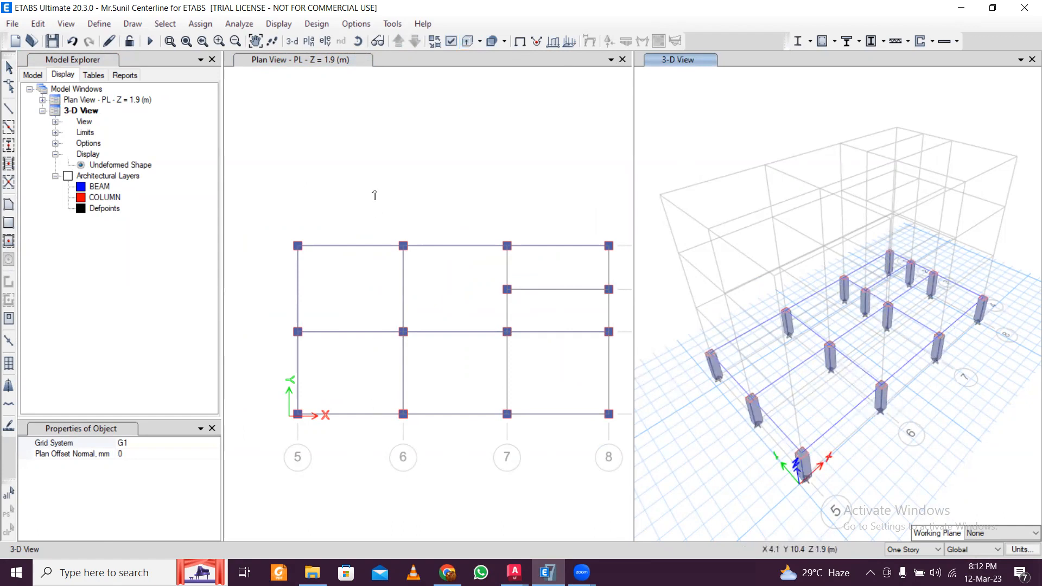
Select all beams in both directions of the PL plan and assign them the ConcBm frame section
{"action": "left_click", "coordinate": [337, 364]}
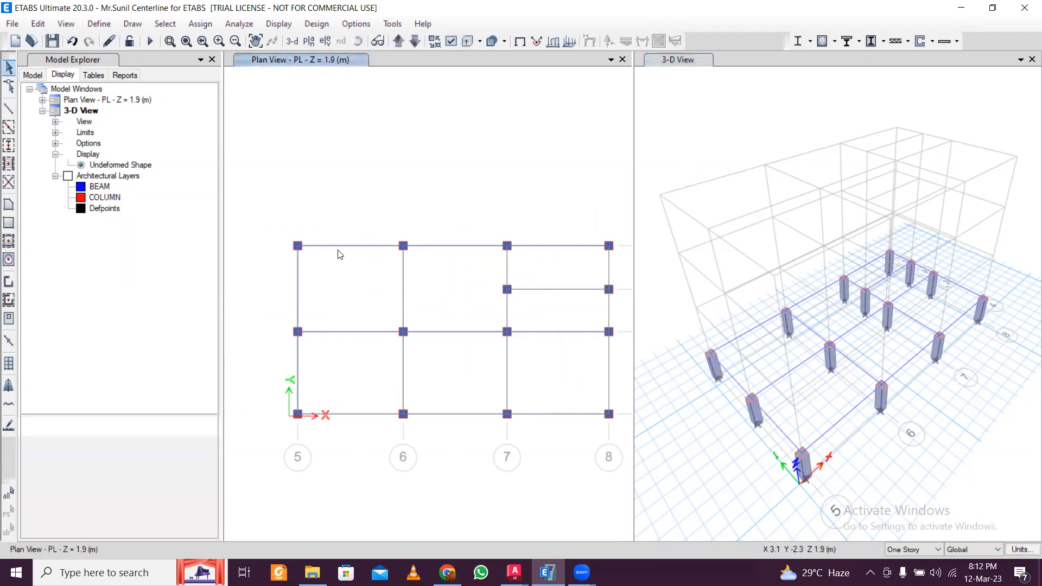
{"action": "left_click_drag", "start_coordinate": [461, 442], "coordinate": [432, 196]}
{"action": "left_click_drag", "start_coordinate": [573, 443], "coordinate": [541, 181]}
{"action": "left_click_drag", "start_coordinate": [628, 377], "coordinate": [401, 343]}
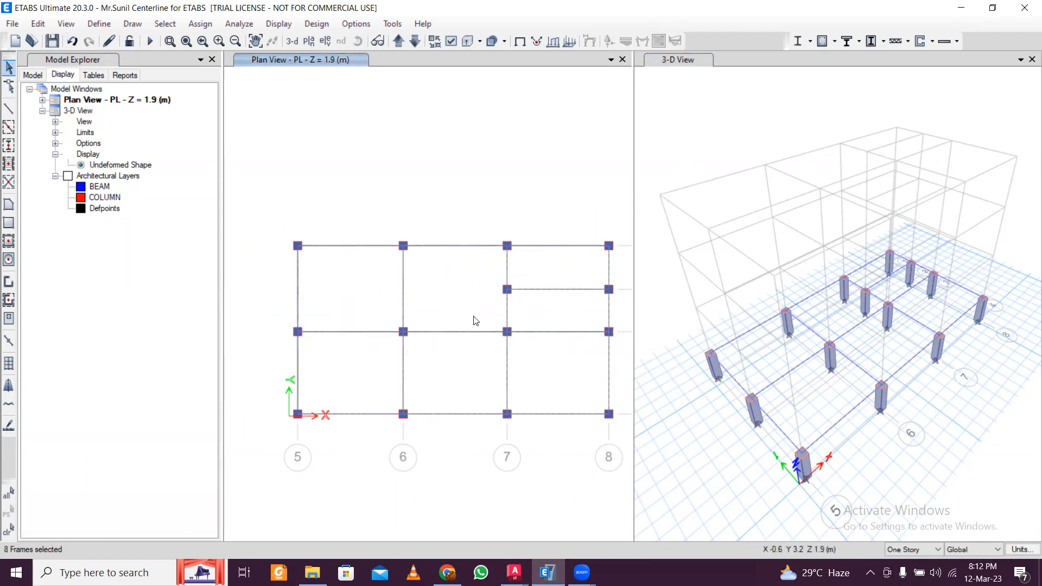
{"action": "left_click_drag", "start_coordinate": [626, 312], "coordinate": [283, 302]}
{"action": "left_click_drag", "start_coordinate": [623, 270], "coordinate": [276, 270]}
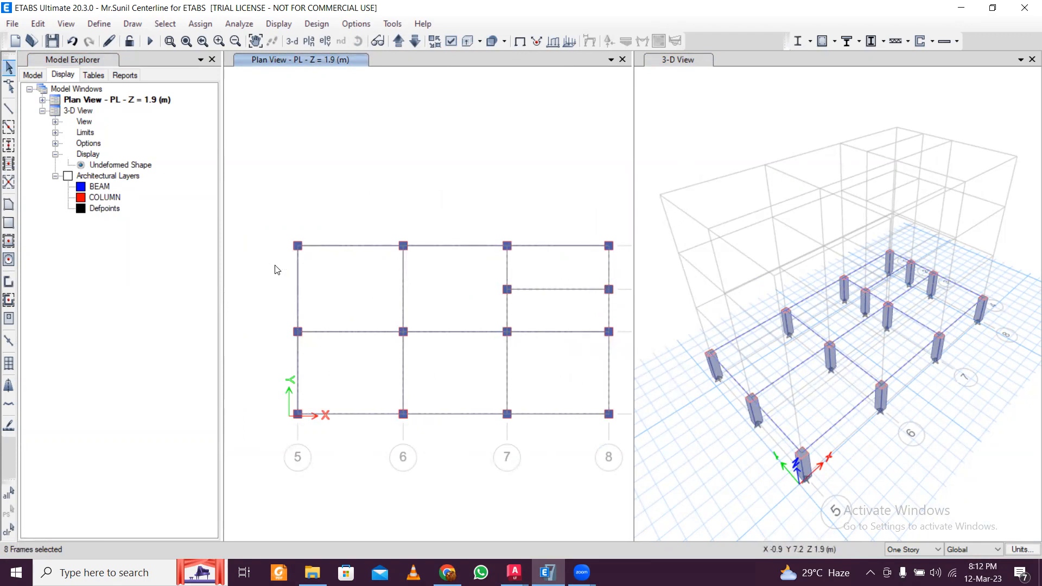
{"action": "left_click", "coordinate": [205, 25]}
{"action": "mouse_move", "coordinate": [243, 54]}
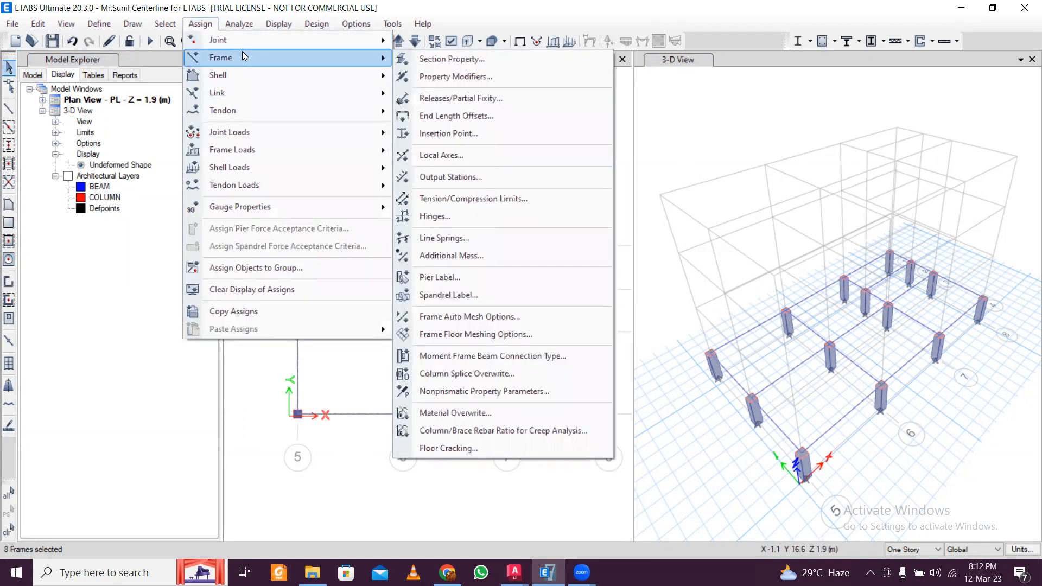
{"action": "left_click", "coordinate": [448, 59]}
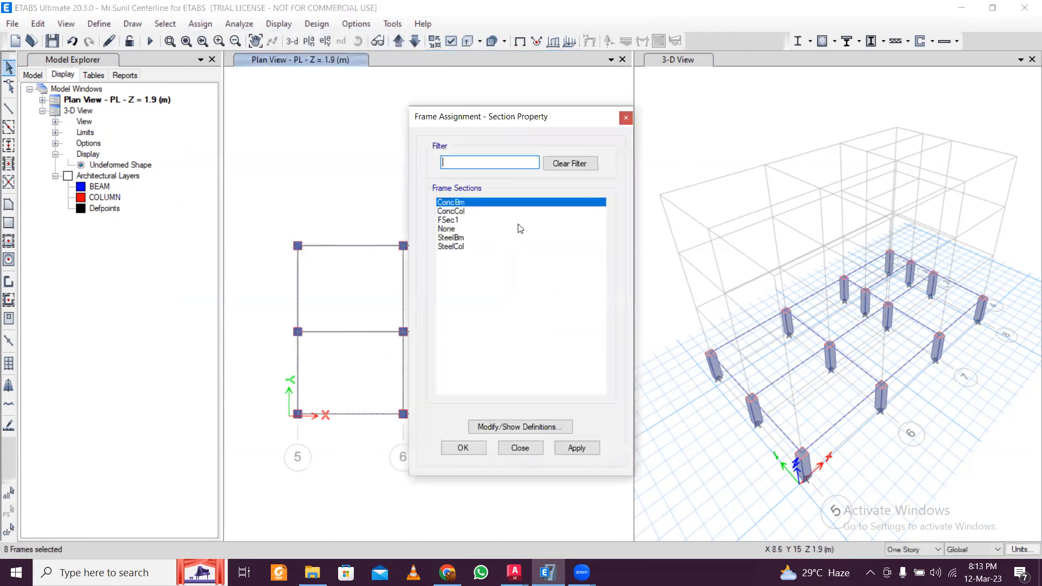
{"action": "left_click", "coordinate": [589, 452]}
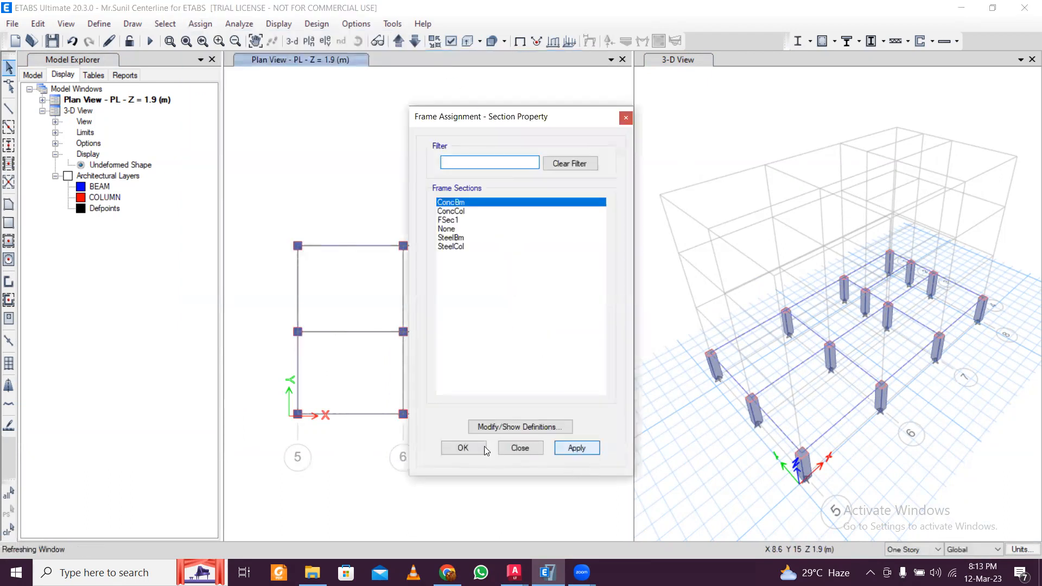
{"action": "left_click", "coordinate": [519, 448]}
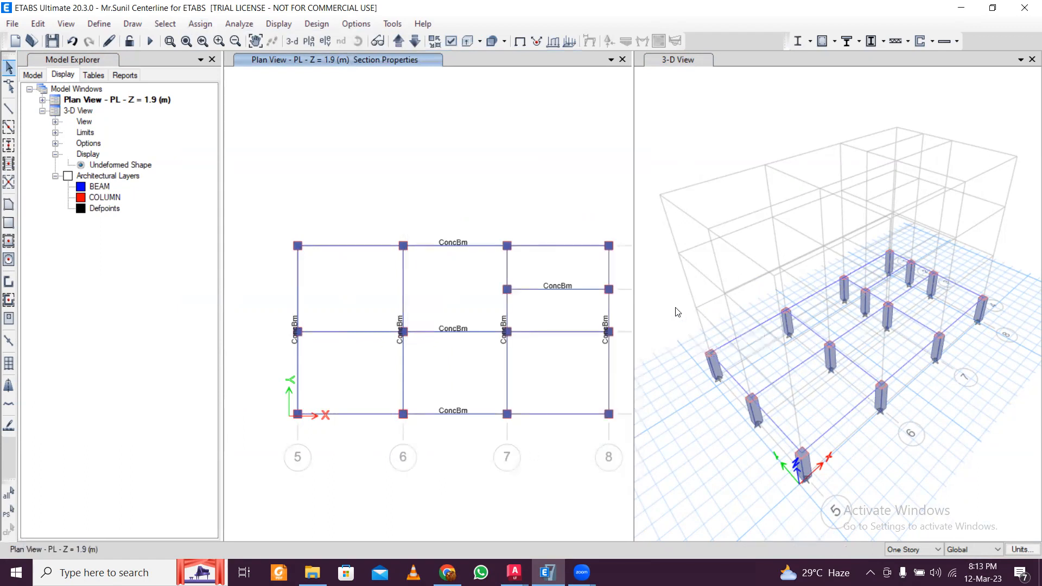
Refresh the extruded display of the 3-D view and examine the beams and columns of the PL story
{"action": "left_click", "coordinate": [679, 57]}
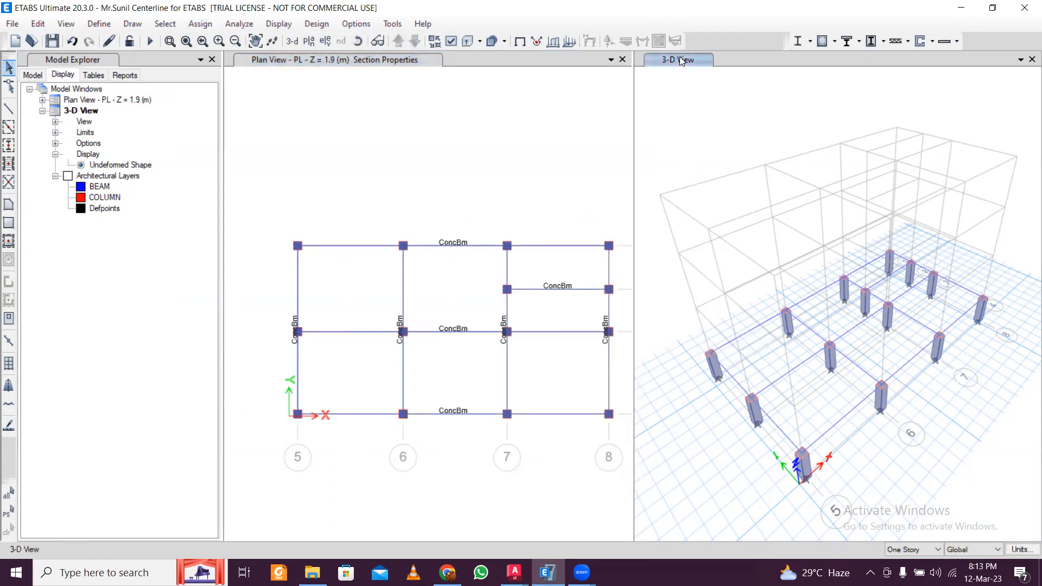
{"action": "left_click", "coordinate": [465, 42]}
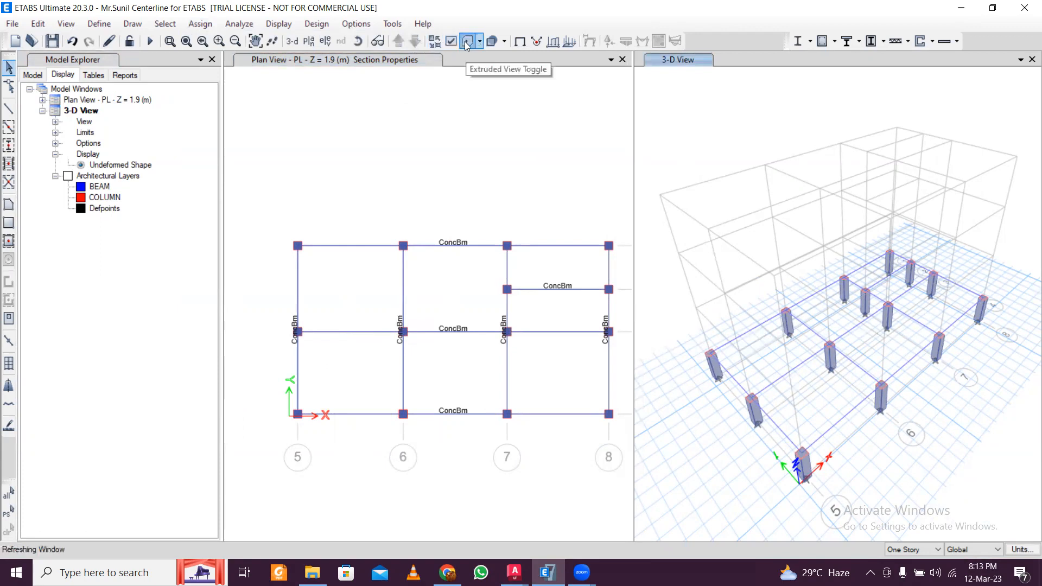
{"action": "left_click", "coordinate": [466, 42]}
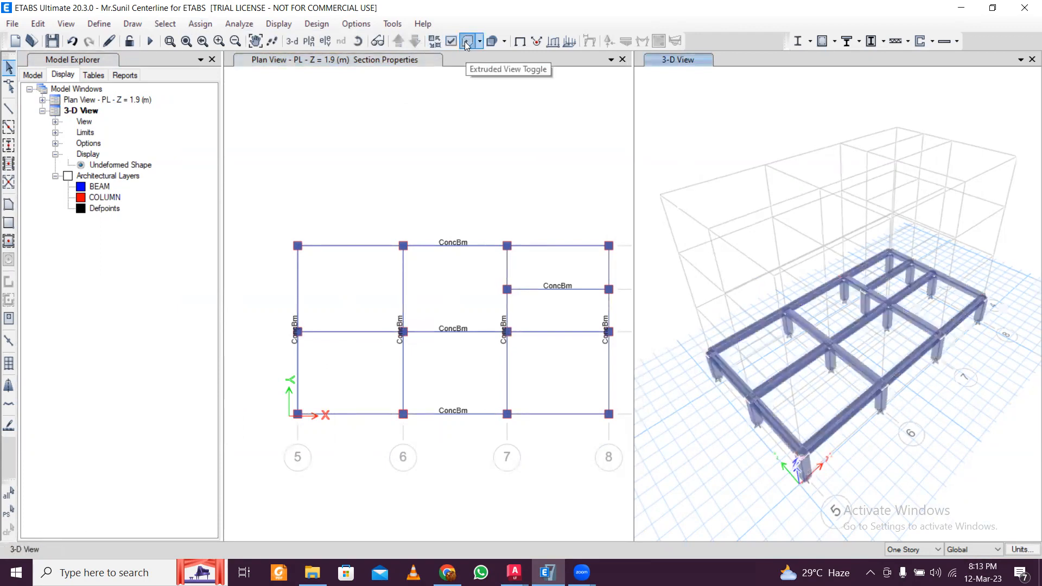
{"action": "scroll", "coordinate": [781, 374], "scroll_direction": "up", "scroll_amount": 2}
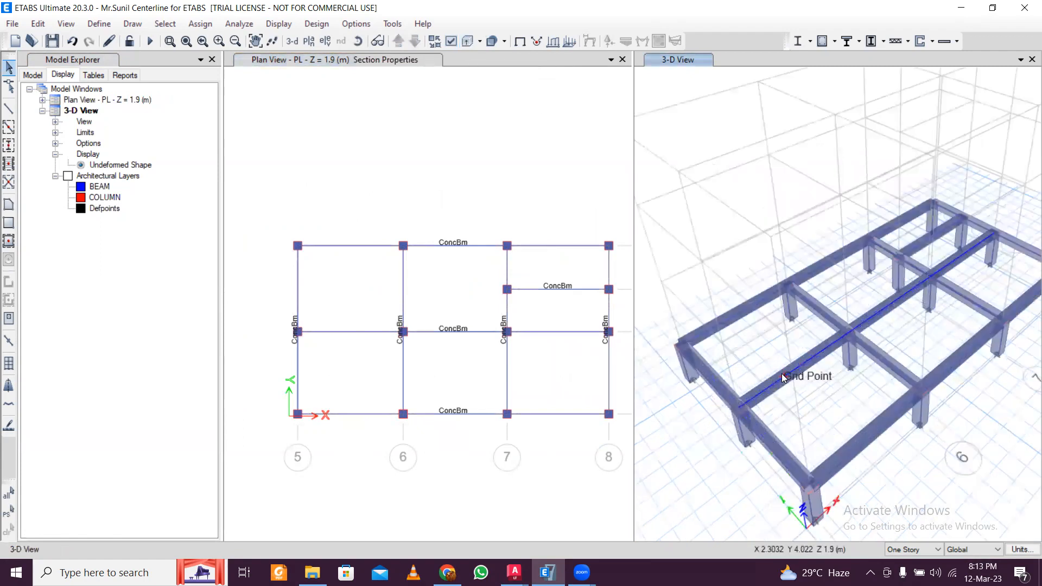
{"action": "scroll", "coordinate": [782, 374], "scroll_direction": "down", "scroll_amount": 2}
{"action": "middle_click_drag", "start_coordinate": [822, 352], "coordinate": [844, 338]}
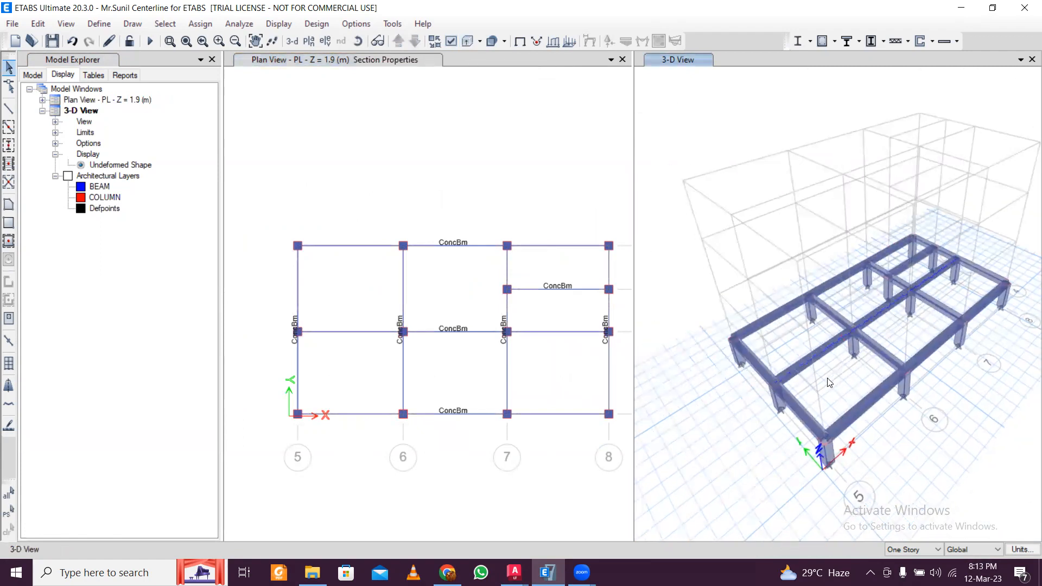
Select all X-direction and Y-direction beams in the PL plan view
{"action": "left_click", "coordinate": [530, 371]}
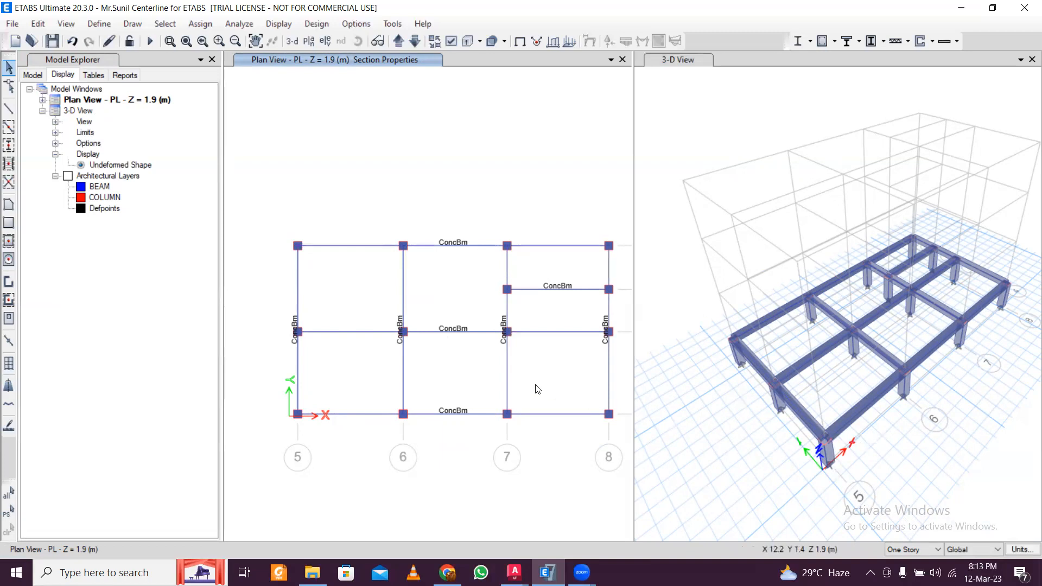
{"action": "left_click_drag", "start_coordinate": [356, 439], "coordinate": [344, 197]}
{"action": "left_click_drag", "start_coordinate": [481, 448], "coordinate": [426, 188]}
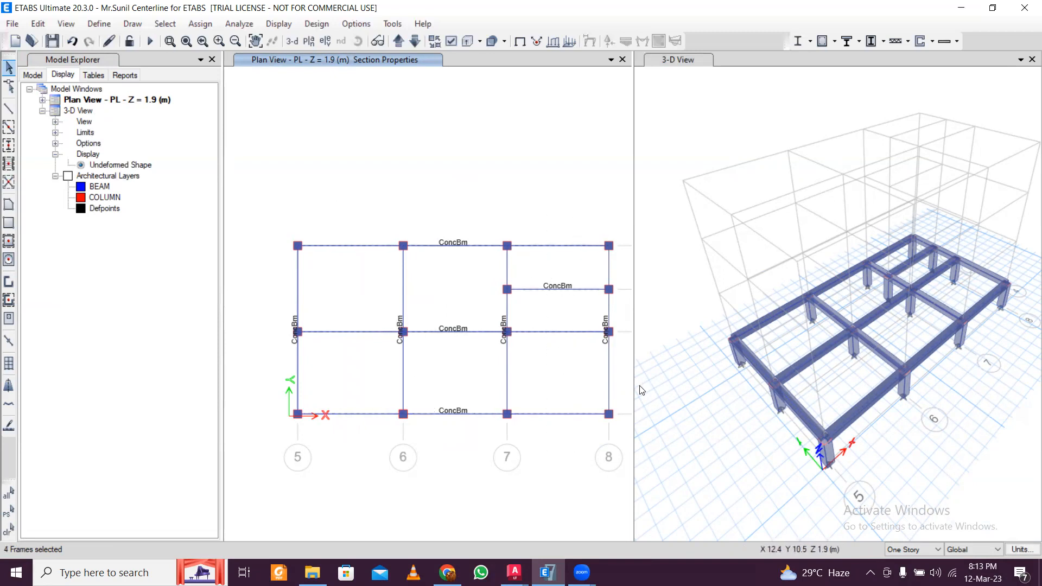
{"action": "left_click_drag", "start_coordinate": [623, 382], "coordinate": [273, 369]}
{"action": "left_click_drag", "start_coordinate": [614, 307], "coordinate": [221, 295]}
{"action": "left_click_drag", "start_coordinate": [627, 262], "coordinate": [283, 261]}
{"action": "scroll", "coordinate": [482, 342], "scroll_direction": "down", "scroll_amount": 3}
{"action": "scroll", "coordinate": [505, 343], "scroll_direction": "up", "scroll_amount": 3}
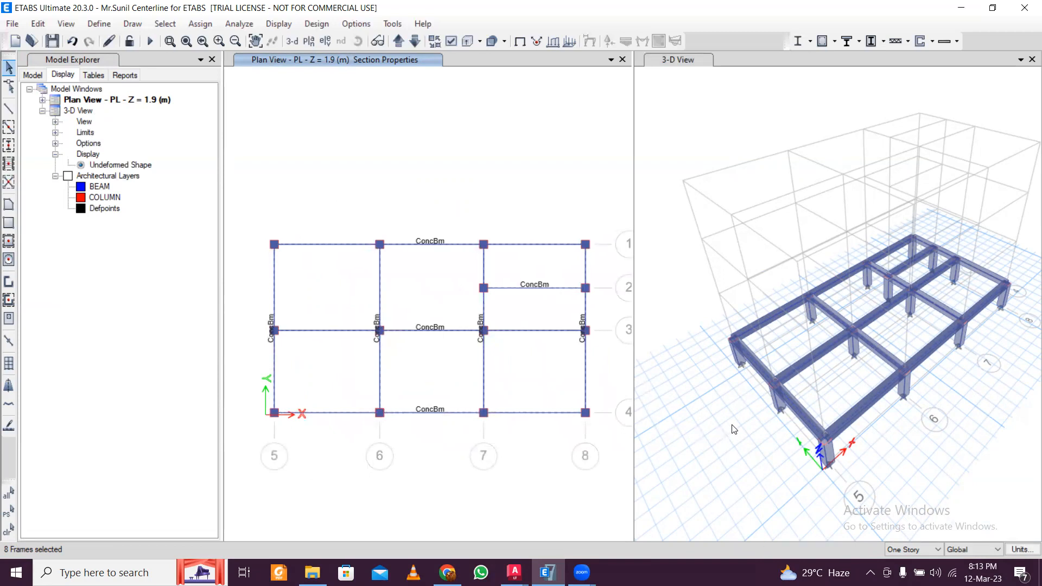
Turn off the extruded display in the 3-D view and add all fourteen columns below the PL beams to the selection
{"action": "left_click", "coordinate": [686, 62]}
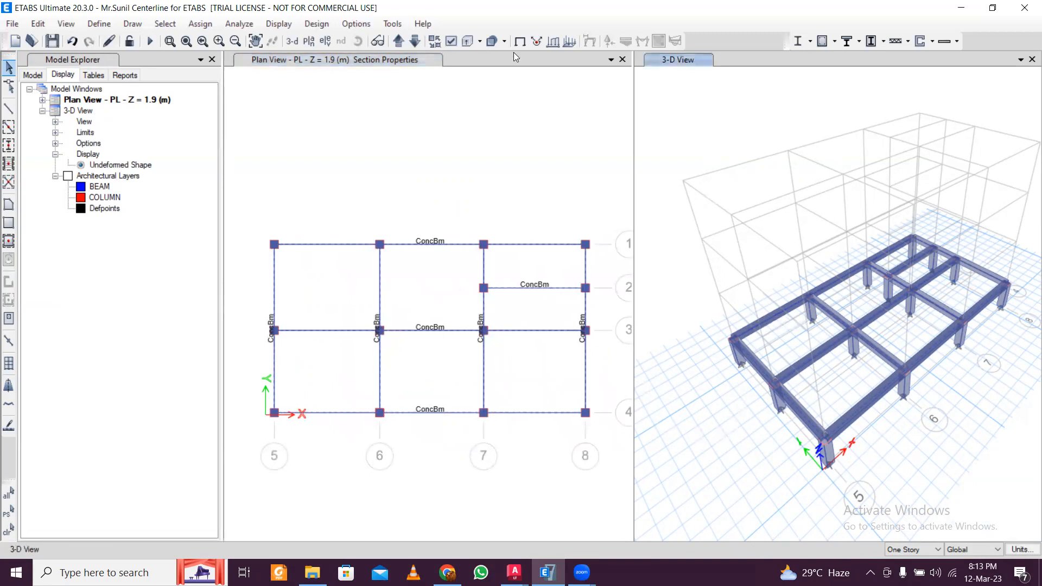
{"action": "left_click", "coordinate": [467, 43]}
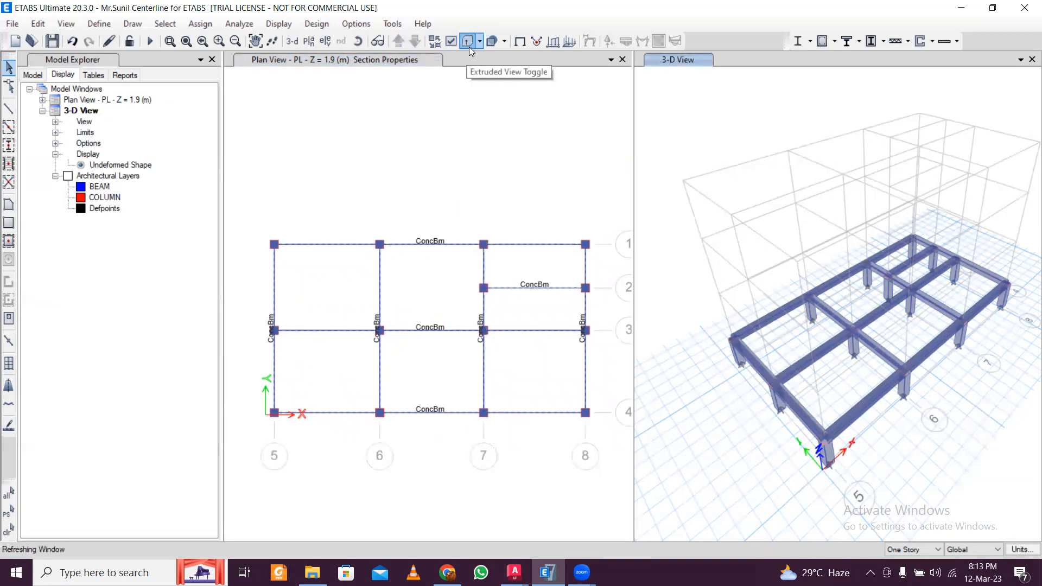
{"action": "scroll", "coordinate": [803, 357], "scroll_direction": "up", "scroll_amount": 5}
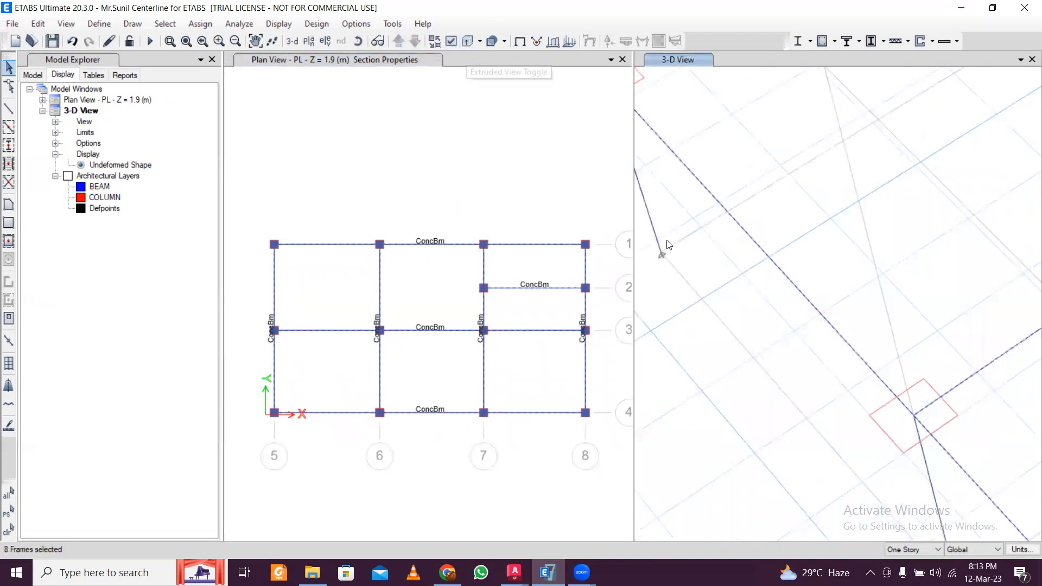
{"action": "scroll", "coordinate": [654, 239], "scroll_direction": "down", "scroll_amount": 3}
{"action": "scroll", "coordinate": [723, 305], "scroll_direction": "down", "scroll_amount": 2}
{"action": "scroll", "coordinate": [725, 226], "scroll_direction": "up", "scroll_amount": 3}
{"action": "left_click", "coordinate": [722, 227]}
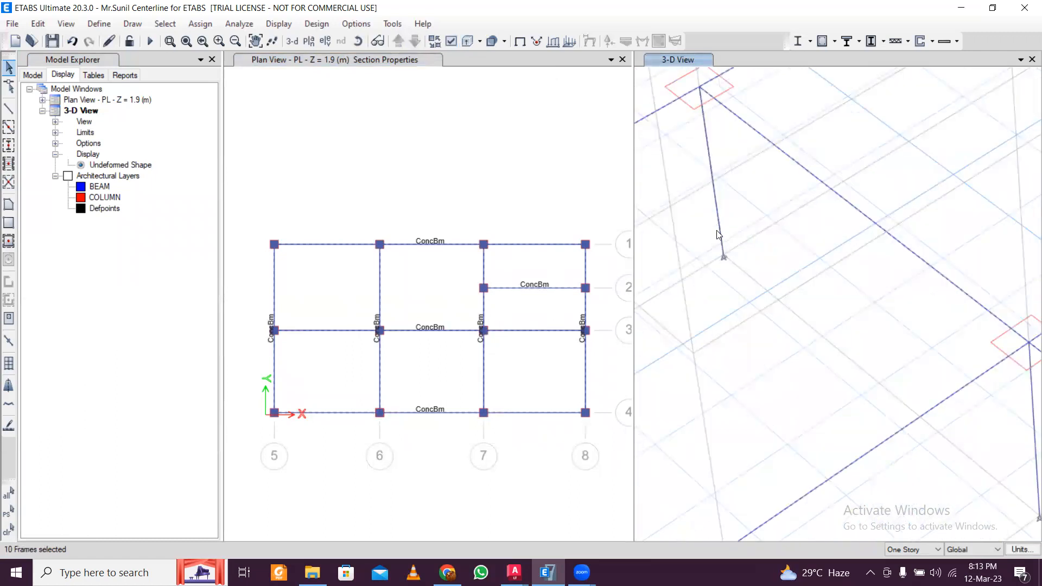
{"action": "scroll", "coordinate": [749, 230], "scroll_direction": "down", "scroll_amount": 3}
{"action": "scroll", "coordinate": [769, 227], "scroll_direction": "up", "scroll_amount": 3}
{"action": "left_click", "coordinate": [770, 222]}
{"action": "scroll", "coordinate": [814, 239], "scroll_direction": "down", "scroll_amount": 3}
{"action": "scroll", "coordinate": [798, 228], "scroll_direction": "up", "scroll_amount": 4}
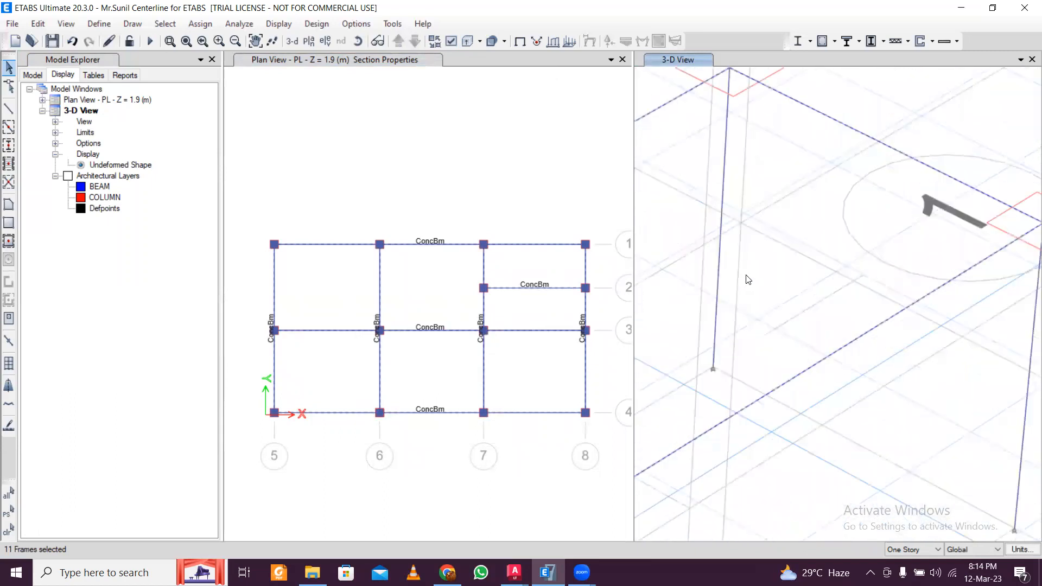
{"action": "left_click", "coordinate": [710, 251]}
{"action": "scroll", "coordinate": [711, 249], "scroll_direction": "down", "scroll_amount": 2}
{"action": "scroll", "coordinate": [727, 233], "scroll_direction": "up", "scroll_amount": 3}
{"action": "left_click_drag", "start_coordinate": [731, 231], "coordinate": [675, 205]}
{"action": "left_click_drag", "start_coordinate": [875, 313], "coordinate": [825, 269]}
{"action": "scroll", "coordinate": [815, 285], "scroll_direction": "down", "scroll_amount": 4}
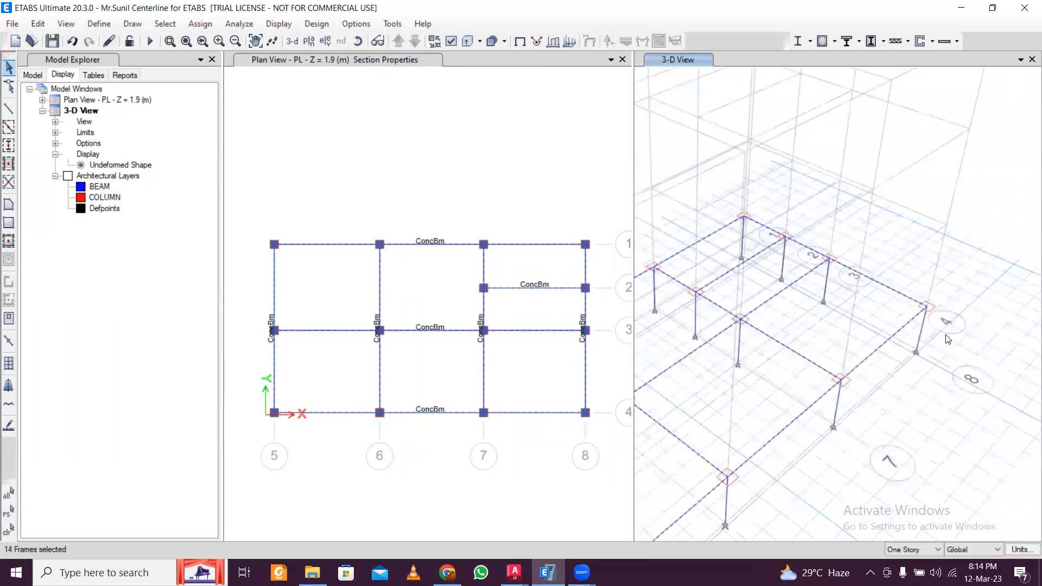
{"action": "scroll", "coordinate": [947, 339], "scroll_direction": "up", "scroll_amount": 3}
{"action": "left_click_drag", "start_coordinate": [901, 369], "coordinate": [830, 302]}
{"action": "scroll", "coordinate": [831, 302], "scroll_direction": "down", "scroll_amount": 3}
{"action": "scroll", "coordinate": [842, 346], "scroll_direction": "down", "scroll_amount": 2}
{"action": "scroll", "coordinate": [842, 325], "scroll_direction": "up", "scroll_amount": 3}
{"action": "scroll", "coordinate": [838, 324], "scroll_direction": "down", "scroll_amount": 3}
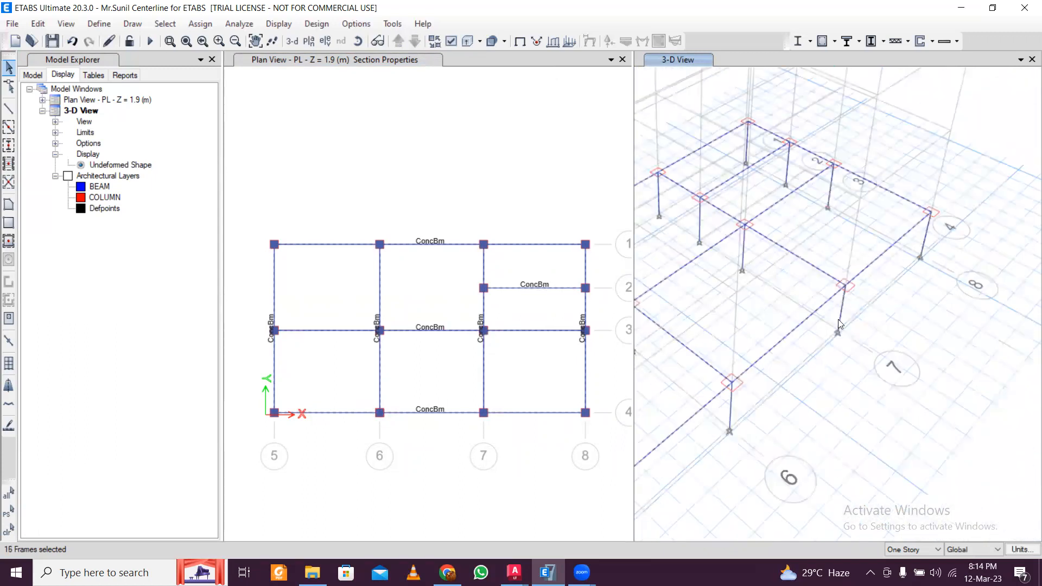
{"action": "scroll", "coordinate": [799, 274], "scroll_direction": "up", "scroll_amount": 2}
{"action": "scroll", "coordinate": [839, 314], "scroll_direction": "up", "scroll_amount": 3}
{"action": "left_click_drag", "start_coordinate": [840, 314], "coordinate": [804, 252]}
{"action": "scroll", "coordinate": [861, 285], "scroll_direction": "down", "scroll_amount": 3}
{"action": "scroll", "coordinate": [872, 295], "scroll_direction": "up", "scroll_amount": 3}
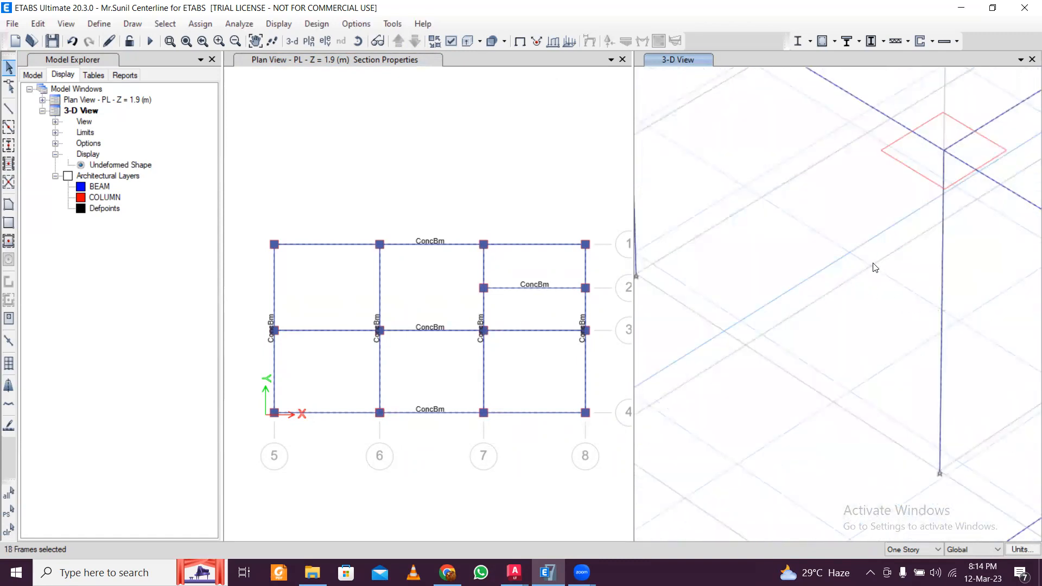
{"action": "scroll", "coordinate": [866, 278], "scroll_direction": "down", "scroll_amount": 3}
{"action": "scroll", "coordinate": [867, 266], "scroll_direction": "up", "scroll_amount": 1}
{"action": "scroll", "coordinate": [866, 271], "scroll_direction": "up", "scroll_amount": 3}
{"action": "left_click", "coordinate": [865, 297]}
{"action": "scroll", "coordinate": [825, 261], "scroll_direction": "down", "scroll_amount": 4}
{"action": "scroll", "coordinate": [802, 238], "scroll_direction": "up", "scroll_amount": 5}
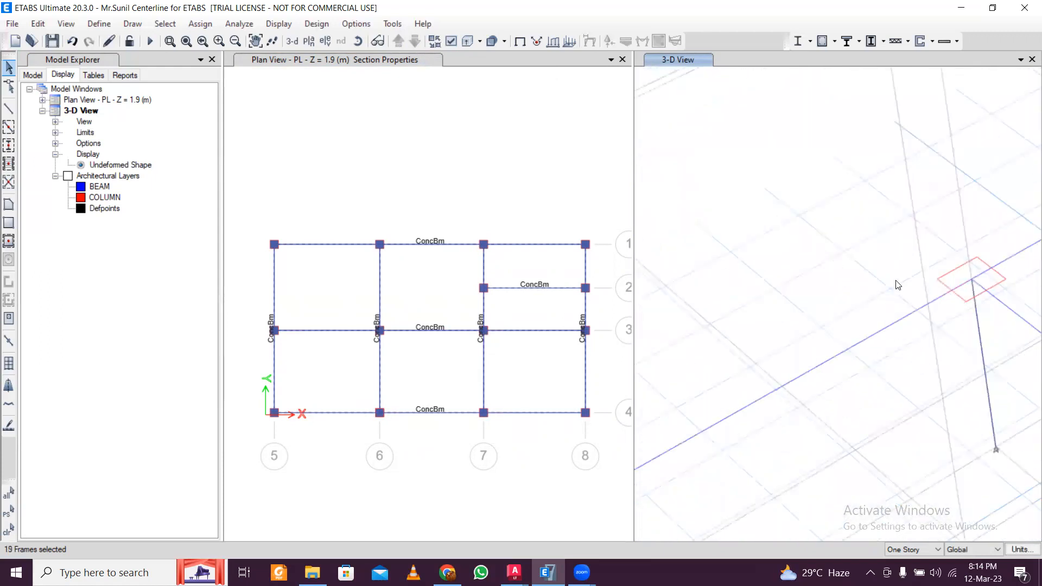
{"action": "scroll", "coordinate": [789, 251], "scroll_direction": "down", "scroll_amount": 3}
{"action": "scroll", "coordinate": [882, 347], "scroll_direction": "up", "scroll_amount": 5}
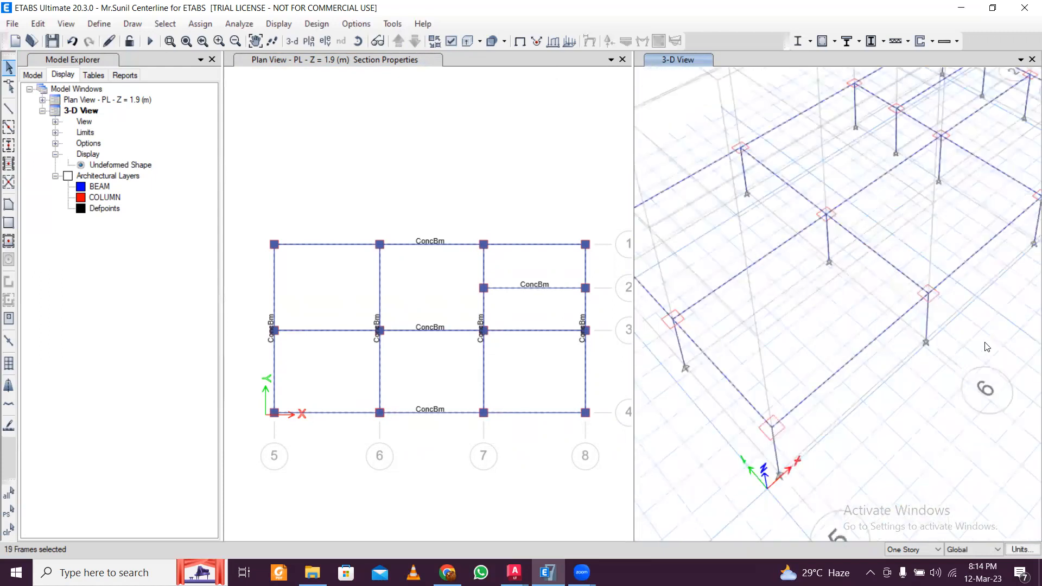
{"action": "scroll", "coordinate": [828, 270], "scroll_direction": "down", "scroll_amount": 4}
{"action": "left_click", "coordinate": [828, 269]}
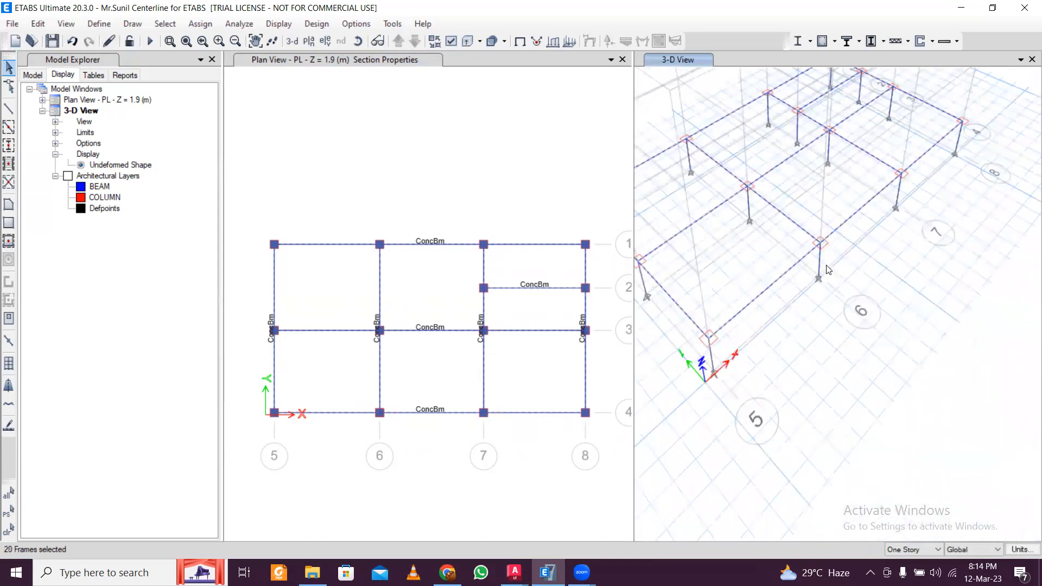
{"action": "left_click", "coordinate": [819, 267]}
{"action": "scroll", "coordinate": [804, 289], "scroll_direction": "up", "scroll_amount": 5}
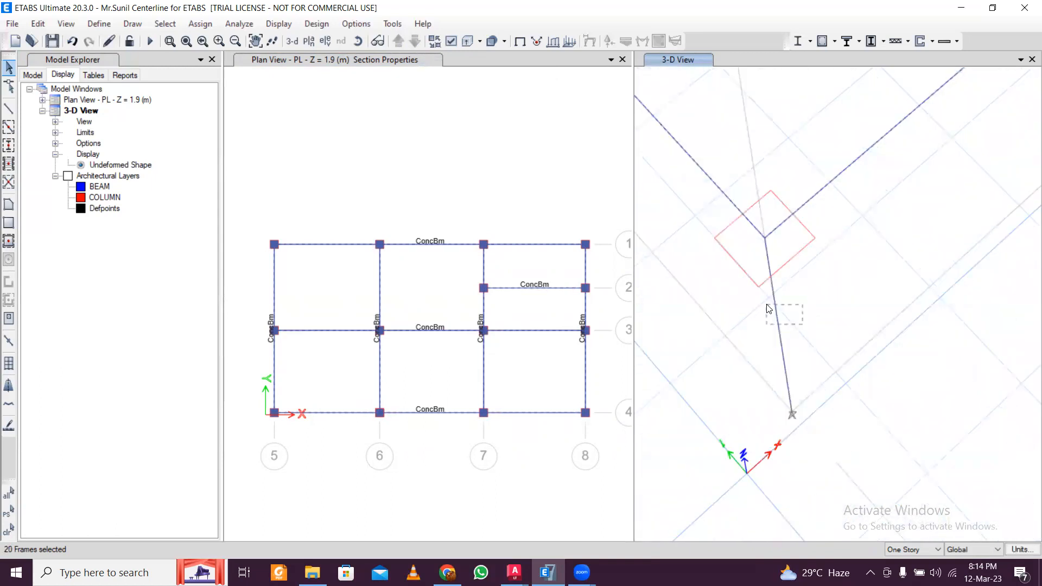
{"action": "scroll", "coordinate": [807, 322], "scroll_direction": "down", "scroll_amount": 4}
{"action": "scroll", "coordinate": [782, 273], "scroll_direction": "up", "scroll_amount": 5}
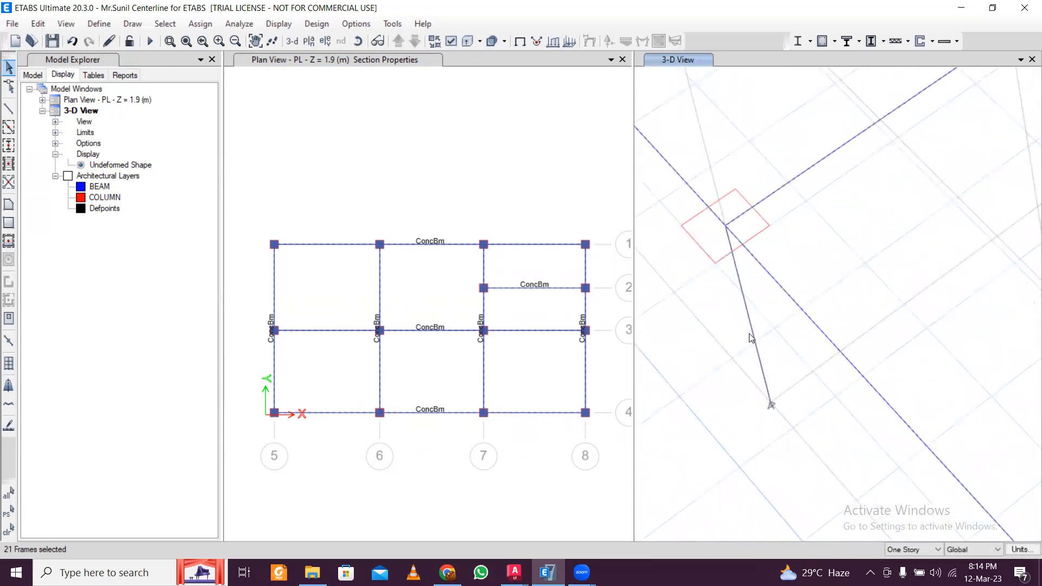
{"action": "left_click", "coordinate": [747, 332]}
{"action": "middle_click_drag", "start_coordinate": [713, 335], "coordinate": [912, 488]}
{"action": "scroll", "coordinate": [831, 351], "scroll_direction": "down", "scroll_amount": 3}
{"action": "scroll", "coordinate": [744, 230], "scroll_direction": "up", "scroll_amount": 3}
{"action": "scroll", "coordinate": [756, 304], "scroll_direction": "down", "scroll_amount": 6}
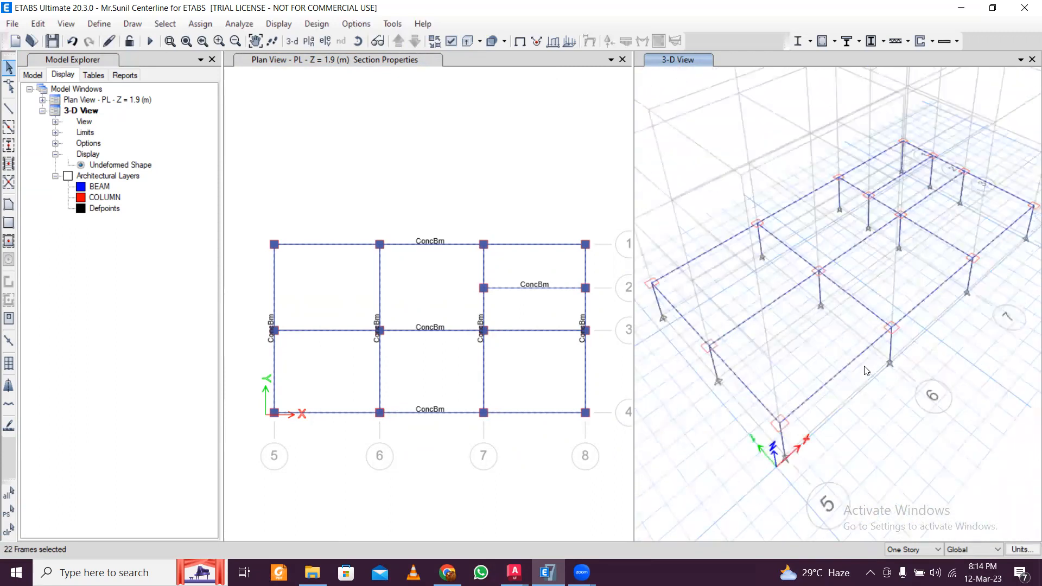
{"action": "scroll", "coordinate": [867, 371], "scroll_direction": "up", "scroll_amount": 3}
{"action": "scroll", "coordinate": [842, 302], "scroll_direction": "down", "scroll_amount": 4}
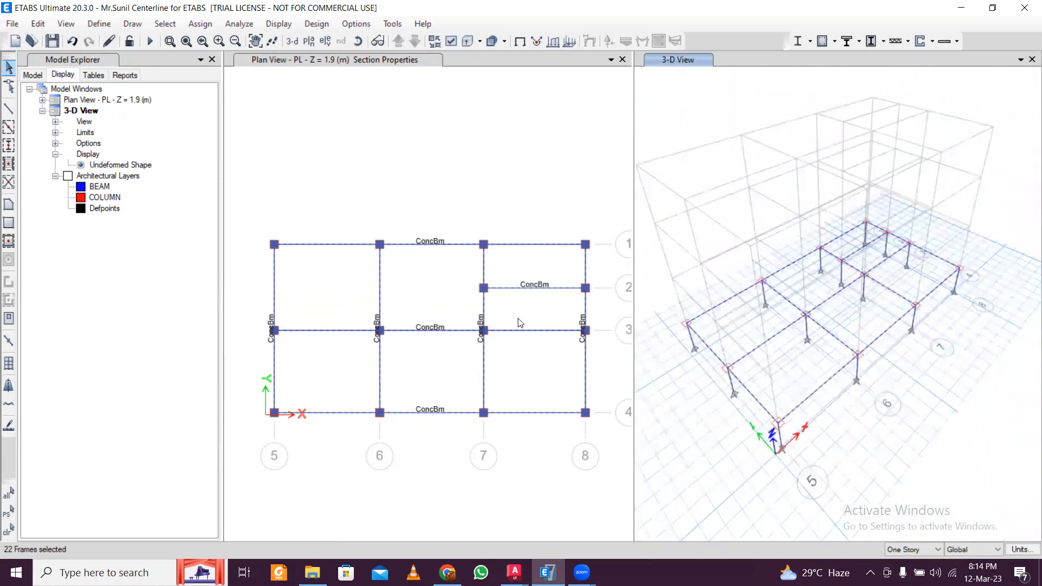
Replicate the selected PL beams and columns on Story2
{"action": "left_click", "coordinate": [43, 25]}
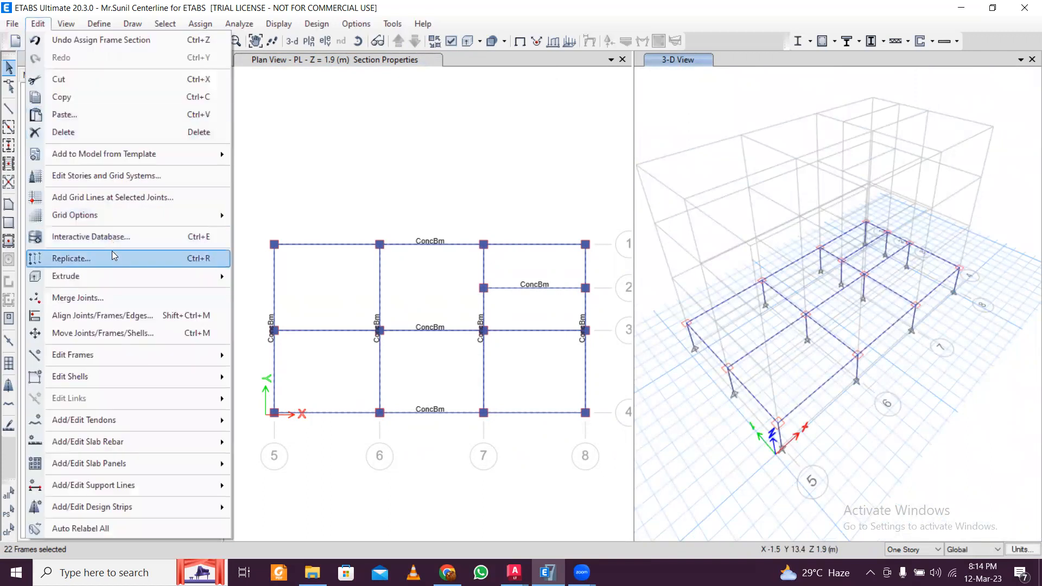
{"action": "left_click", "coordinate": [139, 260]}
{"action": "left_click", "coordinate": [132, 121]}
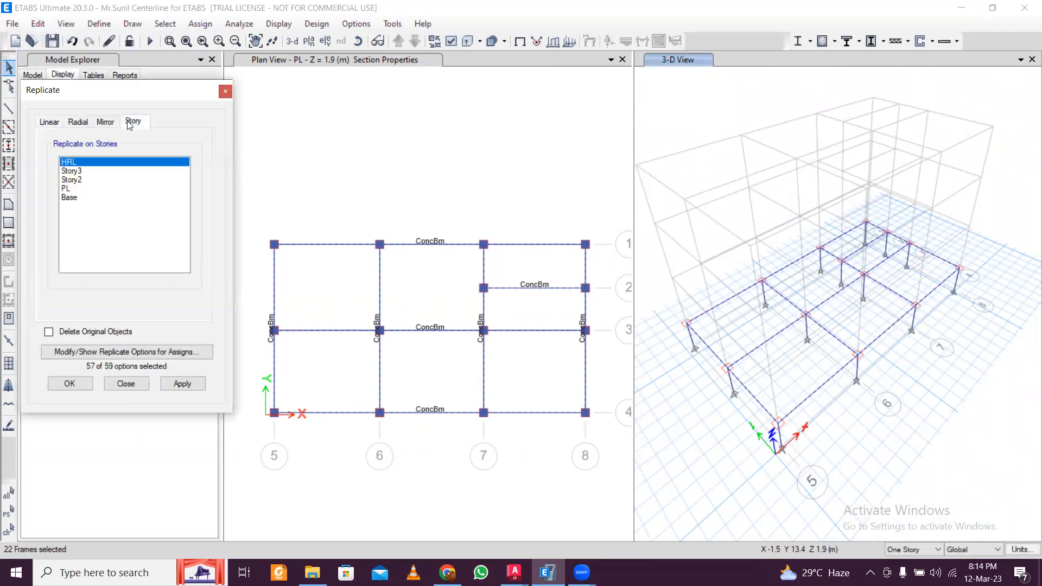
{"action": "left_click", "coordinate": [115, 184]}
{"action": "left_click", "coordinate": [184, 383]}
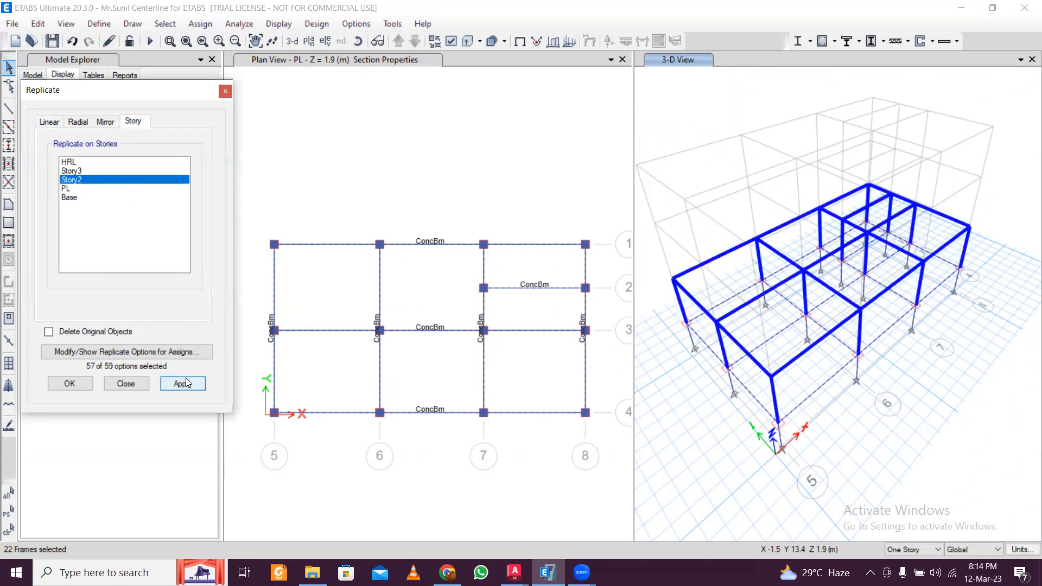
{"action": "left_click", "coordinate": [186, 383]}
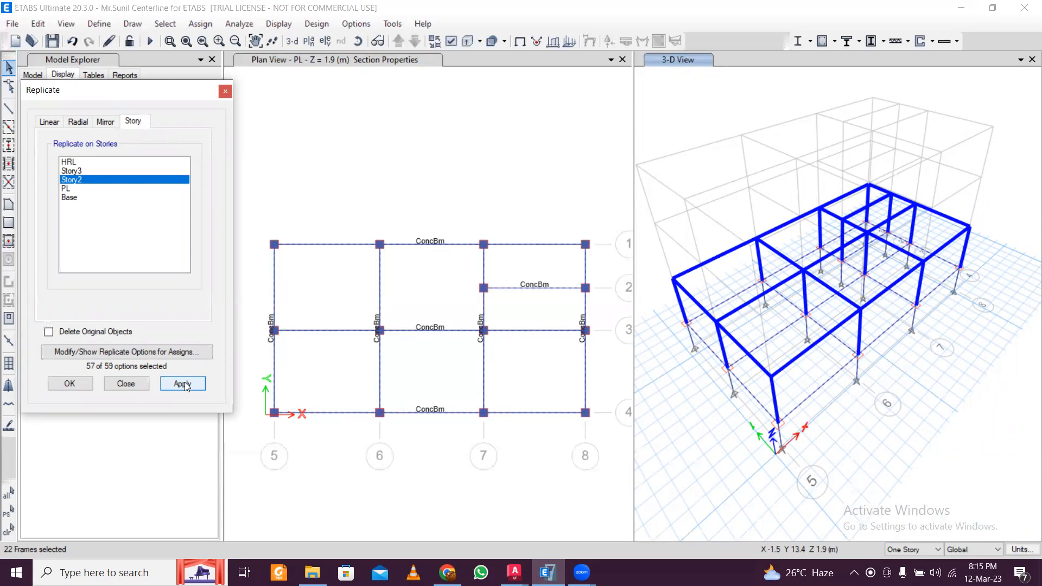
{"action": "left_click", "coordinate": [183, 385]}
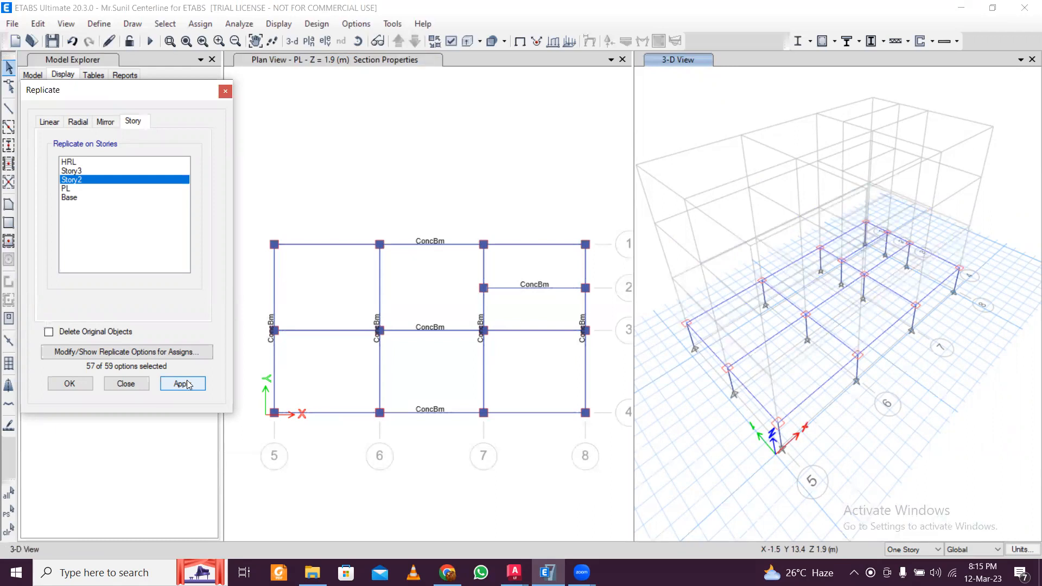
{"action": "left_click", "coordinate": [66, 386]}
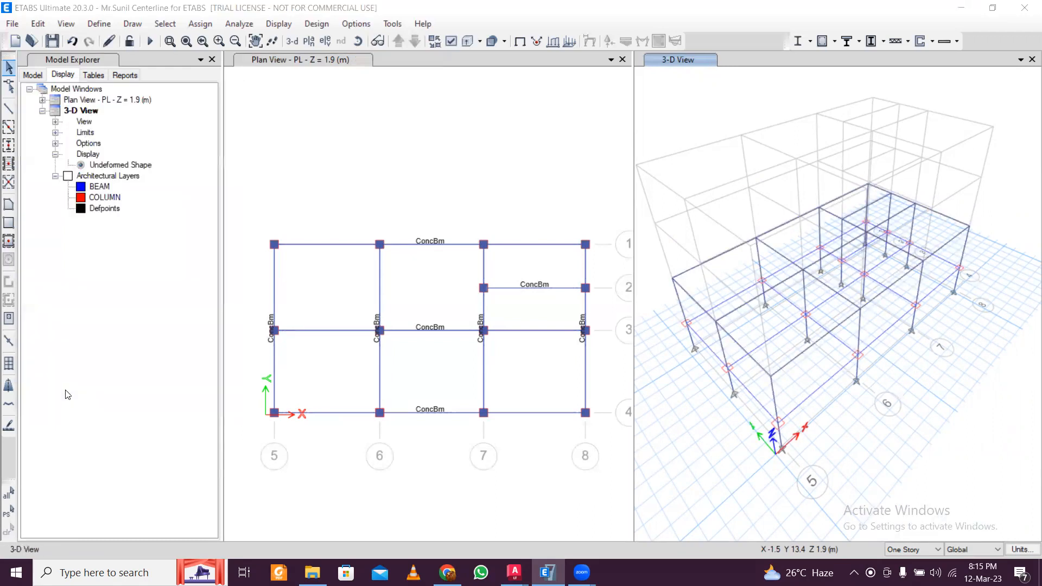
Show the Story2 plan and fill every bay with a Slab1 floor, except the one between grids 1–2 and 7–8
{"action": "left_click", "coordinate": [334, 60]}
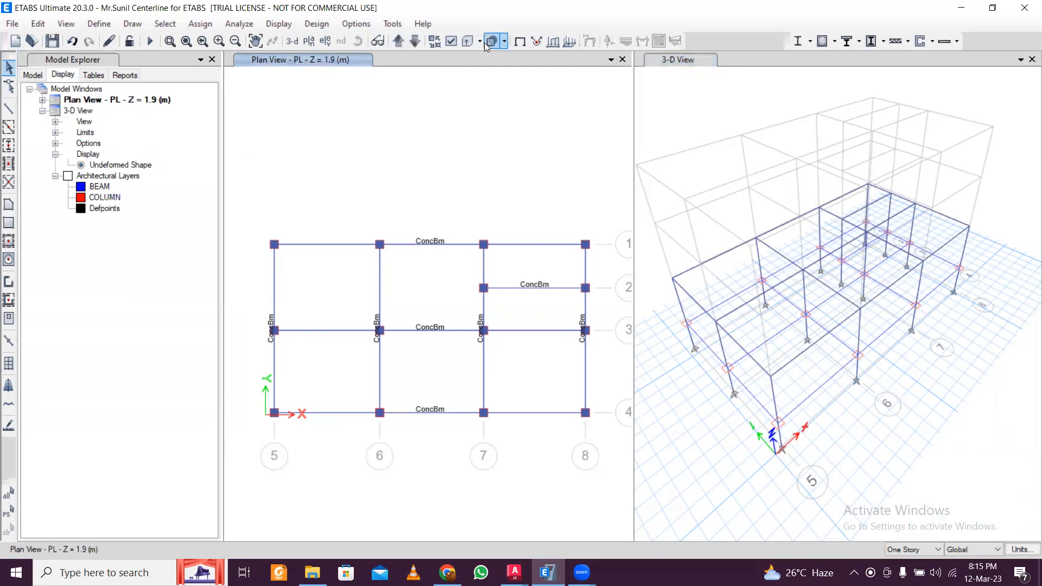
{"action": "left_click", "coordinate": [397, 41]}
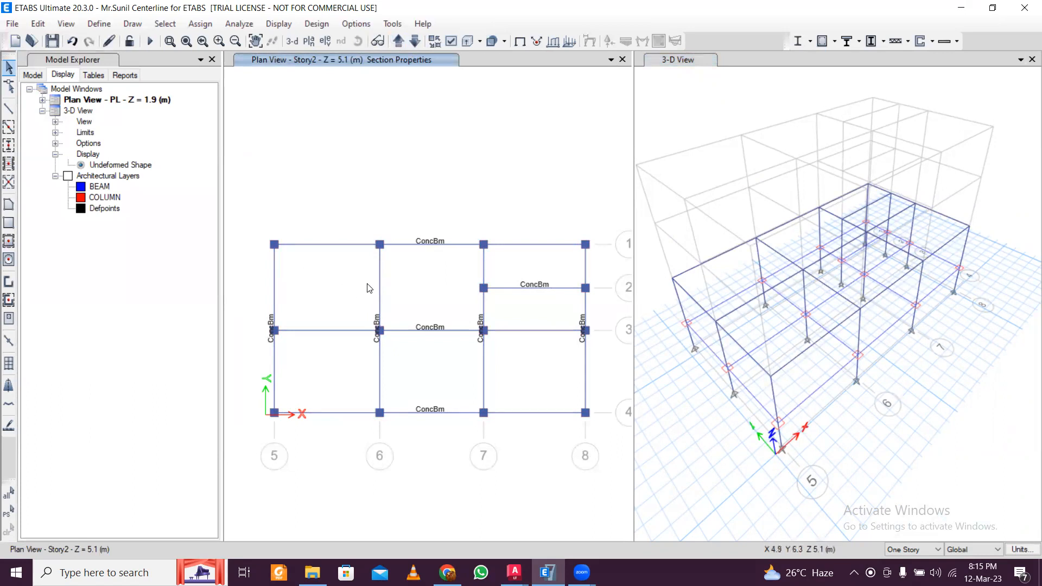
{"action": "left_click", "coordinate": [9, 241]}
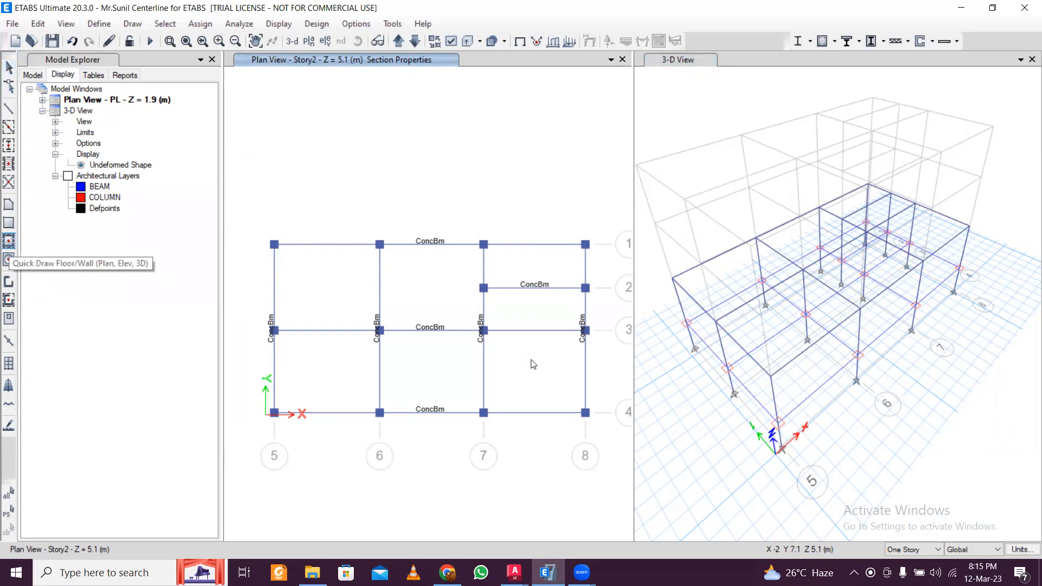
{"action": "left_click", "coordinate": [524, 375]}
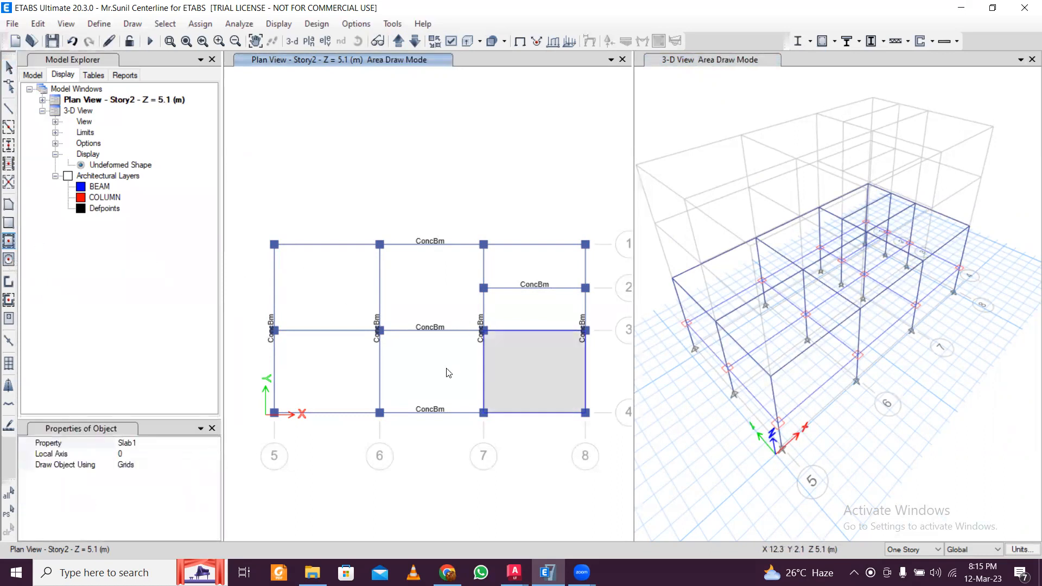
{"action": "left_click", "coordinate": [438, 371]}
{"action": "left_click", "coordinate": [356, 363]}
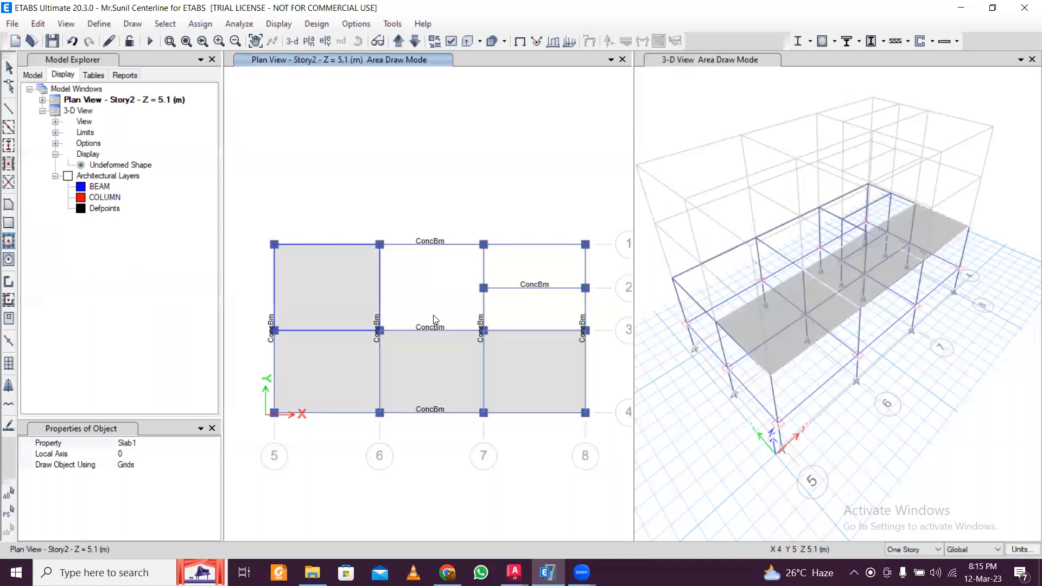
{"action": "left_click", "coordinate": [523, 314]}
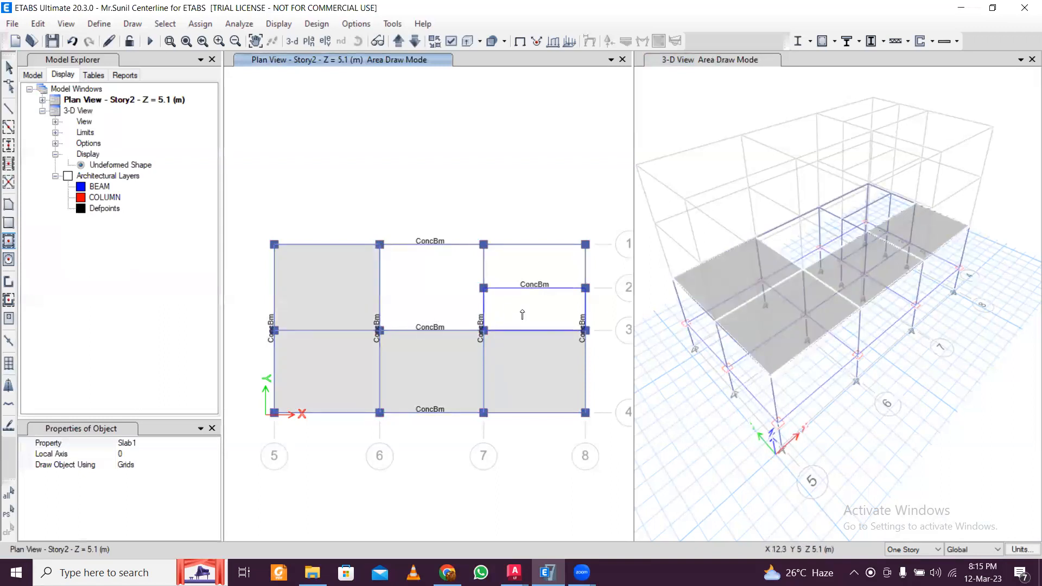
{"action": "left_click_drag", "start_coordinate": [352, 212], "coordinate": [498, 351]}
{"action": "left_click", "coordinate": [524, 316]}
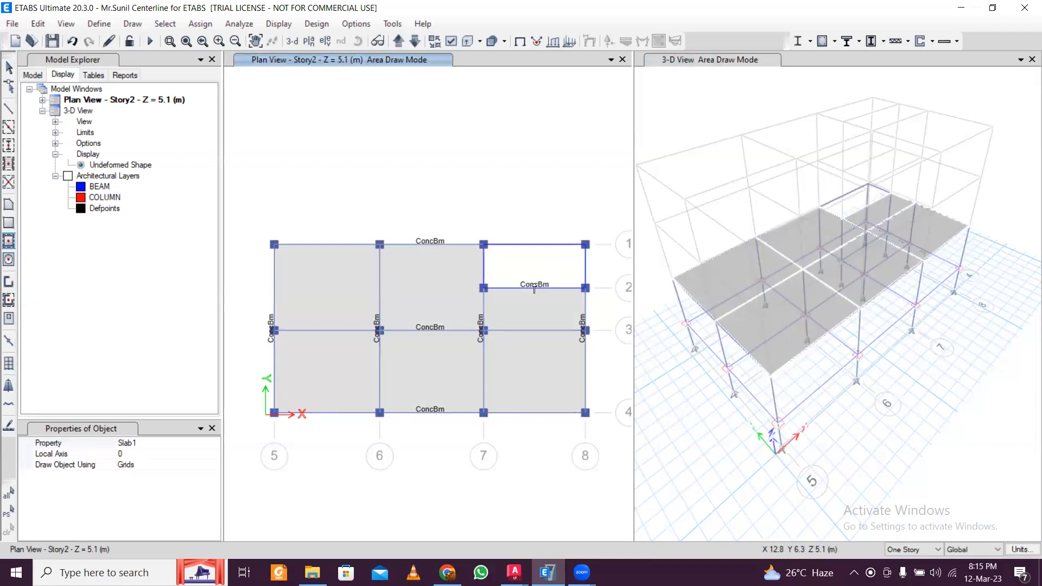
{"action": "key", "text": "Escape"}
Select all joints, frames and slabs of the Story2 plan and replicate them on Story3
{"action": "mouse_move", "coordinate": [244, 215]}
{"action": "left_mouse_down"}
{"action": "mouse_move", "coordinate": [594, 454]}
{"action": "mouse_move", "coordinate": [599, 437]}
{"action": "left_mouse_up"}
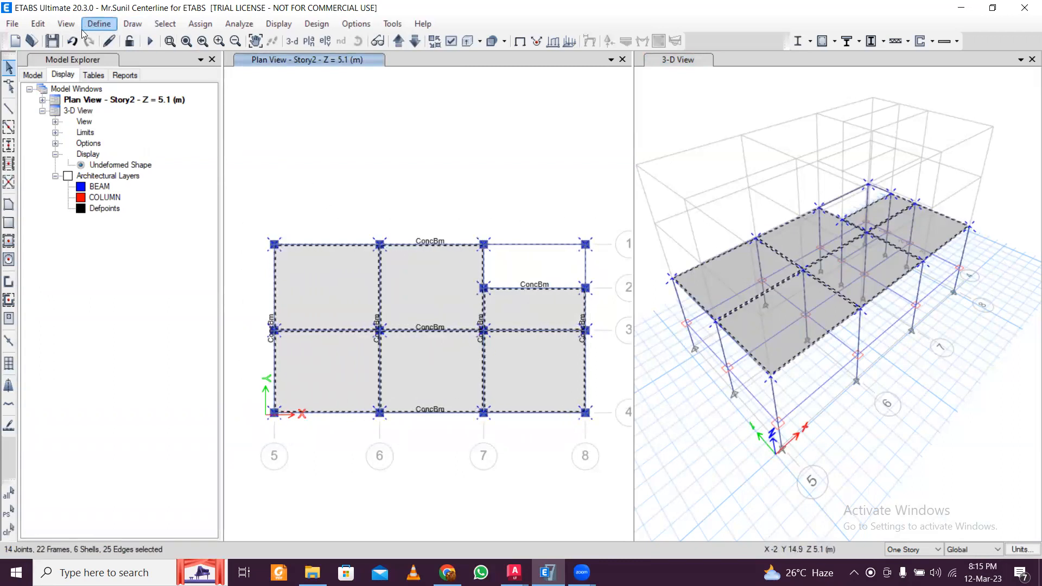
{"action": "left_click", "coordinate": [39, 25]}
{"action": "left_click", "coordinate": [39, 26]}
{"action": "left_click", "coordinate": [39, 25]}
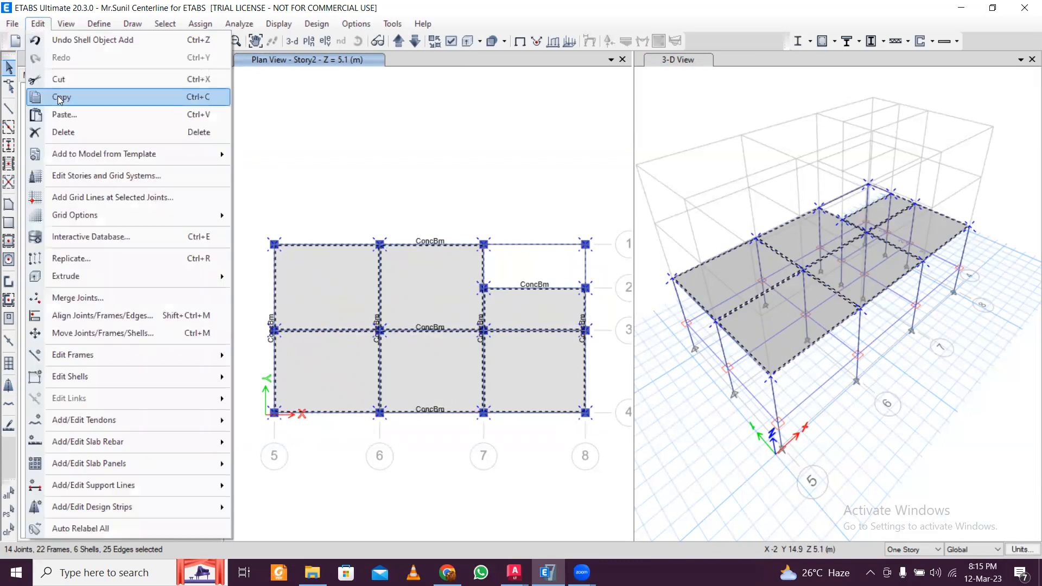
{"action": "left_click", "coordinate": [96, 260]}
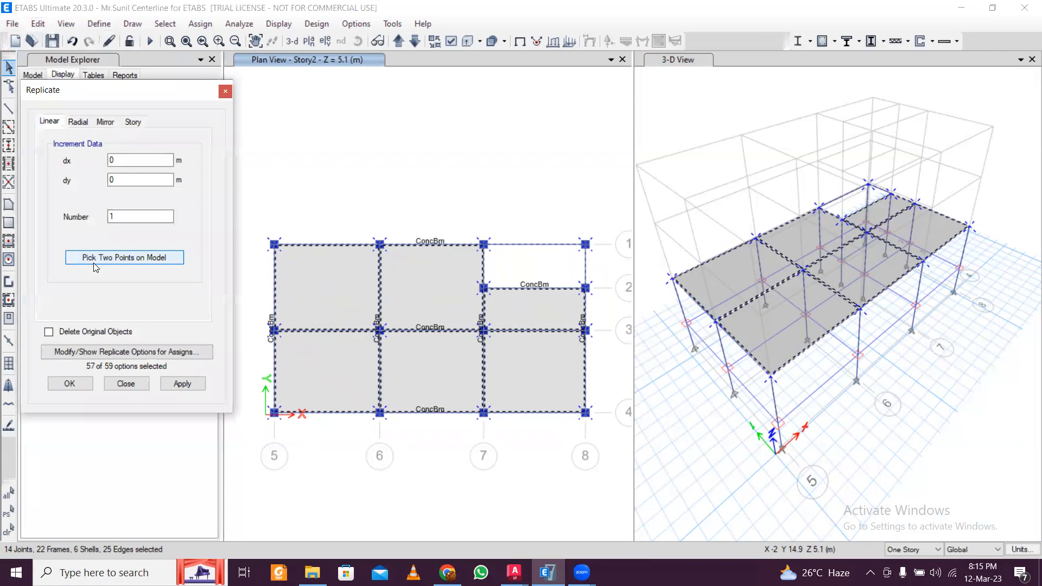
{"action": "left_click", "coordinate": [133, 122]}
{"action": "left_click", "coordinate": [128, 171]}
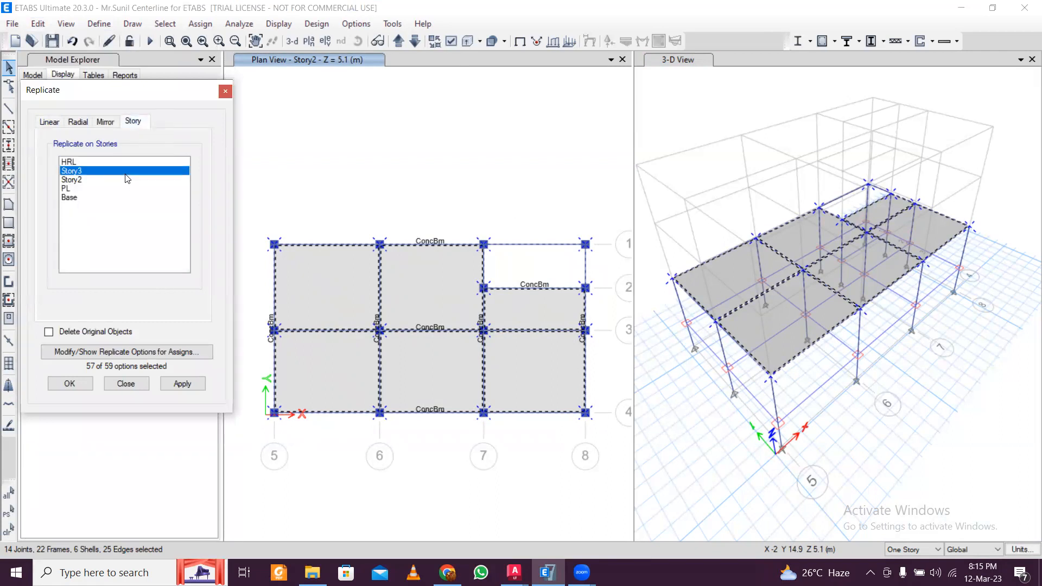
{"action": "left_click", "coordinate": [186, 384]}
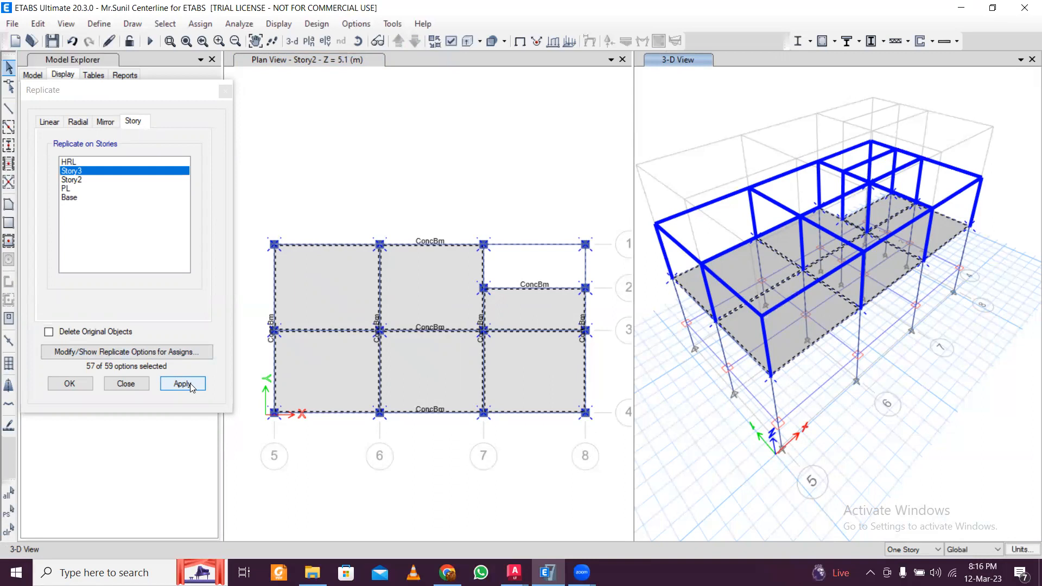
{"action": "left_click", "coordinate": [184, 384]}
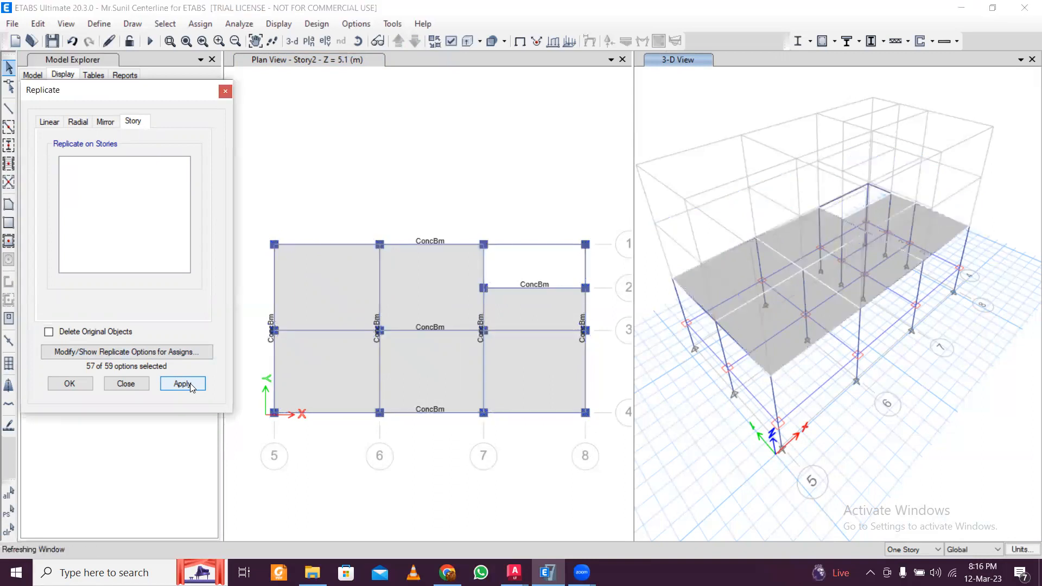
{"action": "left_click", "coordinate": [69, 383]}
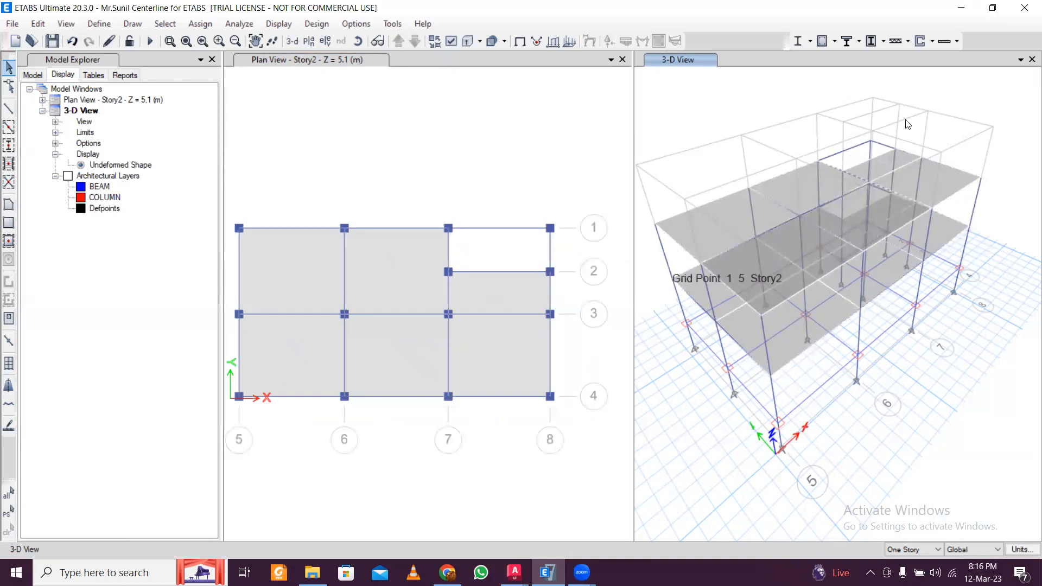
{"action": "scroll", "coordinate": [529, 266], "scroll_direction": "up", "scroll_amount": 2}
{"action": "scroll", "coordinate": [489, 259], "scroll_direction": "down", "scroll_amount": 2}
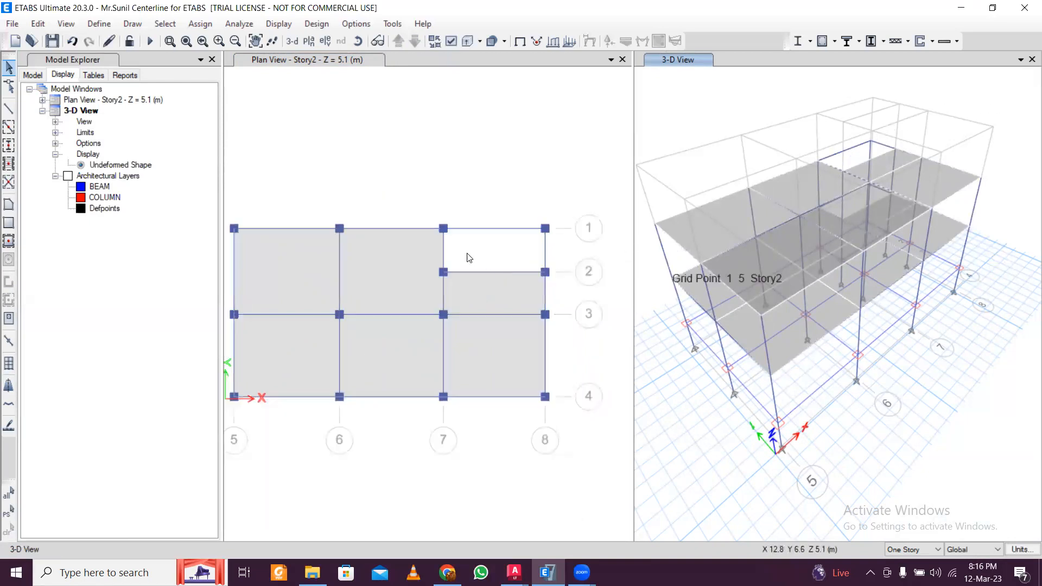
{"action": "scroll", "coordinate": [475, 239], "scroll_direction": "up", "scroll_amount": 2}
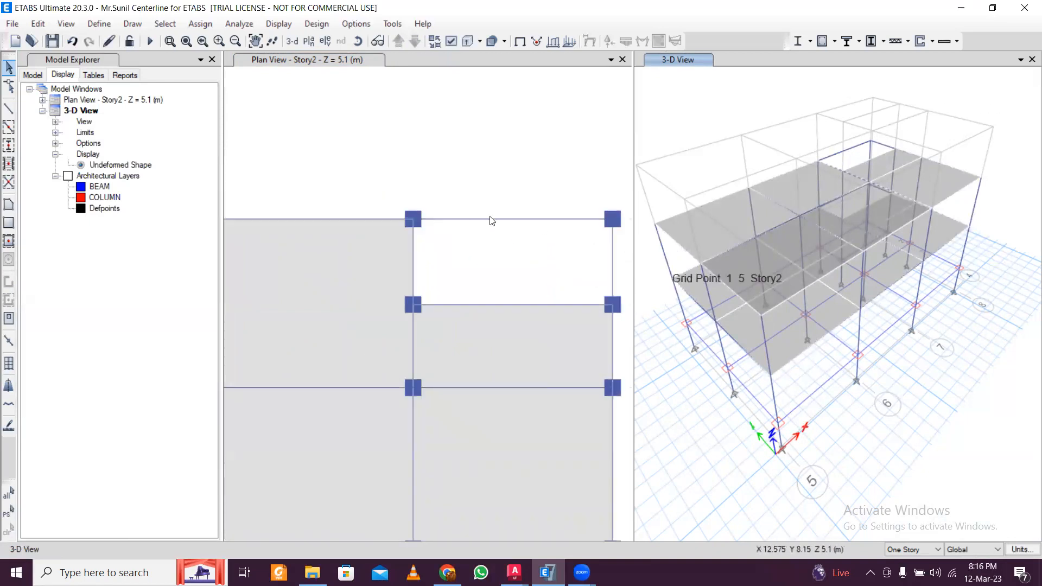
{"action": "scroll", "coordinate": [490, 219], "scroll_direction": "down", "scroll_amount": 2}
{"action": "left_click_drag", "start_coordinate": [385, 191], "coordinate": [521, 279]}
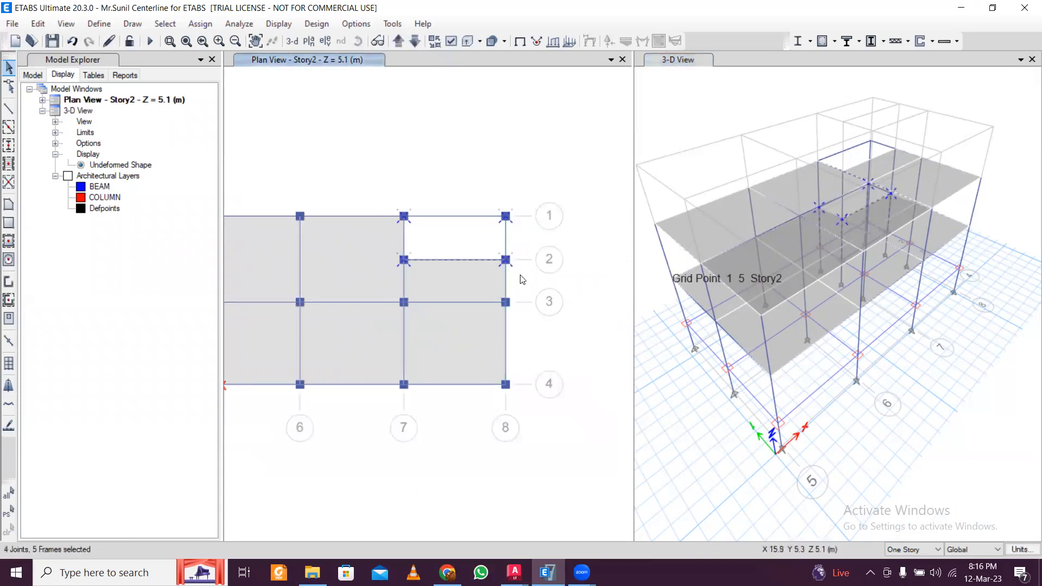
{"action": "scroll", "coordinate": [510, 259], "scroll_direction": "up", "scroll_amount": 2}
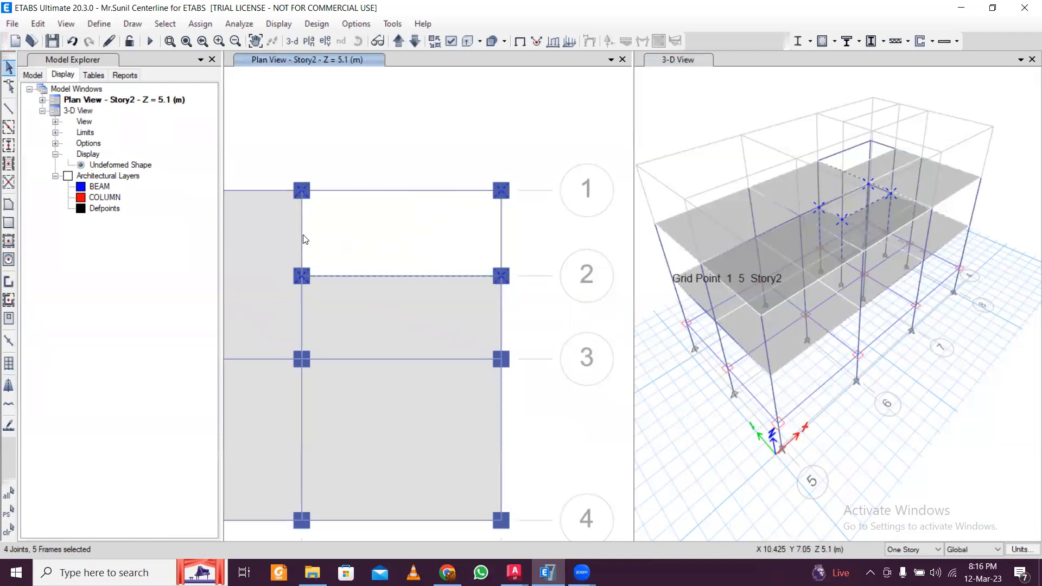
{"action": "left_click_drag", "start_coordinate": [283, 161], "coordinate": [316, 234]}
{"action": "left_click_drag", "start_coordinate": [393, 229], "coordinate": [389, 174]}
{"action": "scroll", "coordinate": [291, 165], "scroll_direction": "down", "scroll_amount": 3}
{"action": "scroll", "coordinate": [293, 165], "scroll_direction": "up", "scroll_amount": 3}
{"action": "scroll", "coordinate": [302, 171], "scroll_direction": "down", "scroll_amount": 3}
{"action": "scroll", "coordinate": [365, 193], "scroll_direction": "up", "scroll_amount": 3}
{"action": "scroll", "coordinate": [370, 195], "scroll_direction": "down", "scroll_amount": 3}
{"action": "scroll", "coordinate": [412, 219], "scroll_direction": "up", "scroll_amount": 2}
{"action": "key", "text": "ctrl+q"}
Select the four columns and the grid 2 beam around the open bay on the Story2 plan and replicate them on HRL
{"action": "left_click_drag", "start_coordinate": [381, 169], "coordinate": [550, 272]}
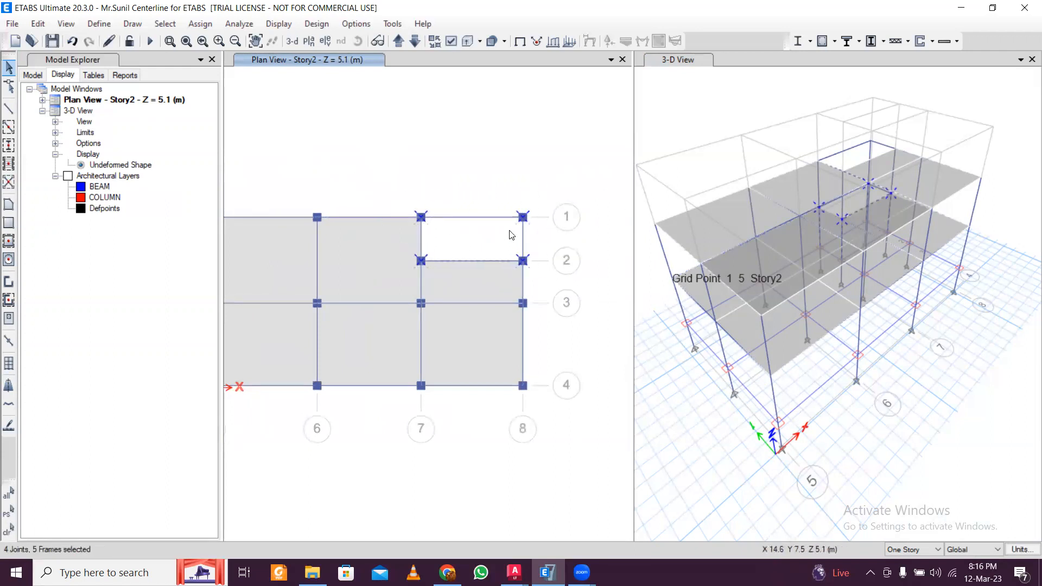
{"action": "scroll", "coordinate": [511, 235], "scroll_direction": "up", "scroll_amount": 2}
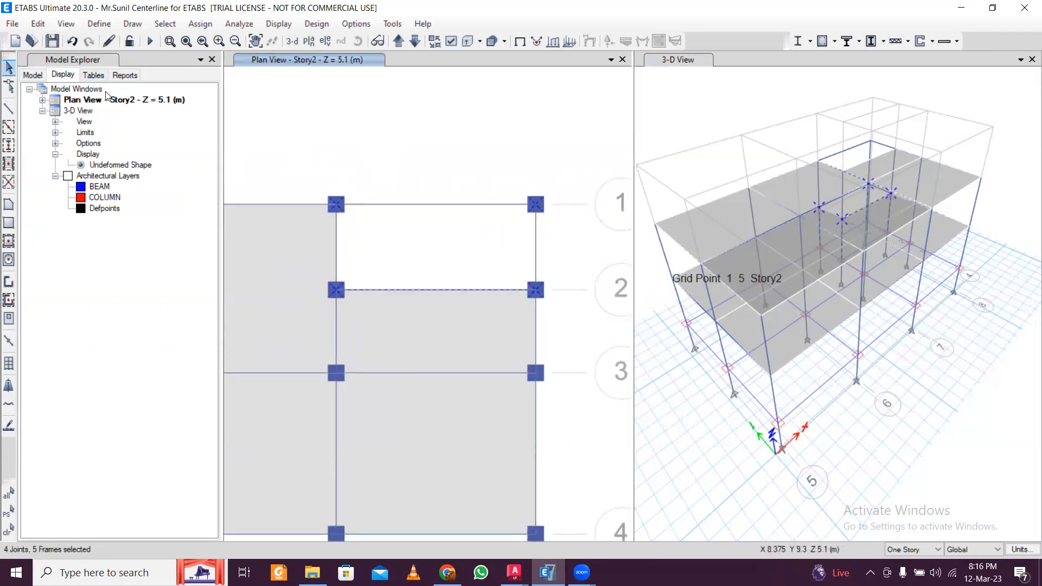
{"action": "left_click", "coordinate": [47, 25]}
{"action": "left_click", "coordinate": [103, 261]}
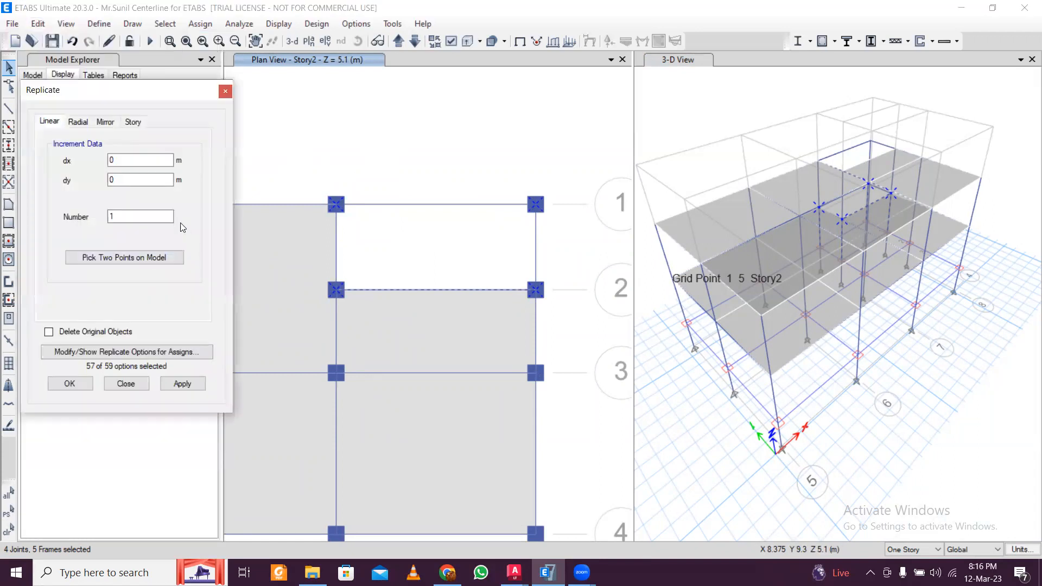
{"action": "left_click", "coordinate": [133, 121]}
{"action": "left_click", "coordinate": [181, 384]}
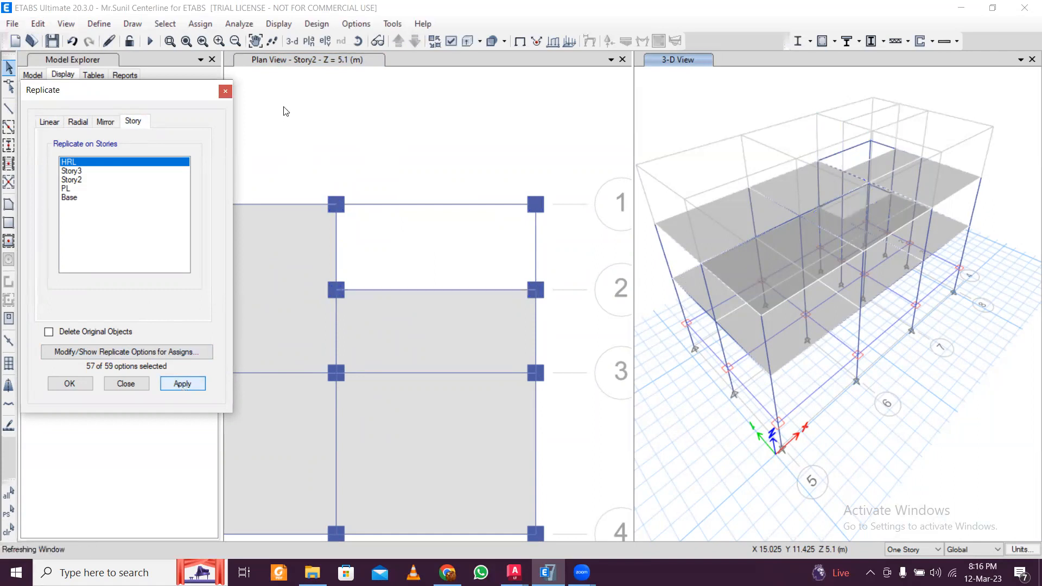
{"action": "left_click", "coordinate": [128, 382]}
Draw SteelCol frame members on the HRL plan along grids 7 and 8 between grids 1 and 2, and along grid 1
{"action": "left_click", "coordinate": [334, 64]}
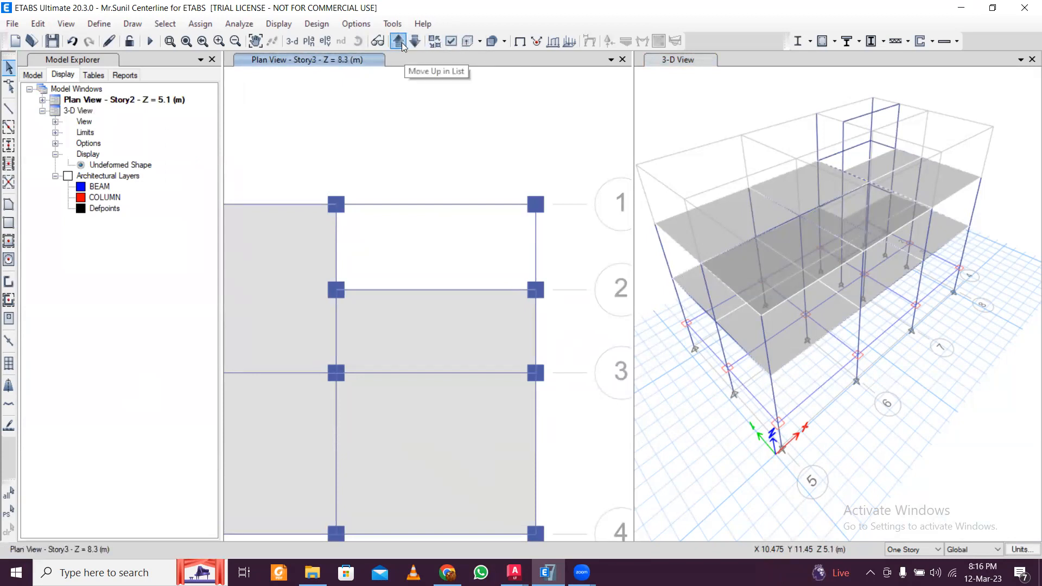
{"action": "left_click", "coordinate": [399, 42]}
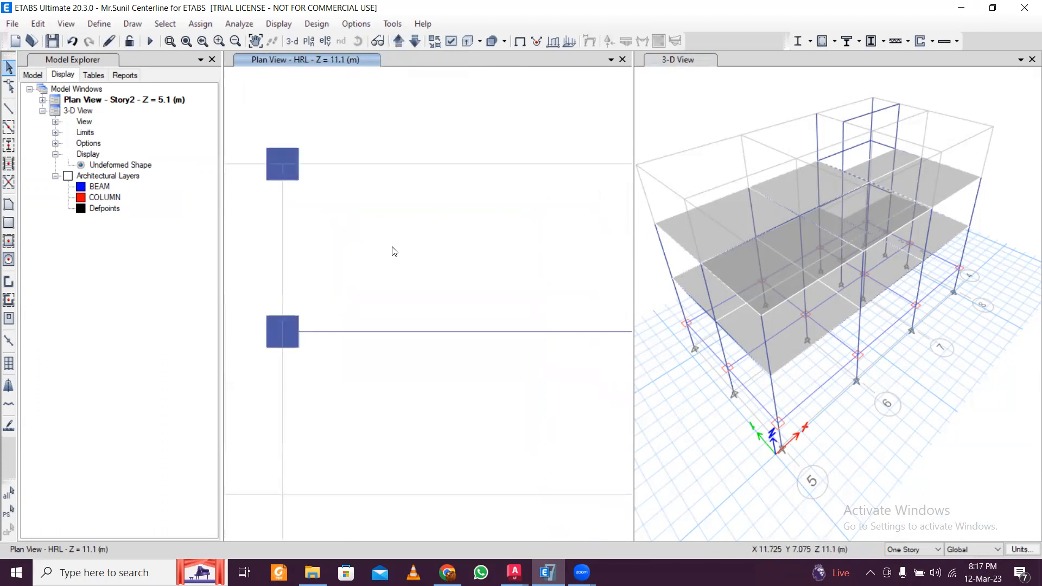
{"action": "scroll", "coordinate": [434, 250], "scroll_direction": "up", "scroll_amount": 3}
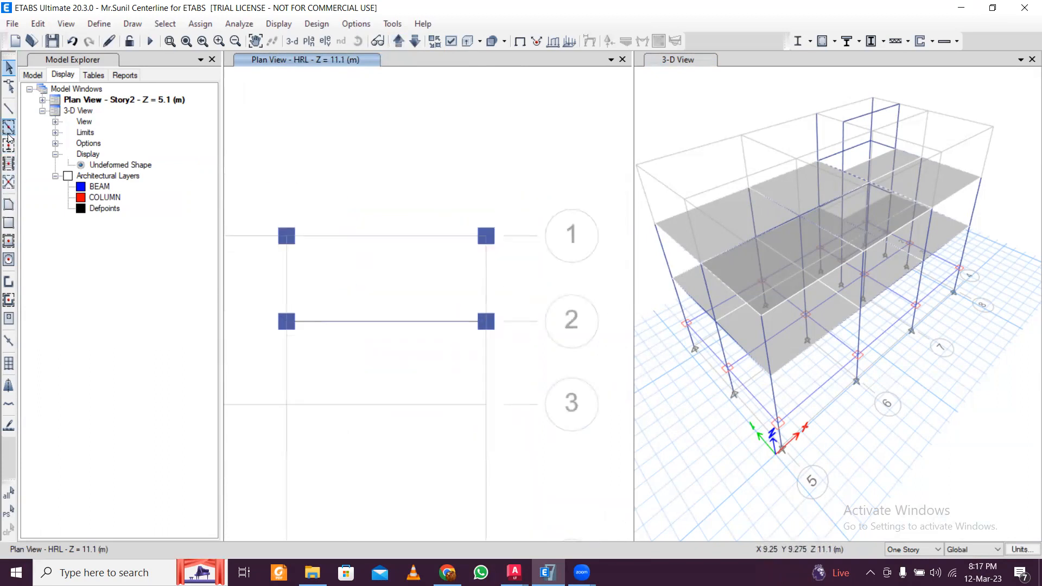
{"action": "left_click", "coordinate": [9, 130]}
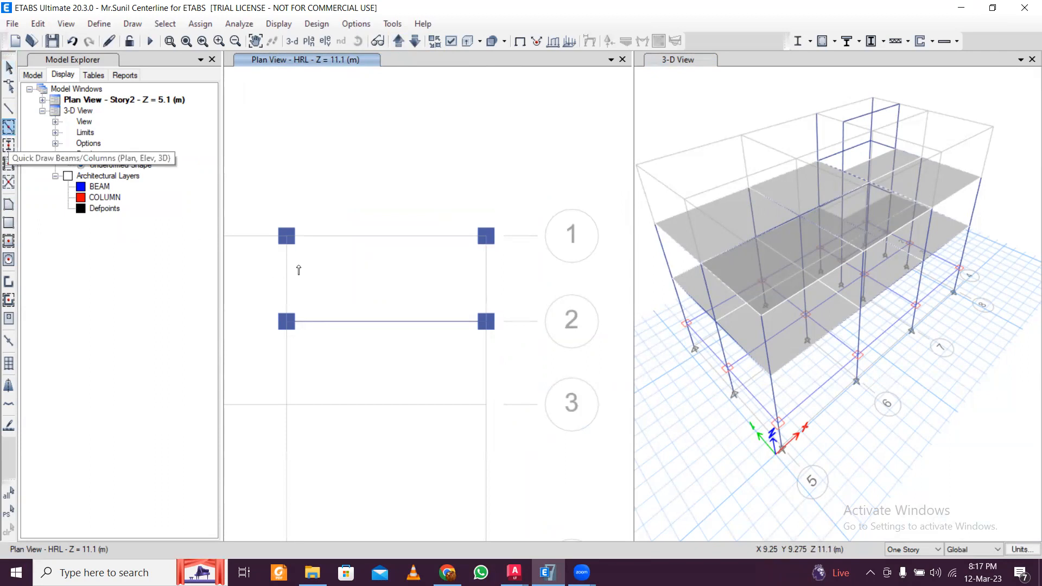
{"action": "left_click_drag", "start_coordinate": [262, 209], "coordinate": [315, 352]}
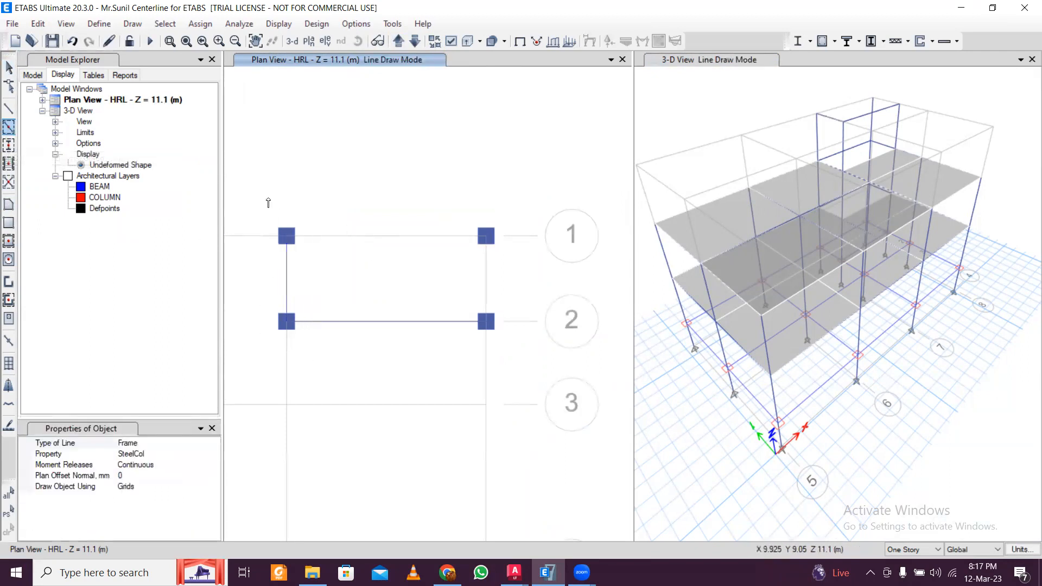
{"action": "left_click_drag", "start_coordinate": [469, 215], "coordinate": [498, 336]}
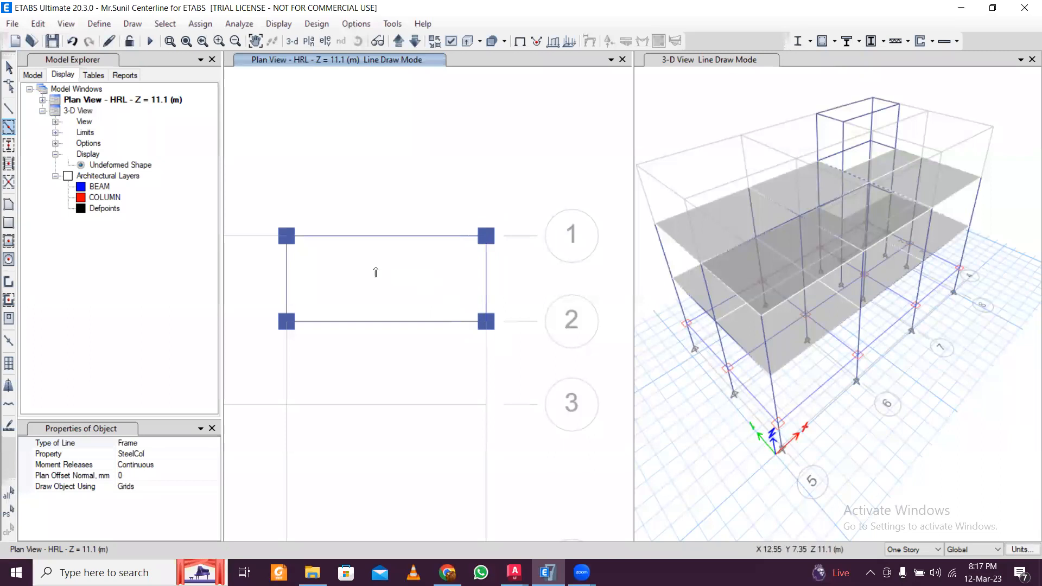
{"action": "key", "text": "Escape"}
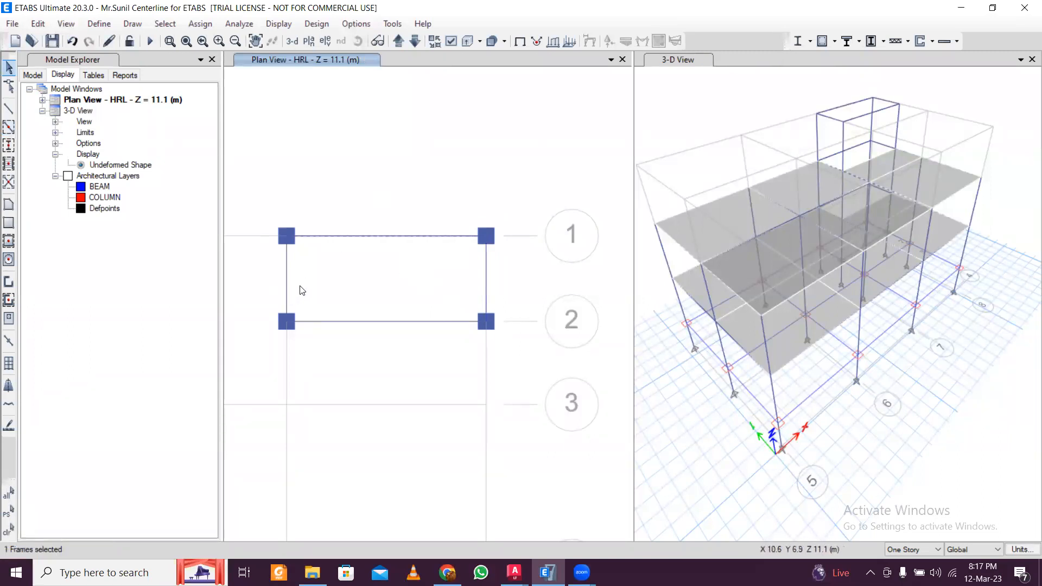
Assign the ConcBm section to the three HRL beams along grids 1, 7 and 8 around the raised bay
{"action": "left_click", "coordinate": [485, 273]}
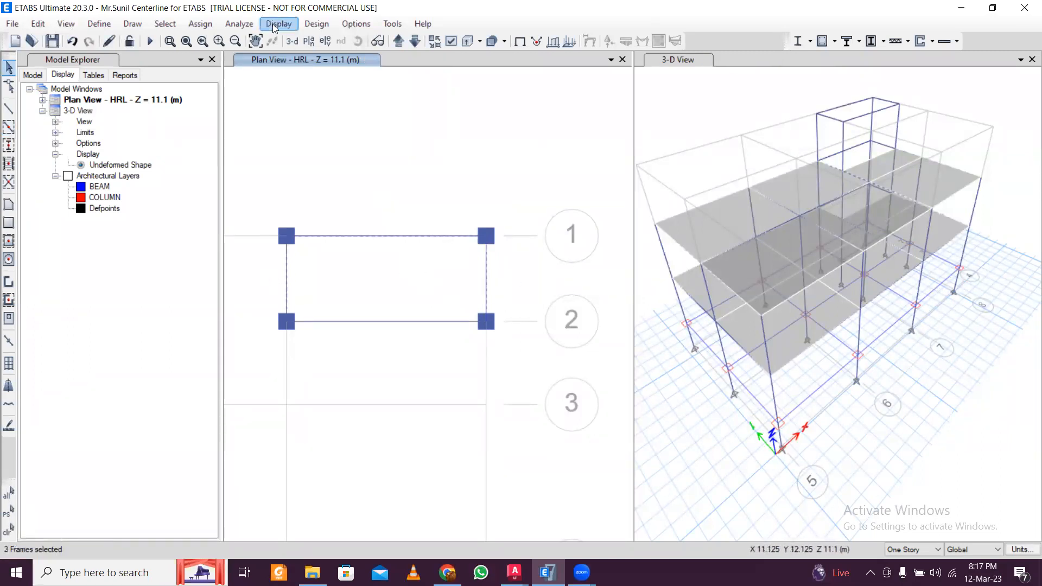
{"action": "left_click", "coordinate": [200, 25]}
{"action": "mouse_move", "coordinate": [345, 60]}
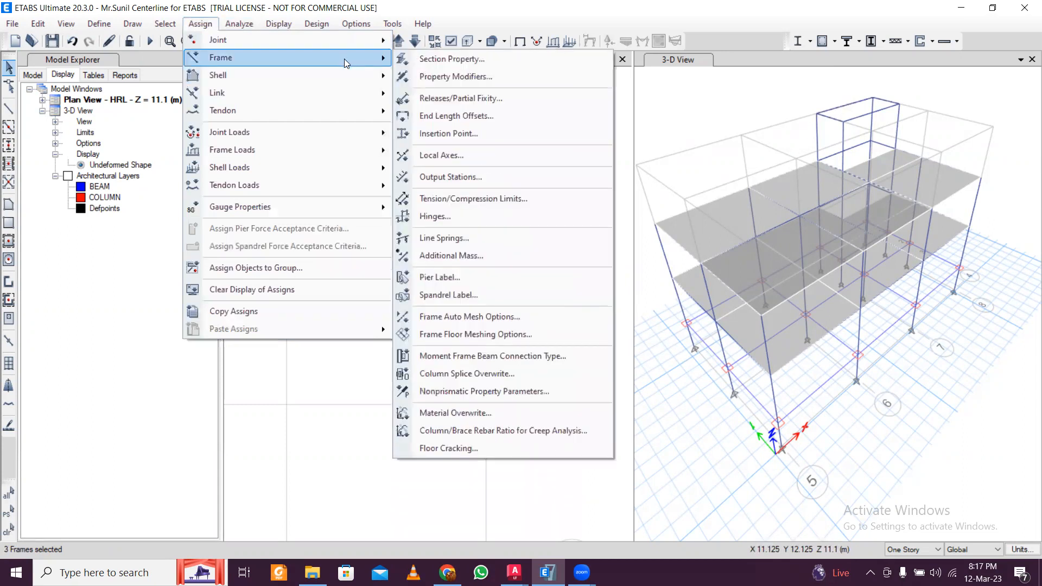
{"action": "left_click", "coordinate": [452, 58]}
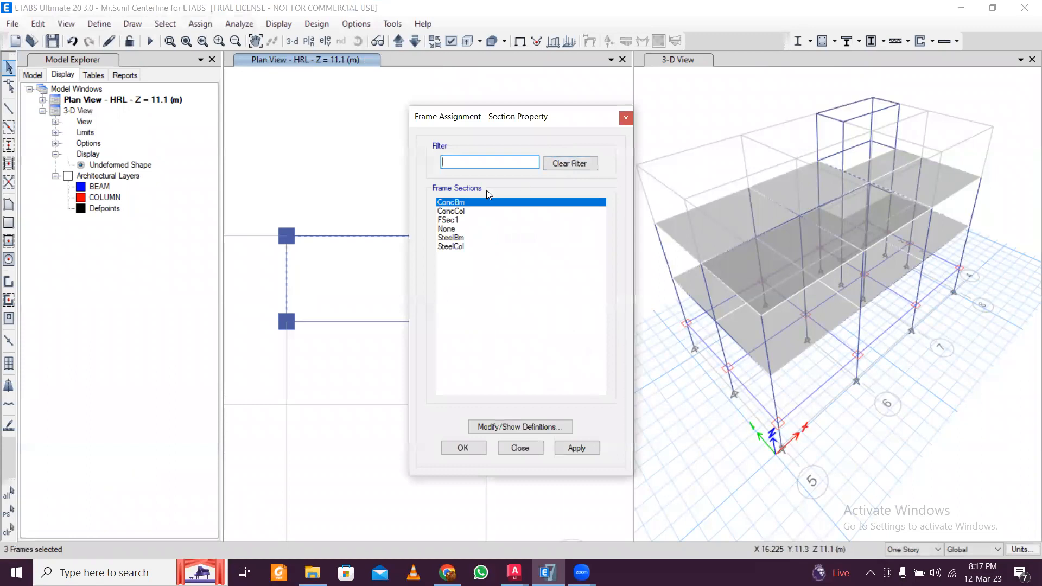
{"action": "left_click", "coordinate": [577, 447]}
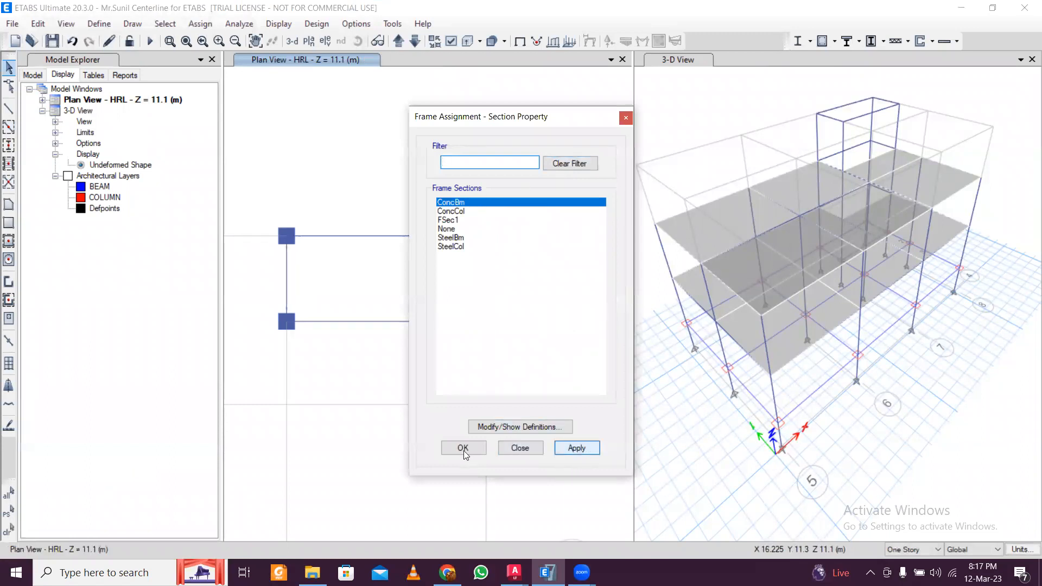
{"action": "left_click", "coordinate": [520, 448]}
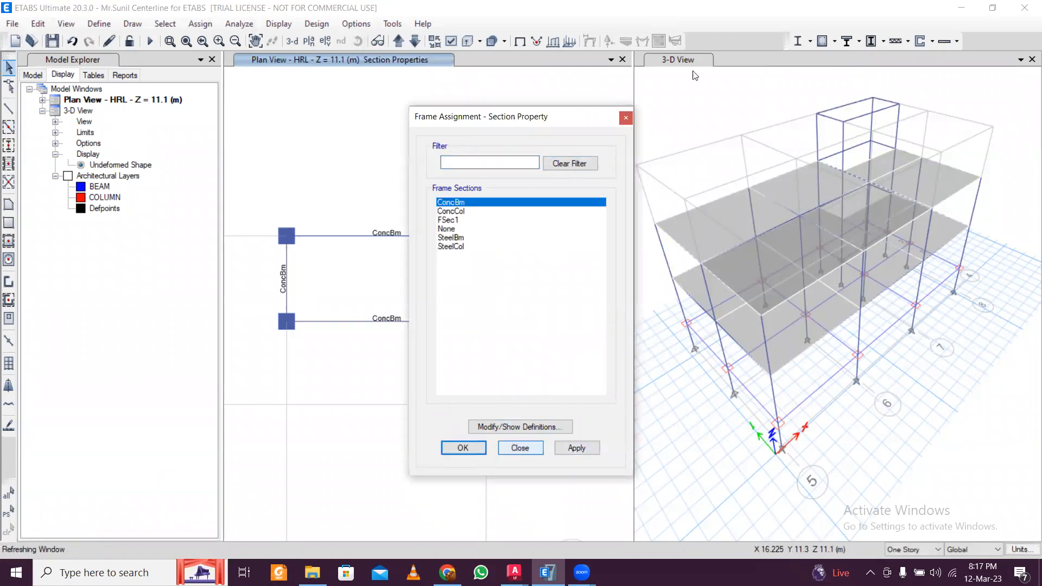
Select all joints on the Base plan and assign them fixed restraints, with all translations and rotations restrained
{"action": "scroll", "coordinate": [777, 452], "scroll_direction": "up", "scroll_amount": 5}
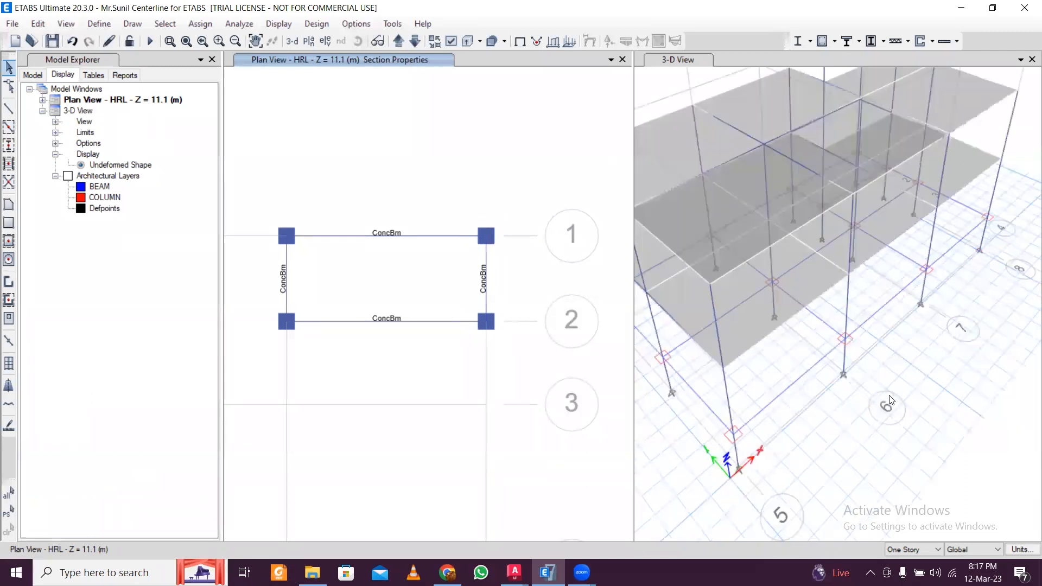
{"action": "scroll", "coordinate": [777, 346], "scroll_direction": "down", "scroll_amount": 4}
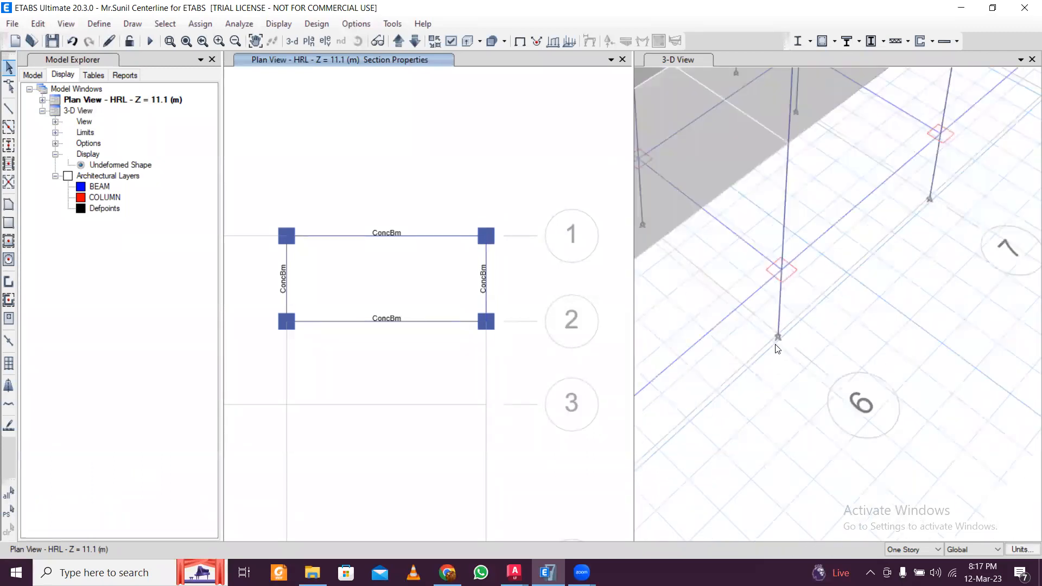
{"action": "scroll", "coordinate": [782, 348], "scroll_direction": "up", "scroll_amount": 5}
{"action": "scroll", "coordinate": [792, 351], "scroll_direction": "down", "scroll_amount": 5}
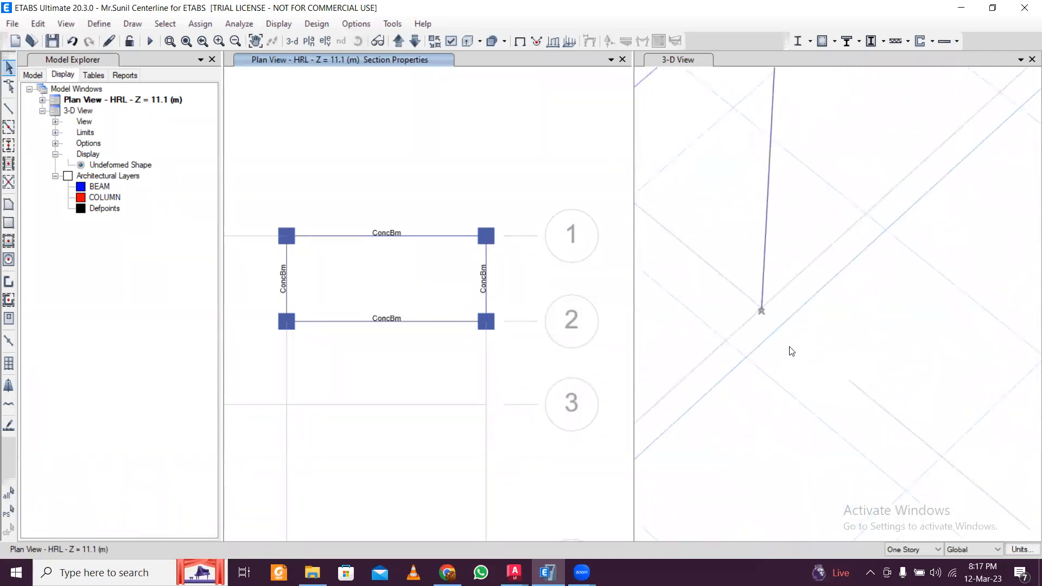
{"action": "scroll", "coordinate": [770, 346], "scroll_direction": "up", "scroll_amount": 3}
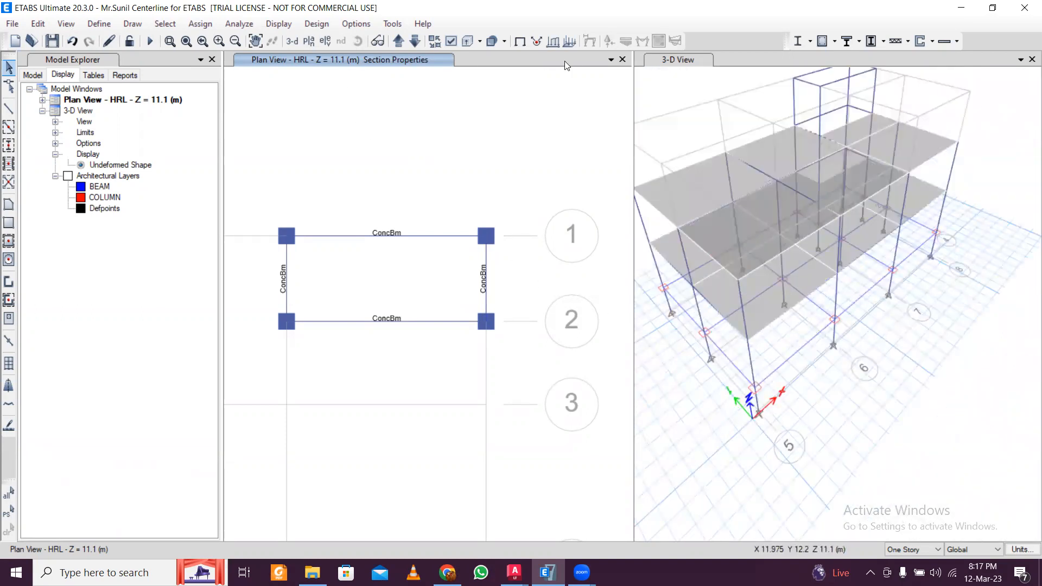
{"action": "left_click", "coordinate": [400, 42]}
{"action": "scroll", "coordinate": [438, 188], "scroll_direction": "down", "scroll_amount": 6}
{"action": "scroll", "coordinate": [410, 187], "scroll_direction": "up", "scroll_amount": 4}
{"action": "scroll", "coordinate": [276, 190], "scroll_direction": "down", "scroll_amount": 2}
{"action": "left_click_drag", "start_coordinate": [234, 169], "coordinate": [497, 347]}
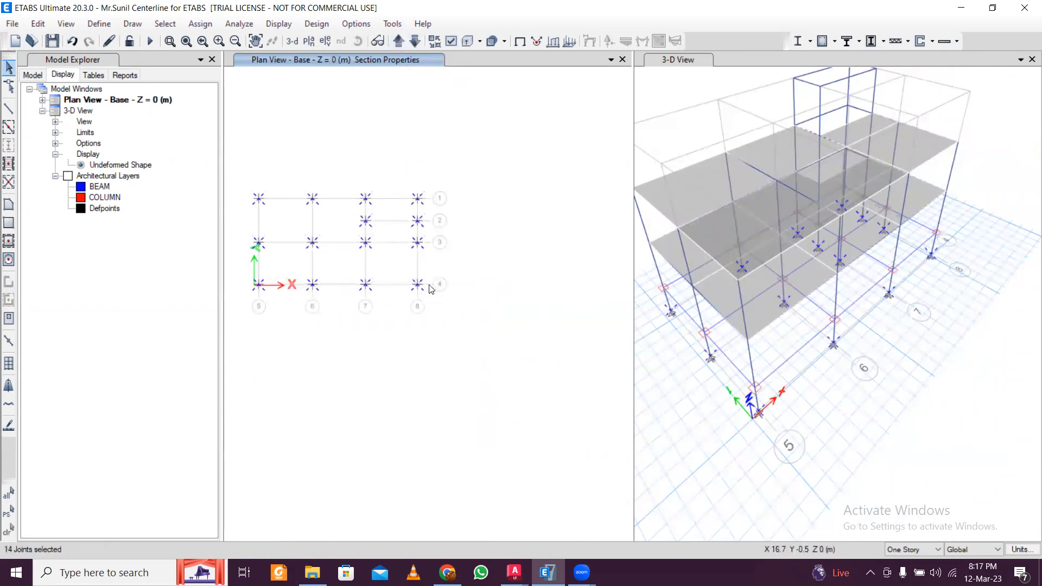
{"action": "left_click", "coordinate": [200, 24]}
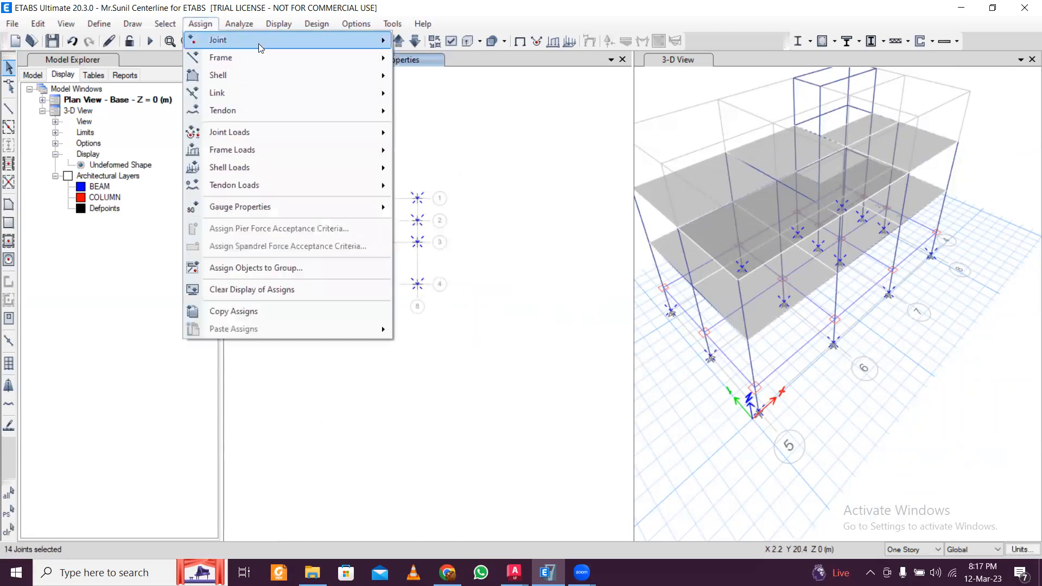
{"action": "mouse_move", "coordinate": [260, 43]}
{"action": "left_click", "coordinate": [438, 41]}
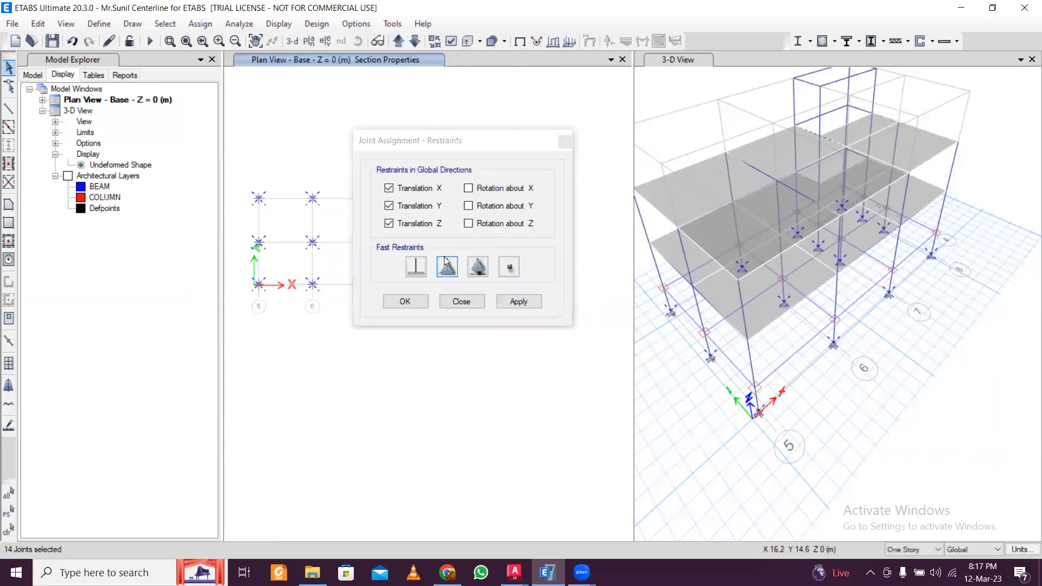
{"action": "left_click", "coordinate": [418, 267]}
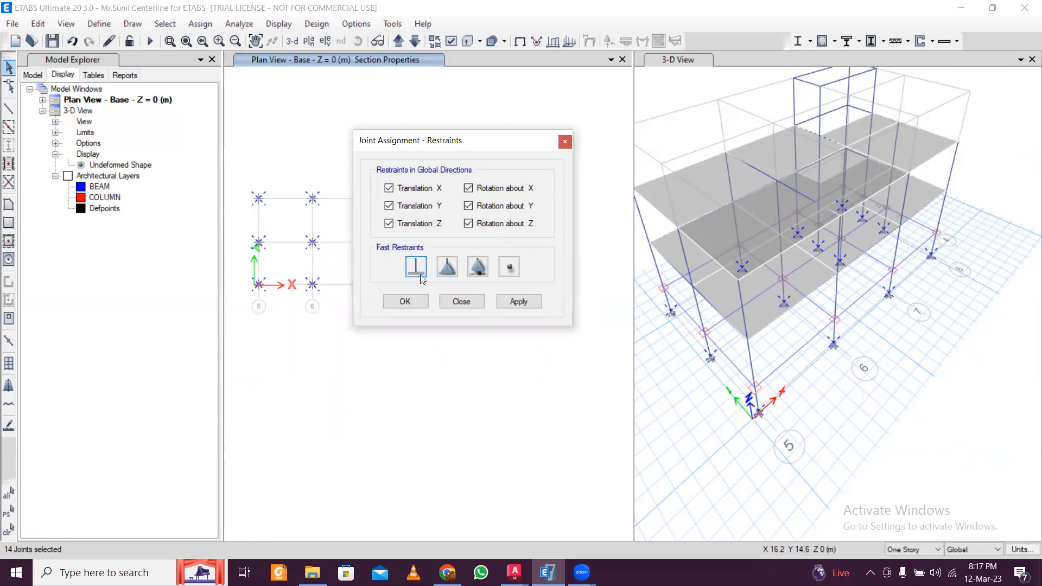
{"action": "left_click", "coordinate": [520, 305]}
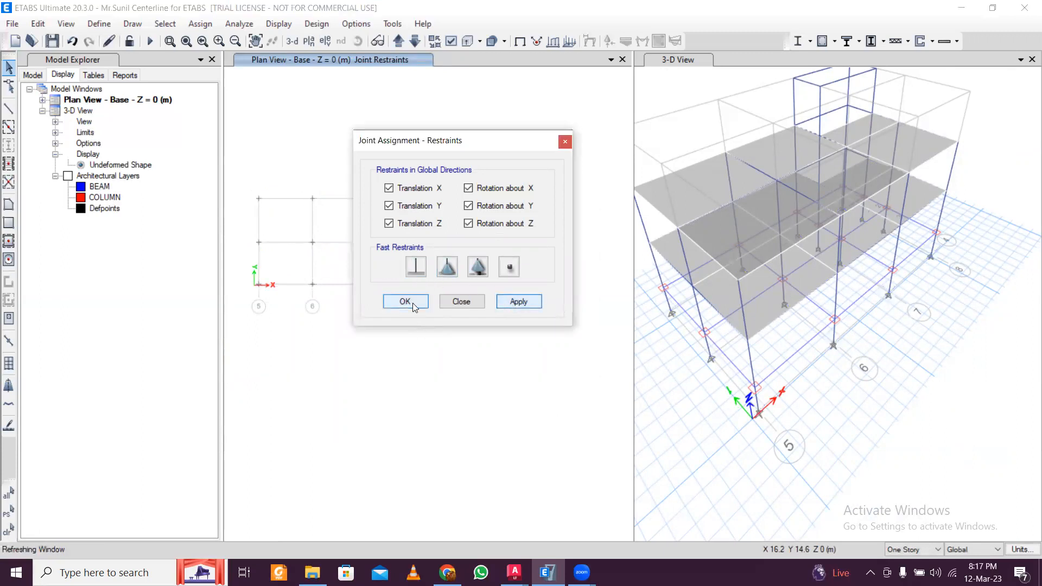
{"action": "left_click", "coordinate": [413, 303]}
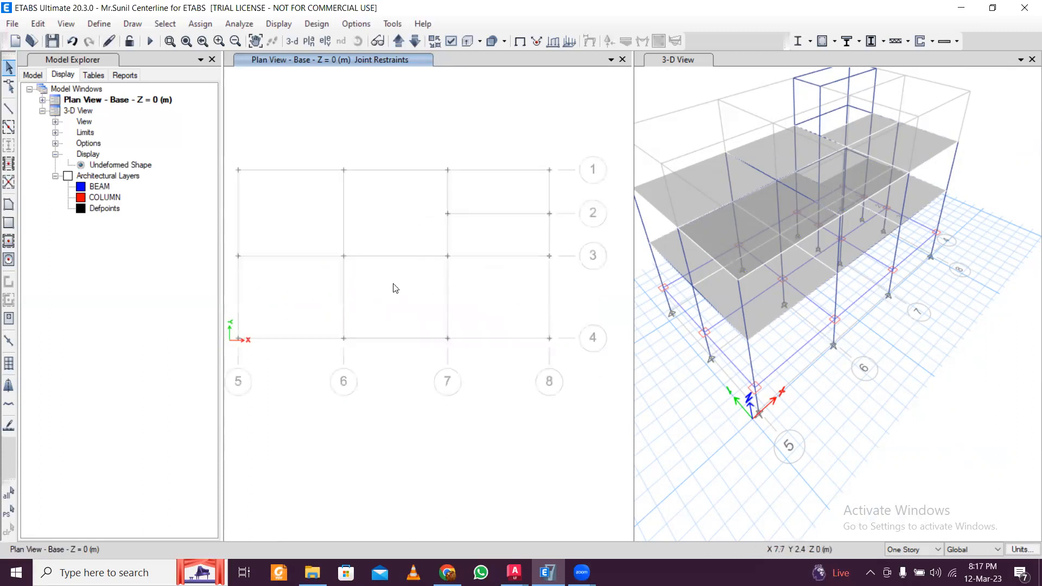
Add a new view window and set it to the elevation along grid 4, then inspect its base supports
{"action": "left_click", "coordinate": [399, 41]}
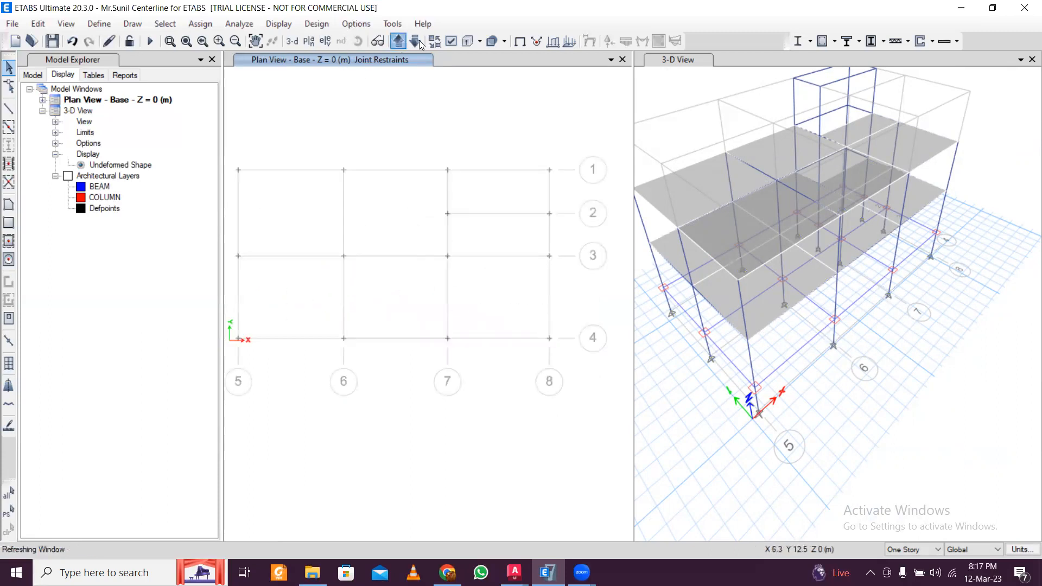
{"action": "left_click", "coordinate": [415, 41]}
{"action": "scroll", "coordinate": [420, 278], "scroll_direction": "down", "scroll_amount": 3}
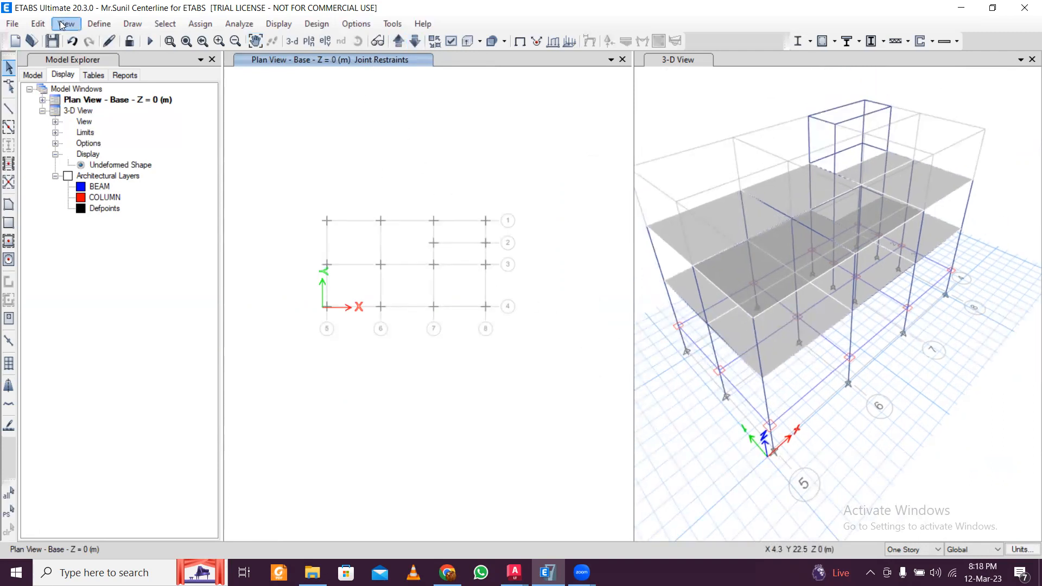
{"action": "left_click", "coordinate": [611, 60]}
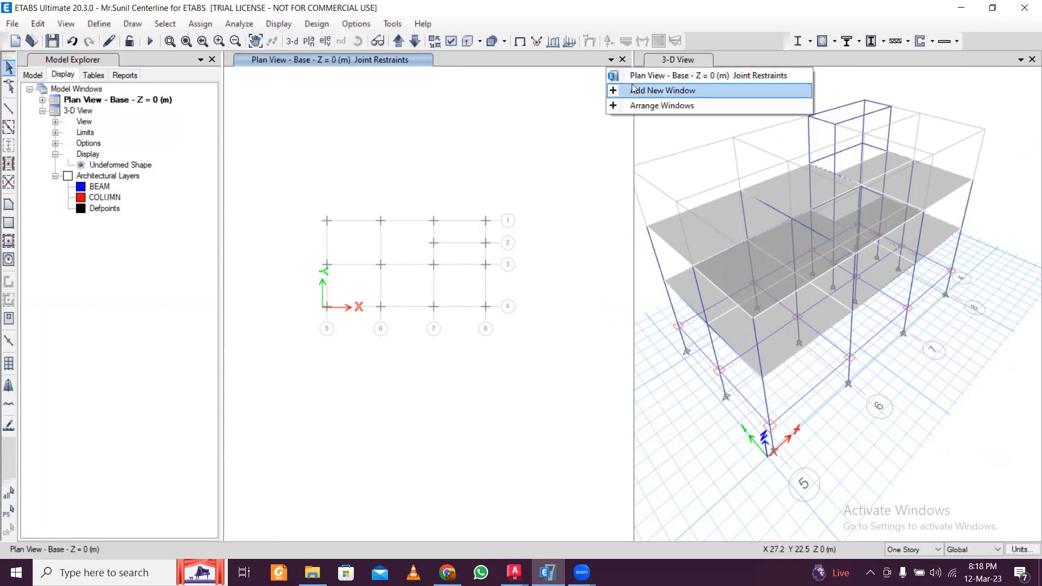
{"action": "left_click", "coordinate": [703, 93]}
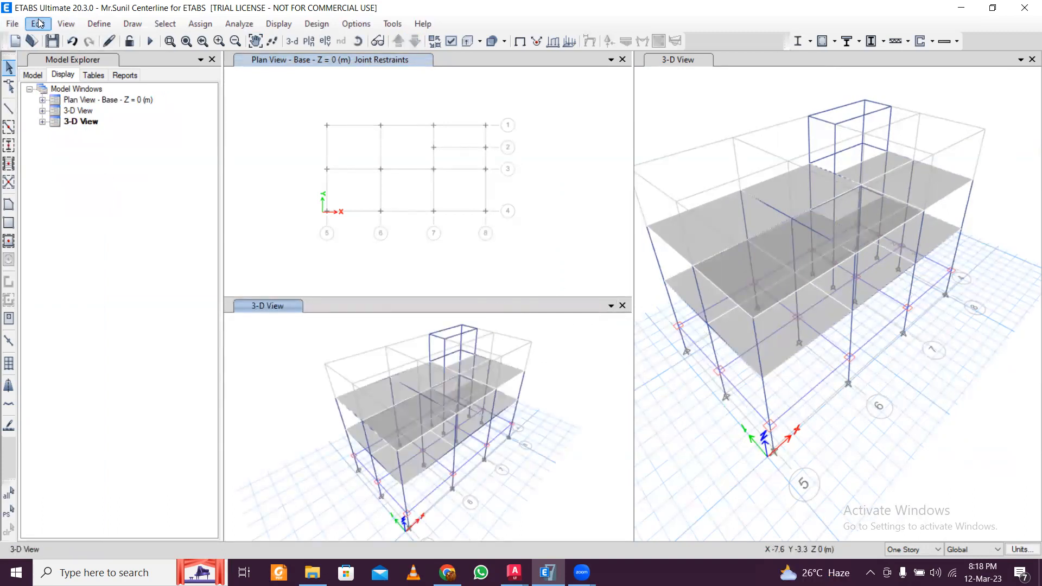
{"action": "left_click", "coordinate": [66, 23]}
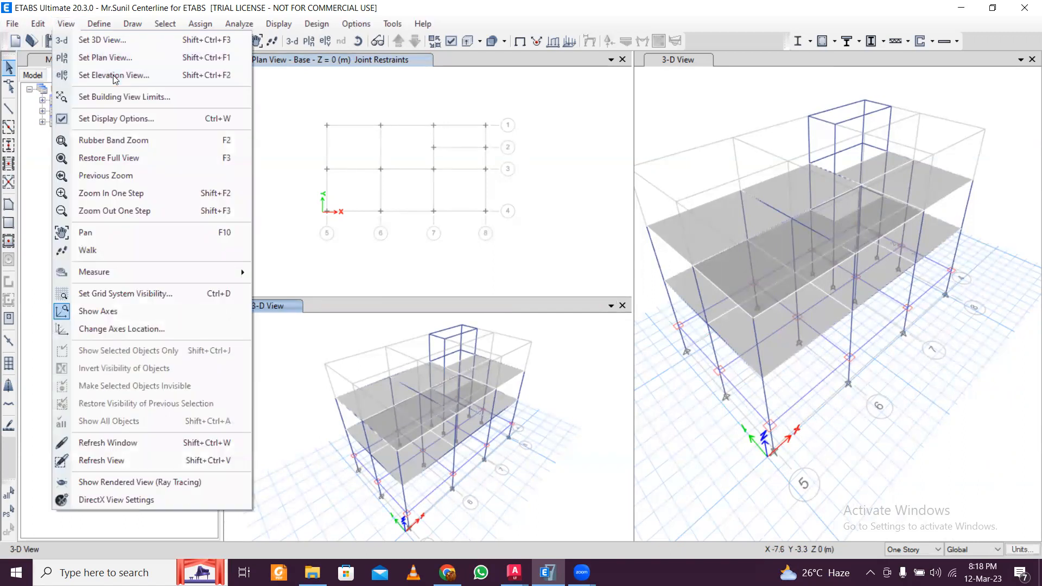
{"action": "left_click", "coordinate": [108, 70]}
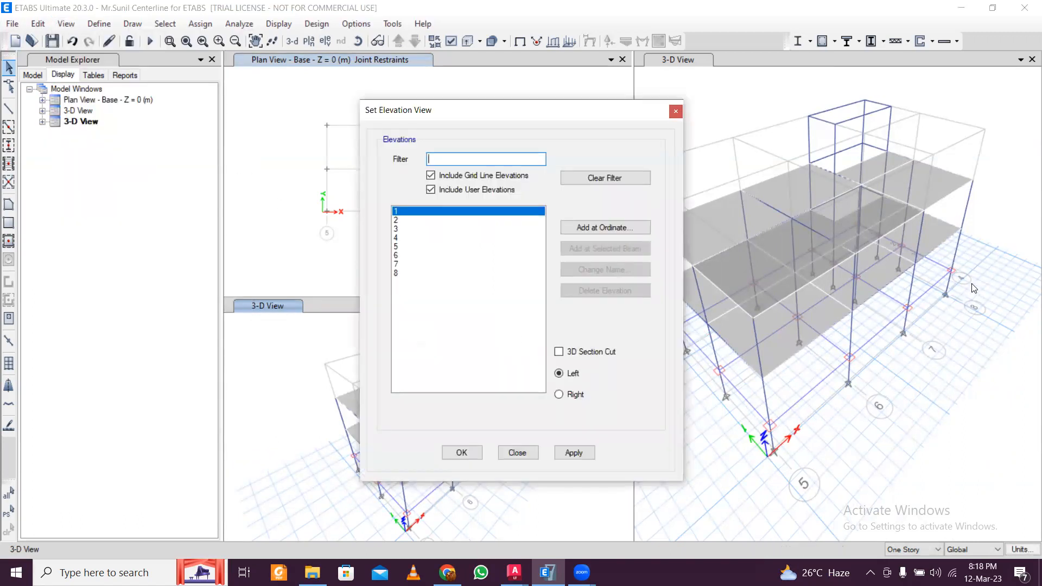
{"action": "left_click", "coordinate": [430, 238]}
{"action": "left_click", "coordinate": [576, 459]}
{"action": "left_click", "coordinate": [467, 453]}
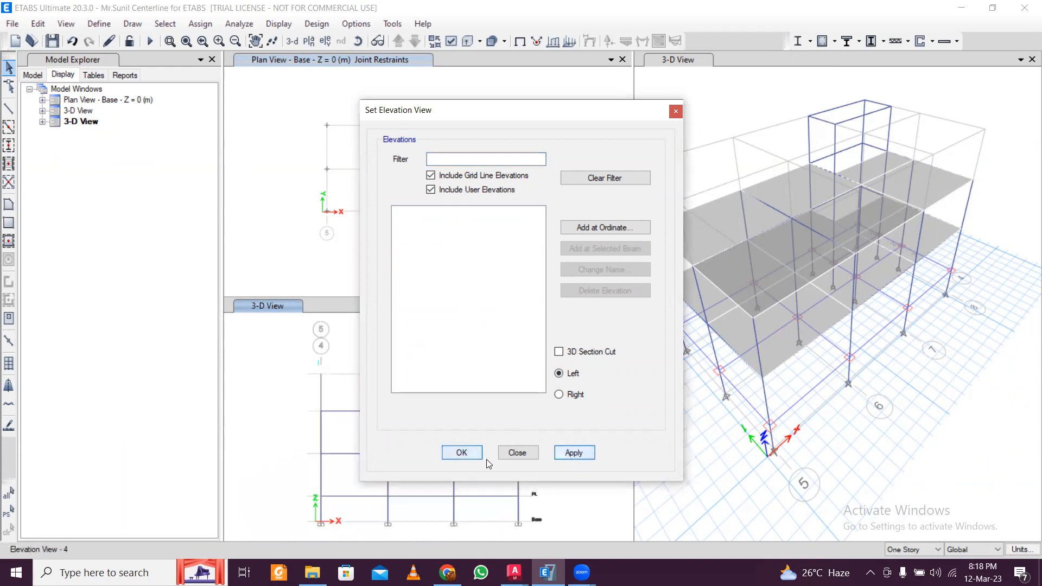
{"action": "scroll", "coordinate": [487, 426], "scroll_direction": "up", "scroll_amount": 3}
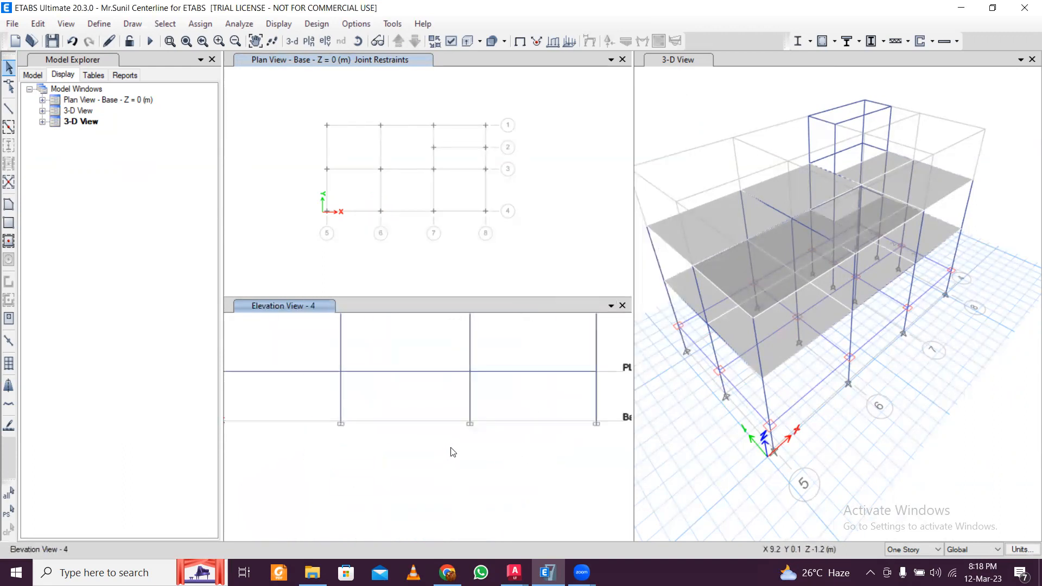
{"action": "scroll", "coordinate": [481, 426], "scroll_direction": "down", "scroll_amount": 5}
{"action": "scroll", "coordinate": [477, 442], "scroll_direction": "up", "scroll_amount": 2}
{"action": "scroll", "coordinate": [491, 425], "scroll_direction": "down", "scroll_amount": 2}
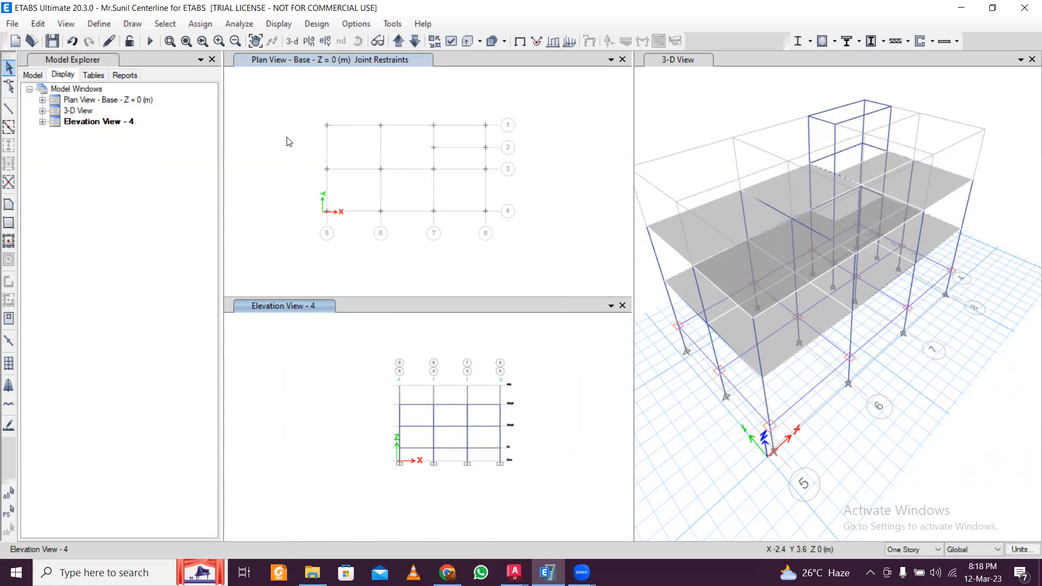
Select the six floor panels on the Story2 plan and the six on Story3, and assign them the Slab1 section
{"action": "left_click", "coordinate": [323, 63]}
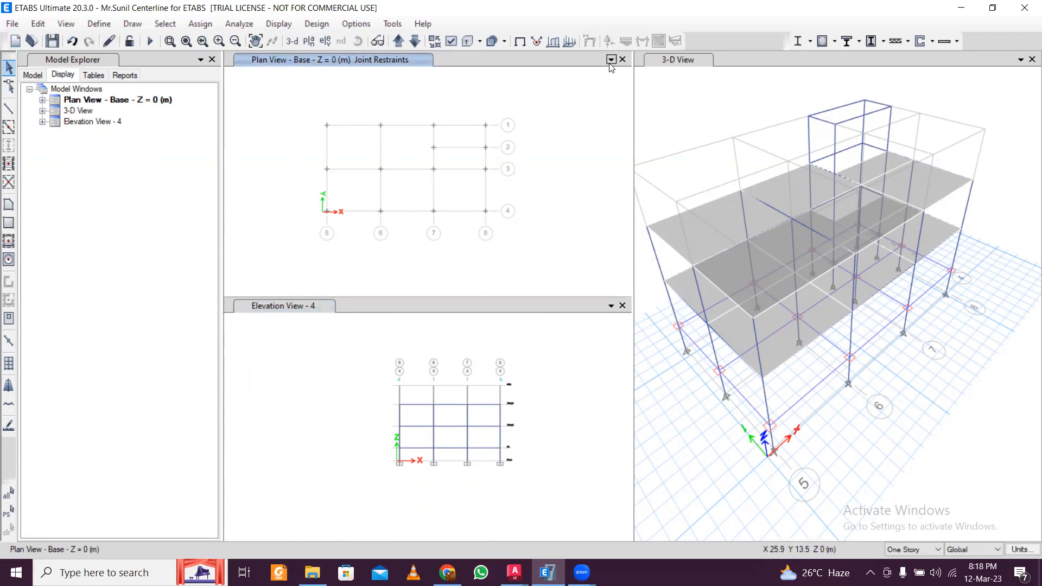
{"action": "left_click", "coordinate": [398, 43]}
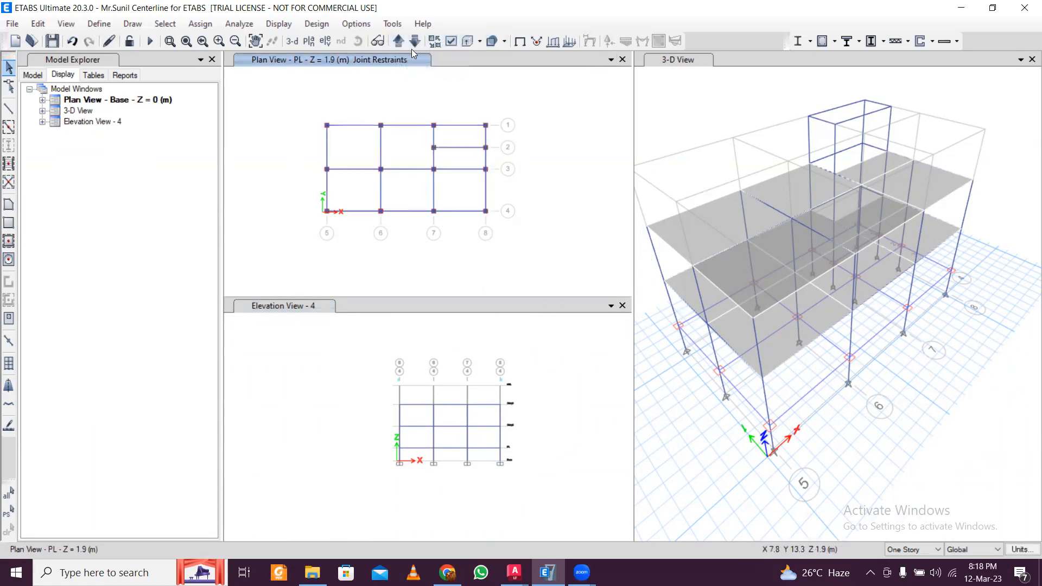
{"action": "left_click", "coordinate": [398, 43]}
{"action": "scroll", "coordinate": [367, 161], "scroll_direction": "up", "scroll_amount": 2}
{"action": "left_click", "coordinate": [359, 155]}
{"action": "left_click", "coordinate": [437, 139]}
{"action": "left_click", "coordinate": [347, 208]}
{"action": "left_click", "coordinate": [411, 220]}
{"action": "left_click", "coordinate": [531, 230]}
{"action": "left_click", "coordinate": [545, 161]}
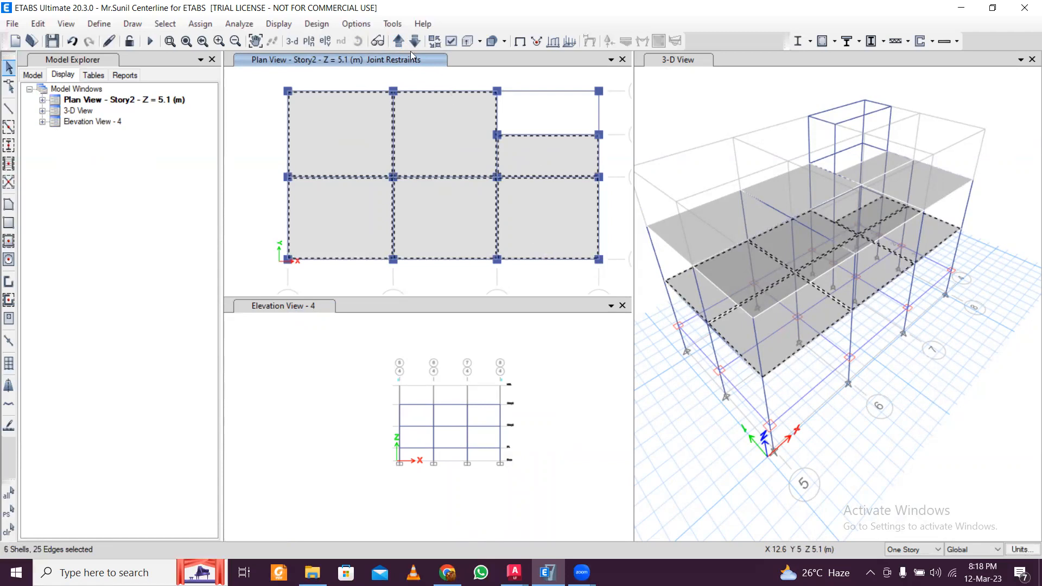
{"action": "left_click", "coordinate": [400, 43]}
{"action": "left_click", "coordinate": [365, 152]}
{"action": "left_click", "coordinate": [380, 208]}
{"action": "left_click", "coordinate": [434, 153]}
{"action": "left_click", "coordinate": [523, 163]}
{"action": "left_click", "coordinate": [523, 213]}
{"action": "left_click", "coordinate": [443, 217]}
{"action": "left_click", "coordinate": [402, 40]}
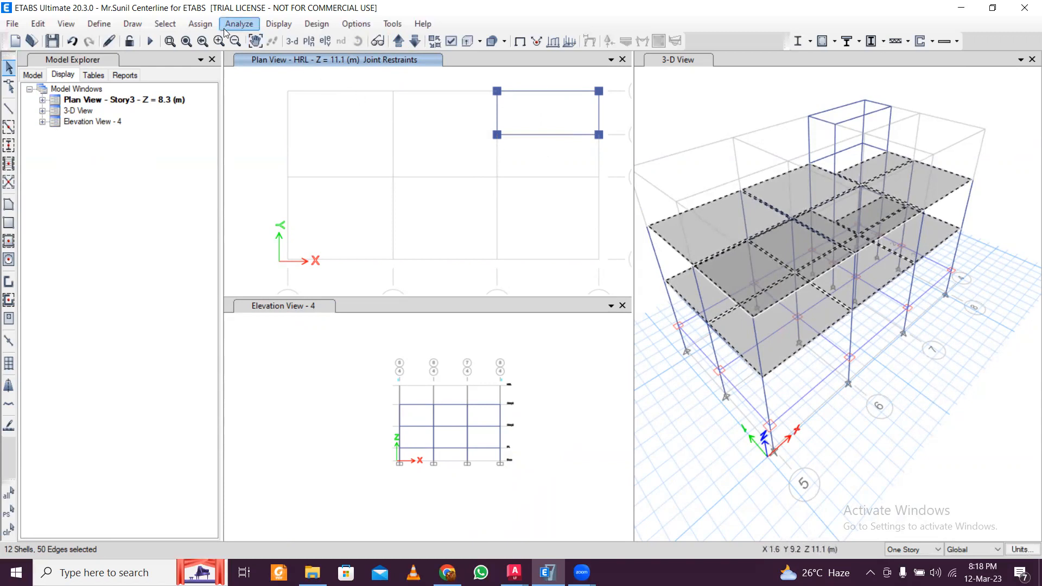
{"action": "left_click", "coordinate": [201, 24]}
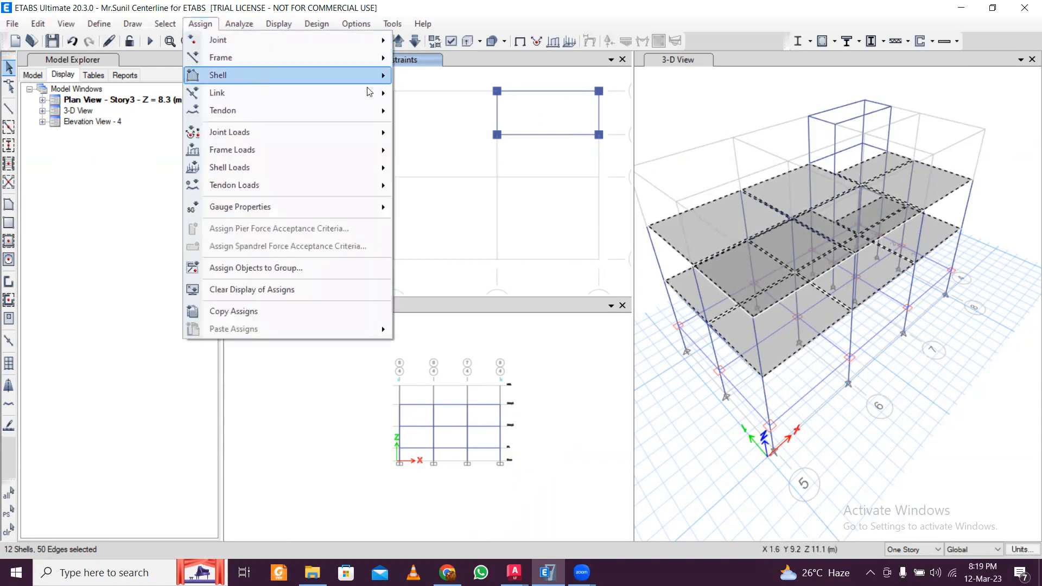
{"action": "mouse_move", "coordinate": [374, 76]}
{"action": "left_click", "coordinate": [472, 81]}
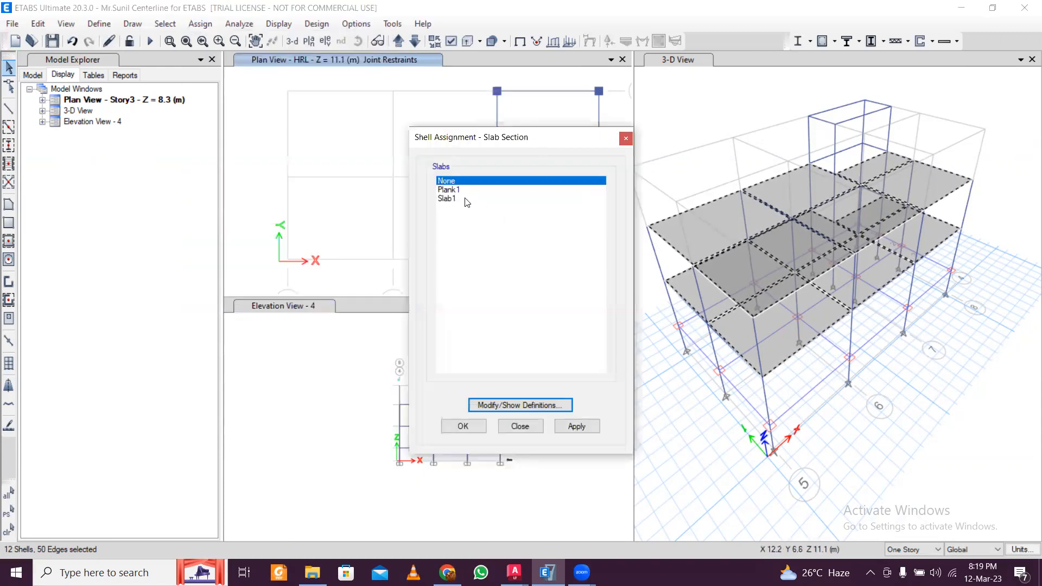
{"action": "left_click", "coordinate": [450, 199]}
{"action": "left_click", "coordinate": [565, 426]}
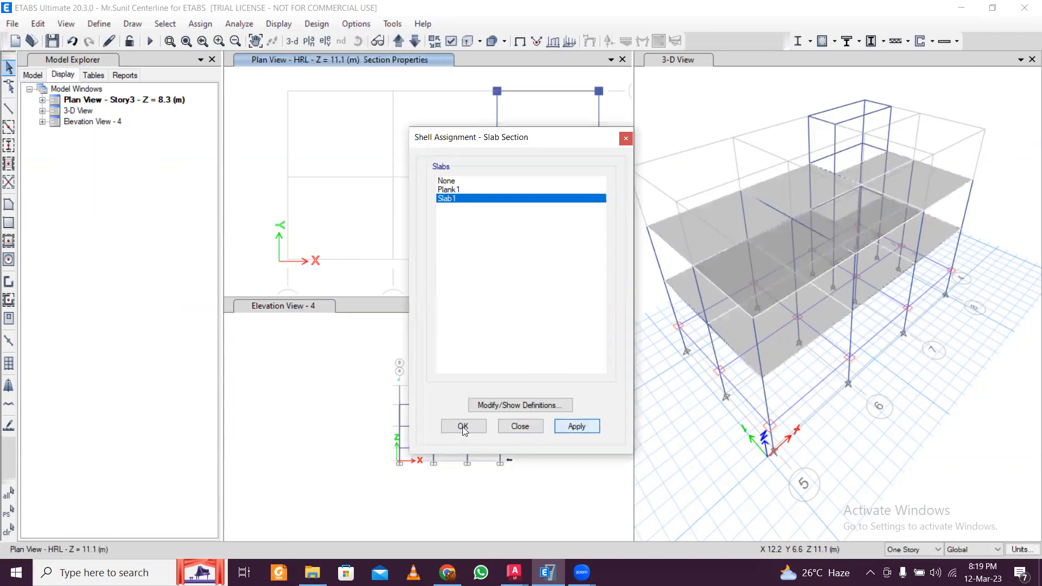
{"action": "left_click", "coordinate": [527, 426]}
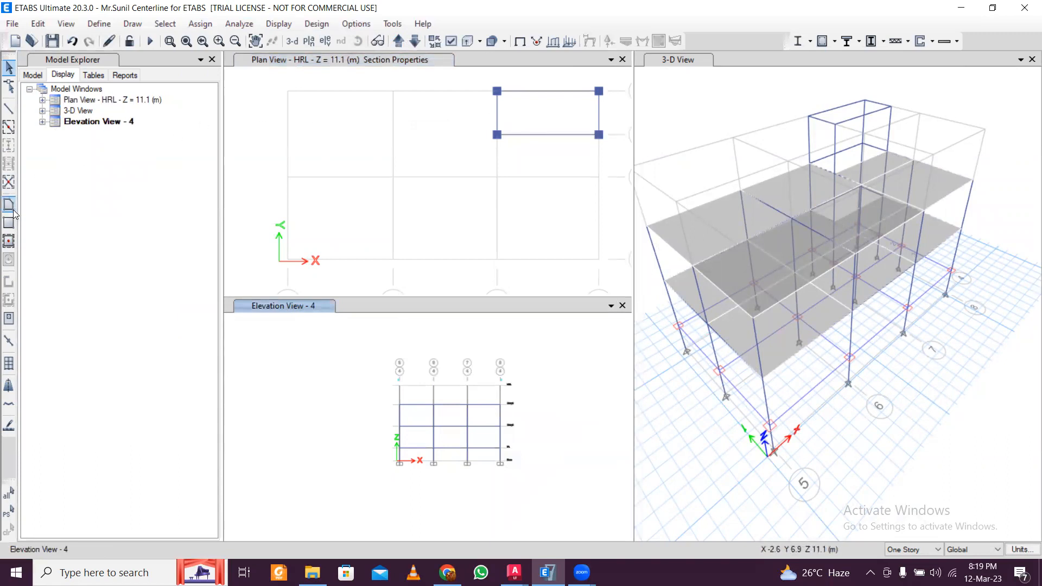
Draw a Deck1 floor in the bay between grids 1–2 and 7–8 on the HRL plan
{"action": "left_click", "coordinate": [9, 241]}
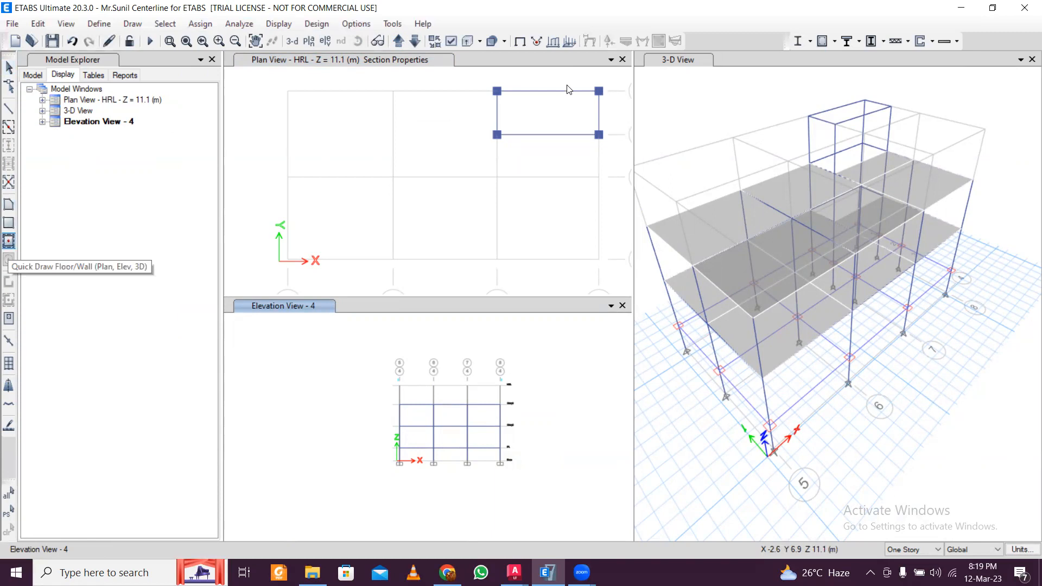
{"action": "left_click", "coordinate": [540, 109]}
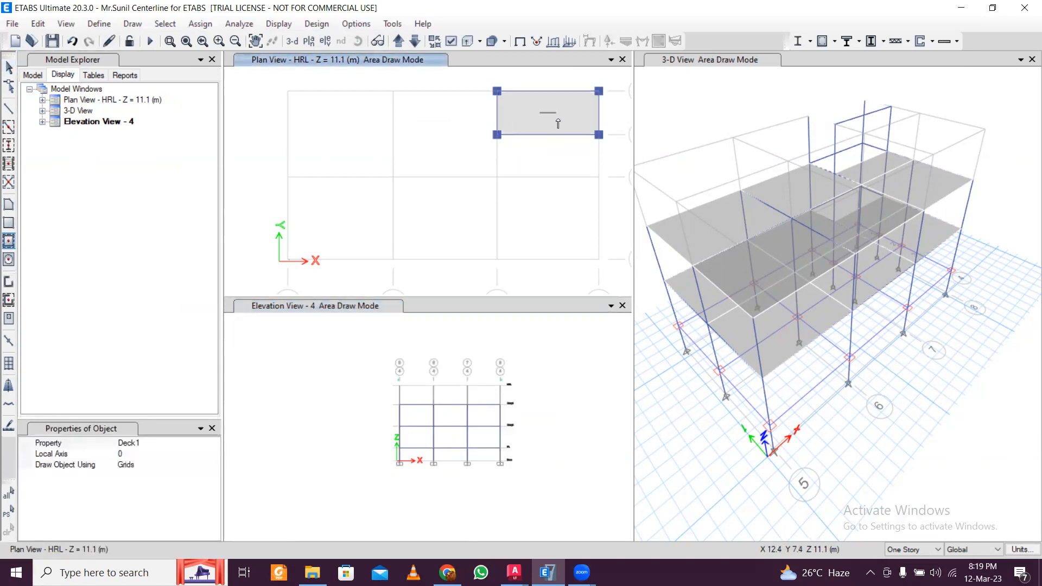
{"action": "scroll", "coordinate": [558, 123], "scroll_direction": "up", "scroll_amount": 2}
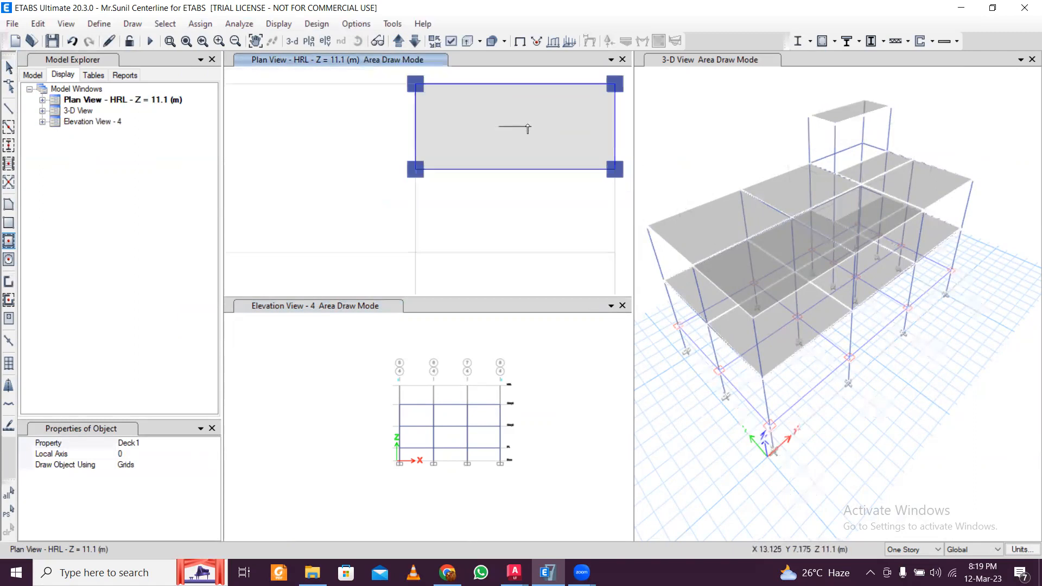
Select the staircase-bay floor on the HRL plan and assign it the Slab1 section
{"action": "key", "text": "Escape"}
{"action": "left_click", "coordinate": [522, 139]}
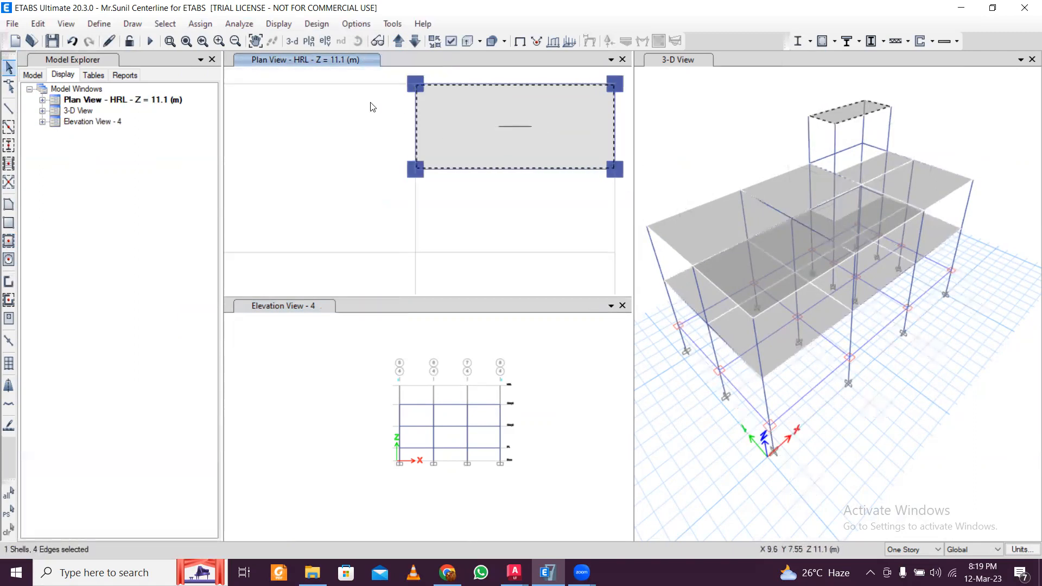
{"action": "left_click", "coordinate": [200, 24]}
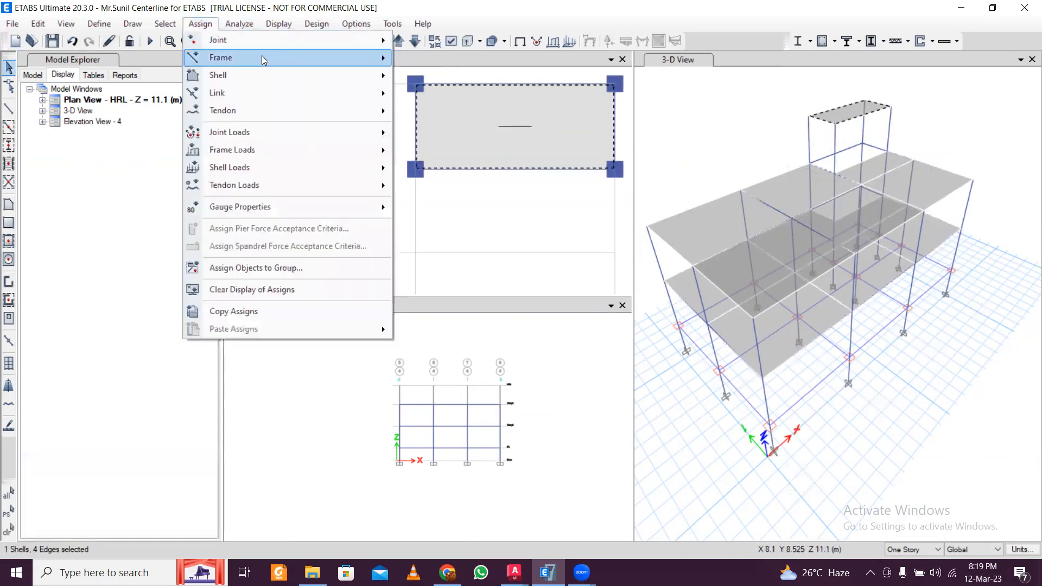
{"action": "mouse_move", "coordinate": [283, 75]}
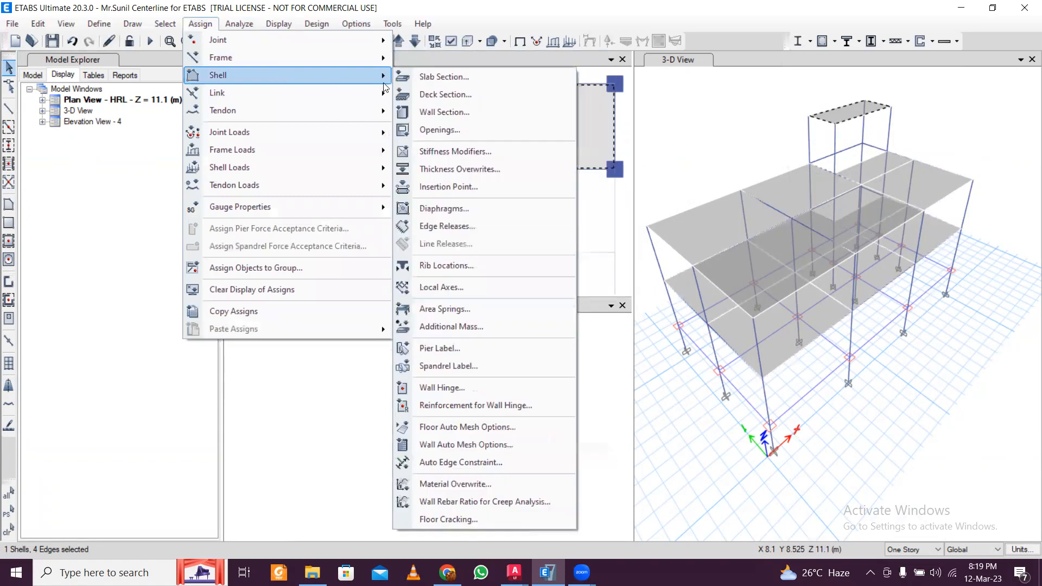
{"action": "left_click", "coordinate": [444, 77]}
{"action": "left_click", "coordinate": [461, 198]}
{"action": "left_click", "coordinate": [567, 428]}
{"action": "left_click", "coordinate": [463, 428]}
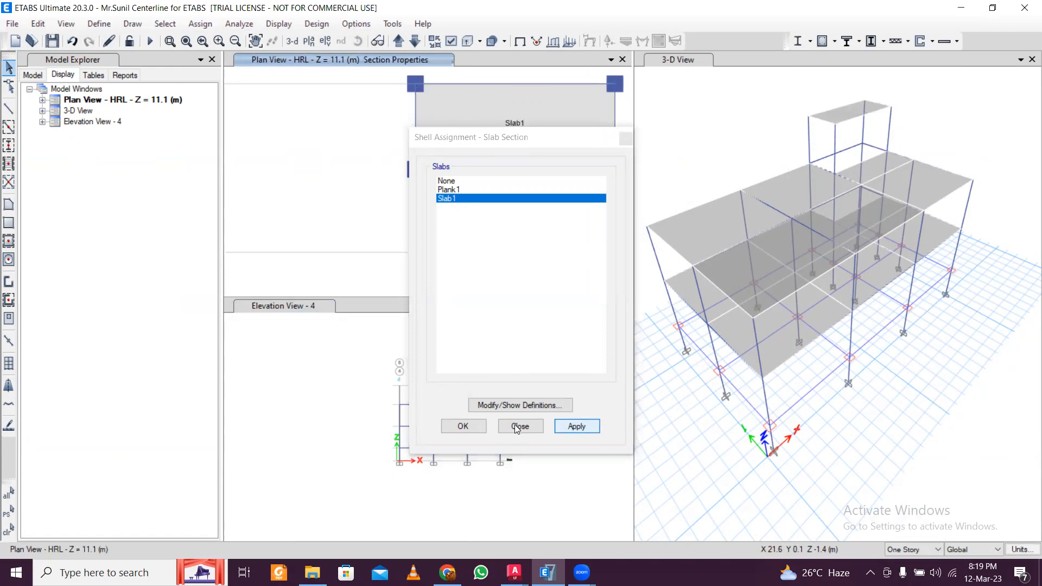
{"action": "left_click", "coordinate": [518, 426]}
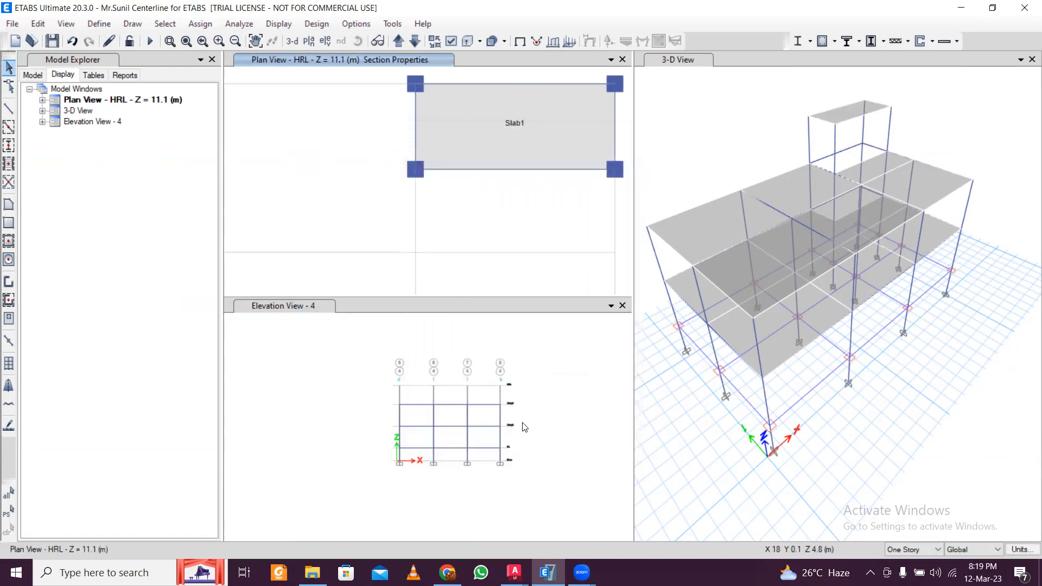
Bring the Story2 level into the plan view and check its slab section assignments
{"action": "left_click", "coordinate": [392, 57]}
{"action": "left_click", "coordinate": [401, 38]}
{"action": "left_click", "coordinate": [401, 41]}
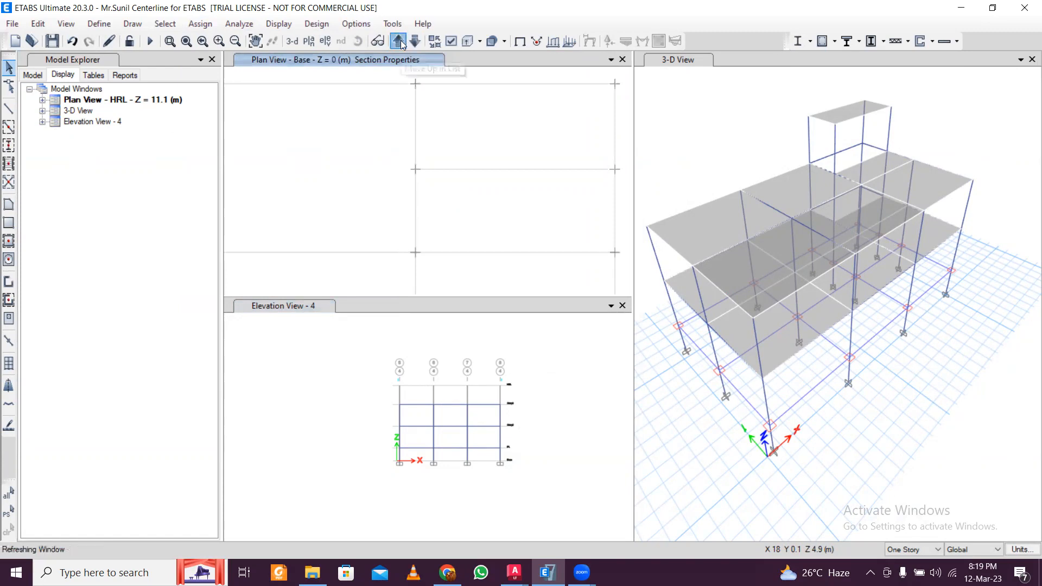
{"action": "left_click", "coordinate": [401, 43]}
{"action": "left_click", "coordinate": [401, 42]}
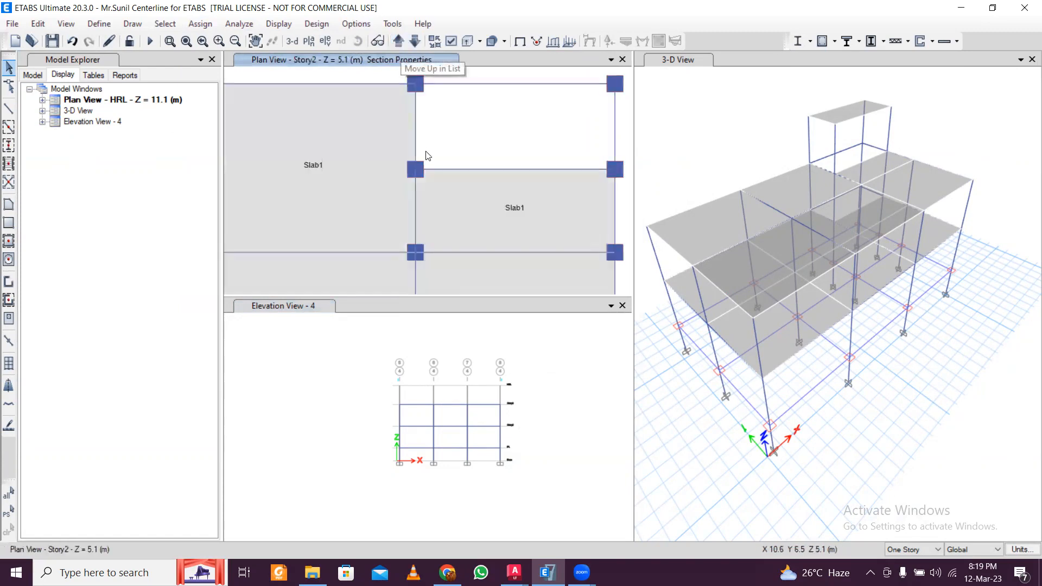
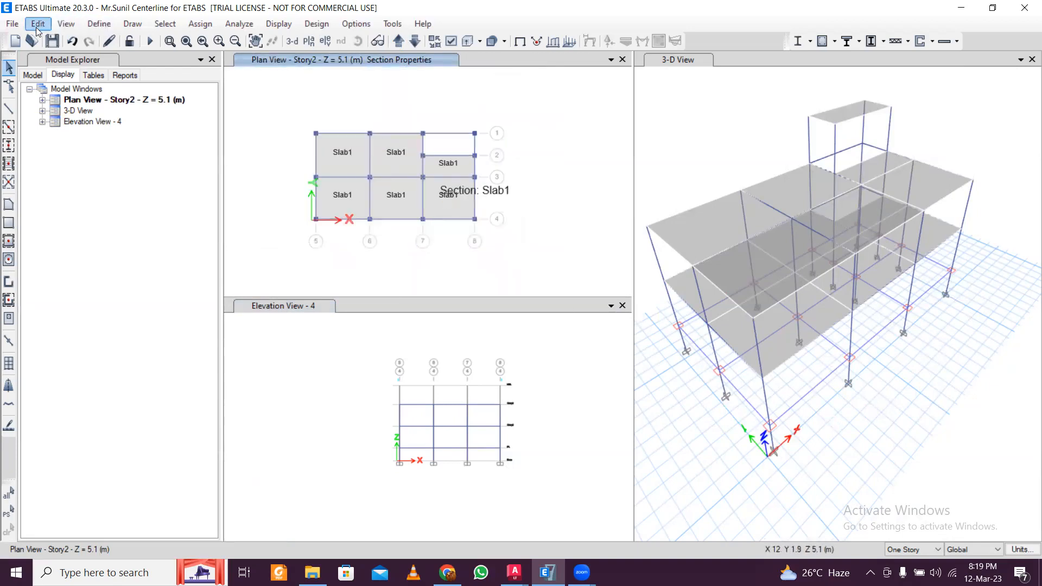
Add two load patterns named SLX and SLY, both of type Seismic with IS 1893:2016 as the auto lateral load
{"action": "left_click", "coordinate": [99, 28]}
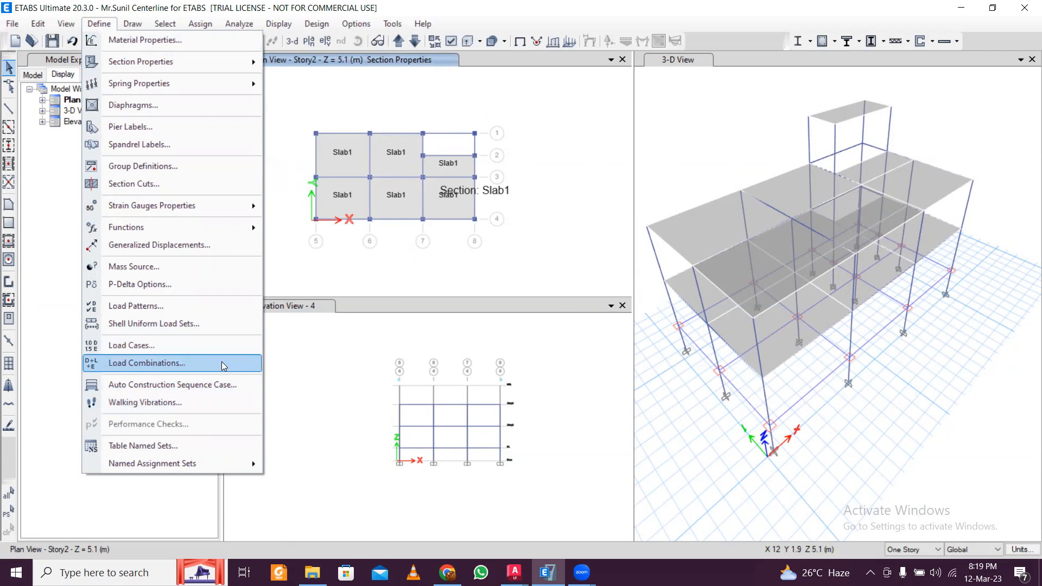
{"action": "left_click", "coordinate": [226, 309]}
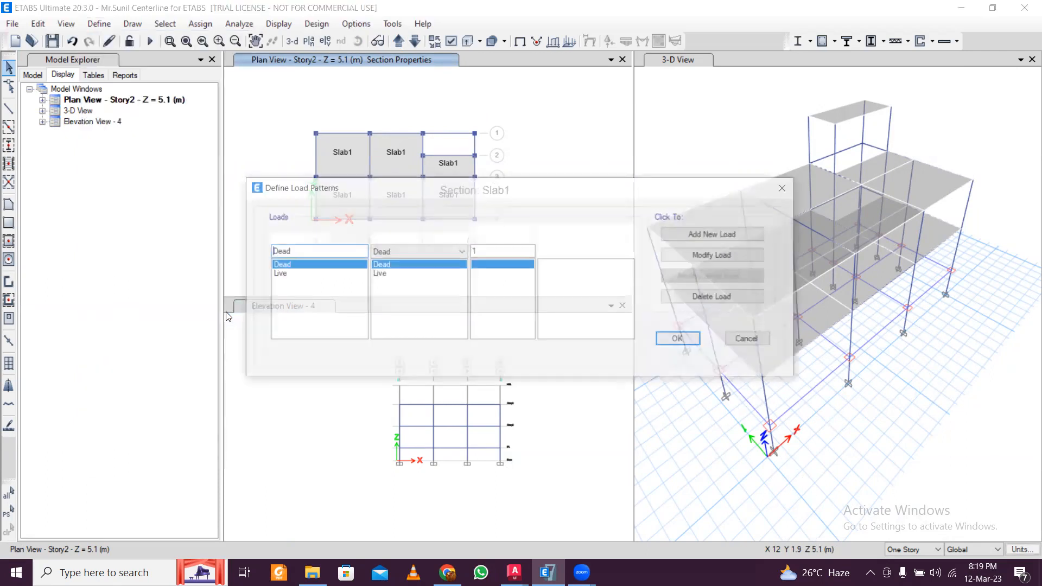
{"action": "double_click", "coordinate": [307, 251]}
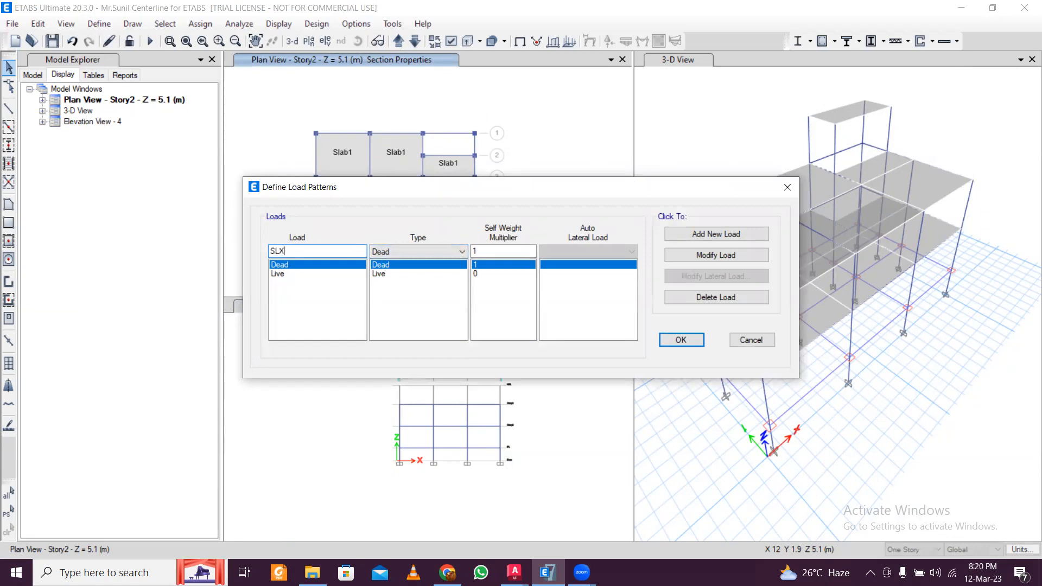
{"action": "left_click", "coordinate": [416, 252]}
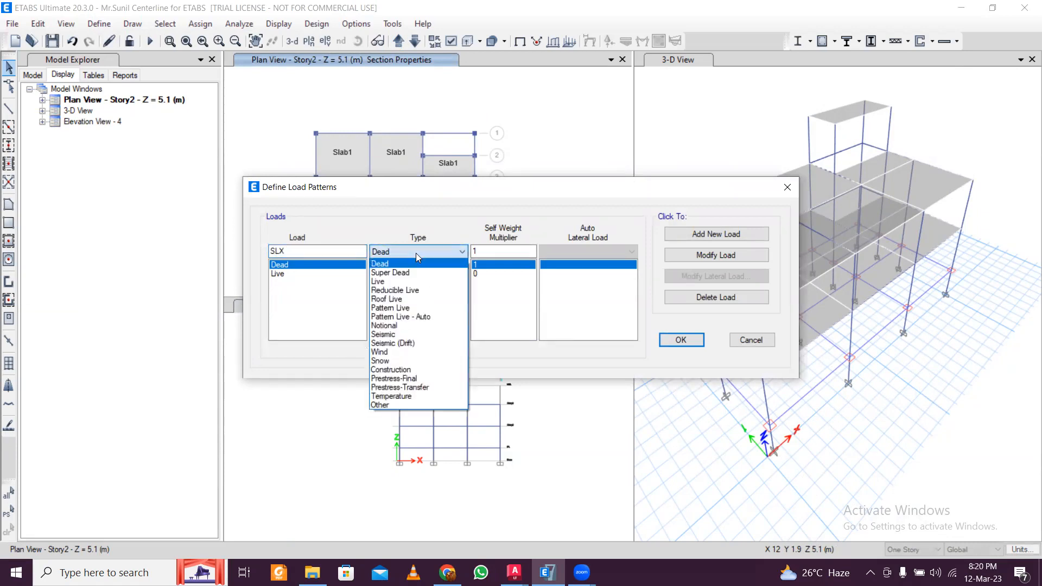
{"action": "left_click", "coordinate": [428, 336]}
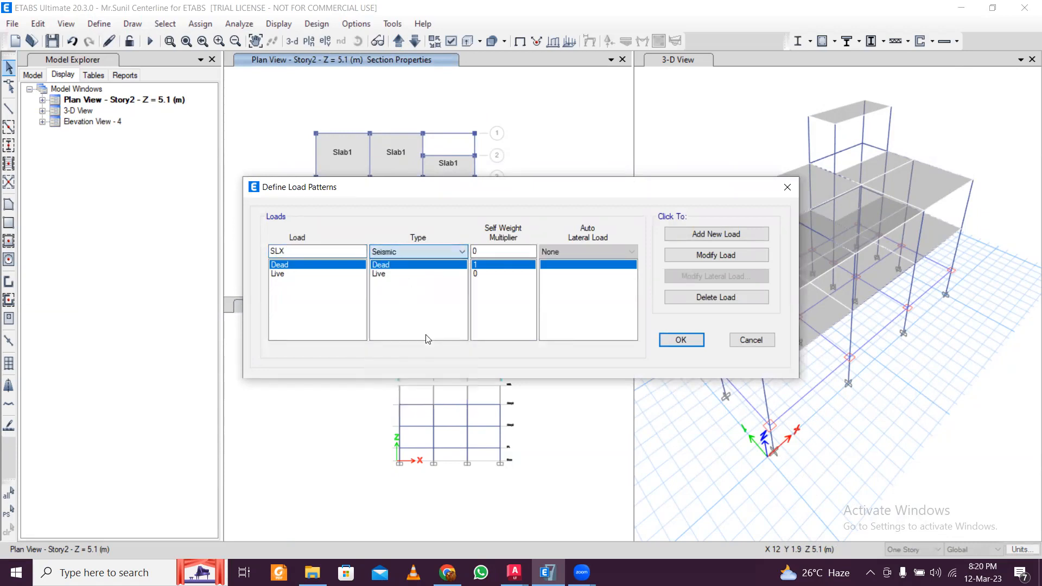
{"action": "left_click", "coordinate": [552, 251]}
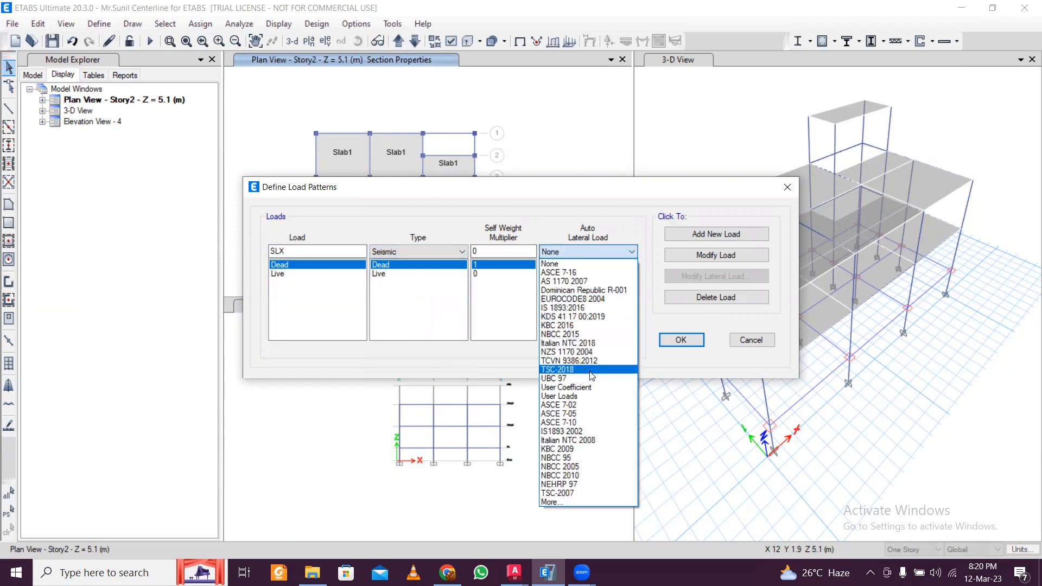
{"action": "left_click", "coordinate": [595, 308]}
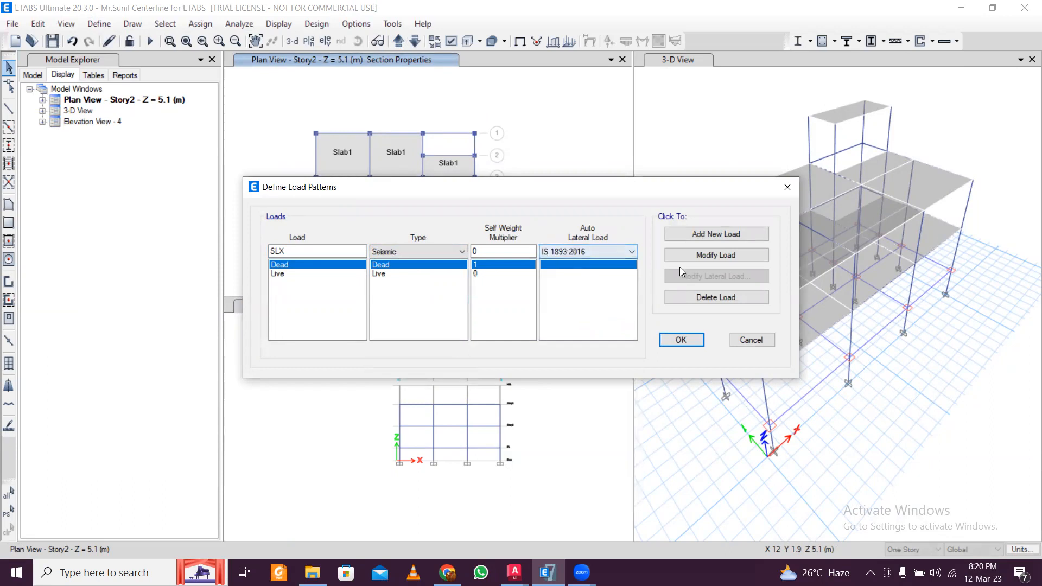
{"action": "left_click", "coordinate": [727, 235]}
{"action": "left_click", "coordinate": [315, 250]}
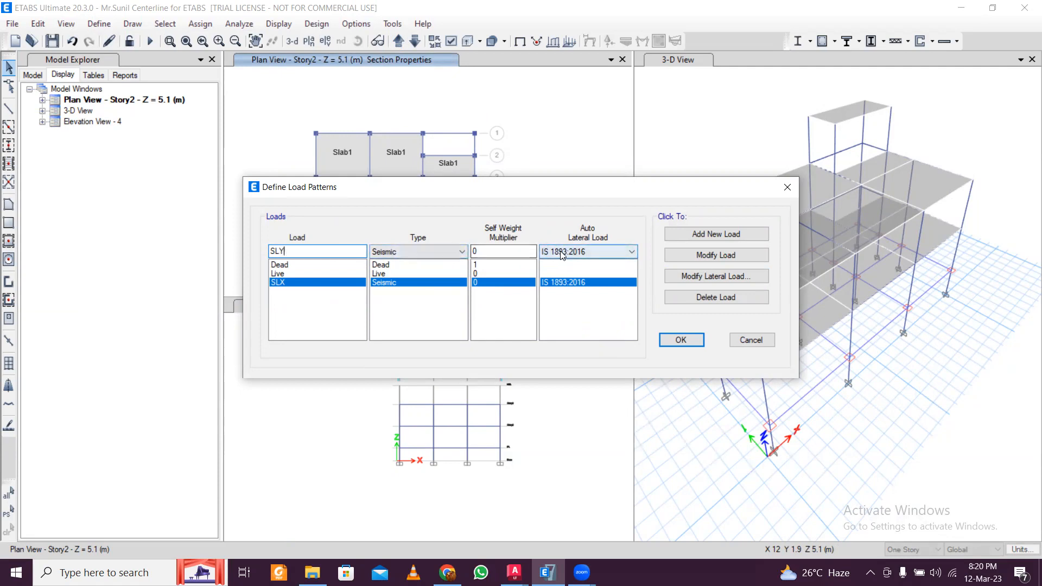
{"action": "left_click", "coordinate": [709, 237]}
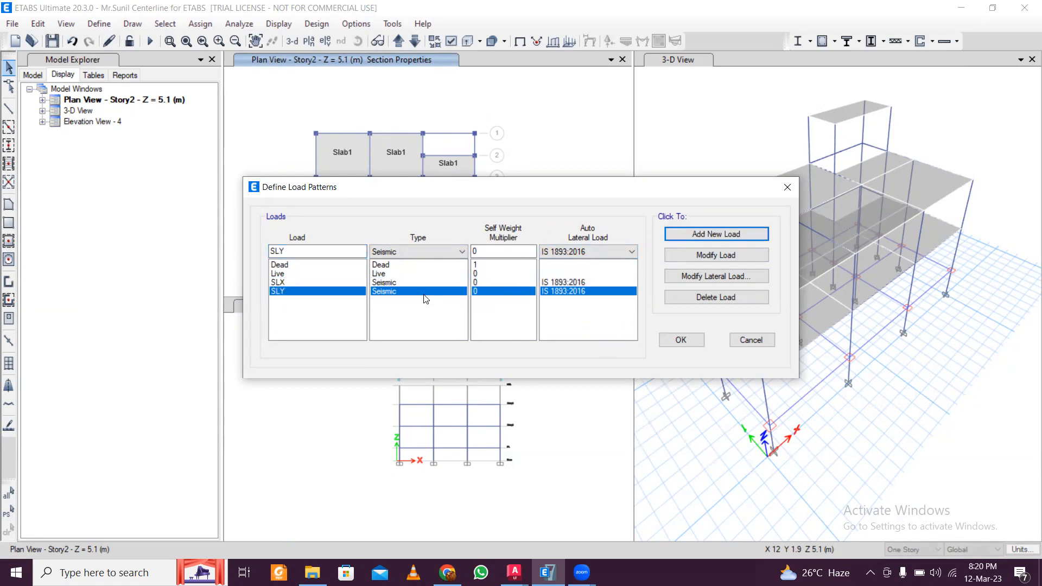
Restrict the SLX pattern's IS 1893:2016 lateral load to the X direction, with all eccentricity cases off
{"action": "left_click", "coordinate": [321, 282]}
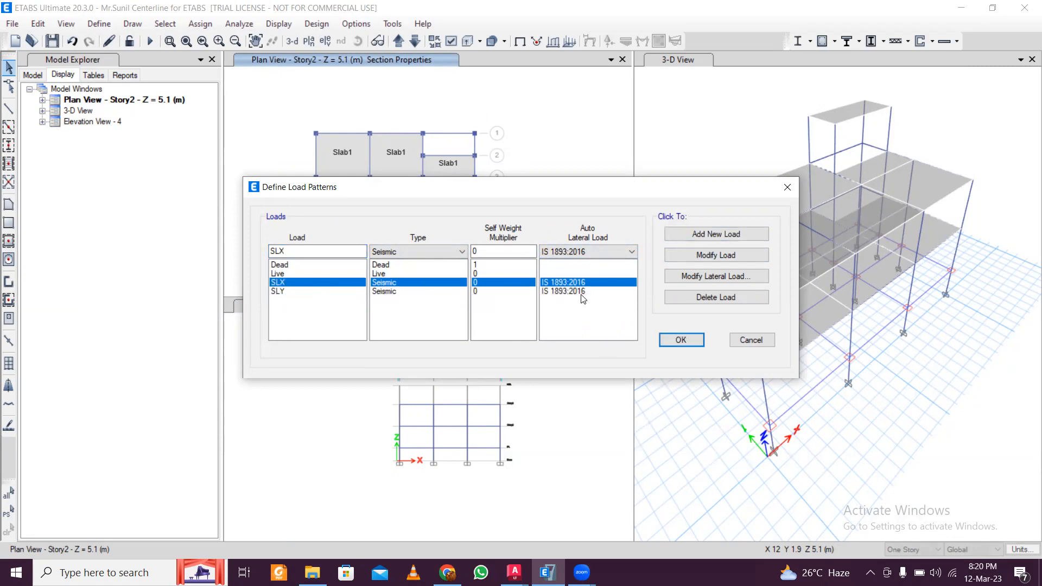
{"action": "left_click", "coordinate": [700, 277]}
{"action": "left_click", "coordinate": [325, 215]}
{"action": "left_click", "coordinate": [325, 229]}
{"action": "left_click", "coordinate": [414, 228]}
{"action": "left_click", "coordinate": [413, 215]}
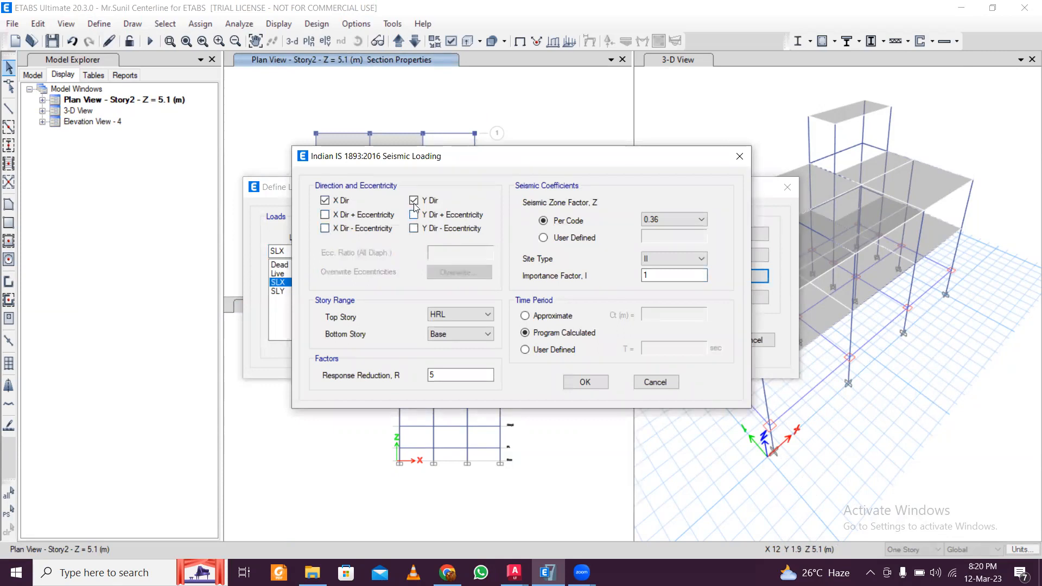
Set the SLX lateral load's seismic zone factor to 0.36 and its bottom story to PL, and accept the settings
{"action": "left_click", "coordinate": [676, 221]}
{"action": "left_click", "coordinate": [676, 219]}
{"action": "left_click", "coordinate": [677, 219]}
{"action": "left_click", "coordinate": [669, 223]}
{"action": "left_click", "coordinate": [694, 275]}
{"action": "left_click", "coordinate": [465, 336]}
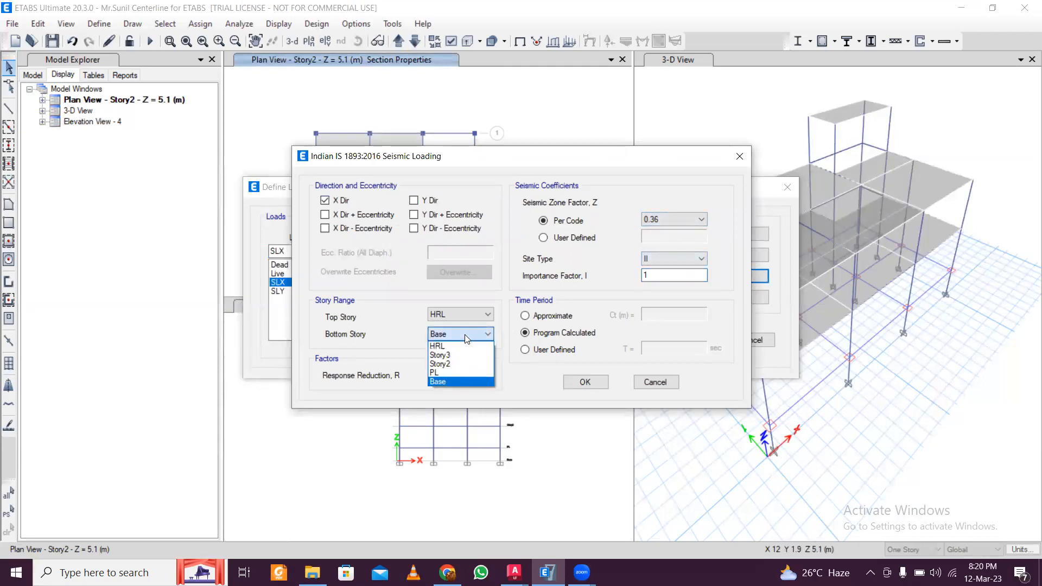
{"action": "left_click", "coordinate": [457, 372]}
{"action": "left_click_drag", "start_coordinate": [458, 377], "coordinate": [419, 376]}
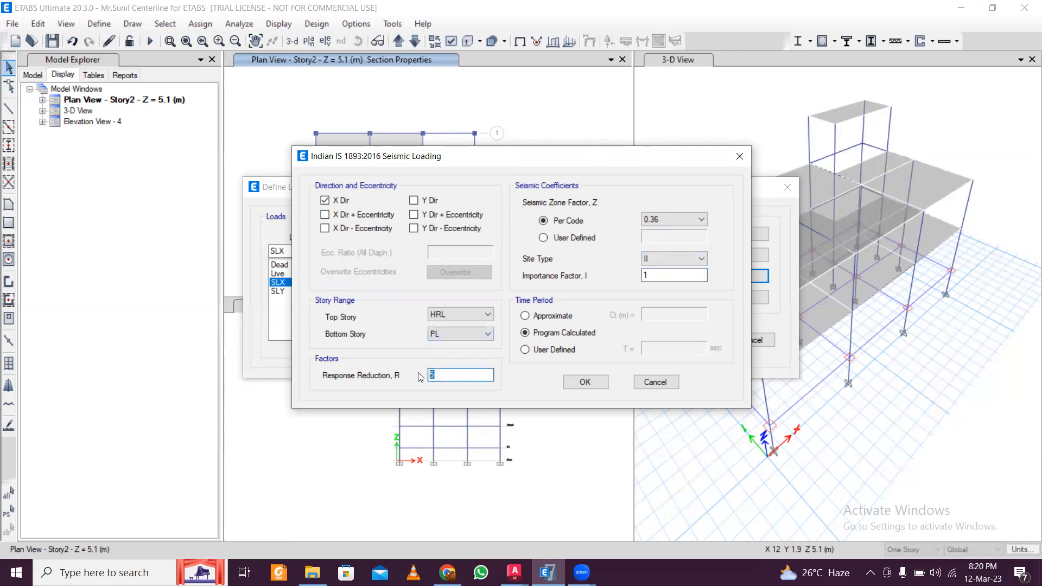
{"action": "left_click", "coordinate": [466, 377]}
{"action": "left_click", "coordinate": [584, 383]}
Set the SLY lateral load to the Y direction only, without eccentricities, with PL as bottom story, and accept the load patterns
{"action": "left_click", "coordinate": [468, 293]}
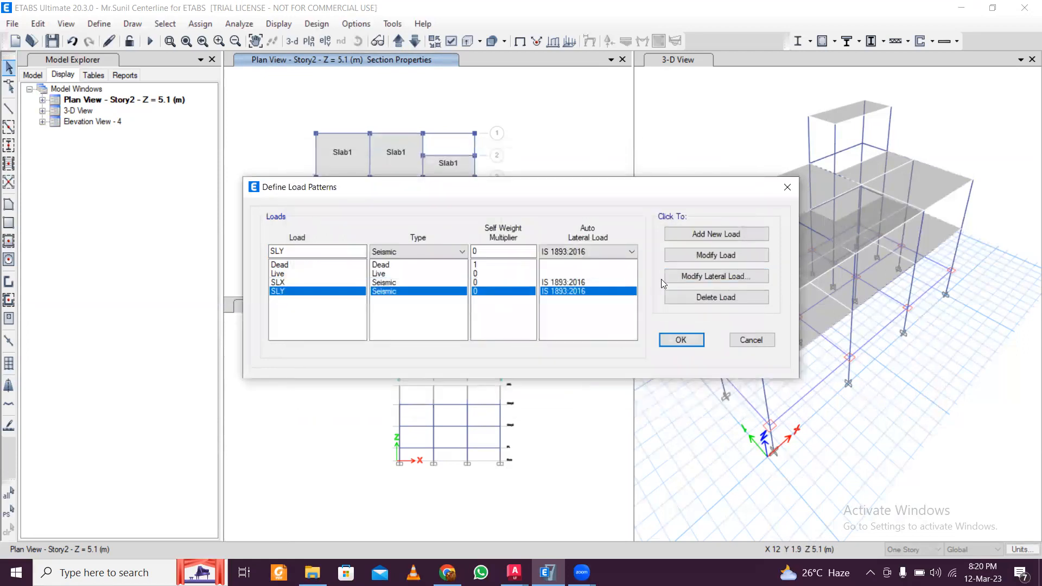
{"action": "left_click", "coordinate": [705, 276]}
{"action": "left_click", "coordinate": [478, 337]}
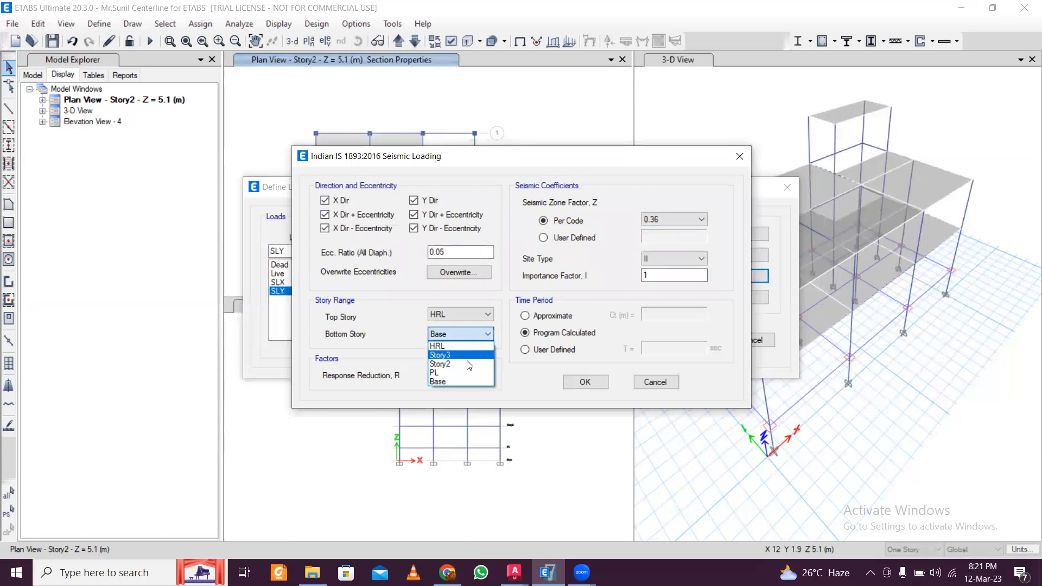
{"action": "left_click", "coordinate": [451, 372]}
{"action": "left_click", "coordinate": [414, 228]}
{"action": "left_click", "coordinate": [414, 214]}
{"action": "left_click", "coordinate": [325, 215]}
{"action": "left_click", "coordinate": [325, 227]}
{"action": "left_click", "coordinate": [324, 199]}
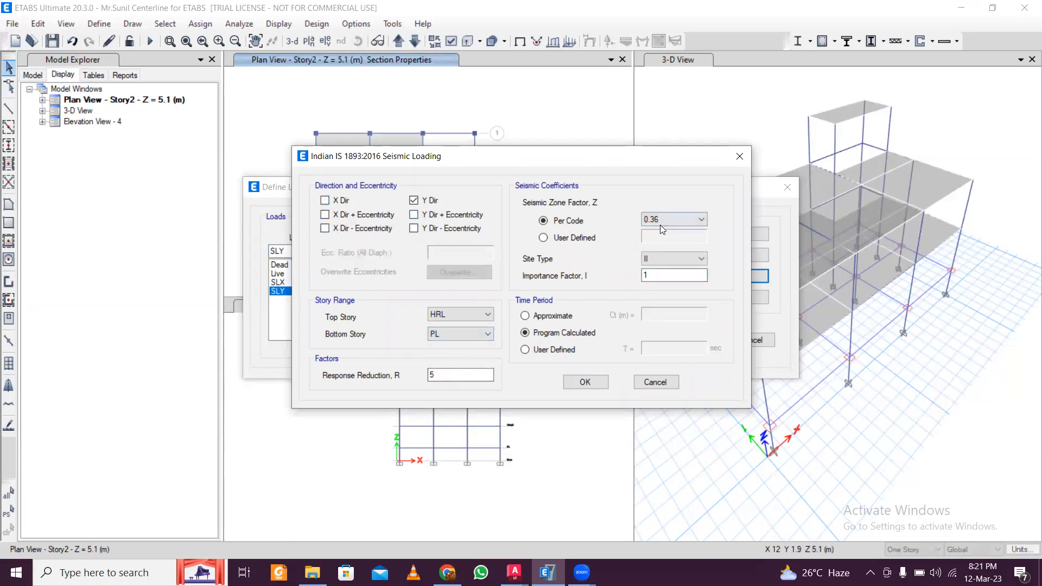
{"action": "left_click", "coordinate": [586, 382]}
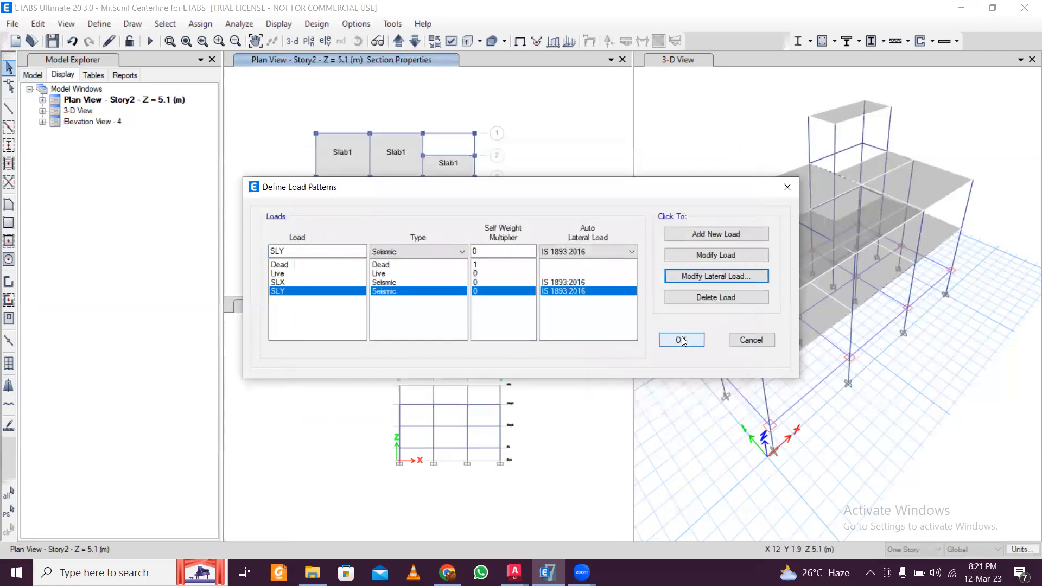
{"action": "left_click", "coordinate": [681, 341]}
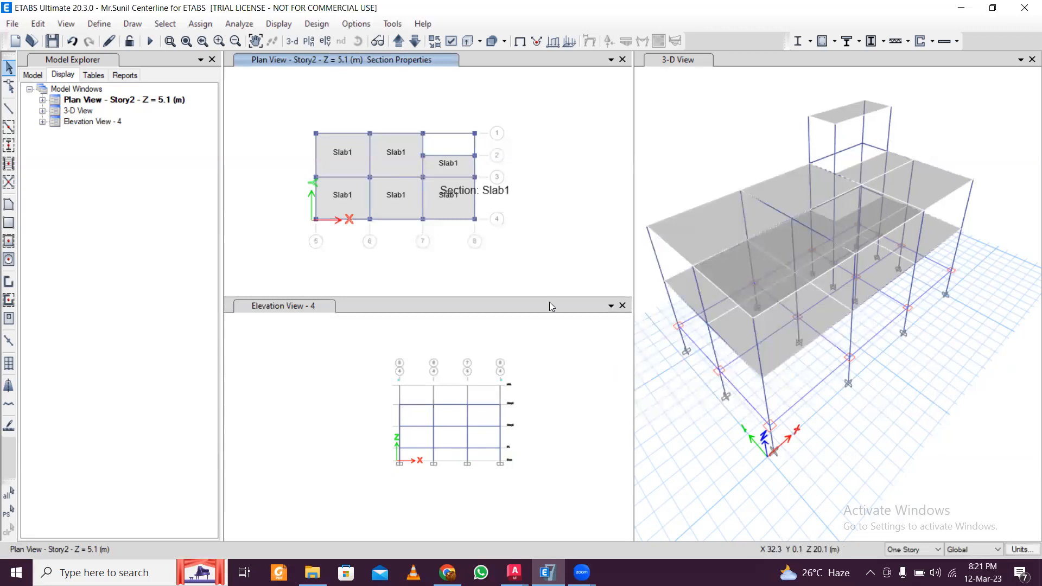
Select the staircase-bay slab on the HRL plan and the six slab panels on the Story3 plan
{"action": "scroll", "coordinate": [336, 141], "scroll_direction": "up", "scroll_amount": 1}
{"action": "scroll", "coordinate": [352, 155], "scroll_direction": "down", "scroll_amount": 1}
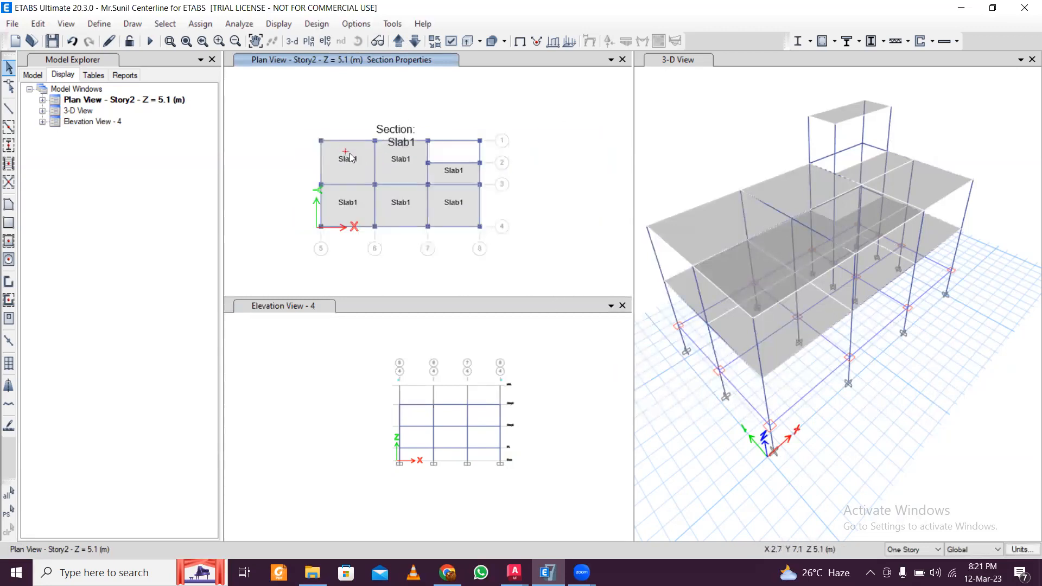
{"action": "scroll", "coordinate": [370, 167], "scroll_direction": "up", "scroll_amount": 1}
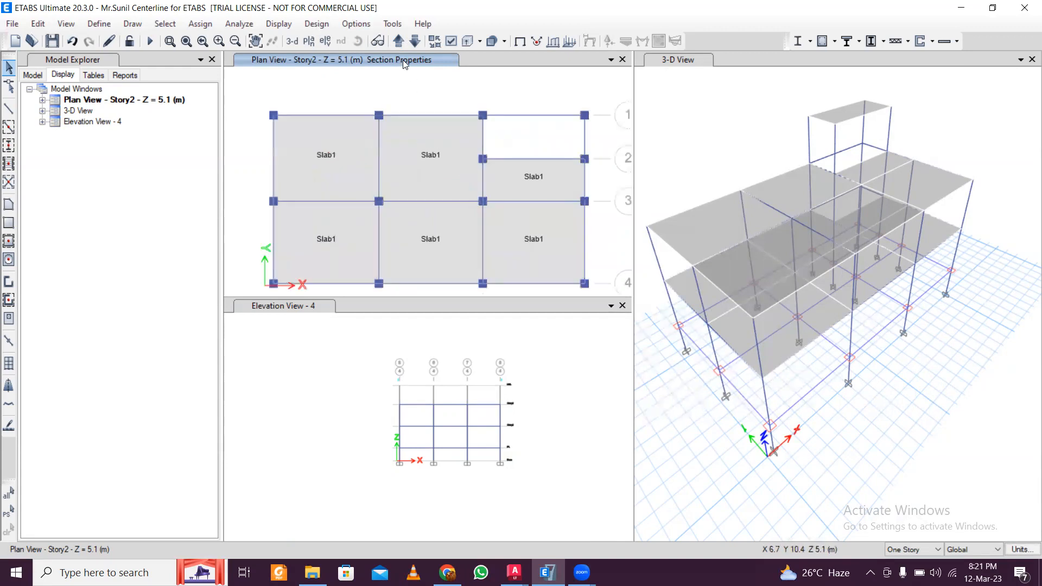
{"action": "left_click", "coordinate": [398, 42]}
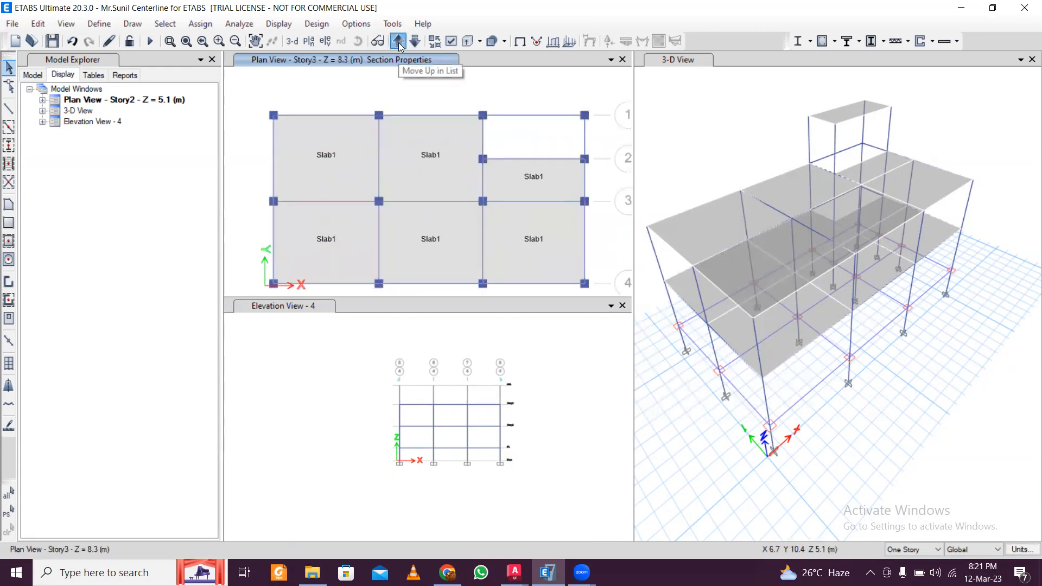
{"action": "left_click", "coordinate": [398, 42]}
{"action": "left_click", "coordinate": [534, 143]}
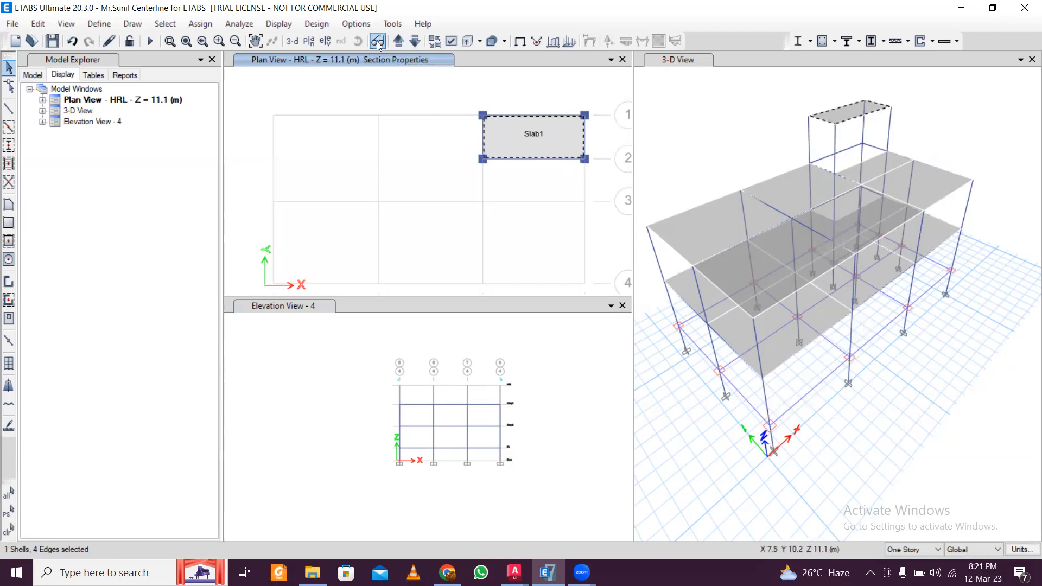
{"action": "left_click", "coordinate": [416, 47]}
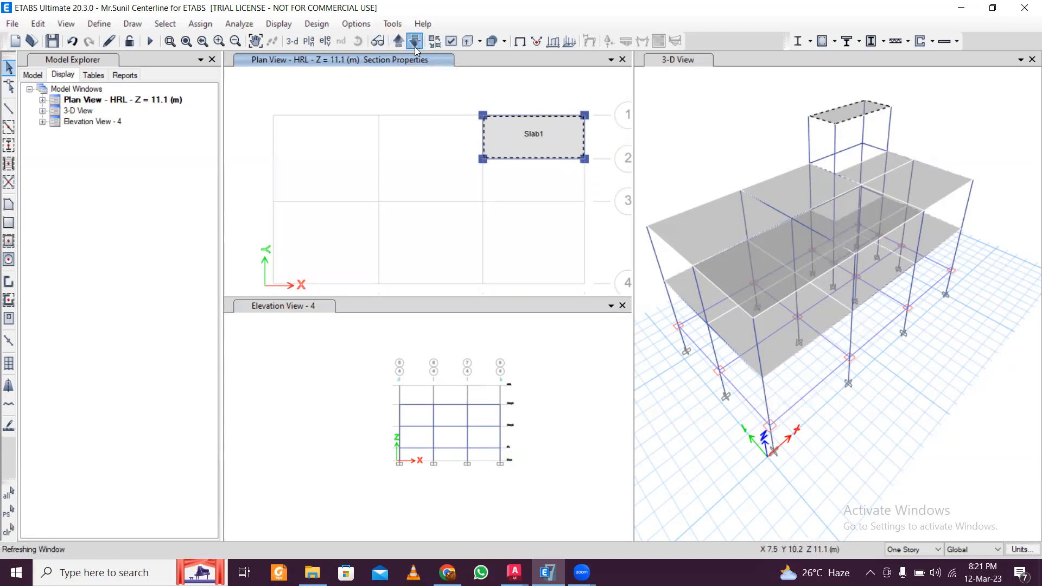
{"action": "left_click", "coordinate": [365, 155]}
{"action": "left_click", "coordinate": [430, 154]}
{"action": "left_click", "coordinate": [342, 234]}
{"action": "left_click", "coordinate": [430, 238]}
{"action": "left_click", "coordinate": [532, 238]}
{"action": "left_click", "coordinate": [531, 171]}
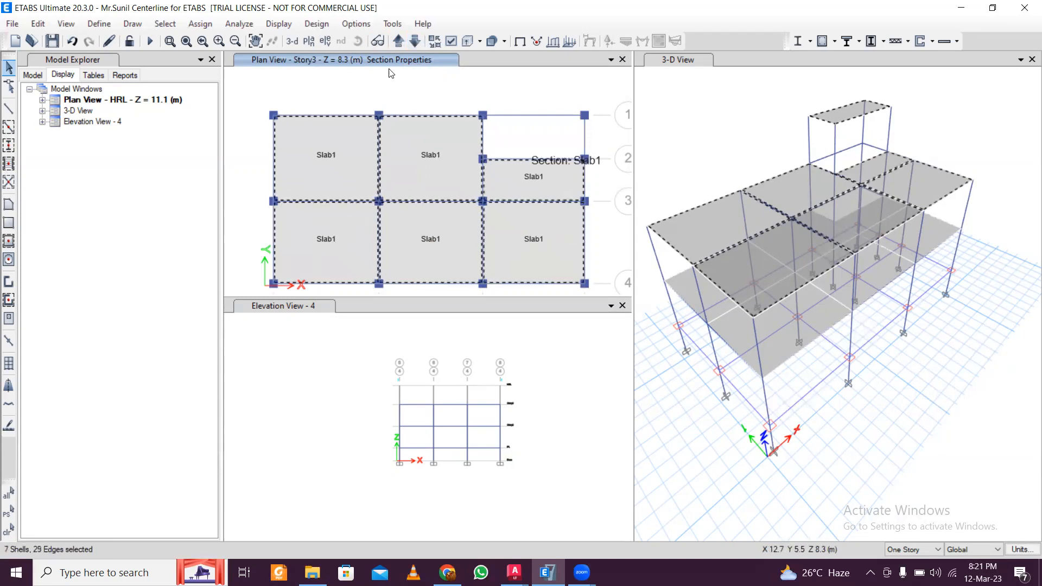
Add the six slab panels on the Story2 plan to the selection
{"action": "left_click", "coordinate": [416, 42]}
{"action": "left_click", "coordinate": [331, 158]}
{"action": "left_click", "coordinate": [464, 184]}
{"action": "left_click", "coordinate": [516, 180]}
{"action": "left_click", "coordinate": [524, 225]}
{"action": "left_click", "coordinate": [421, 238]}
{"action": "left_click", "coordinate": [333, 242]}
{"action": "left_click", "coordinate": [411, 45]}
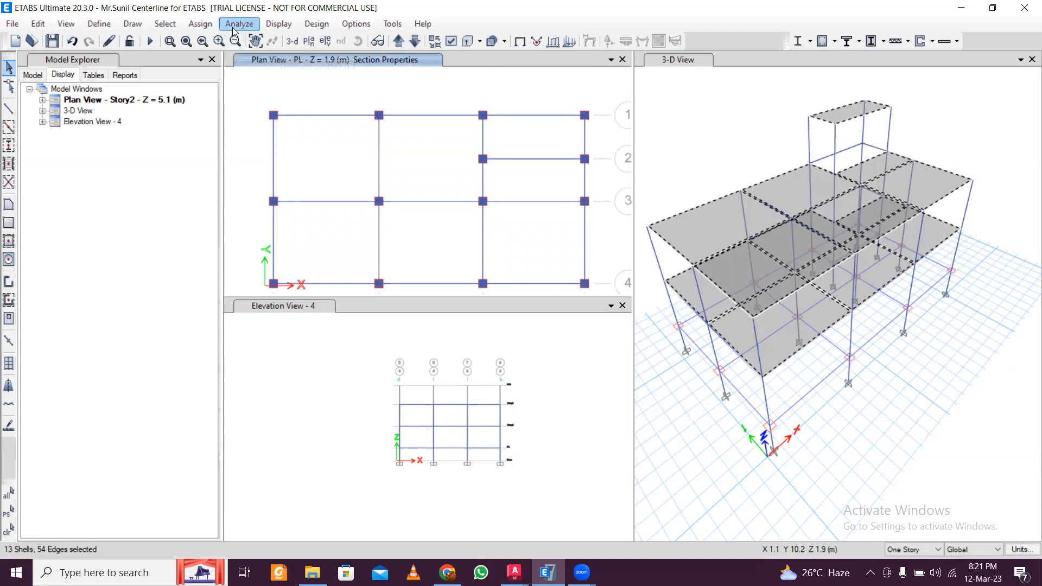
Assign a 0.5 kN/m² uniform gravity load in the Dead load pattern to the selected slab panels
{"action": "left_click", "coordinate": [201, 27]}
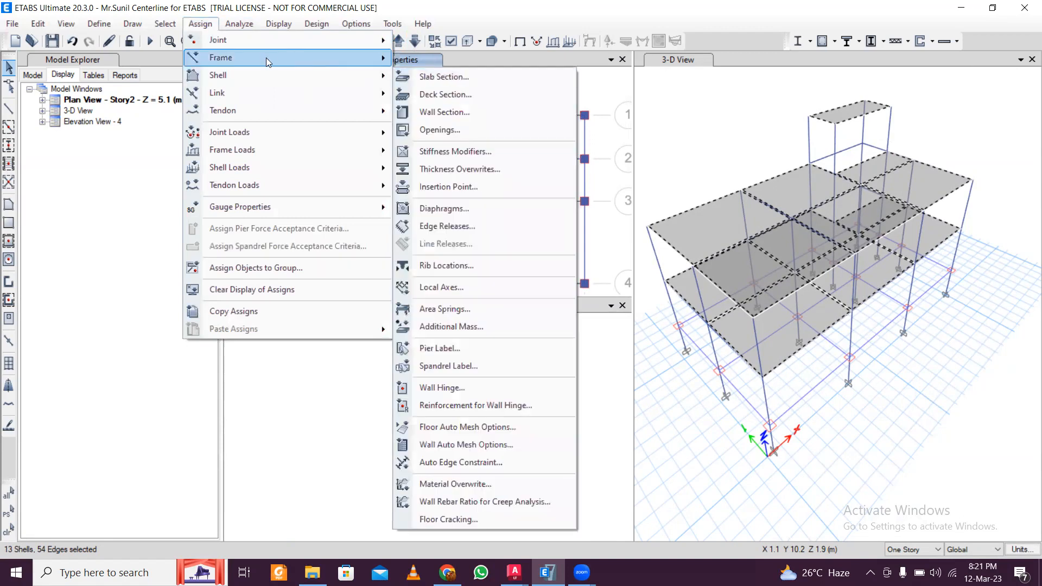
{"action": "mouse_move", "coordinate": [302, 174]}
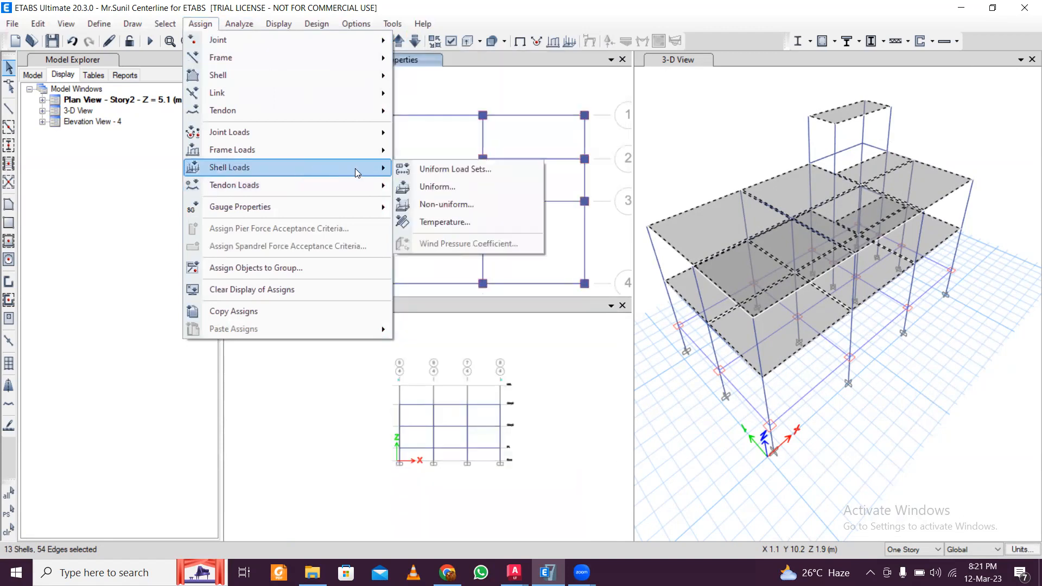
{"action": "left_click", "coordinate": [441, 188]}
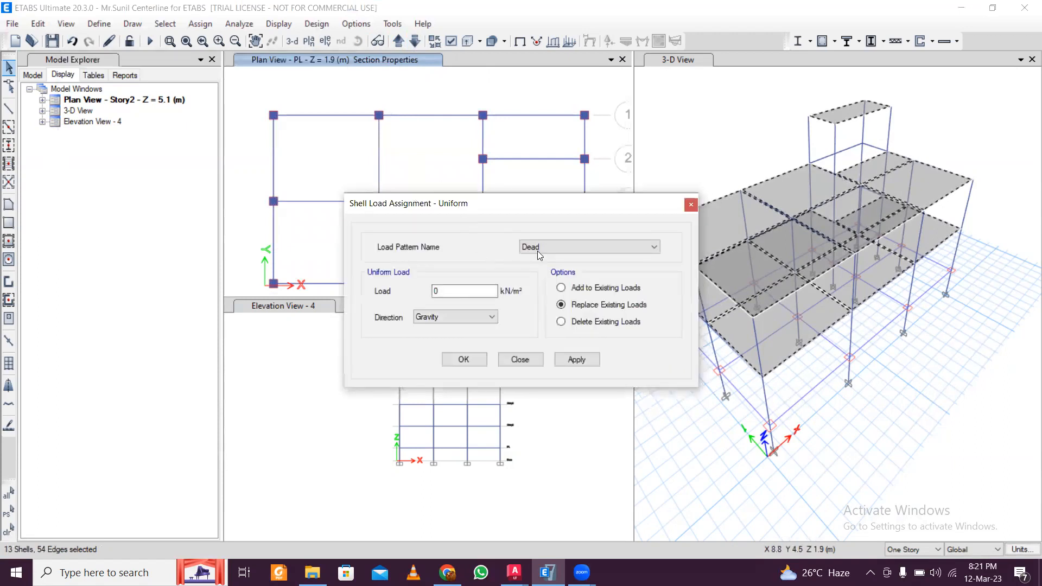
{"action": "double_click", "coordinate": [456, 289]}
{"action": "left_click", "coordinate": [563, 361]}
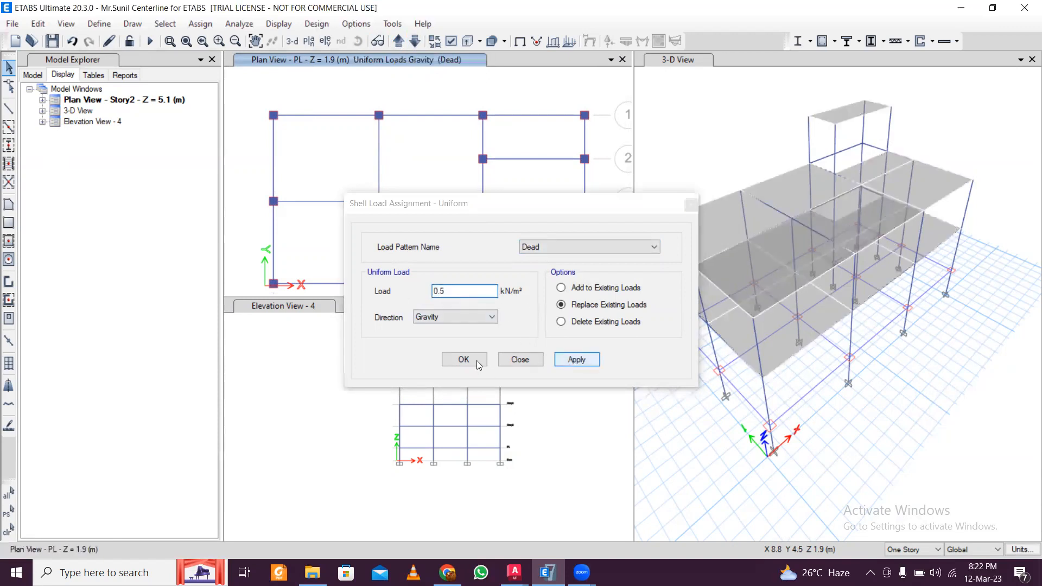
{"action": "left_click", "coordinate": [691, 205]}
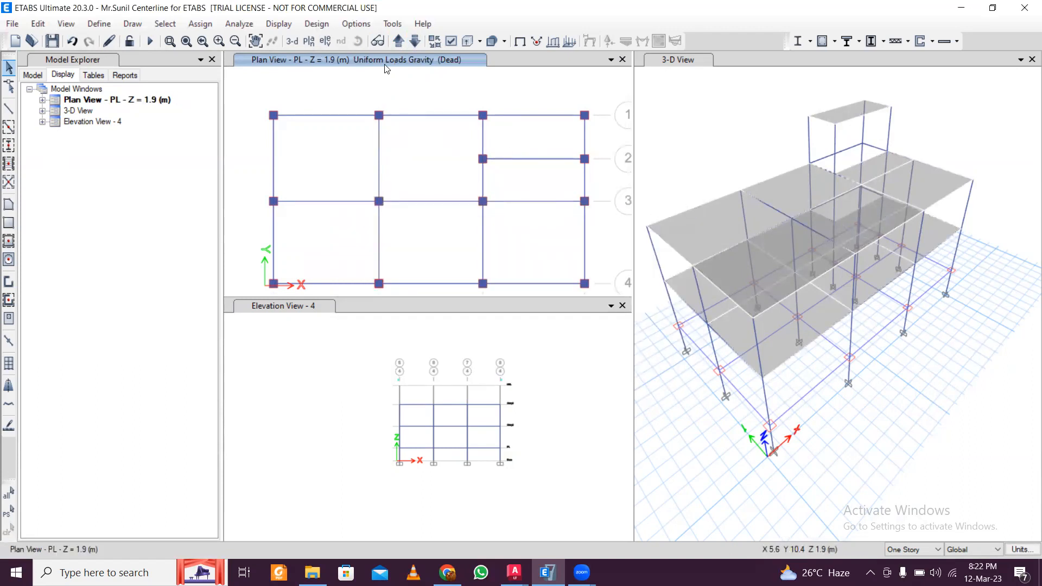
Select the beams along grids 1, 3 and 4 on the PL plan
{"action": "left_click", "coordinate": [398, 42]}
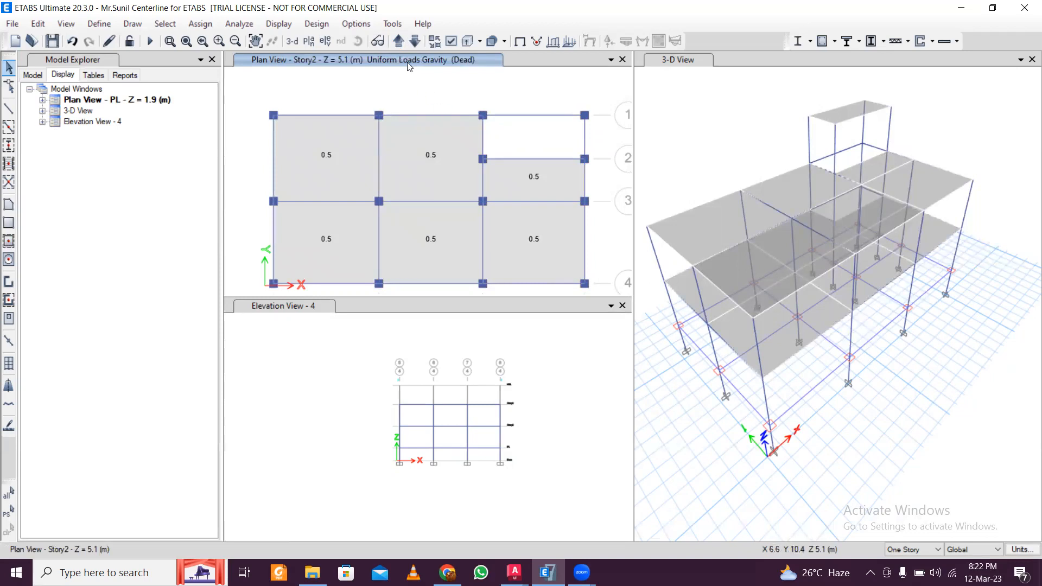
{"action": "left_click", "coordinate": [402, 44]}
{"action": "left_click", "coordinate": [413, 42]}
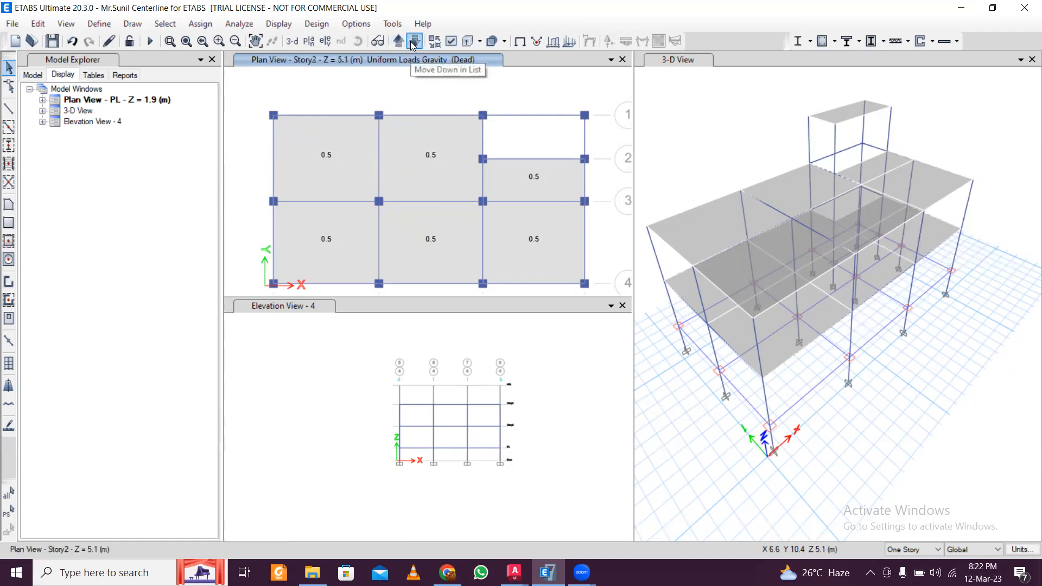
{"action": "left_click", "coordinate": [415, 43]}
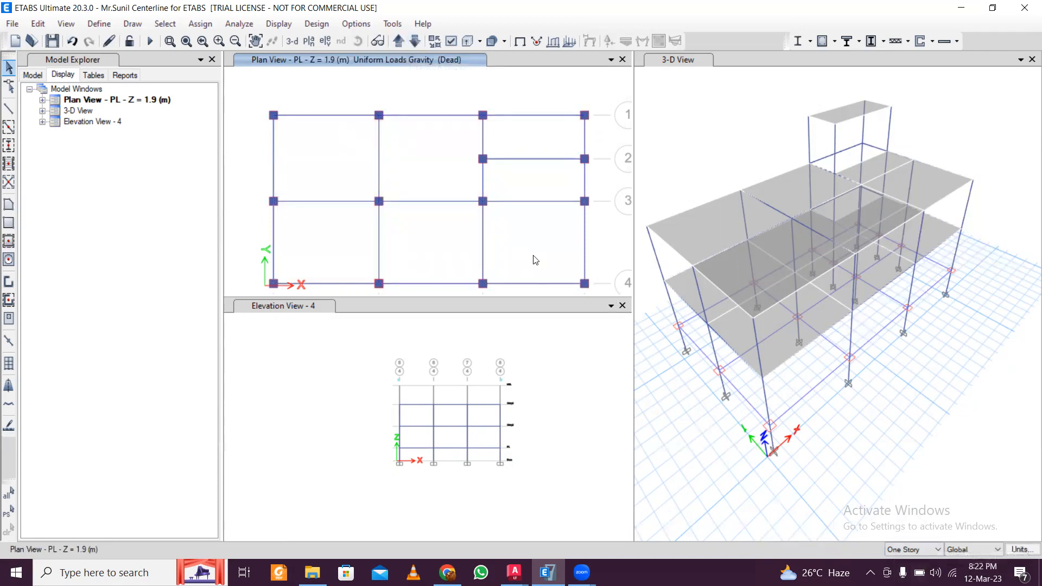
{"action": "left_click", "coordinate": [316, 115]}
{"action": "scroll", "coordinate": [348, 191], "scroll_direction": "down", "scroll_amount": 2}
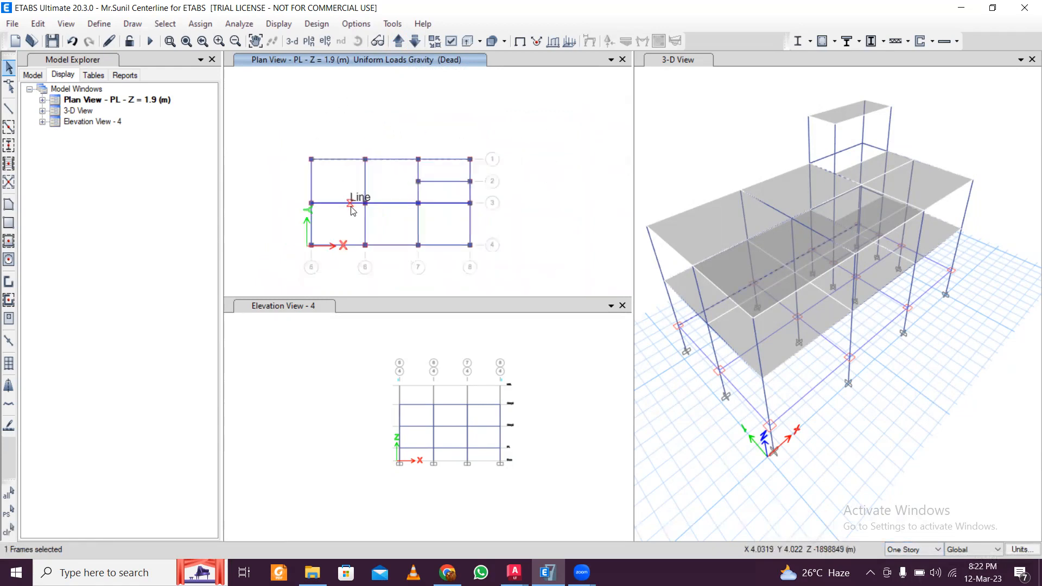
{"action": "left_click_drag", "start_coordinate": [346, 273], "coordinate": [327, 108]}
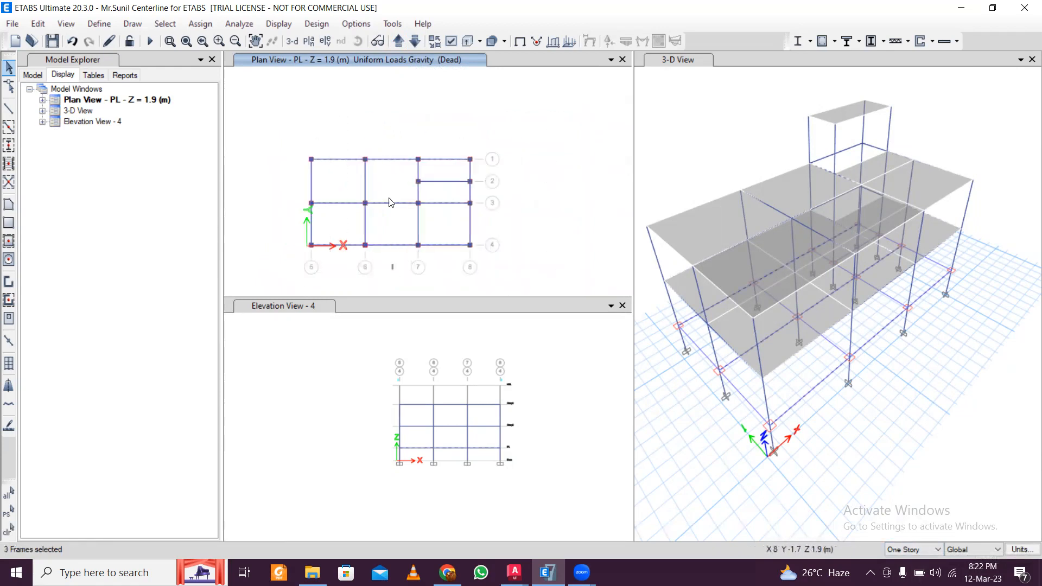
Add the remaining PL beams, including those along grids 5 to 8, to the selection
{"action": "left_click_drag", "start_coordinate": [500, 220], "coordinate": [303, 229]}
{"action": "left_click_drag", "start_coordinate": [481, 188], "coordinate": [295, 193]}
{"action": "left_click_drag", "start_coordinate": [483, 168], "coordinate": [282, 165]}
{"action": "scroll", "coordinate": [400, 174], "scroll_direction": "up", "scroll_amount": 2}
{"action": "scroll", "coordinate": [377, 174], "scroll_direction": "down", "scroll_amount": 2}
{"action": "scroll", "coordinate": [363, 200], "scroll_direction": "up", "scroll_amount": 2}
{"action": "scroll", "coordinate": [364, 198], "scroll_direction": "down", "scroll_amount": 2}
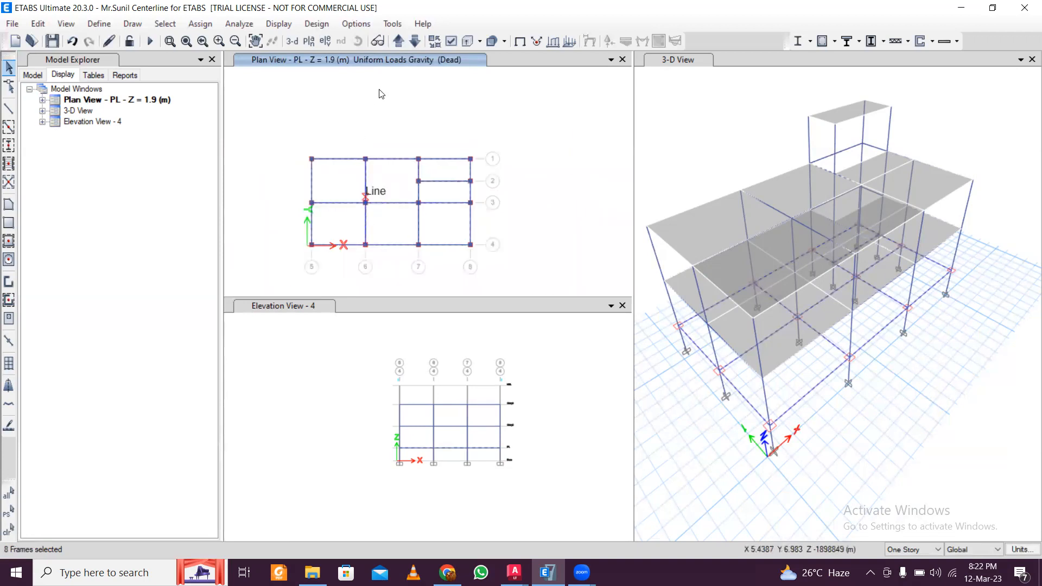
Add the Story2 beams along grids 1 and 2 to the selection
{"action": "left_click", "coordinate": [396, 47]}
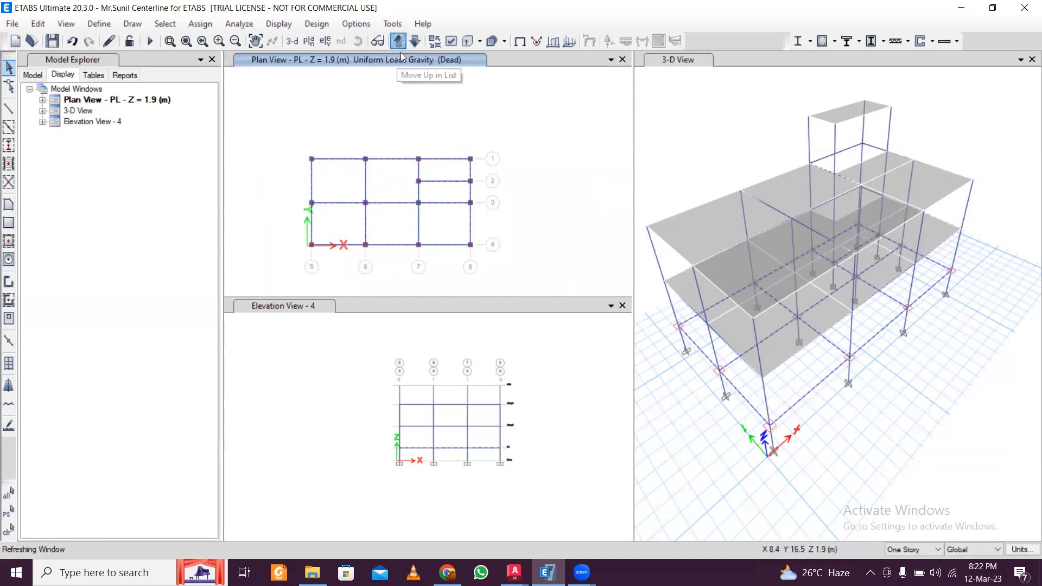
{"action": "scroll", "coordinate": [337, 163], "scroll_direction": "up", "scroll_amount": 3}
{"action": "scroll", "coordinate": [334, 166], "scroll_direction": "down", "scroll_amount": 3}
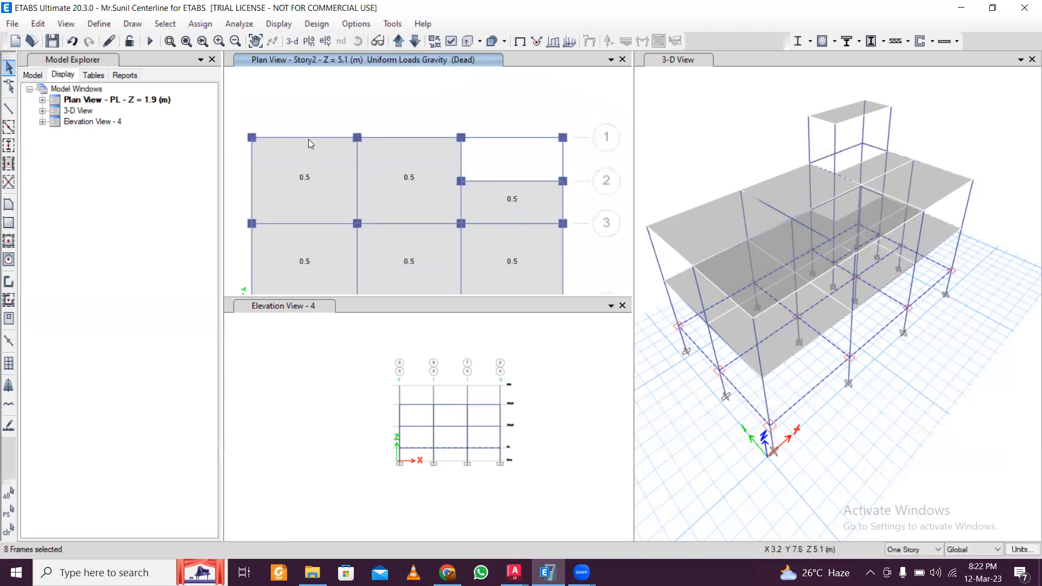
{"action": "left_click", "coordinate": [267, 135]}
{"action": "scroll", "coordinate": [486, 137], "scroll_direction": "up", "scroll_amount": 3}
{"action": "scroll", "coordinate": [485, 136], "scroll_direction": "down", "scroll_amount": 6}
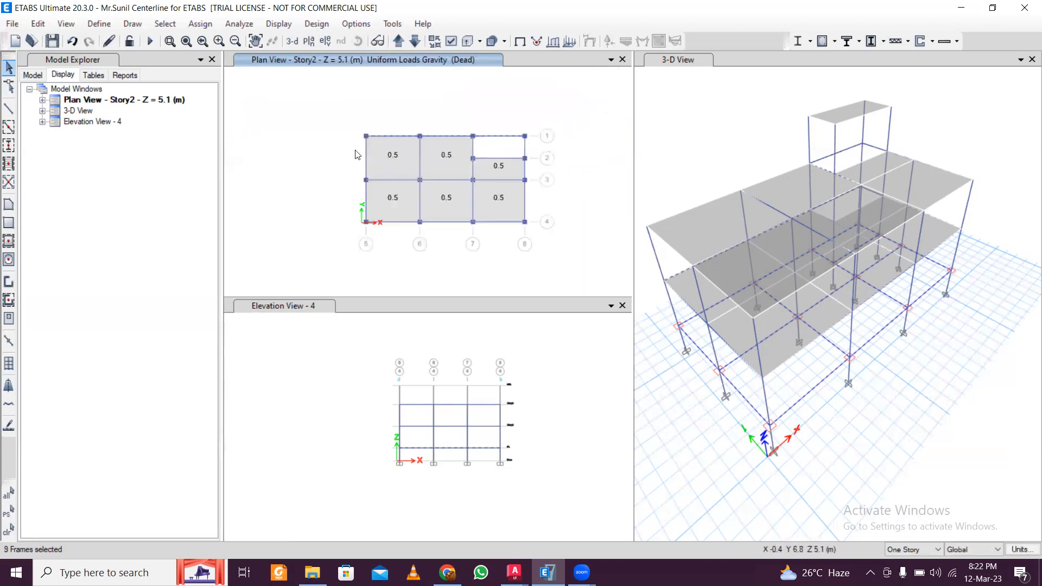
{"action": "scroll", "coordinate": [357, 155], "scroll_direction": "up", "scroll_amount": 3}
{"action": "scroll", "coordinate": [404, 168], "scroll_direction": "down", "scroll_amount": 3}
{"action": "scroll", "coordinate": [425, 216], "scroll_direction": "up", "scroll_amount": 3}
{"action": "scroll", "coordinate": [407, 208], "scroll_direction": "down", "scroll_amount": 3}
{"action": "scroll", "coordinate": [492, 184], "scroll_direction": "up", "scroll_amount": 5}
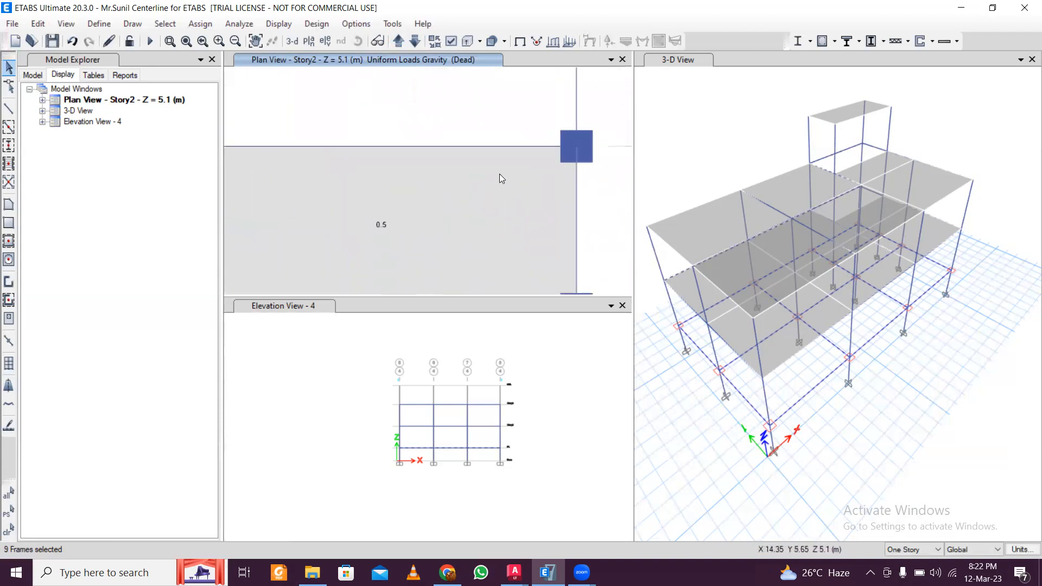
{"action": "left_click", "coordinate": [499, 145]}
Add the Story2 beams along grids 3 and 4 to the selection
{"action": "scroll", "coordinate": [496, 160], "scroll_direction": "down", "scroll_amount": 5}
{"action": "scroll", "coordinate": [476, 189], "scroll_direction": "up", "scroll_amount": 5}
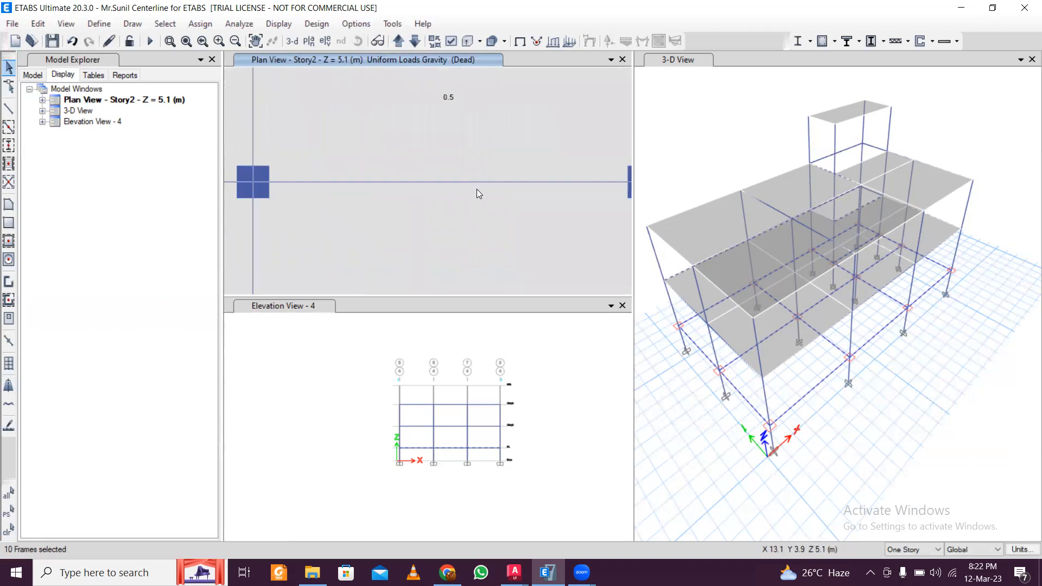
{"action": "left_click", "coordinate": [491, 182]}
{"action": "scroll", "coordinate": [491, 180], "scroll_direction": "down", "scroll_amount": 5}
{"action": "scroll", "coordinate": [474, 210], "scroll_direction": "up", "scroll_amount": 4}
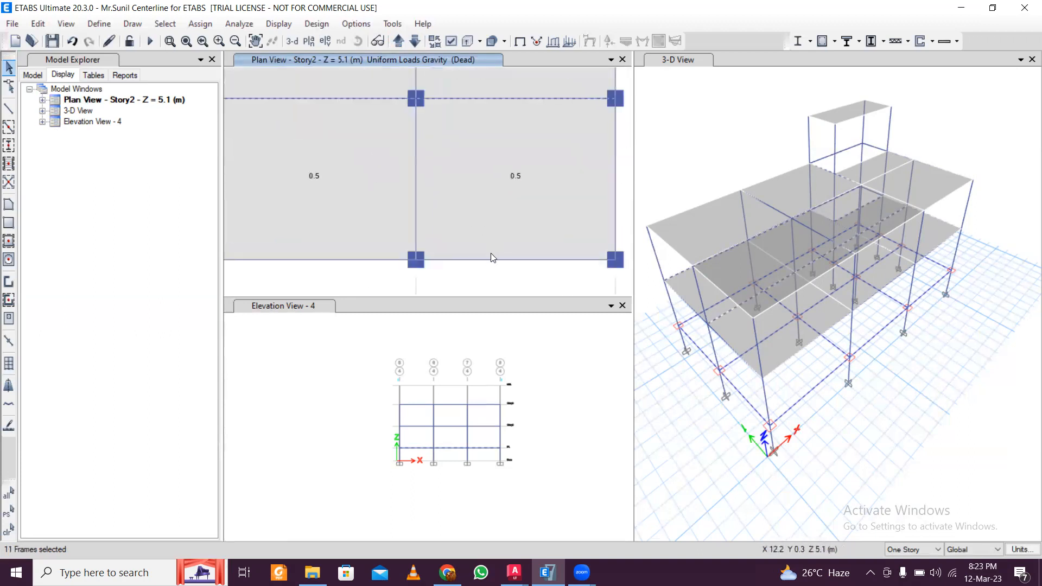
{"action": "left_click", "coordinate": [492, 261]}
Add the Story2 beams along grids 5, 6, 7 and 8 to the selection
{"action": "scroll", "coordinate": [490, 263], "scroll_direction": "down", "scroll_amount": 5}
{"action": "scroll", "coordinate": [361, 247], "scroll_direction": "up", "scroll_amount": 5}
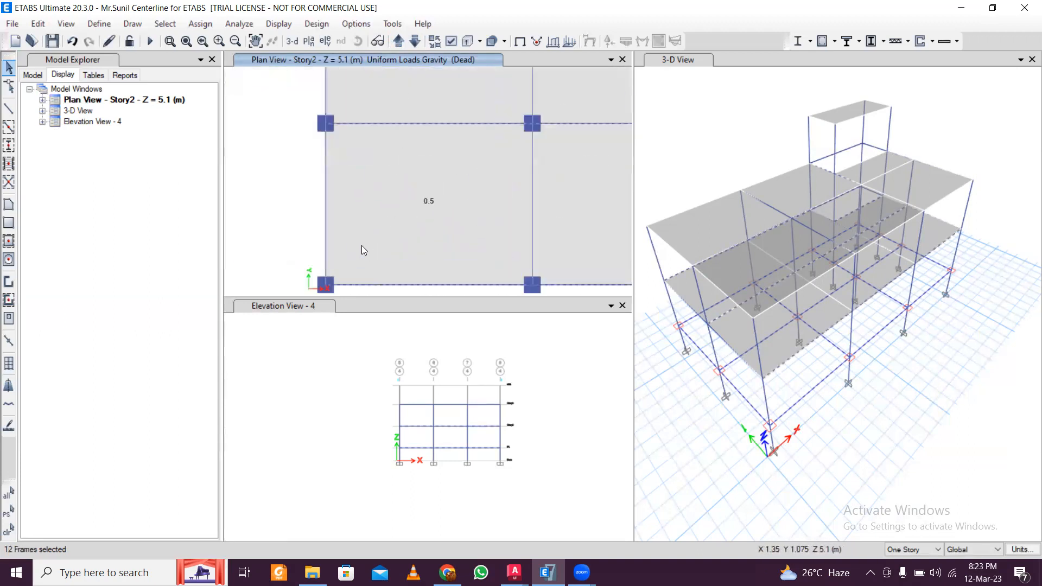
{"action": "left_click", "coordinate": [326, 229]}
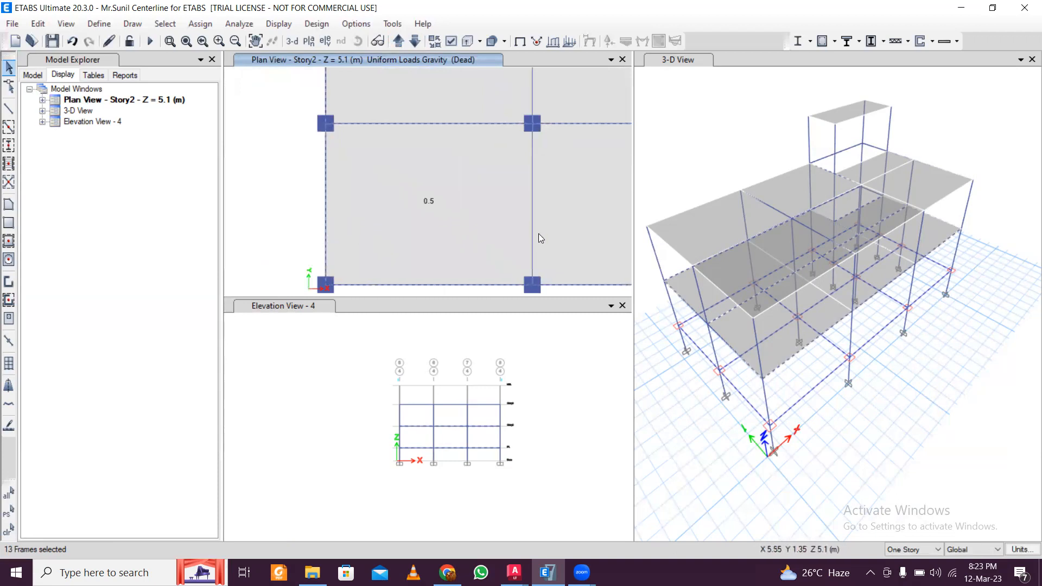
{"action": "left_click", "coordinate": [531, 238]}
{"action": "scroll", "coordinate": [531, 238], "scroll_direction": "down", "scroll_amount": 5}
{"action": "scroll", "coordinate": [413, 236], "scroll_direction": "up", "scroll_amount": 4}
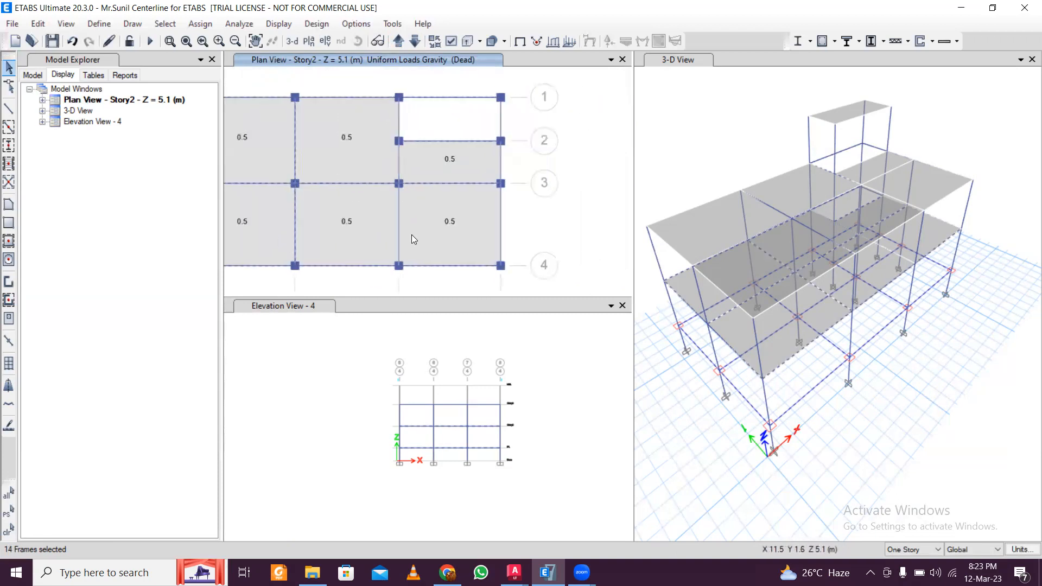
{"action": "left_click", "coordinate": [398, 240]}
{"action": "left_click", "coordinate": [501, 225]}
{"action": "scroll", "coordinate": [510, 218], "scroll_direction": "down", "scroll_amount": 3}
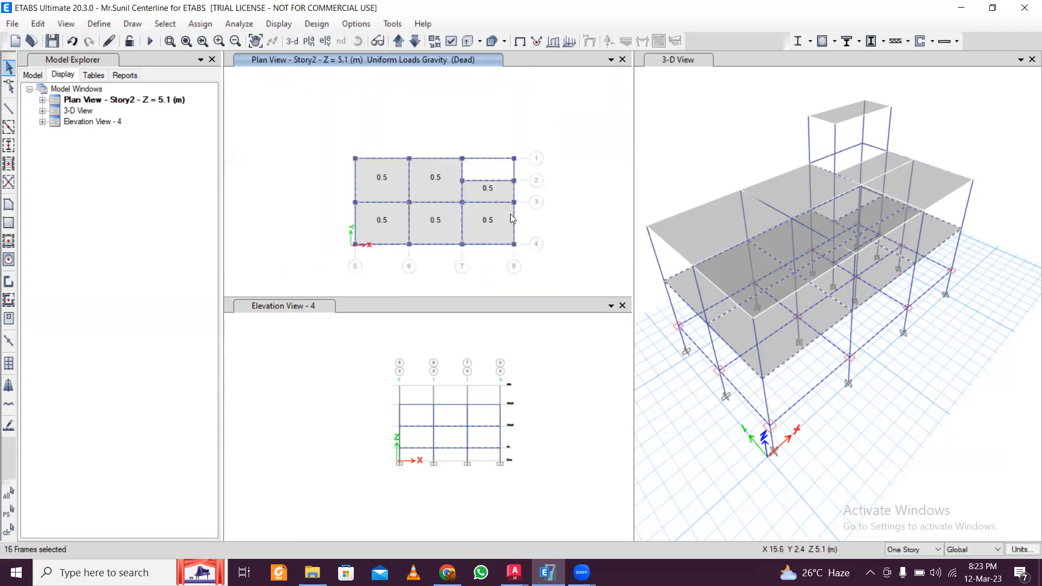
Add the Story3 beams along grids 5, 6, 7 and 8 to the selection
{"action": "left_click", "coordinate": [399, 40]}
{"action": "scroll", "coordinate": [373, 201], "scroll_direction": "up", "scroll_amount": 3}
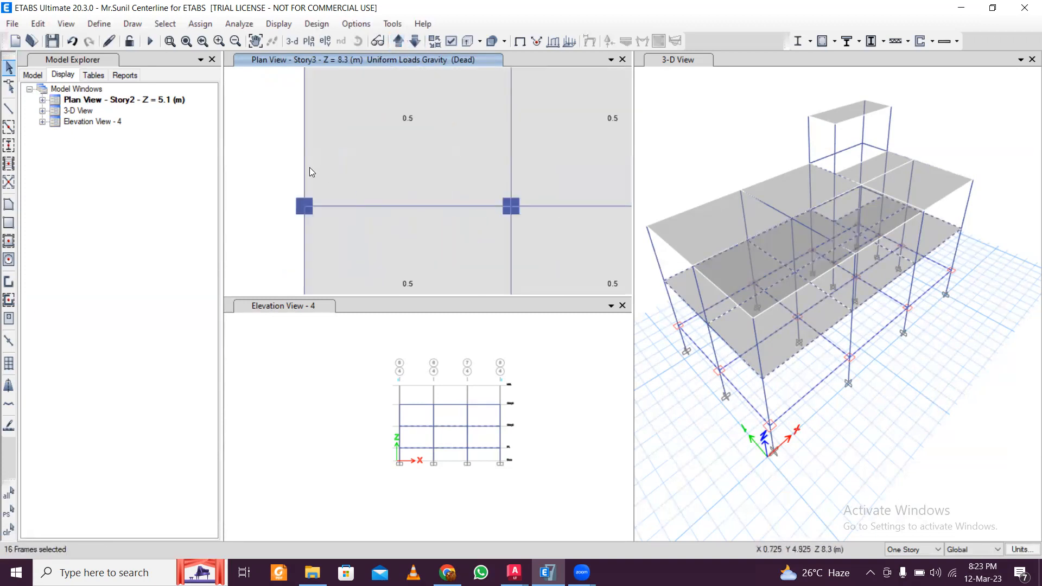
{"action": "left_click", "coordinate": [305, 175]}
{"action": "left_click", "coordinate": [511, 164]}
{"action": "scroll", "coordinate": [464, 176], "scroll_direction": "down", "scroll_amount": 3}
{"action": "scroll", "coordinate": [484, 177], "scroll_direction": "up", "scroll_amount": 3}
{"action": "left_click", "coordinate": [486, 172]}
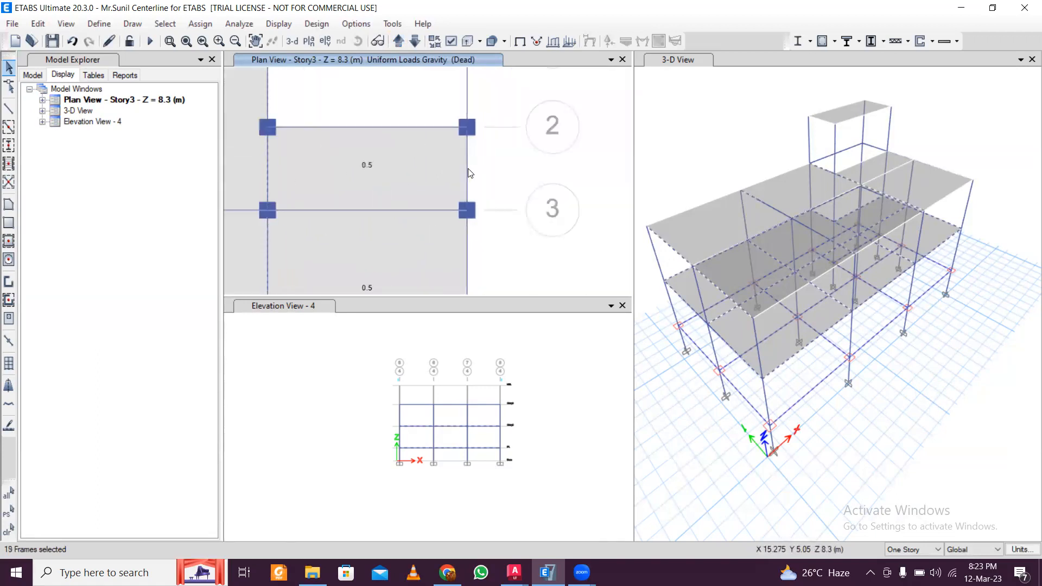
{"action": "left_click", "coordinate": [465, 172]}
Add the Story3 beam along grid 4 to the selection
{"action": "scroll", "coordinate": [467, 169], "scroll_direction": "down", "scroll_amount": 3}
{"action": "scroll", "coordinate": [458, 224], "scroll_direction": "up", "scroll_amount": 3}
{"action": "left_click", "coordinate": [454, 239]}
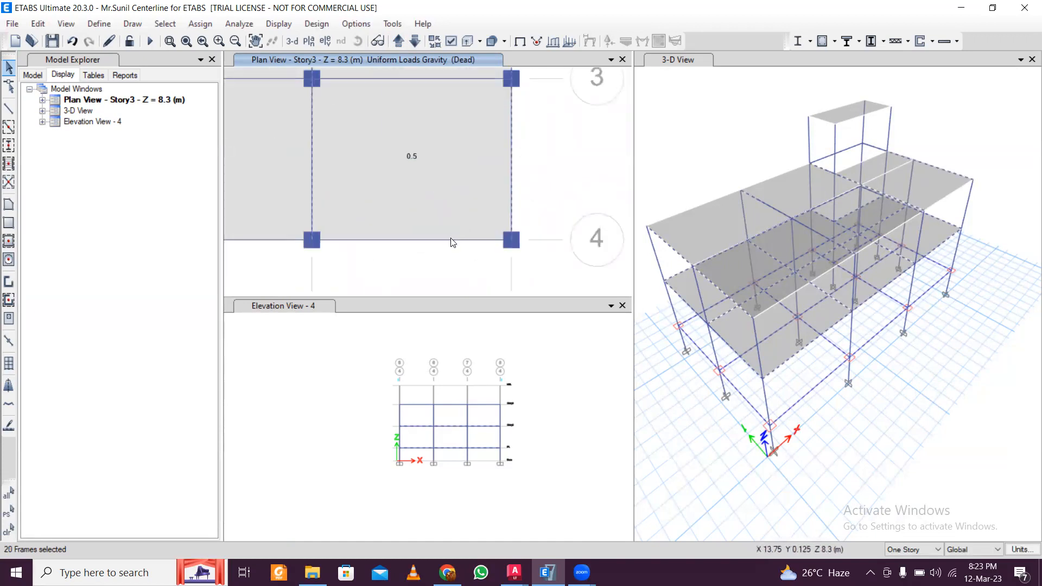
{"action": "scroll", "coordinate": [453, 240], "scroll_direction": "down", "scroll_amount": 3}
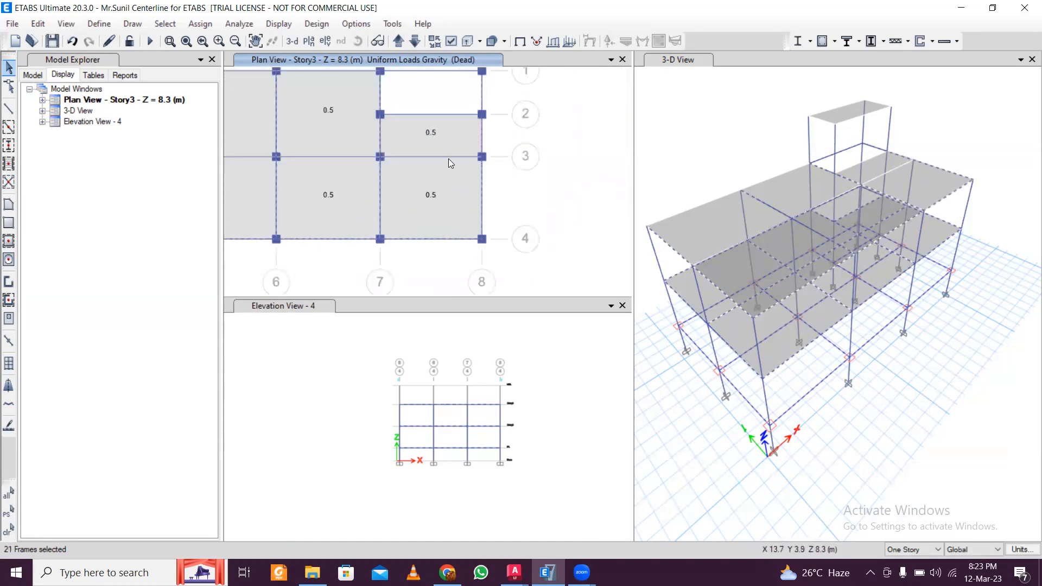
{"action": "scroll", "coordinate": [456, 163], "scroll_direction": "up", "scroll_amount": 3}
{"action": "scroll", "coordinate": [457, 163], "scroll_direction": "down", "scroll_amount": 3}
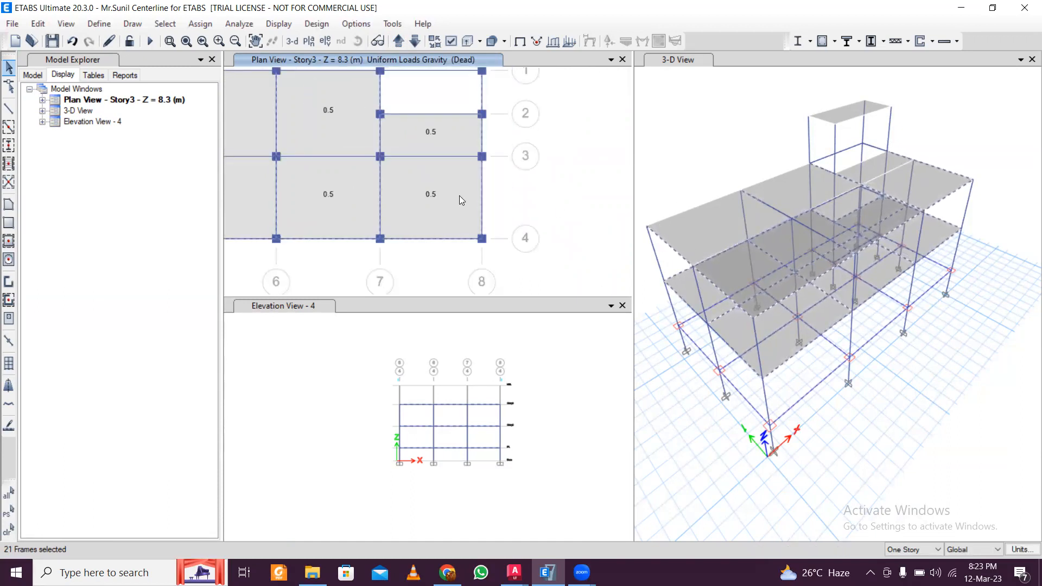
Deselect the Story3 beam along grid 6, keep grid 7 selected, and add the beams along grids 1 and 2
{"action": "middle_click_drag", "start_coordinate": [432, 195], "coordinate": [514, 243]}
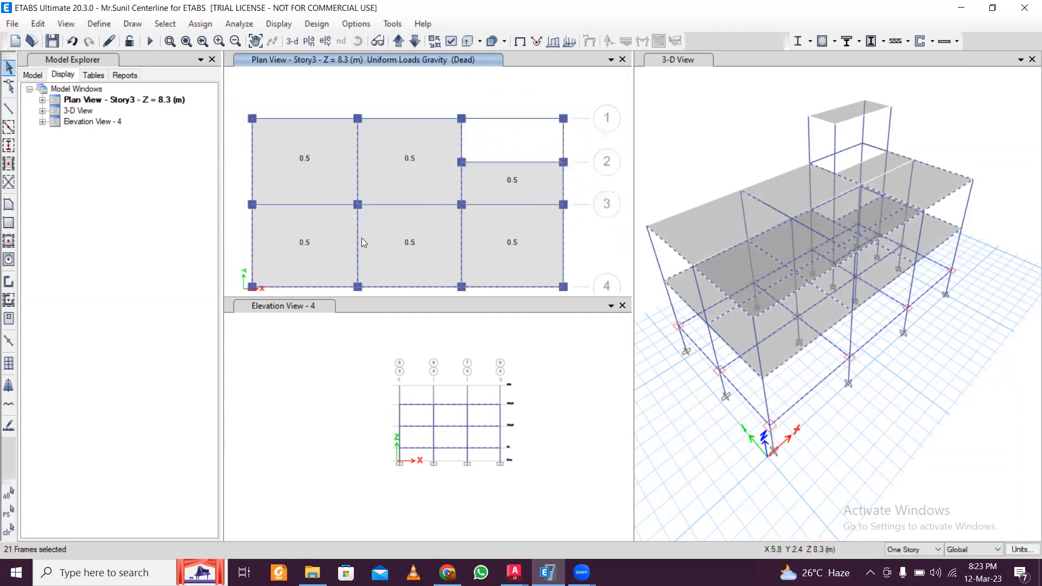
{"action": "left_click", "coordinate": [462, 250]}
{"action": "scroll", "coordinate": [311, 116], "scroll_direction": "up", "scroll_amount": 2}
{"action": "scroll", "coordinate": [312, 119], "scroll_direction": "down", "scroll_amount": 2}
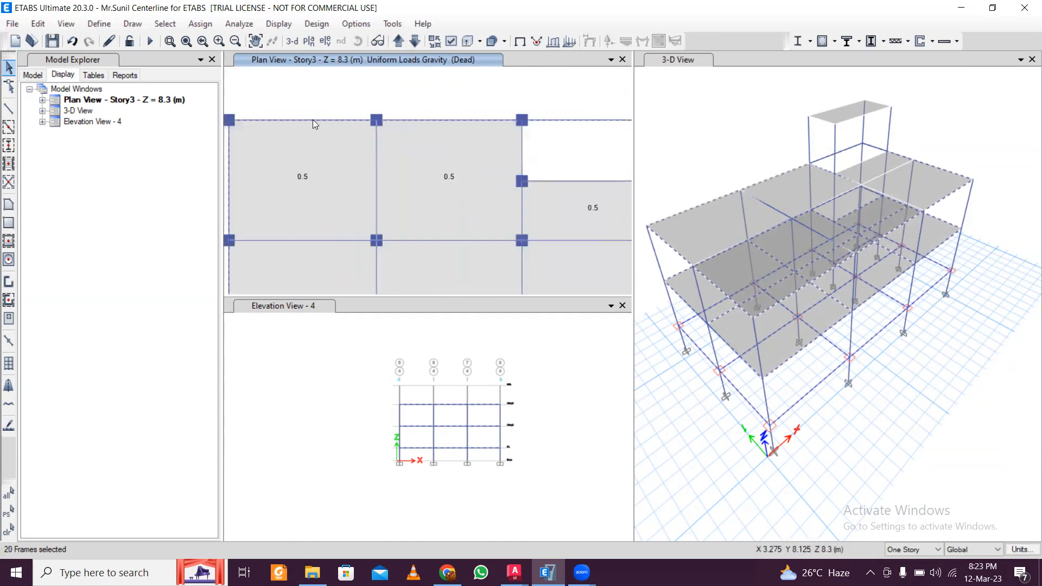
{"action": "left_click", "coordinate": [522, 163]}
{"action": "left_click", "coordinate": [462, 148]}
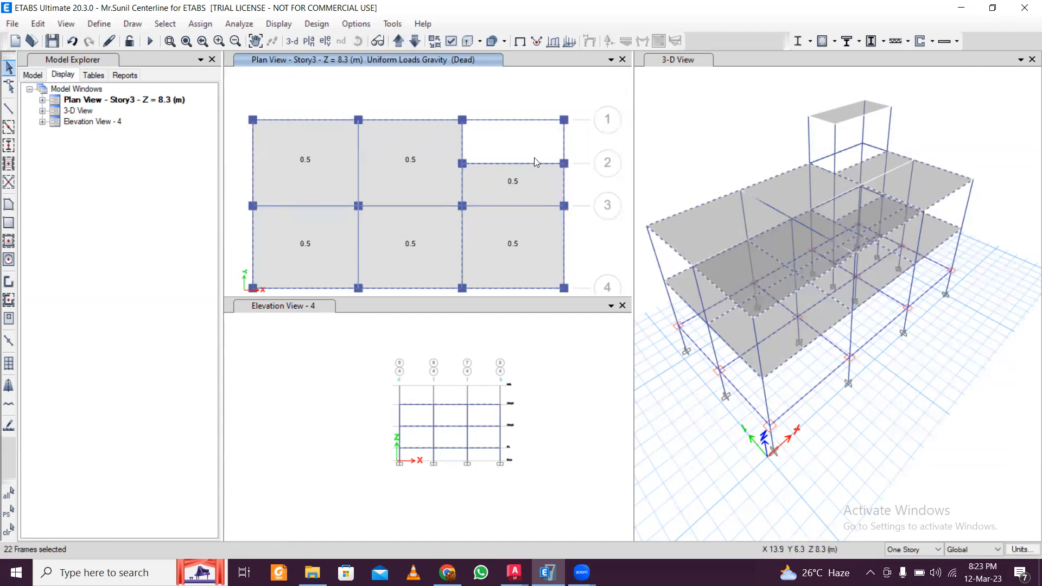
{"action": "scroll", "coordinate": [522, 190], "scroll_direction": "down", "scroll_amount": 2}
{"action": "scroll", "coordinate": [522, 189], "scroll_direction": "up", "scroll_amount": 2}
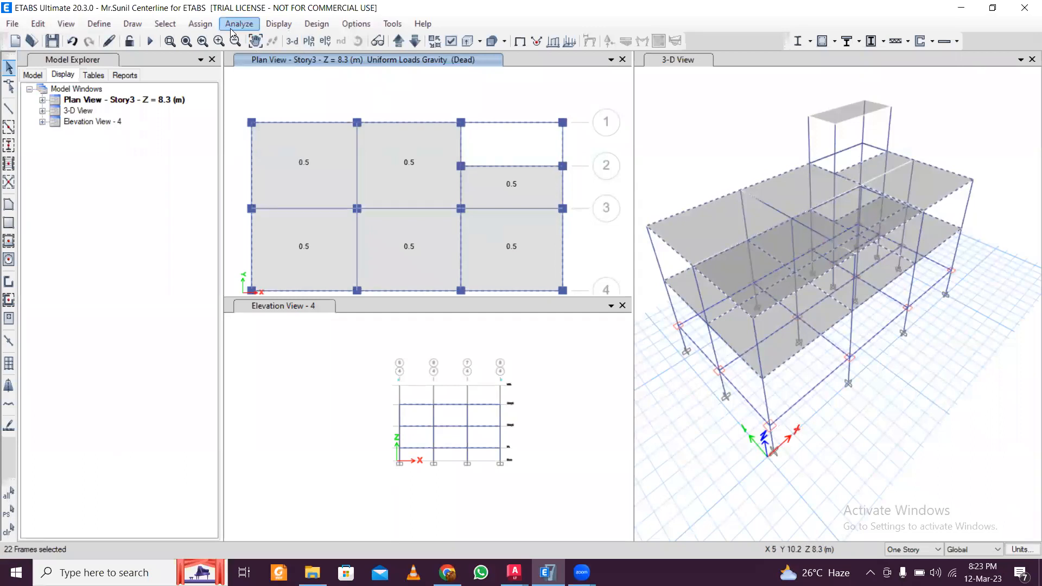
Assign a uniform distributed Dead load of 14 kN/m in the gravity direction to the selected beams, replacing existing loads
{"action": "left_click", "coordinate": [209, 25]}
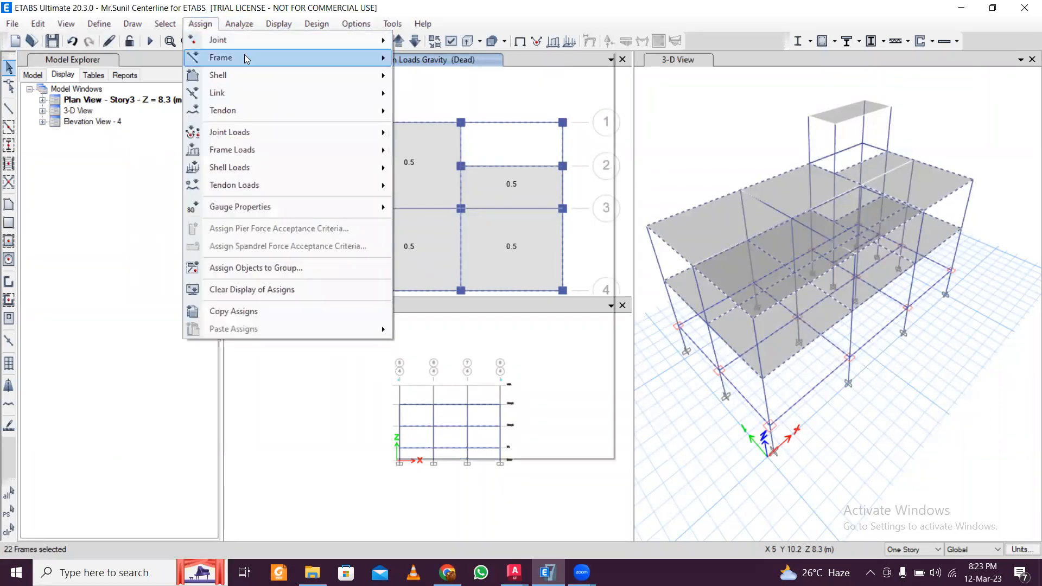
{"action": "mouse_move", "coordinate": [240, 57]}
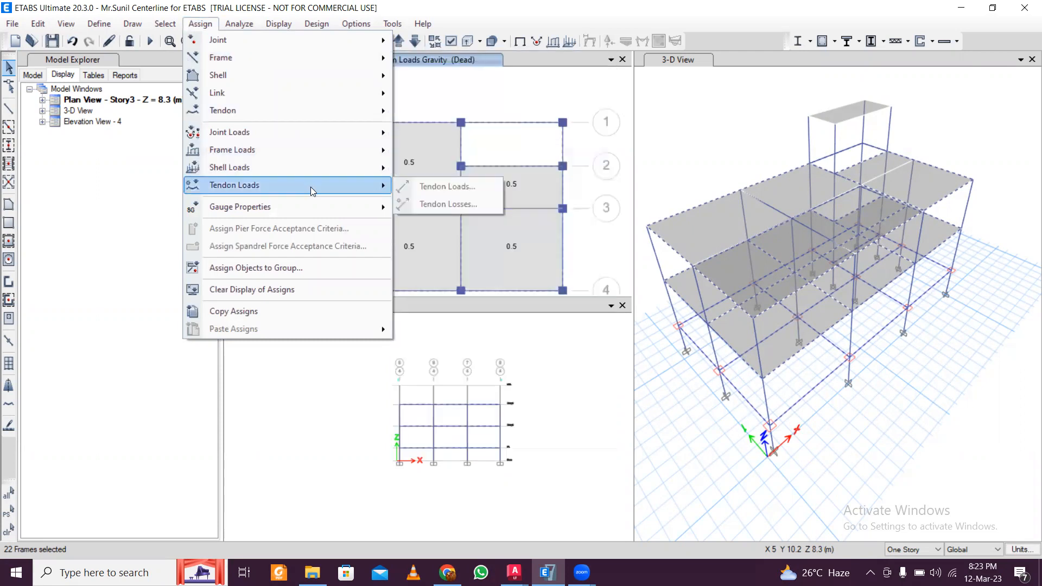
{"action": "mouse_move", "coordinate": [331, 158]}
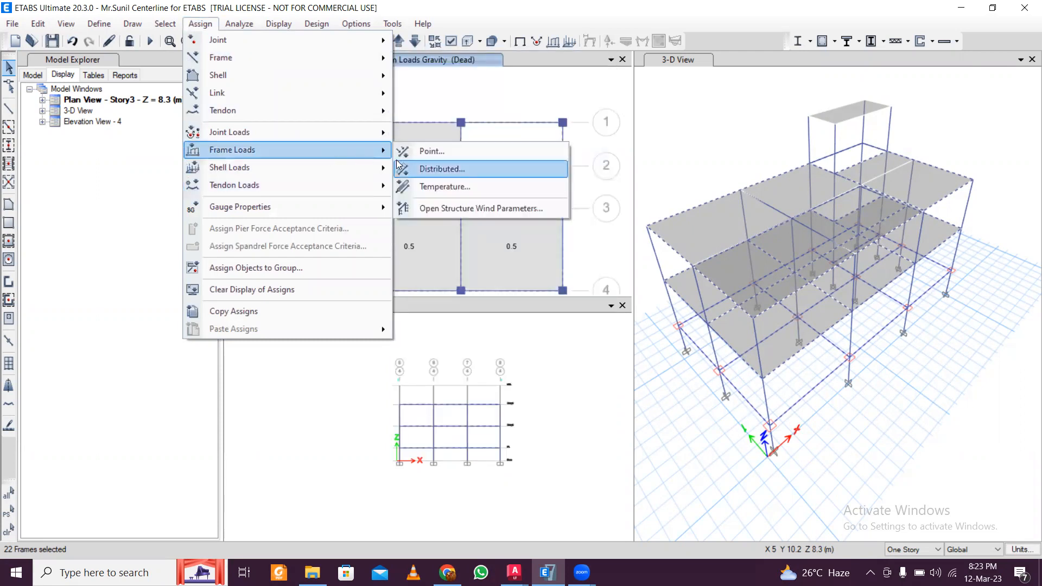
{"action": "left_click", "coordinate": [430, 171]}
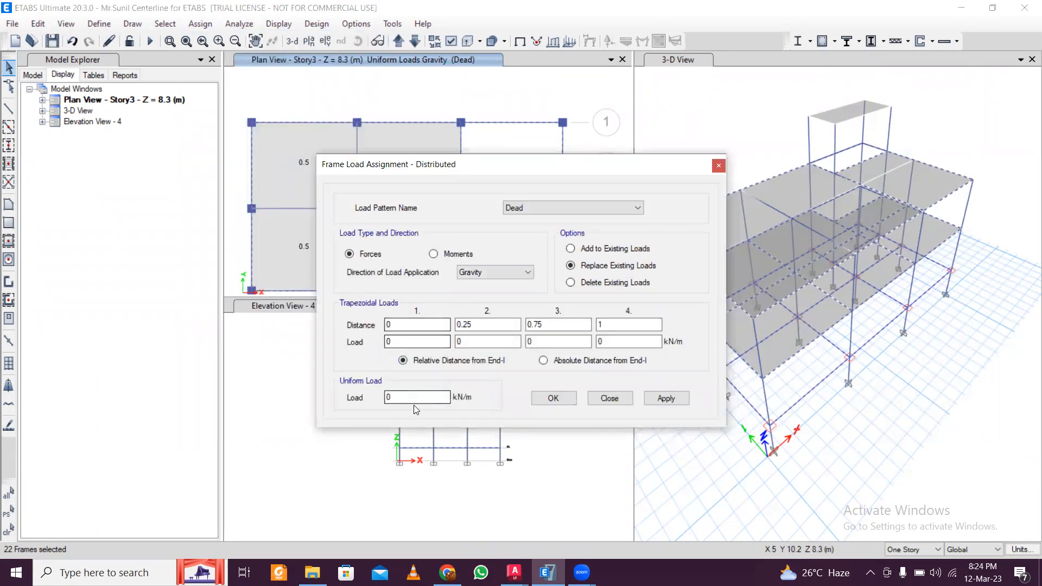
{"action": "left_click_drag", "start_coordinate": [408, 398], "coordinate": [322, 396]}
{"action": "type", "text": "14"}
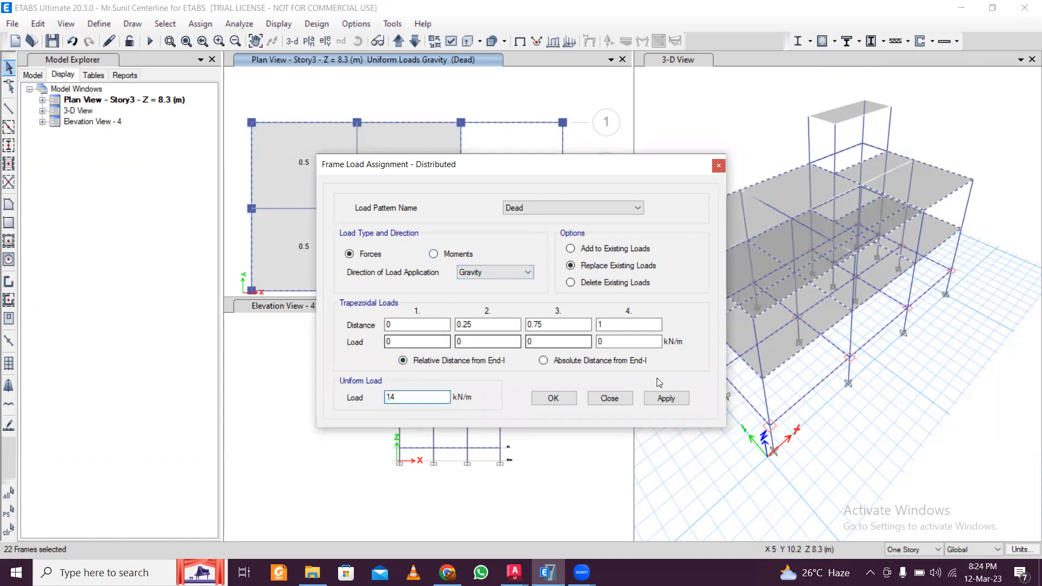
{"action": "left_click", "coordinate": [667, 399]}
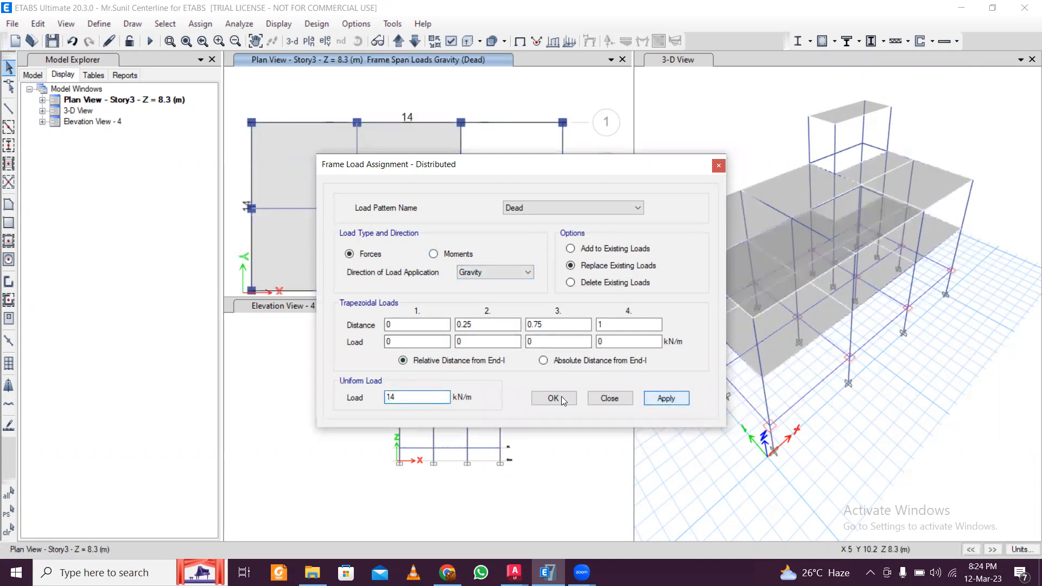
{"action": "left_click", "coordinate": [566, 402]}
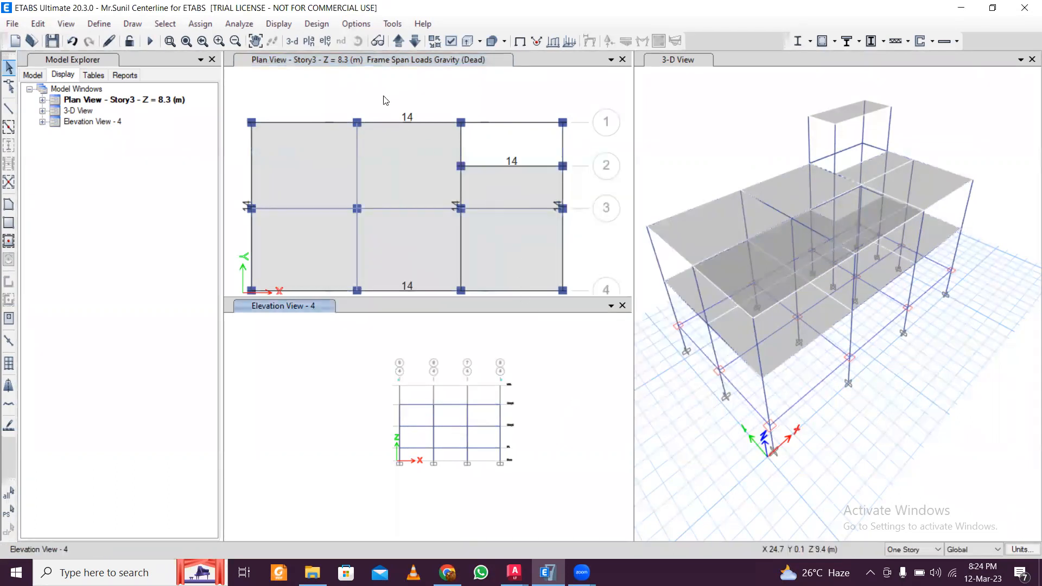
Check the beam loads shown on the Story2 and PL plan views
{"action": "left_click", "coordinate": [448, 61]}
{"action": "left_click", "coordinate": [414, 42]}
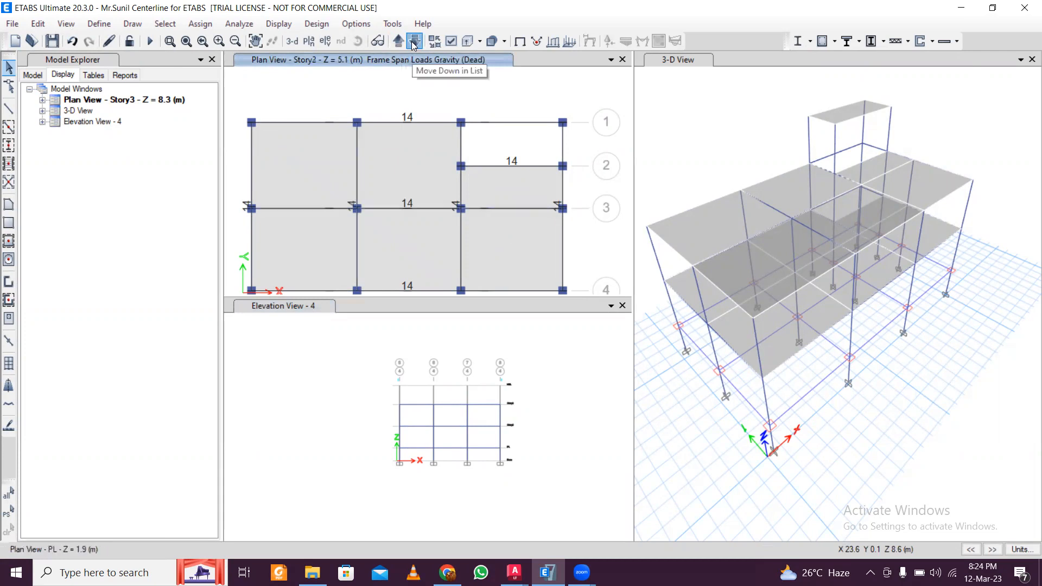
{"action": "left_click", "coordinate": [414, 43]}
{"action": "scroll", "coordinate": [494, 281], "scroll_direction": "down", "scroll_amount": 2}
{"action": "scroll", "coordinate": [494, 281], "scroll_direction": "up", "scroll_amount": 2}
{"action": "scroll", "coordinate": [496, 280], "scroll_direction": "down", "scroll_amount": 2}
{"action": "scroll", "coordinate": [495, 277], "scroll_direction": "up", "scroll_amount": 2}
{"action": "scroll", "coordinate": [496, 273], "scroll_direction": "down", "scroll_amount": 2}
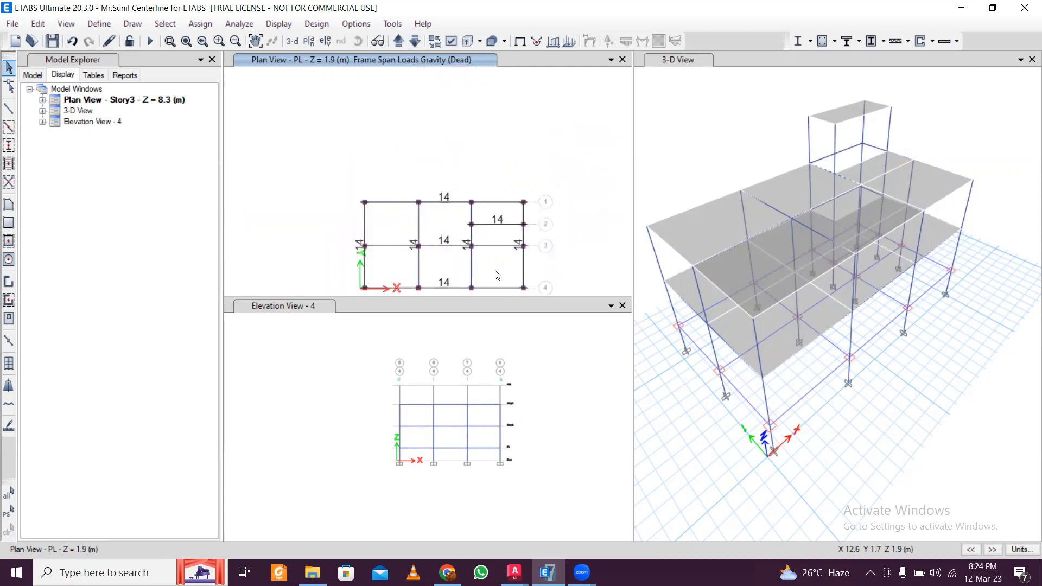
Select all six floor slabs on the Story2 plan
{"action": "left_click", "coordinate": [397, 42]}
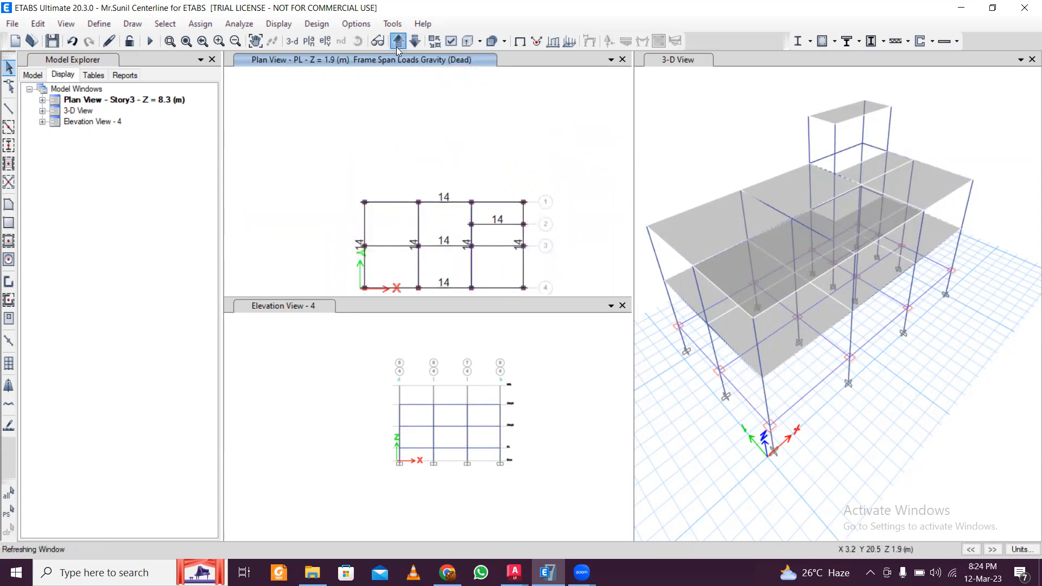
{"action": "scroll", "coordinate": [437, 290], "scroll_direction": "up", "scroll_amount": 2}
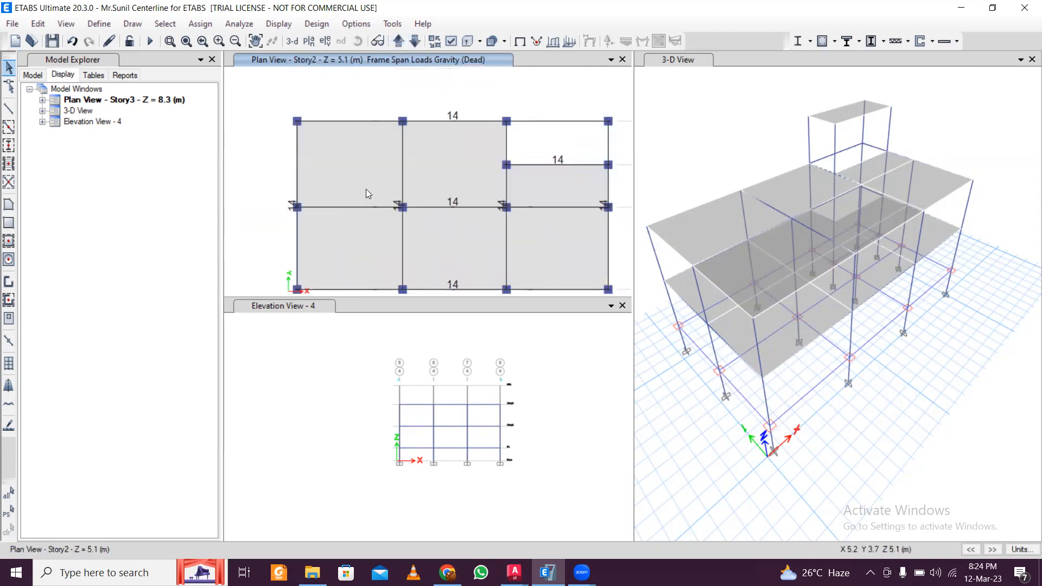
{"action": "left_click", "coordinate": [367, 196]}
{"action": "left_click", "coordinate": [392, 224]}
{"action": "left_click", "coordinate": [428, 247]}
{"action": "left_click", "coordinate": [439, 190]}
{"action": "left_click", "coordinate": [545, 186]}
{"action": "left_click", "coordinate": [559, 250]}
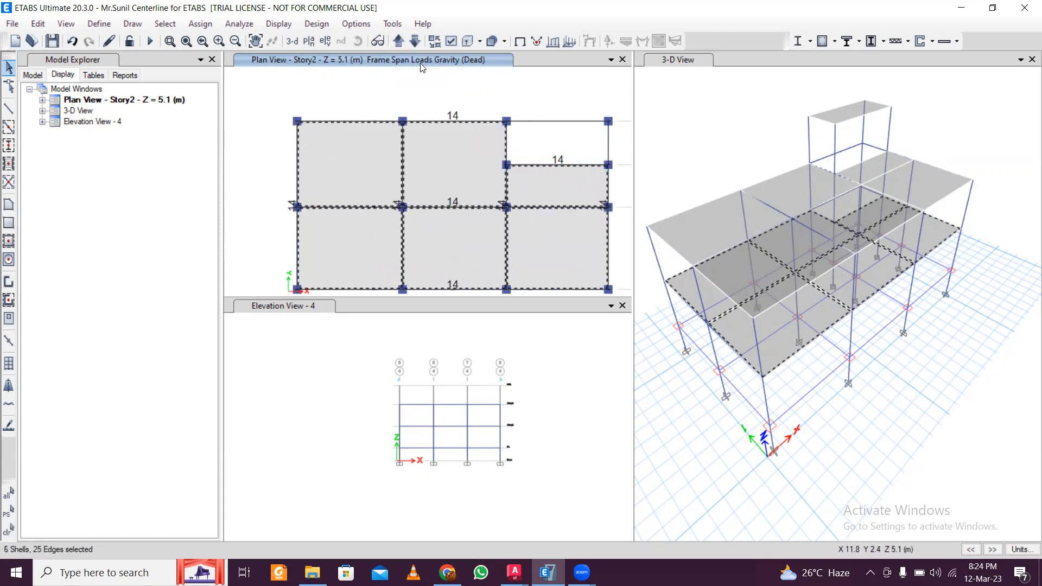
Add the six Story3 slabs and the HRL roof slab to the selection
{"action": "left_click", "coordinate": [399, 42]}
{"action": "left_click", "coordinate": [366, 166]}
{"action": "left_click", "coordinate": [426, 164]}
{"action": "left_click", "coordinate": [433, 251]}
{"action": "left_click", "coordinate": [534, 245]}
{"action": "left_click", "coordinate": [547, 191]}
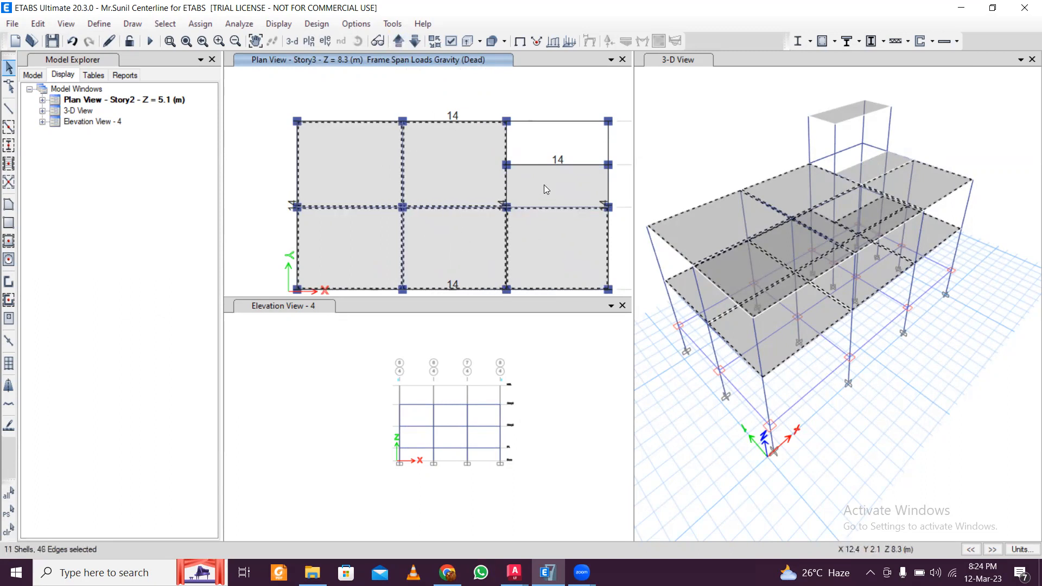
{"action": "left_click", "coordinate": [399, 41]}
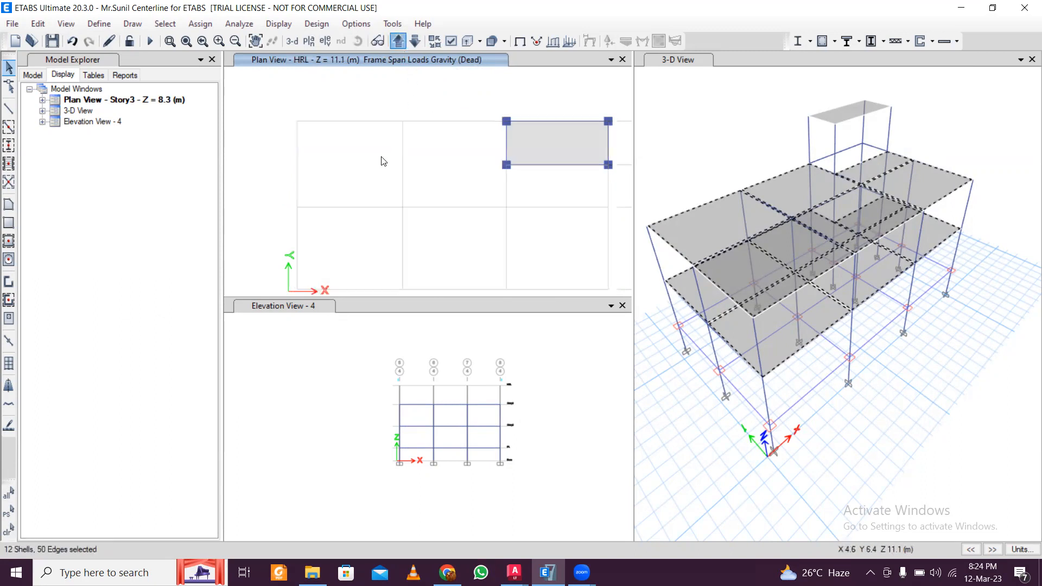
{"action": "left_click", "coordinate": [537, 155]}
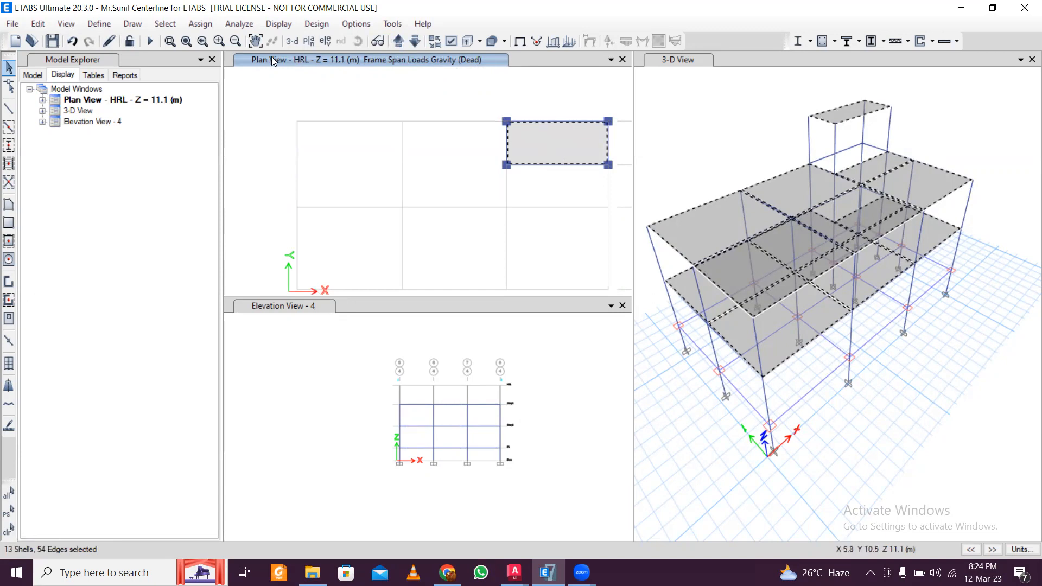
Assign a uniform Live load of 2 kN/m² in the gravity direction to the selected slabs, replacing existing loads
{"action": "left_click", "coordinate": [210, 25]}
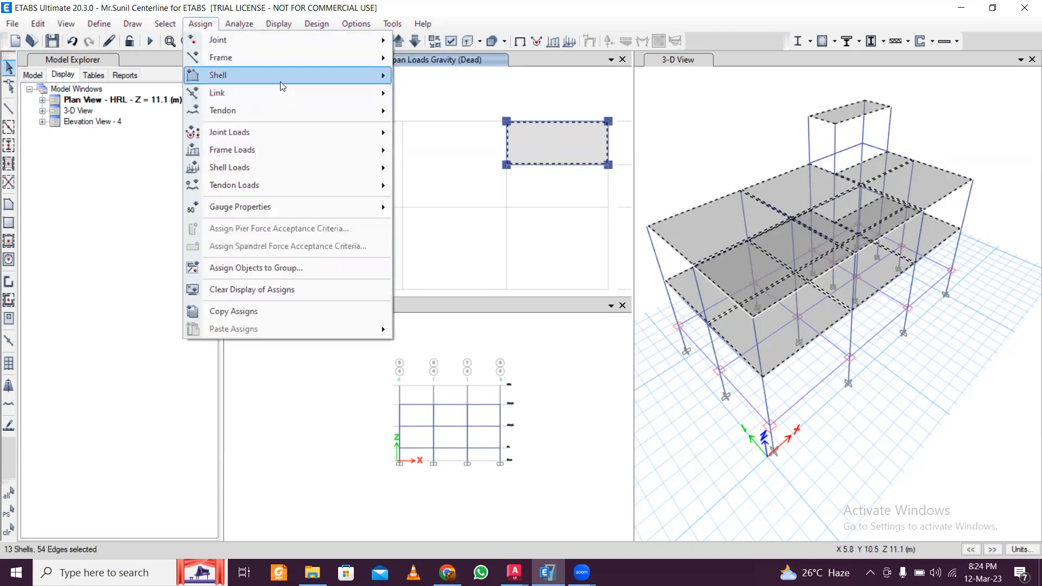
{"action": "mouse_move", "coordinate": [287, 85]}
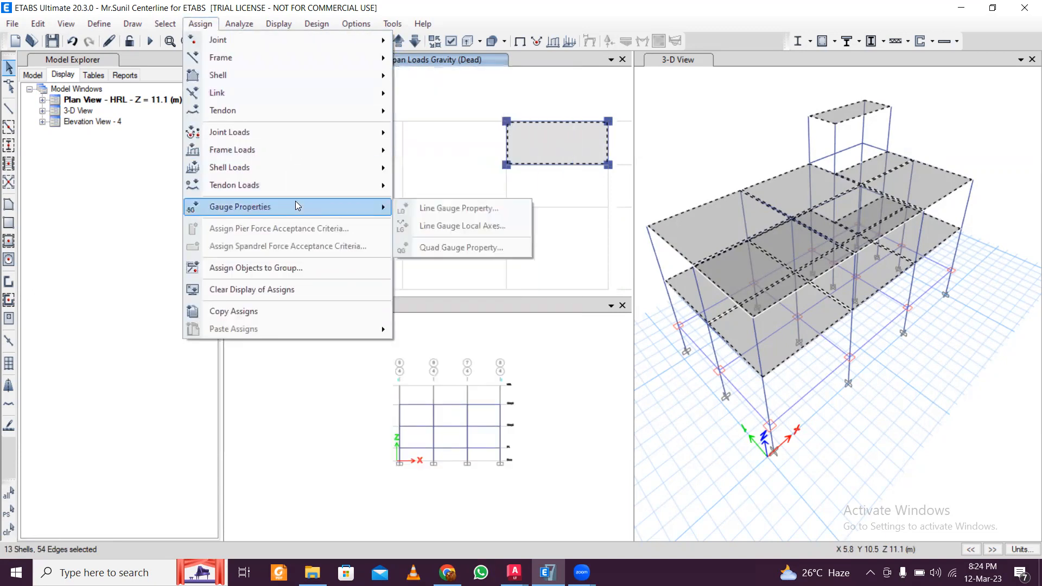
{"action": "mouse_move", "coordinate": [325, 169]}
{"action": "left_click", "coordinate": [426, 186]}
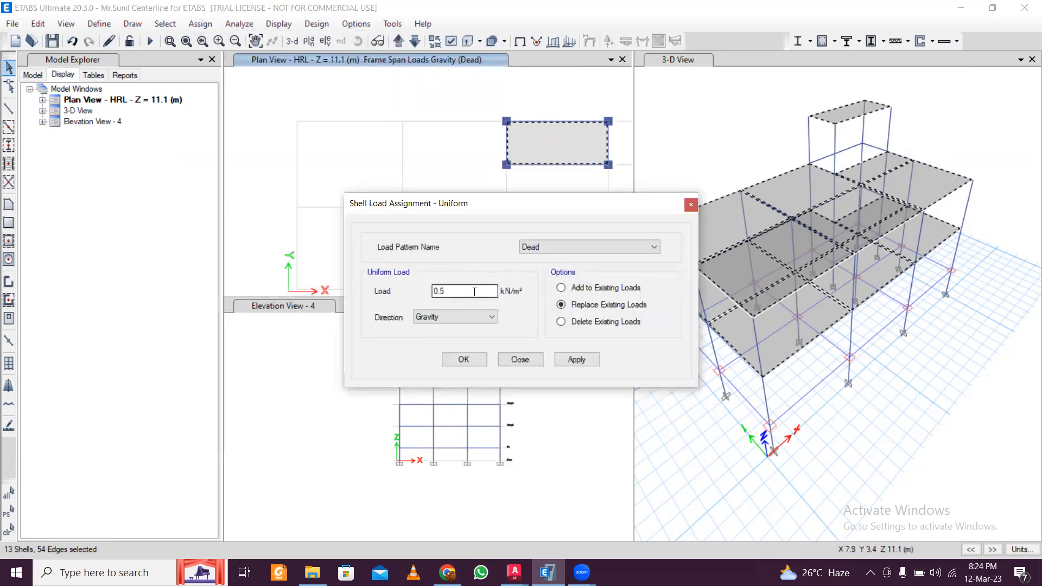
{"action": "left_click", "coordinate": [572, 243]}
{"action": "left_click", "coordinate": [548, 266]}
{"action": "left_click_drag", "start_coordinate": [473, 289], "coordinate": [362, 298]}
{"action": "type", "text": "2"}
{"action": "left_click", "coordinate": [596, 359]}
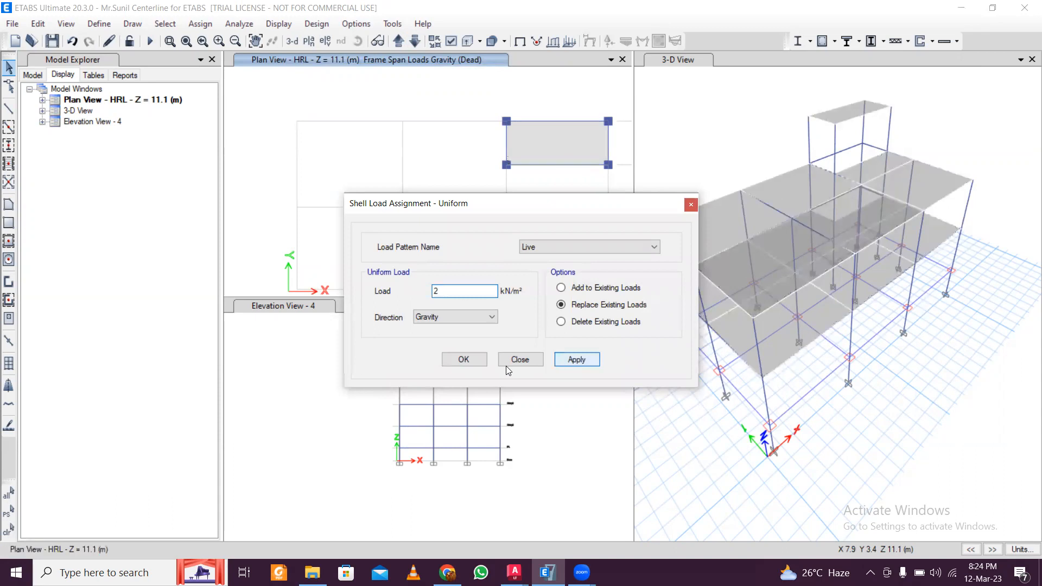
{"action": "left_click", "coordinate": [469, 363]}
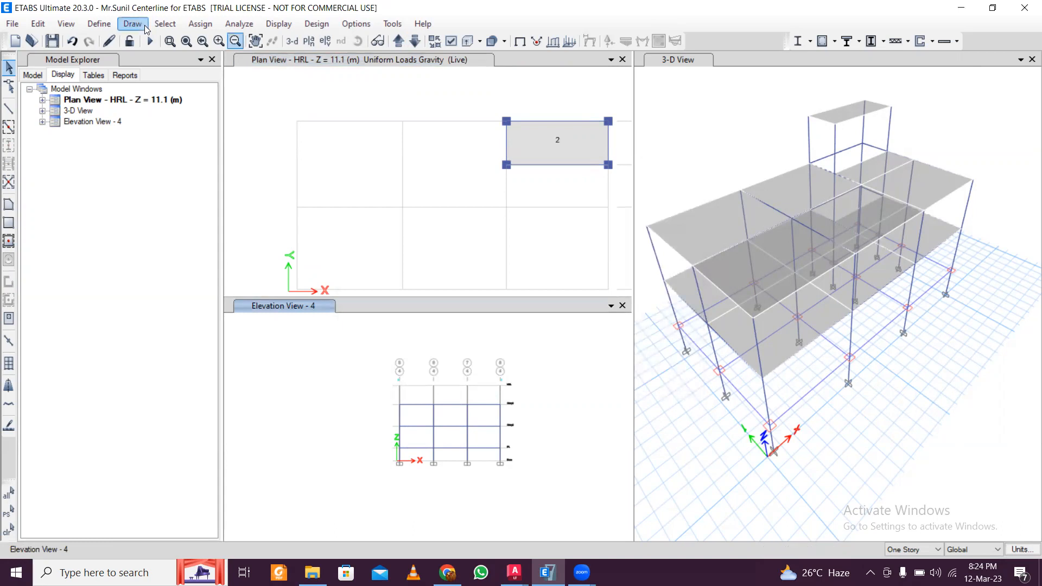
Add the default design load combinations for concrete frame design
{"action": "left_click", "coordinate": [88, 24]}
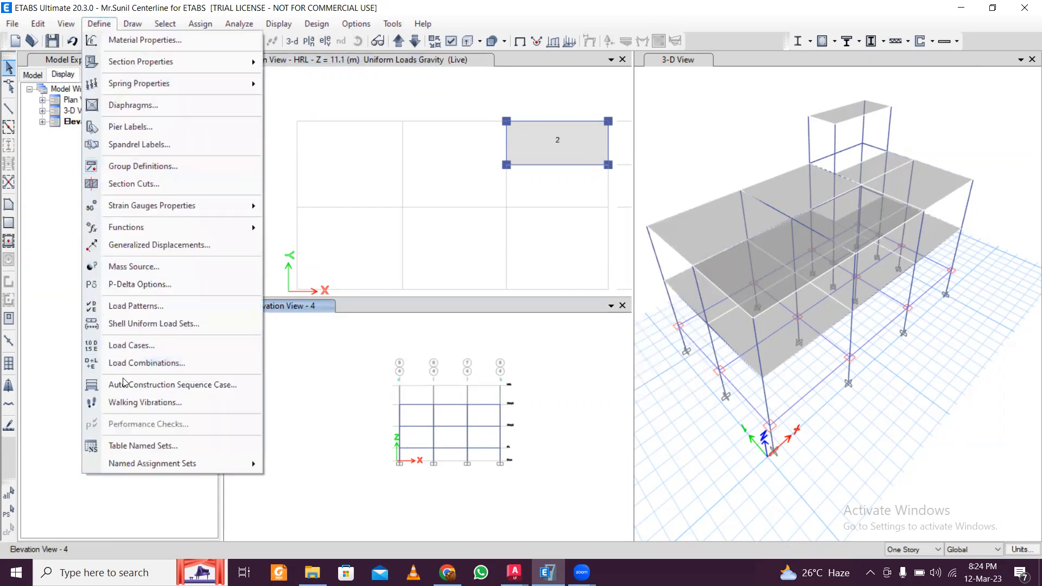
{"action": "left_click", "coordinate": [136, 364]}
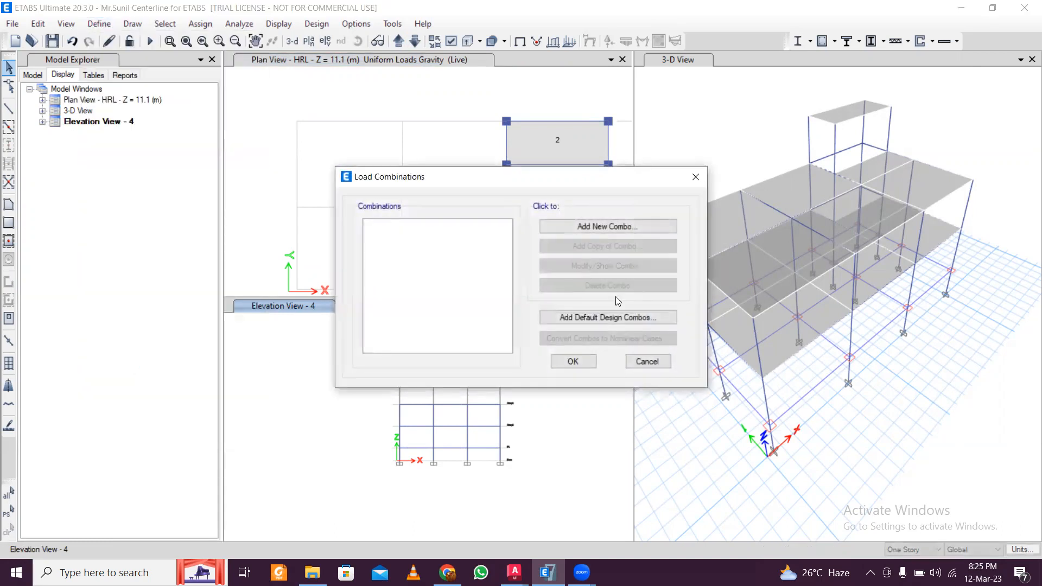
{"action": "left_click", "coordinate": [606, 319]}
{"action": "left_click", "coordinate": [498, 267]}
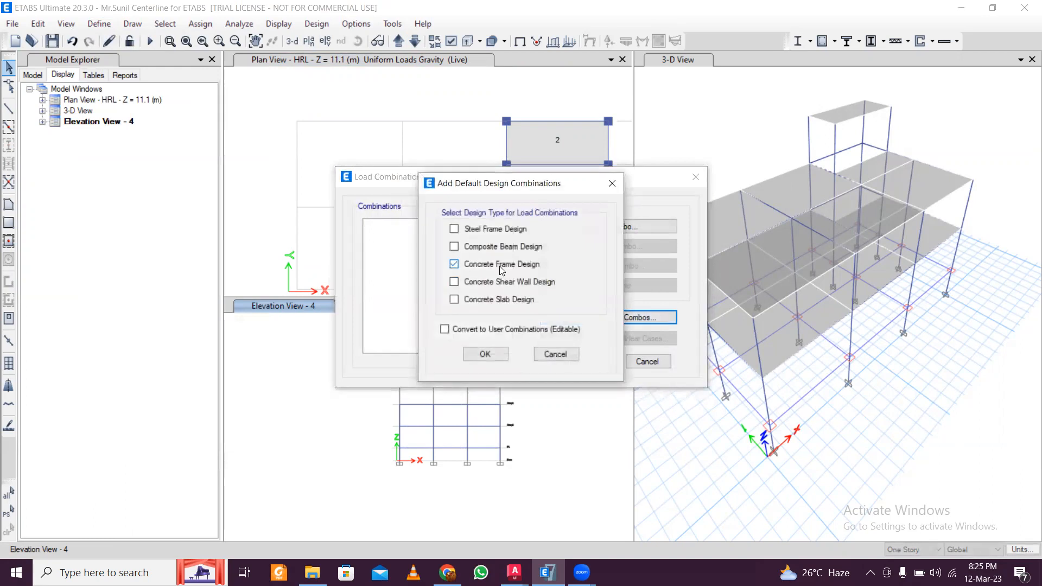
{"action": "left_click", "coordinate": [495, 350]}
{"action": "left_click", "coordinate": [571, 361]}
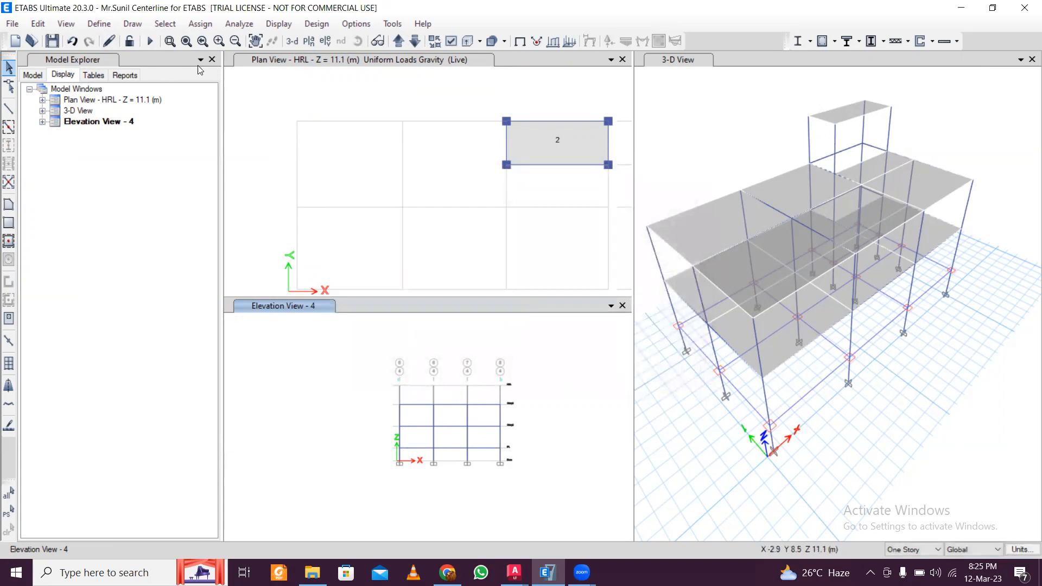
Run the analysis, saving the model file as 5, and inspect the Dead-load displaced shape in the 3-D view
{"action": "left_click", "coordinate": [150, 42]}
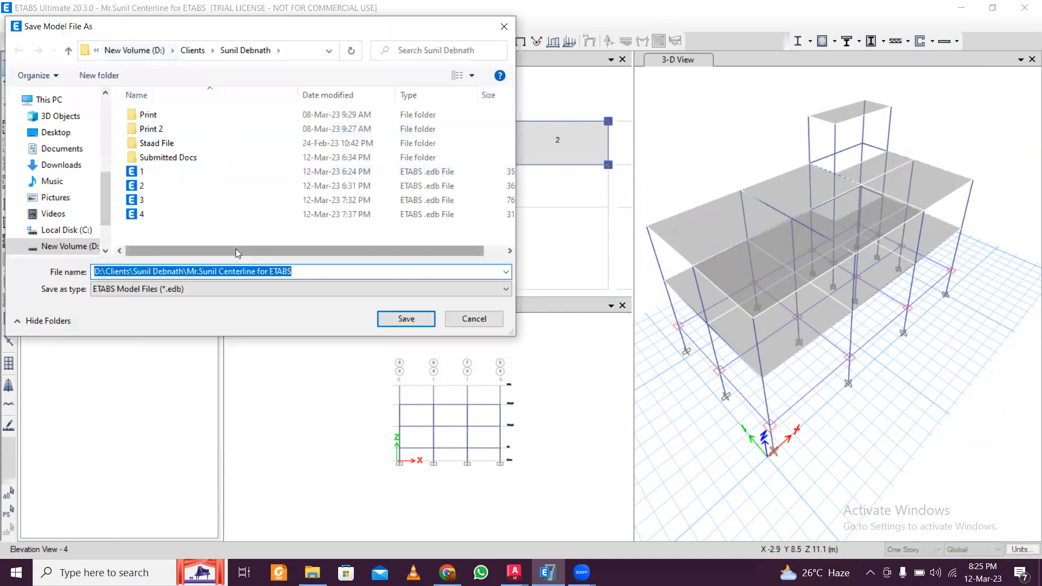
{"action": "type", "text": "5"}
{"action": "left_click", "coordinate": [406, 318]}
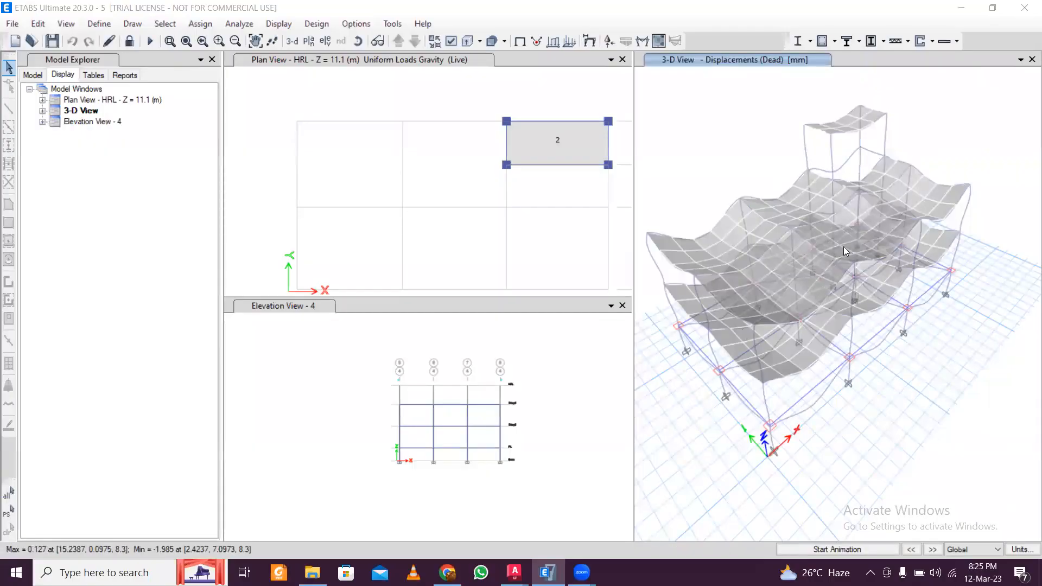
{"action": "scroll", "coordinate": [793, 300], "scroll_direction": "up", "scroll_amount": 3}
{"action": "scroll", "coordinate": [794, 300], "scroll_direction": "down", "scroll_amount": 3}
{"action": "middle_click_drag", "start_coordinate": [799, 270], "coordinate": [814, 317]}
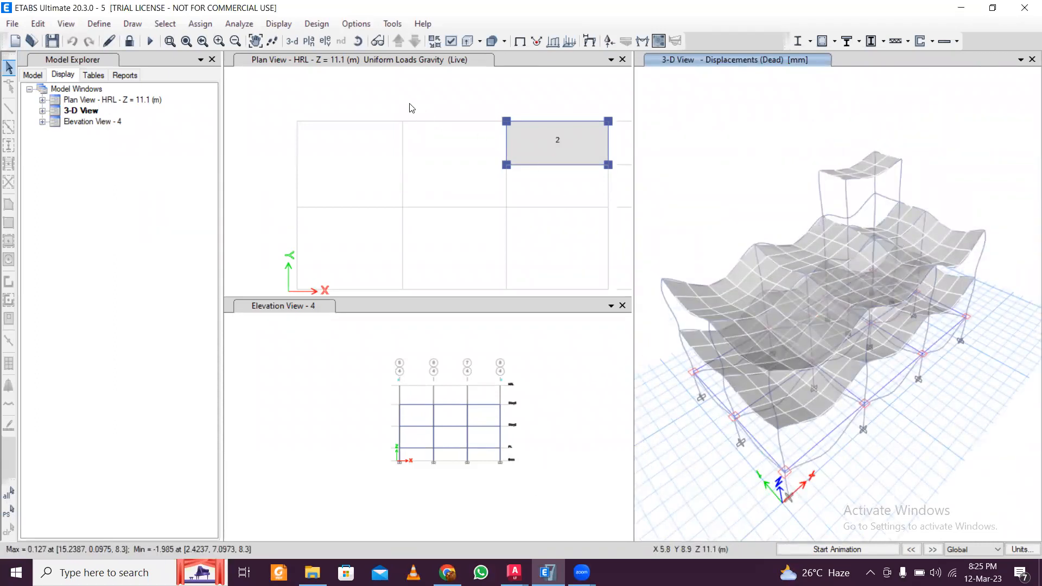
{"action": "scroll", "coordinate": [527, 368], "scroll_direction": "up", "scroll_amount": 2}
{"action": "scroll", "coordinate": [529, 371], "scroll_direction": "down", "scroll_amount": 2}
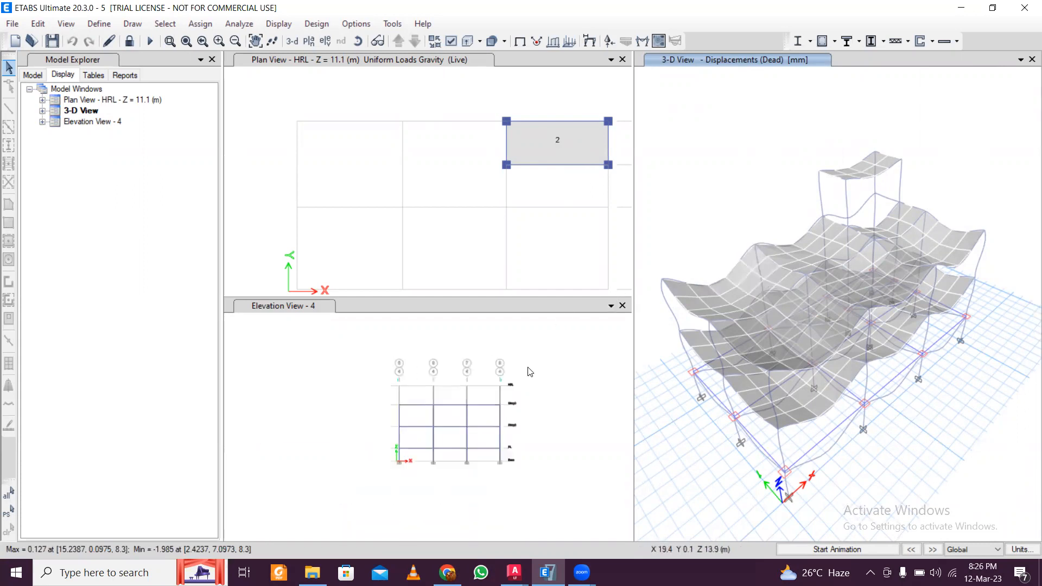
Try to calculate the rebars for detailing and dismiss the process report
{"action": "left_click", "coordinate": [328, 23]}
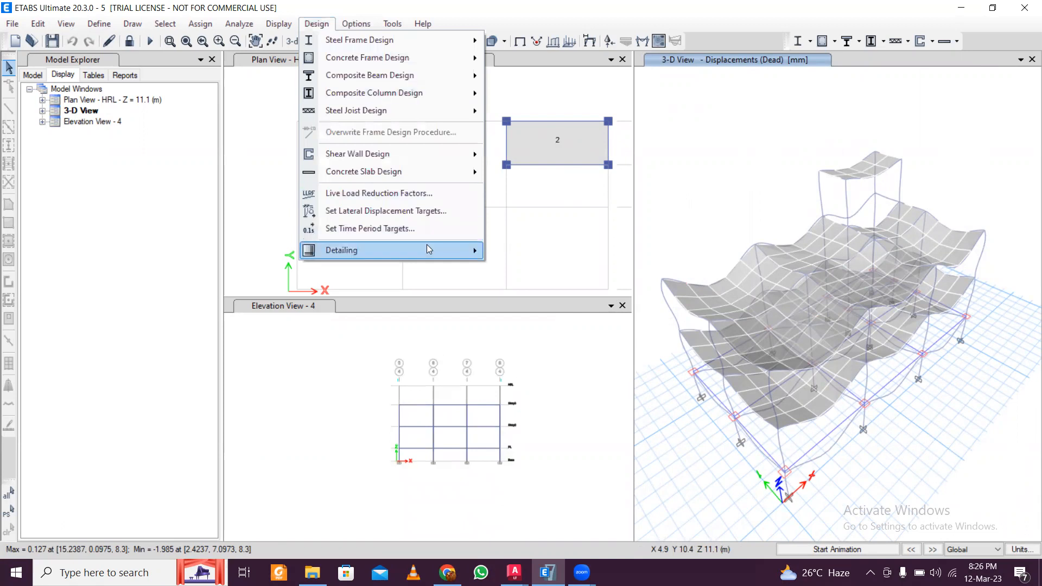
{"action": "mouse_move", "coordinate": [427, 247]}
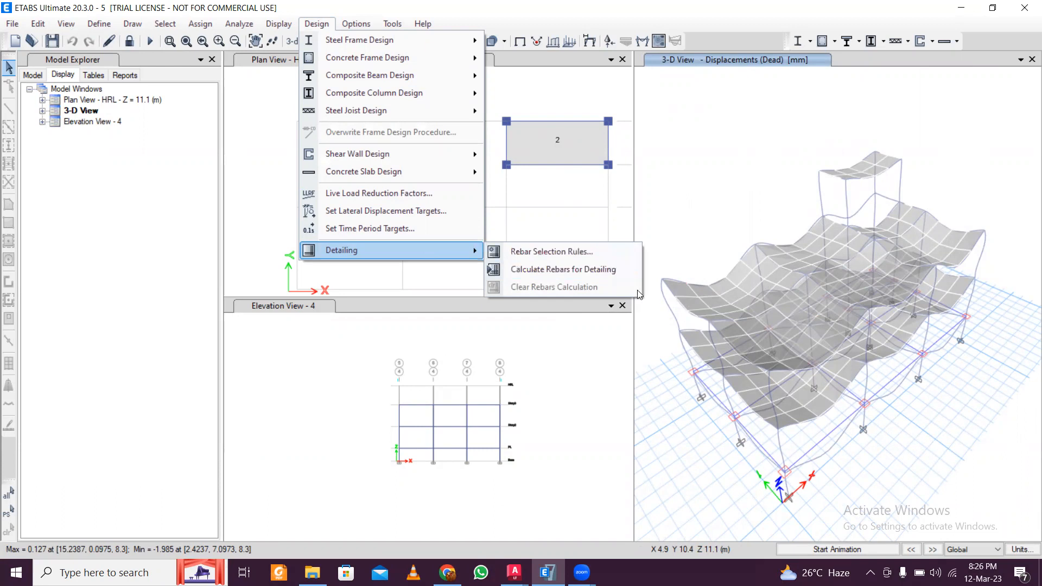
{"action": "left_click", "coordinate": [588, 262]}
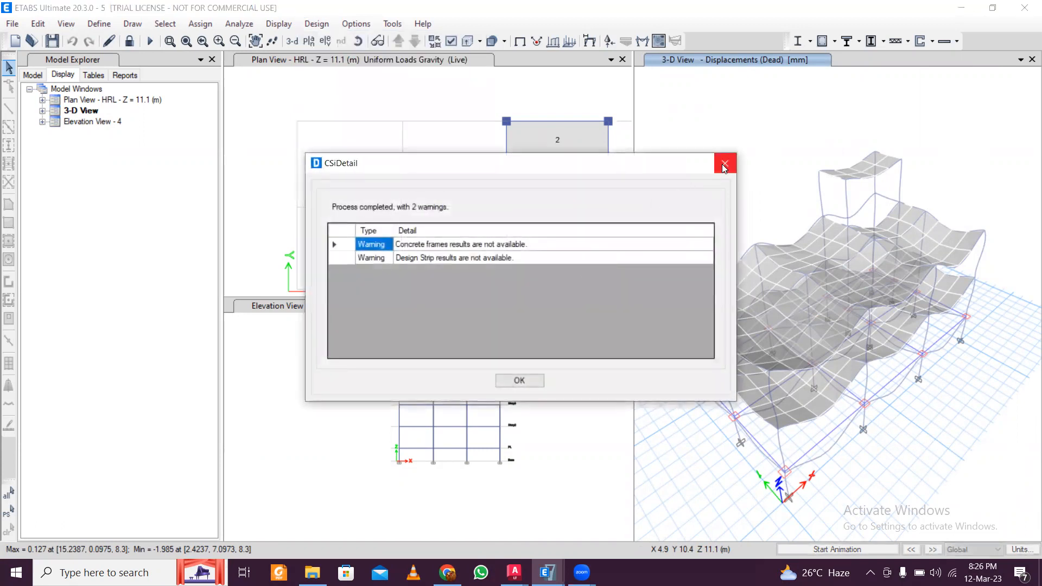
{"action": "left_click", "coordinate": [724, 165]}
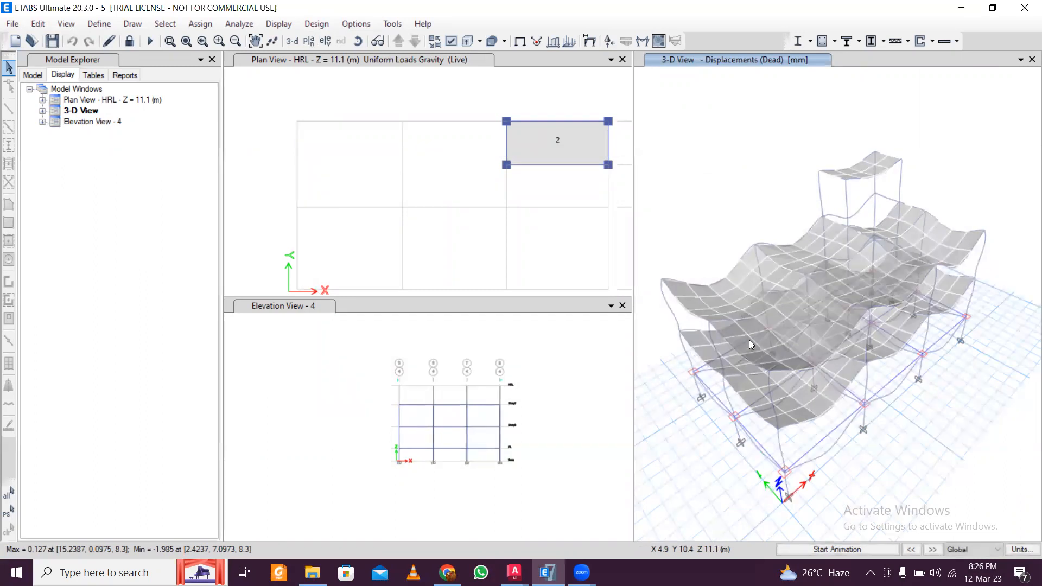
Examine the Dead-load displaced shape in 3-D, the elevation along grid 4 and the HRL plan
{"action": "scroll", "coordinate": [748, 340], "scroll_direction": "up", "scroll_amount": 5}
{"action": "scroll", "coordinate": [747, 339], "scroll_direction": "down", "scroll_amount": 8}
{"action": "scroll", "coordinate": [732, 341], "scroll_direction": "up", "scroll_amount": 3}
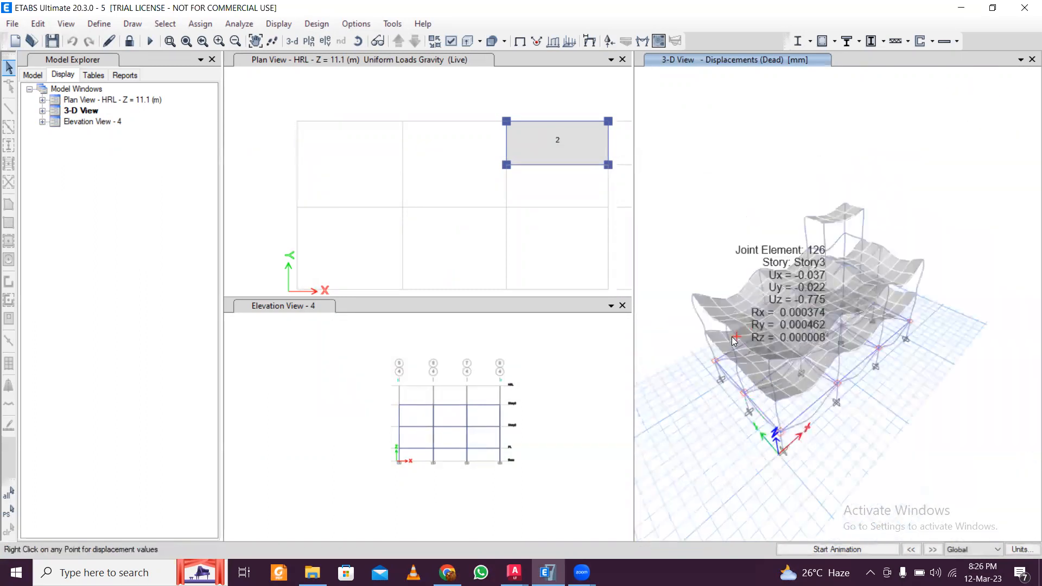
{"action": "scroll", "coordinate": [732, 338], "scroll_direction": "up", "scroll_amount": 2}
{"action": "scroll", "coordinate": [464, 400], "scroll_direction": "up", "scroll_amount": 4}
{"action": "scroll", "coordinate": [466, 401], "scroll_direction": "down", "scroll_amount": 4}
{"action": "scroll", "coordinate": [454, 375], "scroll_direction": "up", "scroll_amount": 4}
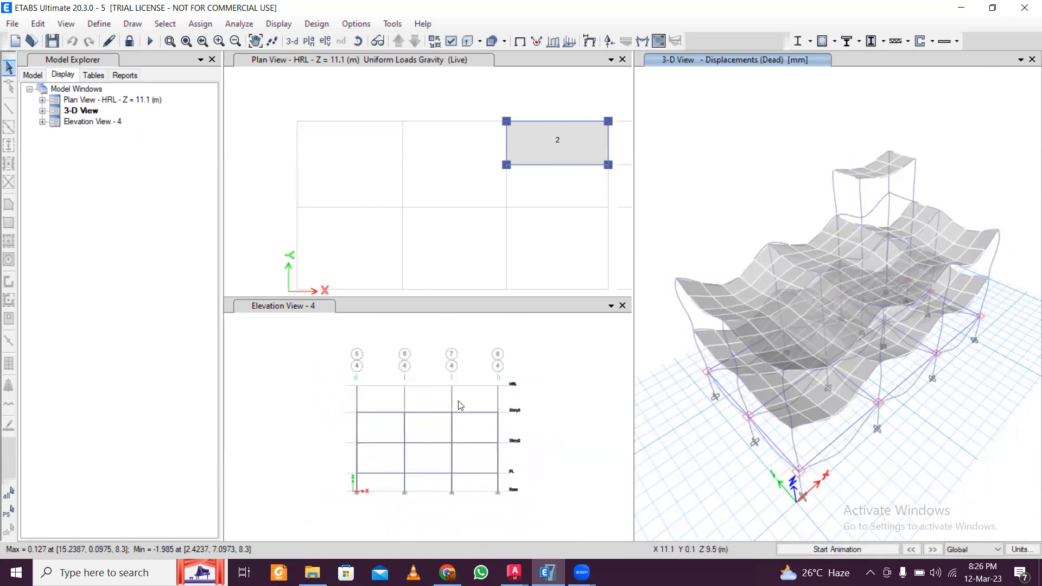
{"action": "scroll", "coordinate": [459, 405], "scroll_direction": "down", "scroll_amount": 2}
{"action": "scroll", "coordinate": [472, 256], "scroll_direction": "down", "scroll_amount": 4}
{"action": "mouse_move", "coordinate": [480, 256]}
{"action": "middle_mouse_down"}
{"action": "mouse_move", "coordinate": [466, 255]}
{"action": "mouse_move", "coordinate": [464, 226]}
{"action": "mouse_move", "coordinate": [493, 240]}
{"action": "middle_mouse_up"}
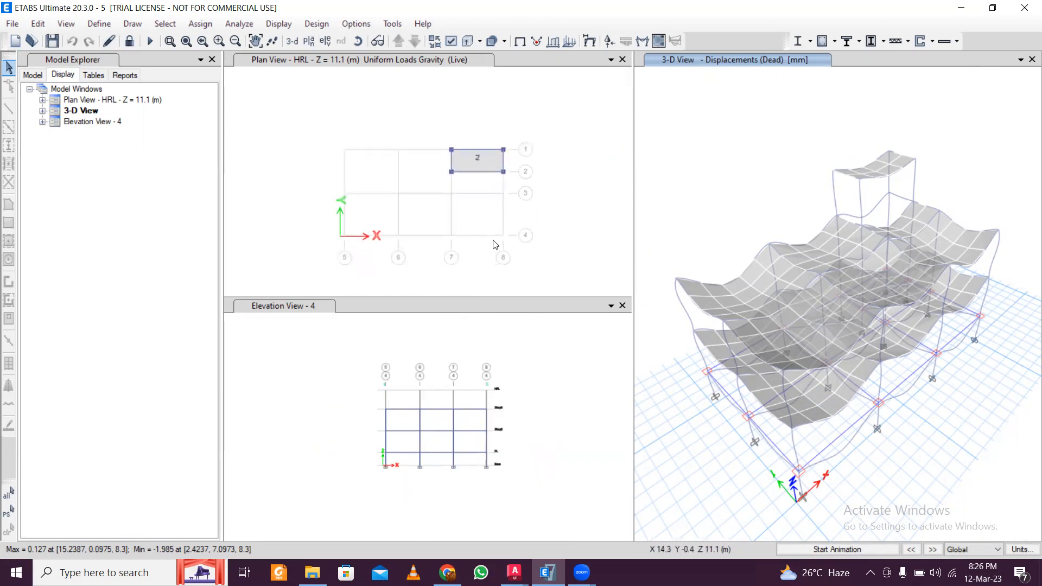